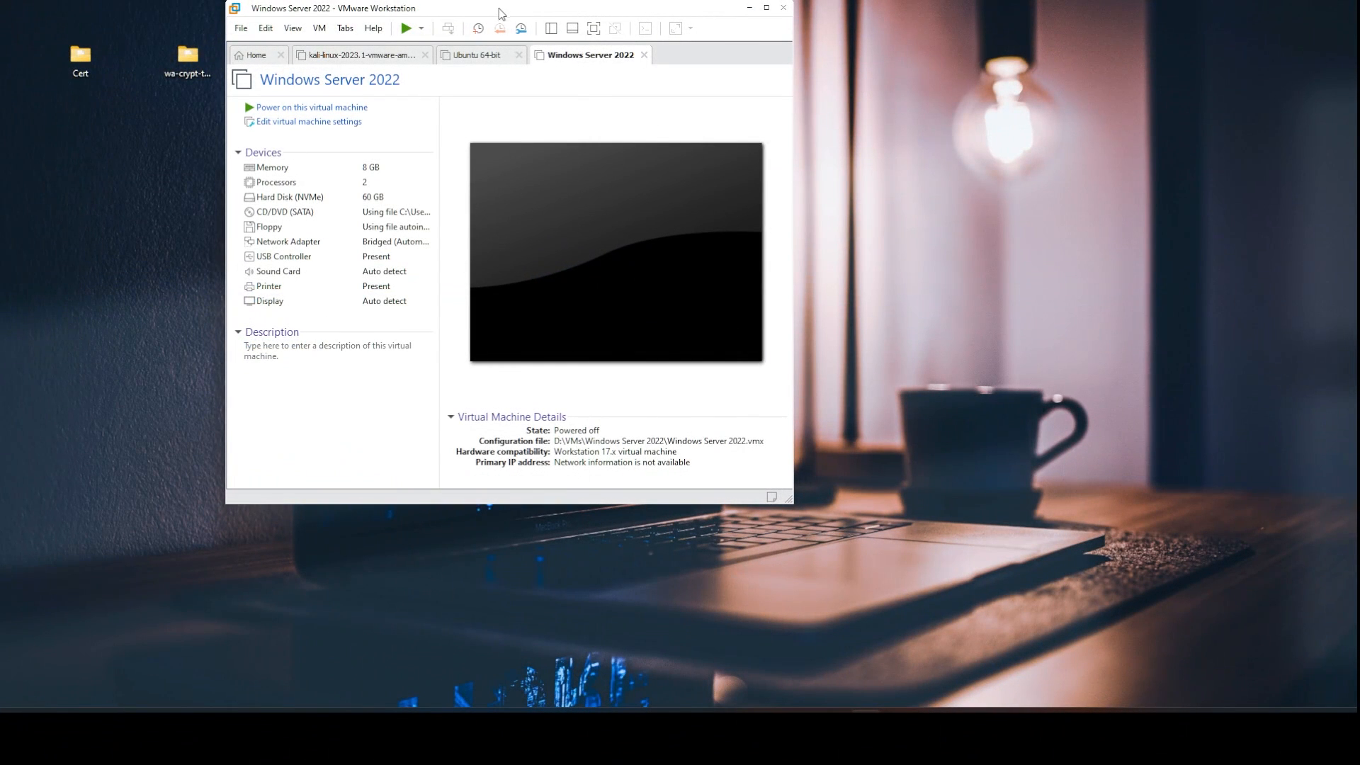
Open the PNET_4.2.10.ova appliance and name the new virtual machine PNELLab.
drag(502, 11, 504, 39)
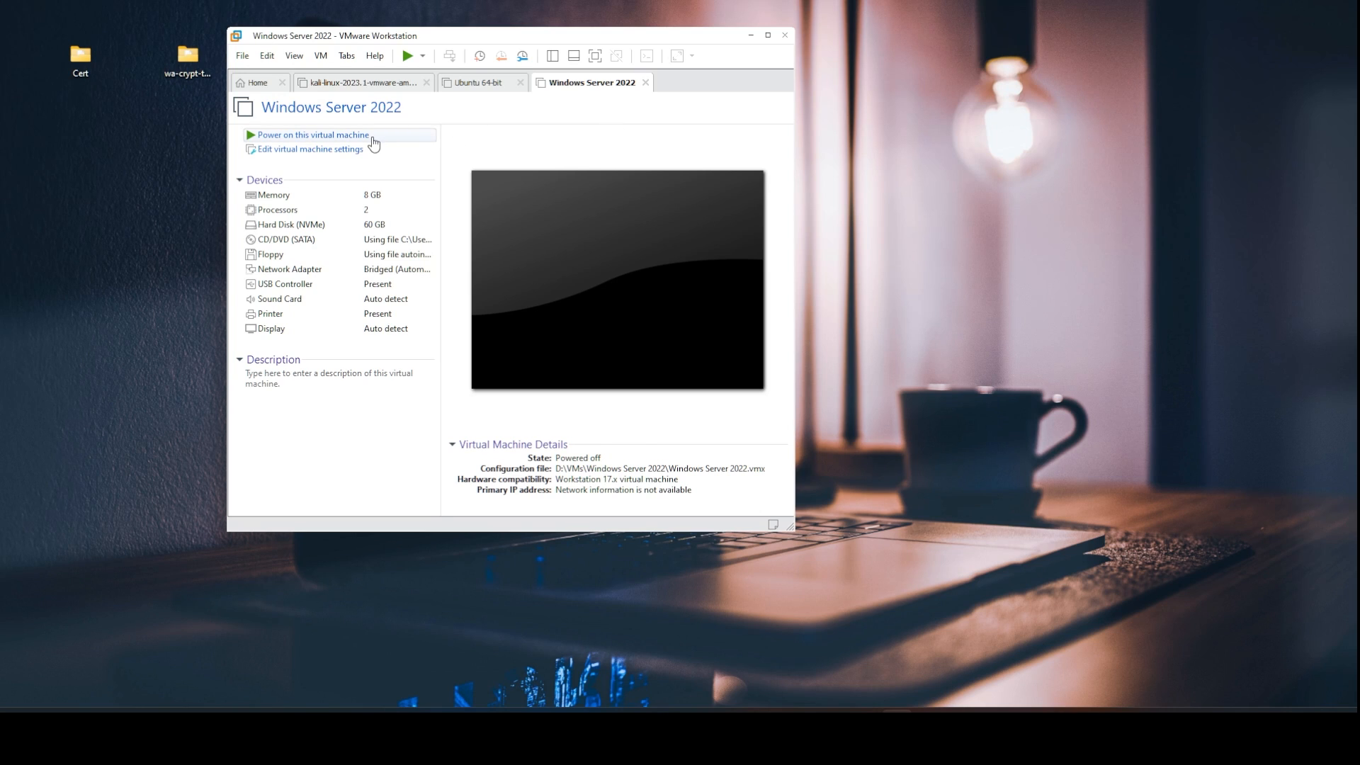
click(254, 63)
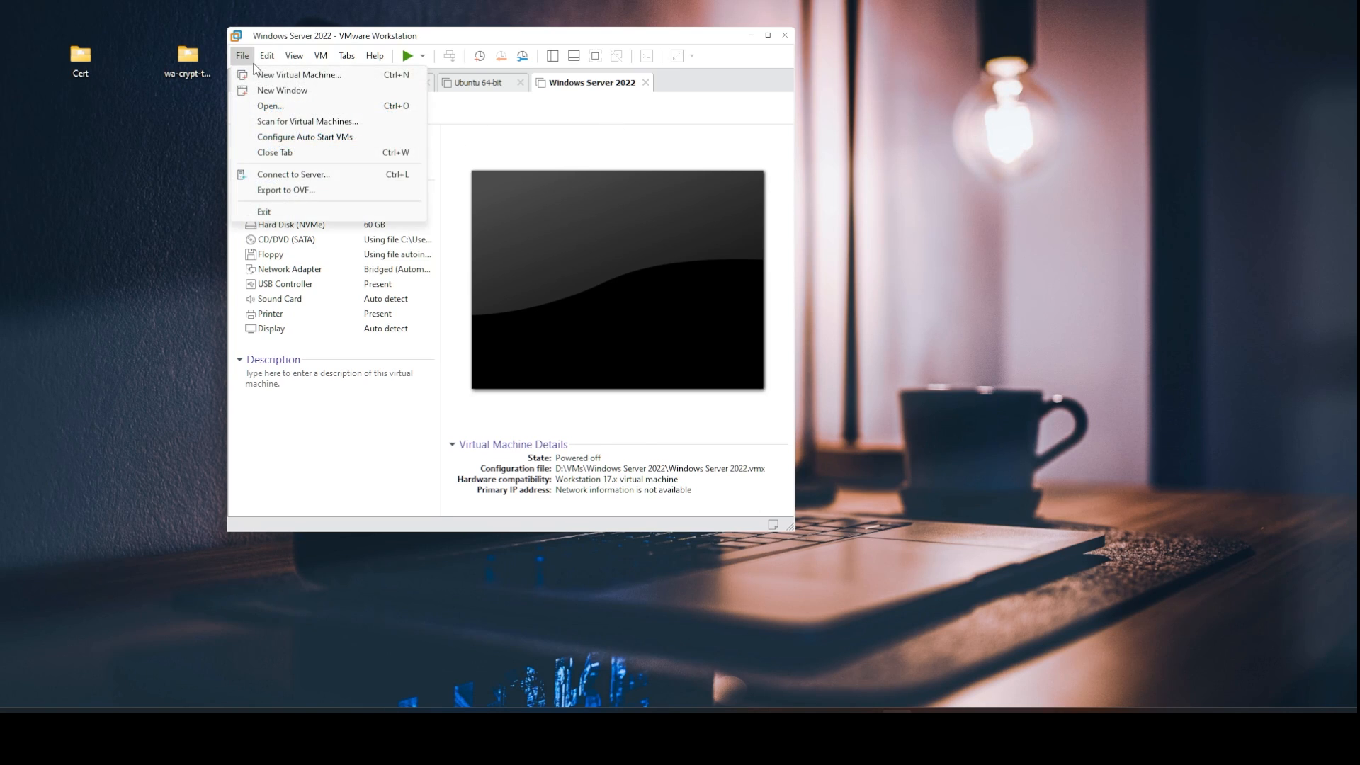
click(267, 108)
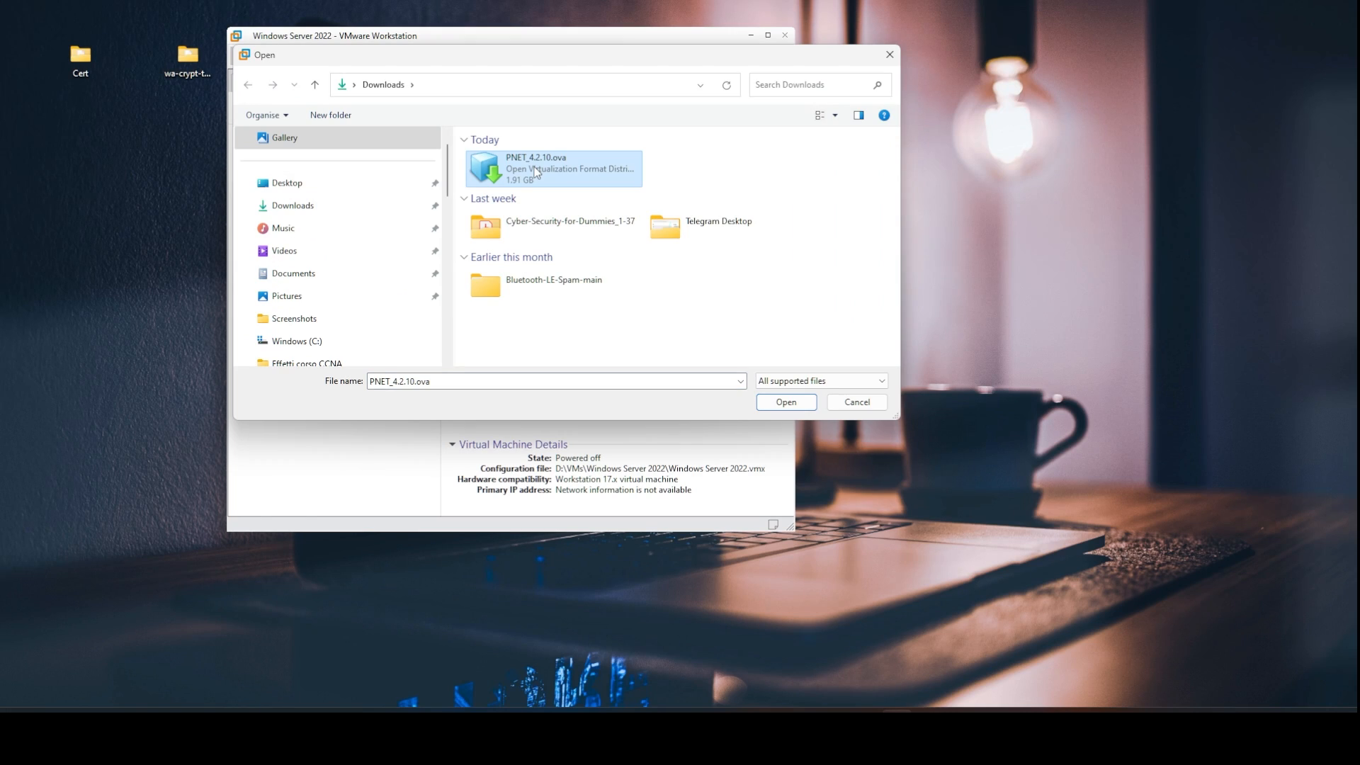
double_click(537, 170)
text(PNEL)
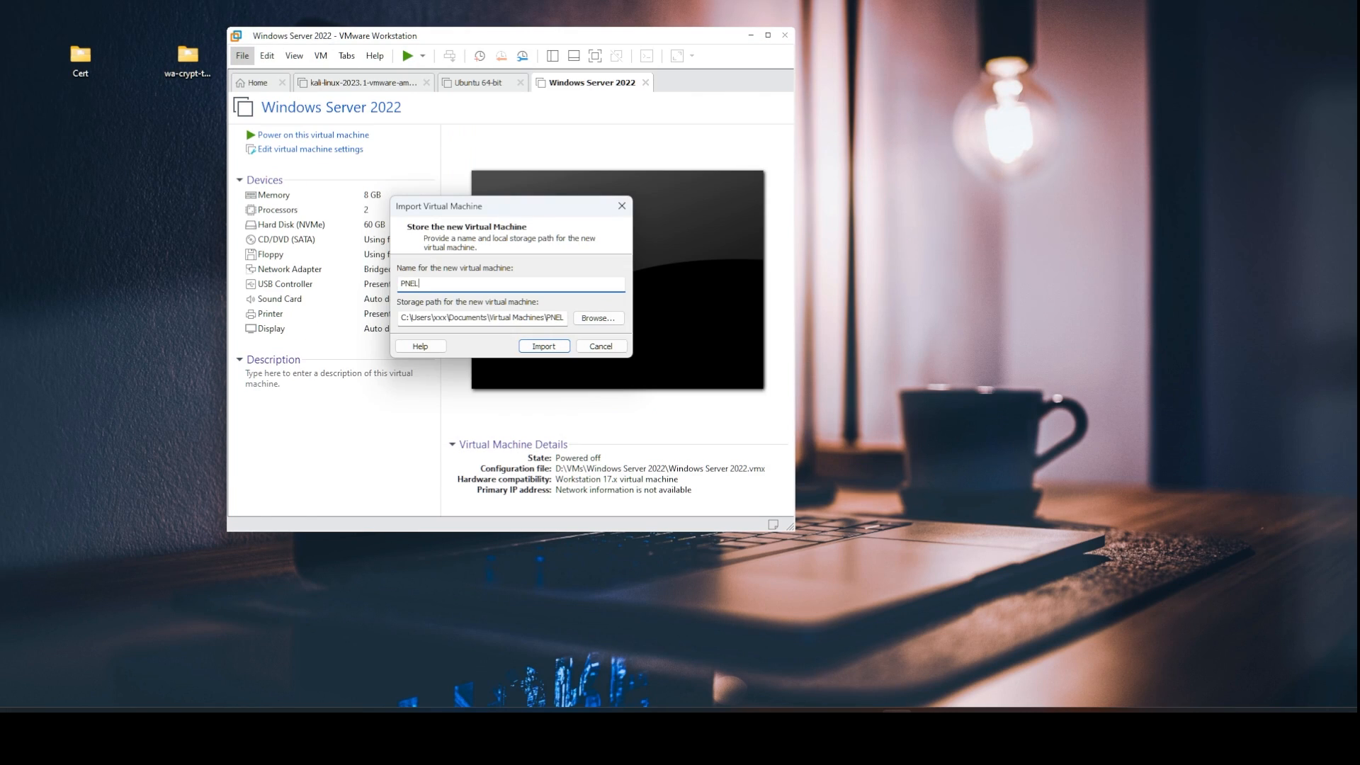
text(Lab)
Store the VM in a new folder C:\D\PNETLab and import it.
drag(429, 318, 572, 324)
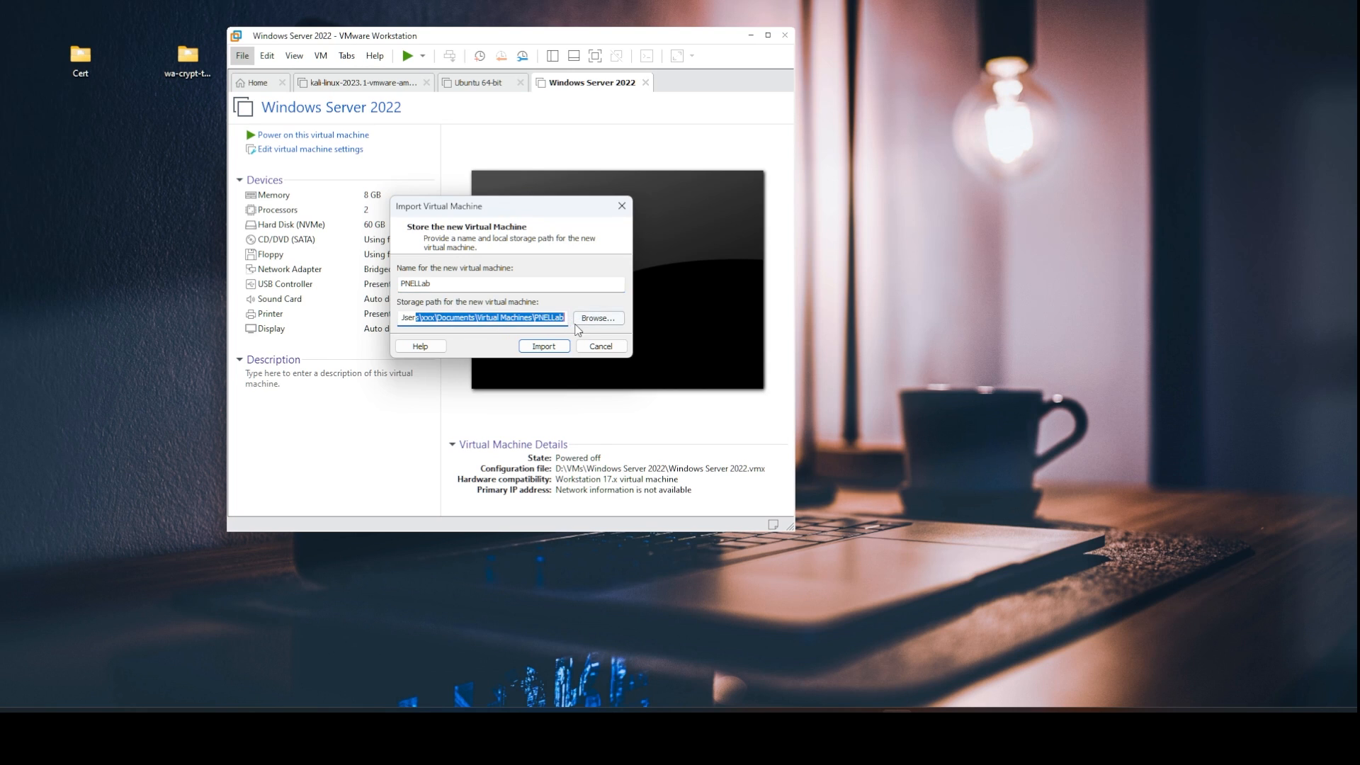
click(599, 319)
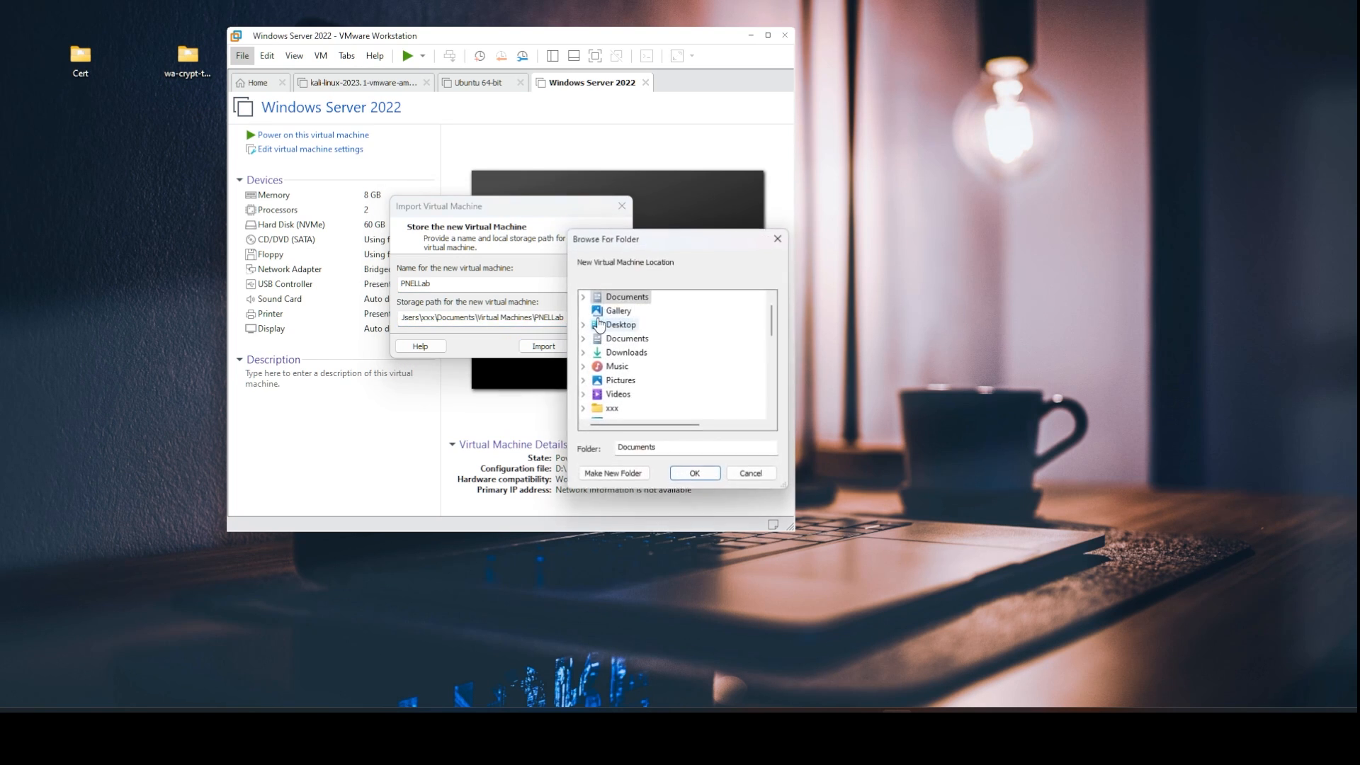
scroll(691, 346, up, 1)
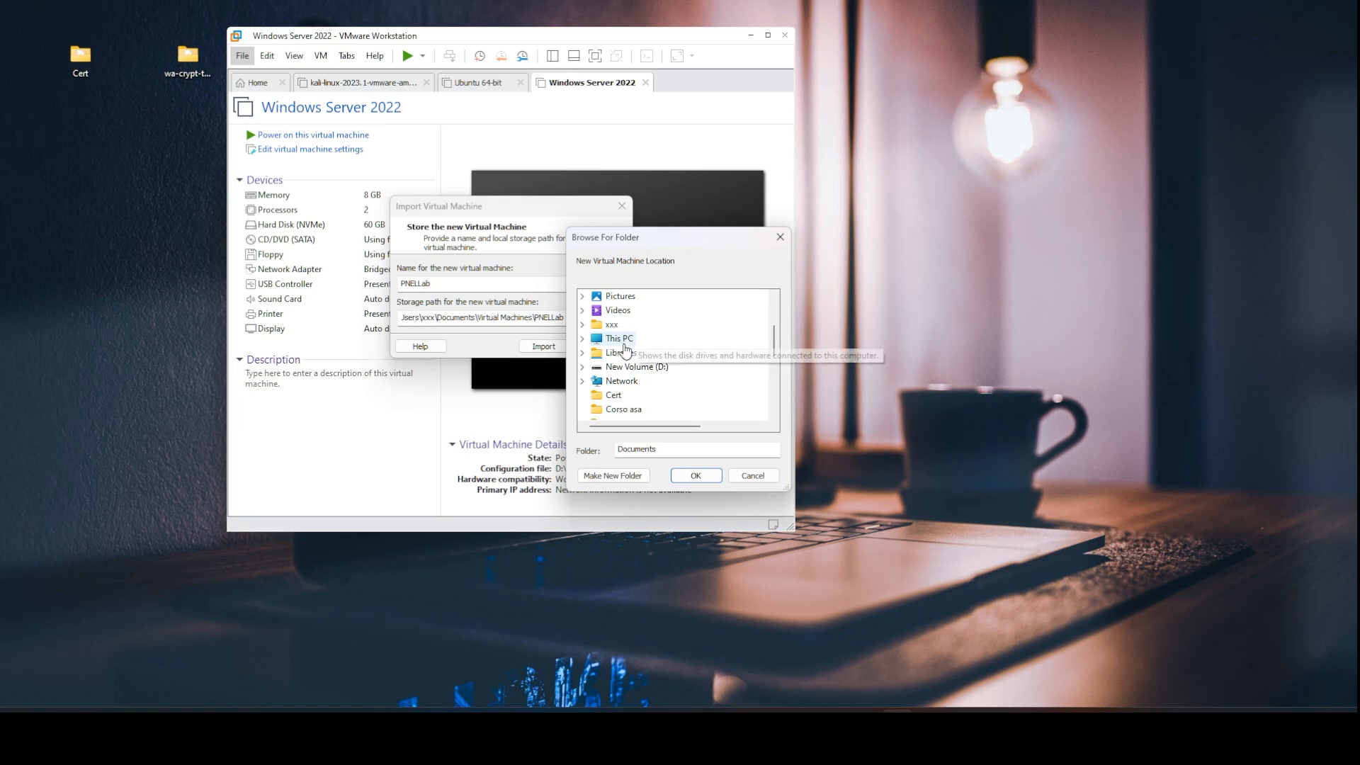
click(582, 338)
click(631, 373)
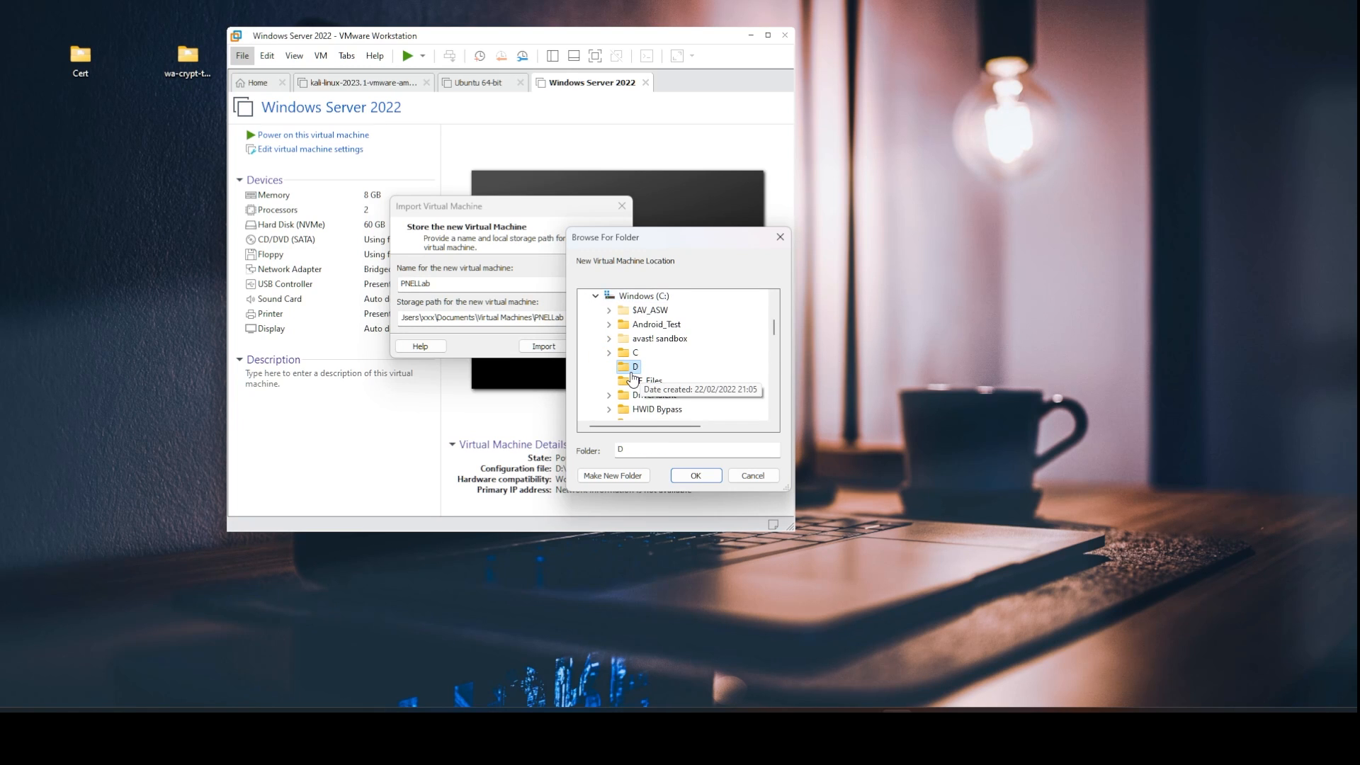
right_click(632, 375)
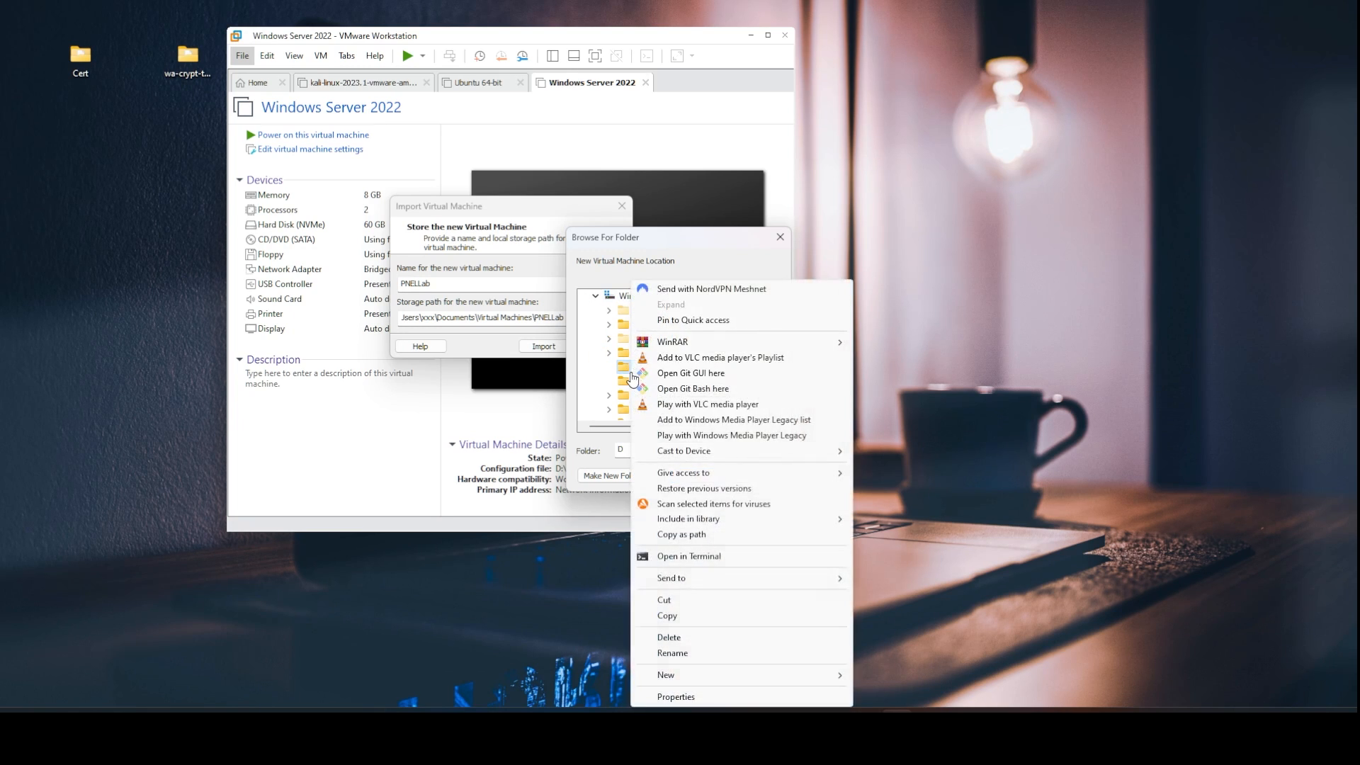
key(Escape)
click(613, 476)
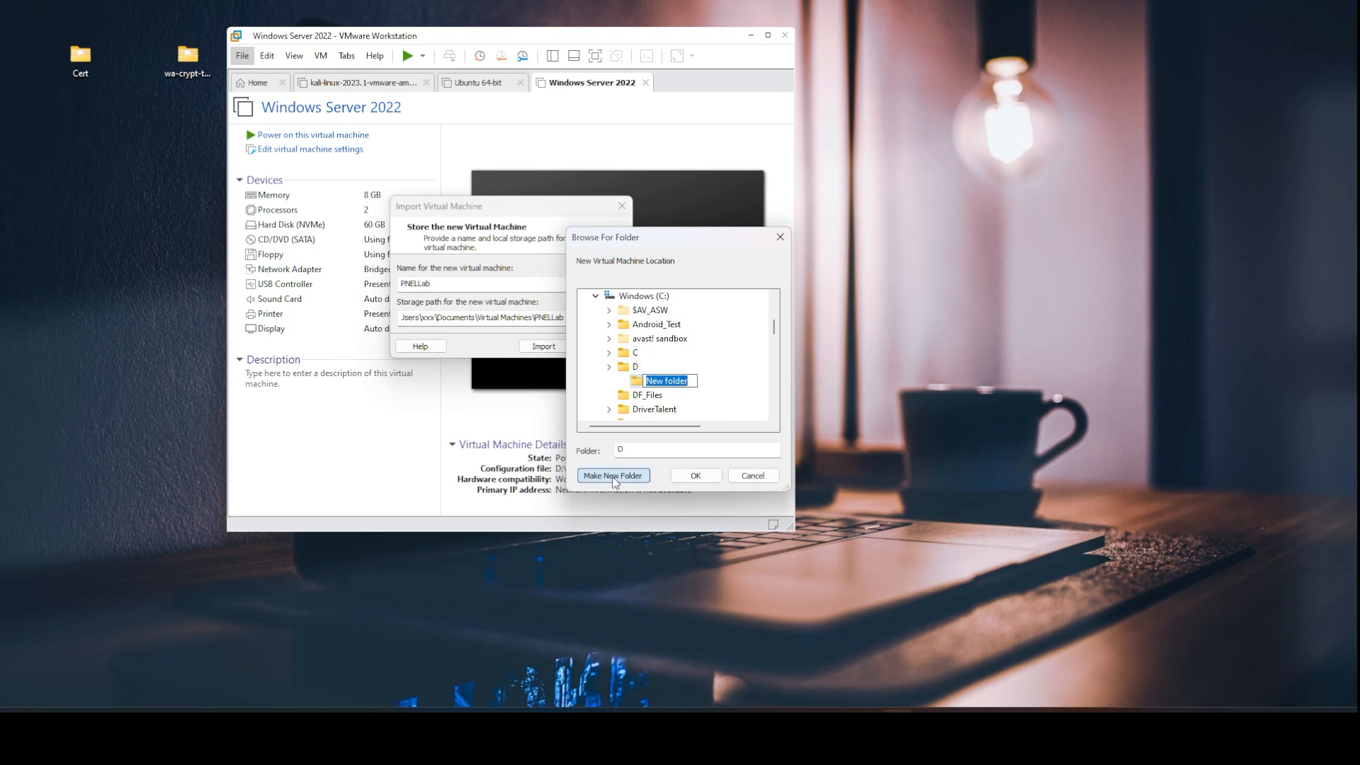
text(P)
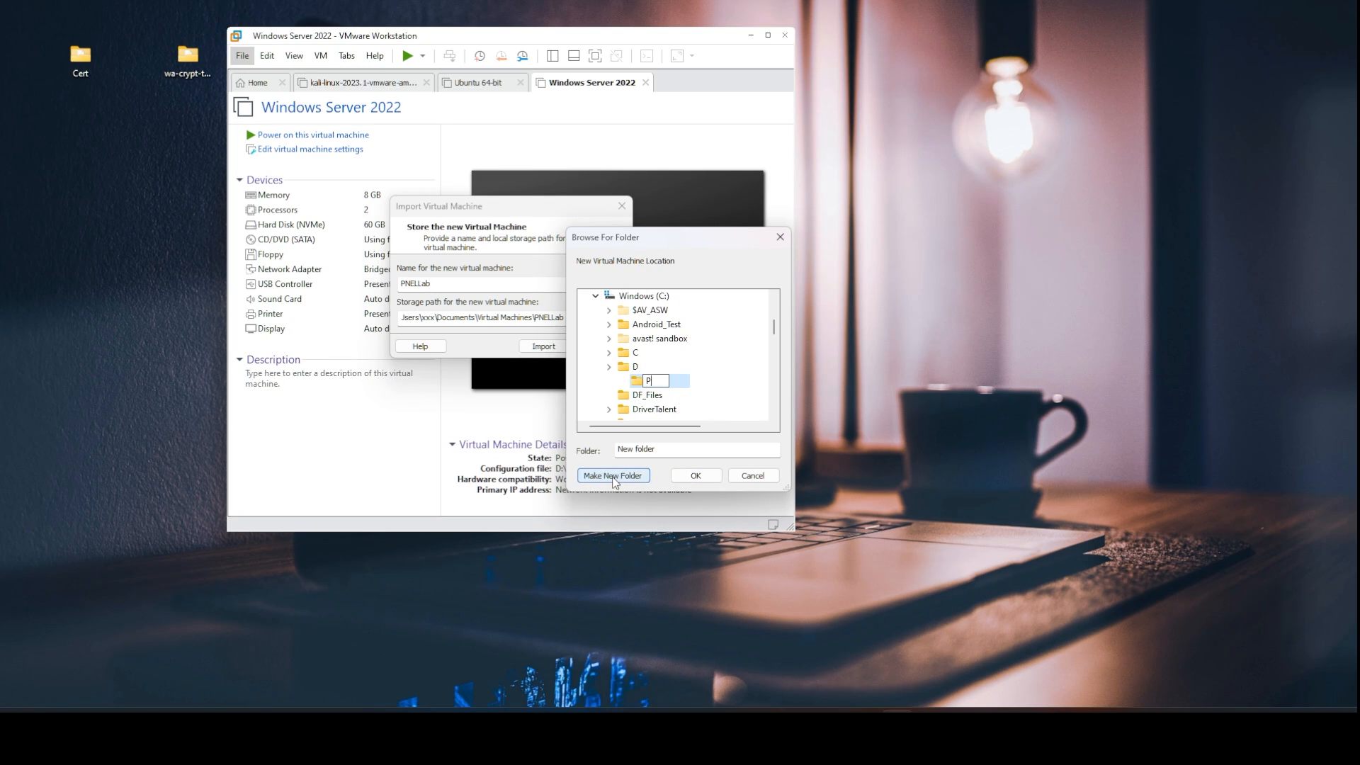
text(NETLab)
click(696, 475)
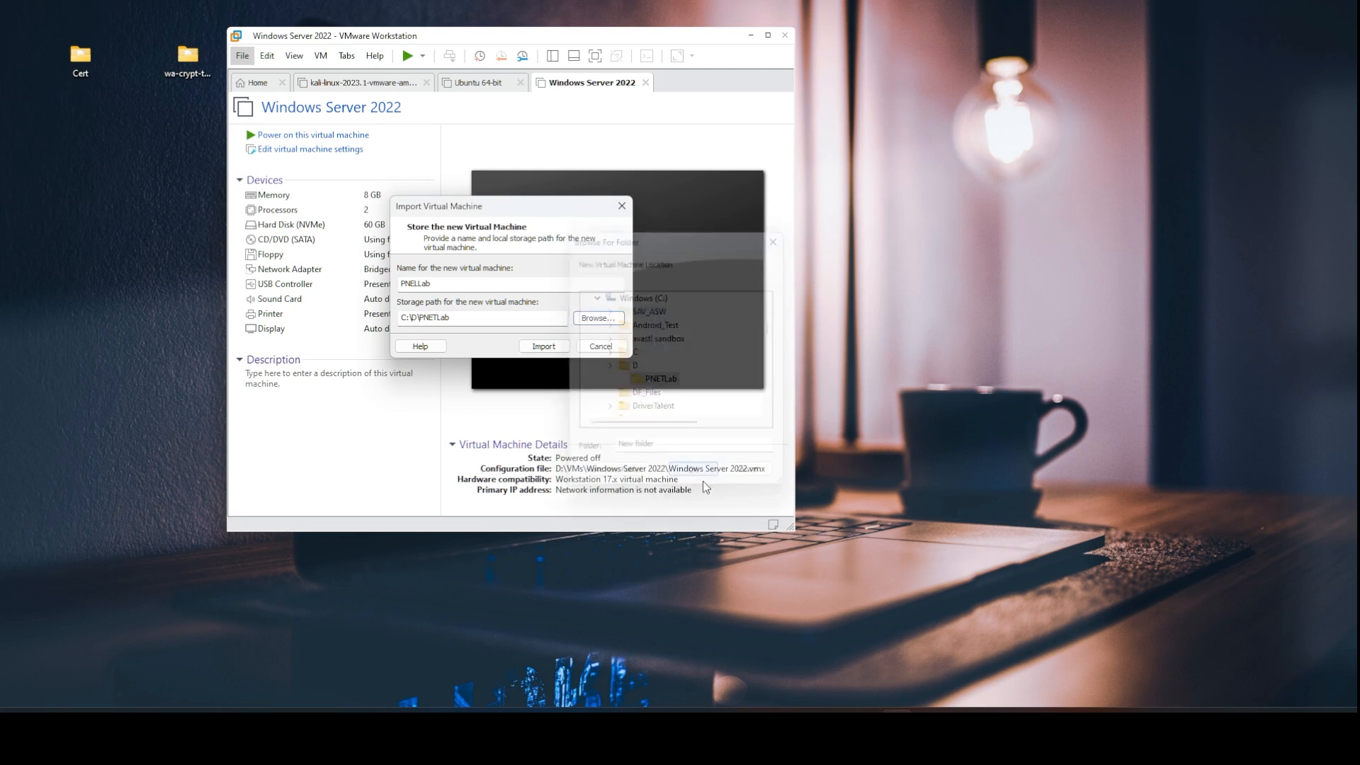
click(544, 347)
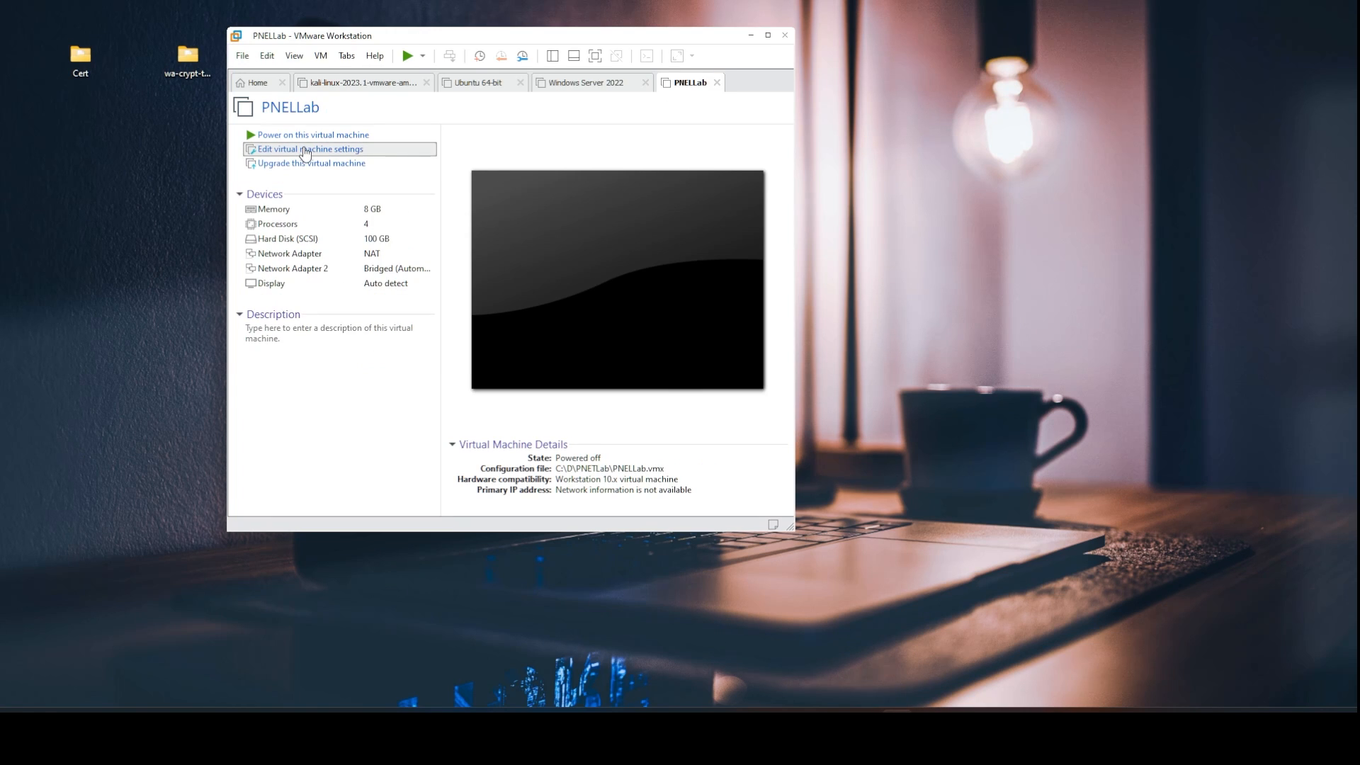
Give PNELLab 16 GB of memory and a bridged network adapter, then power it on.
click(306, 150)
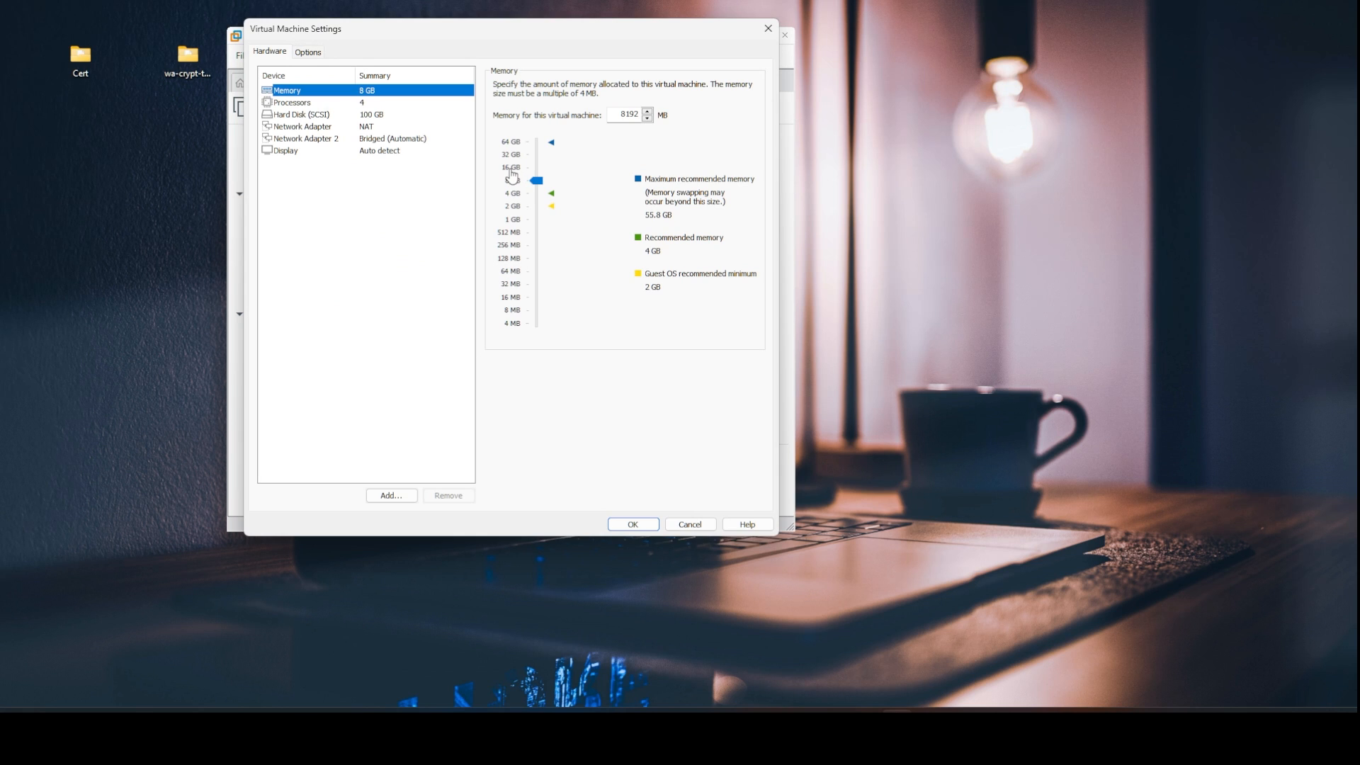
click(512, 169)
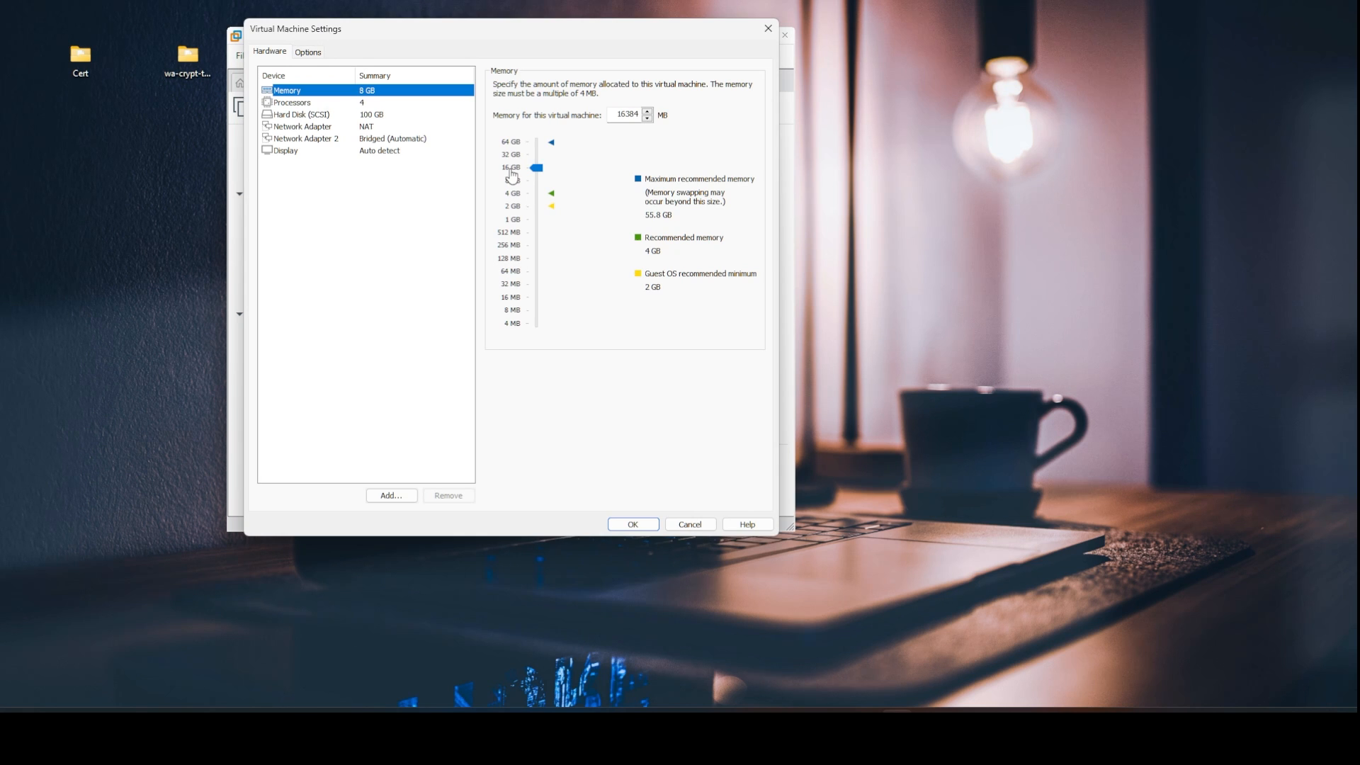
click(387, 126)
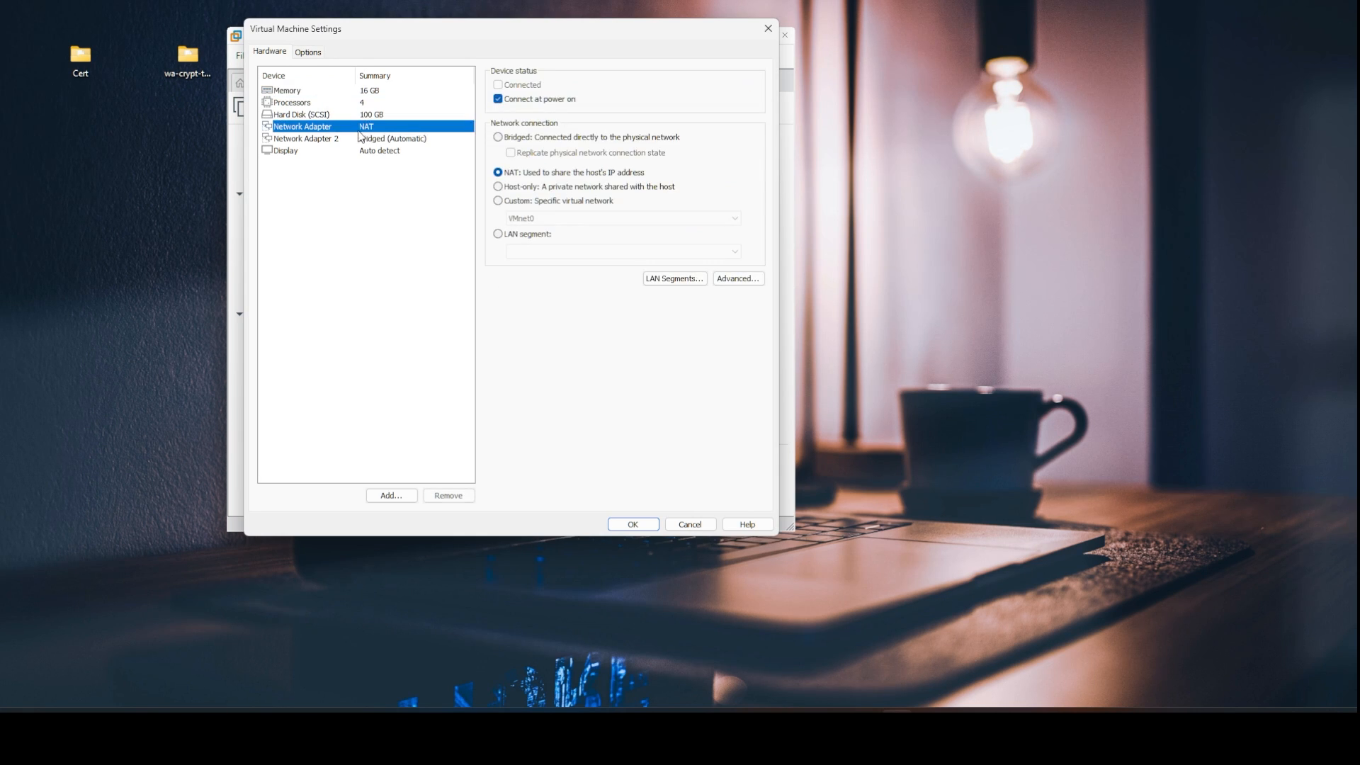
click(514, 138)
click(631, 522)
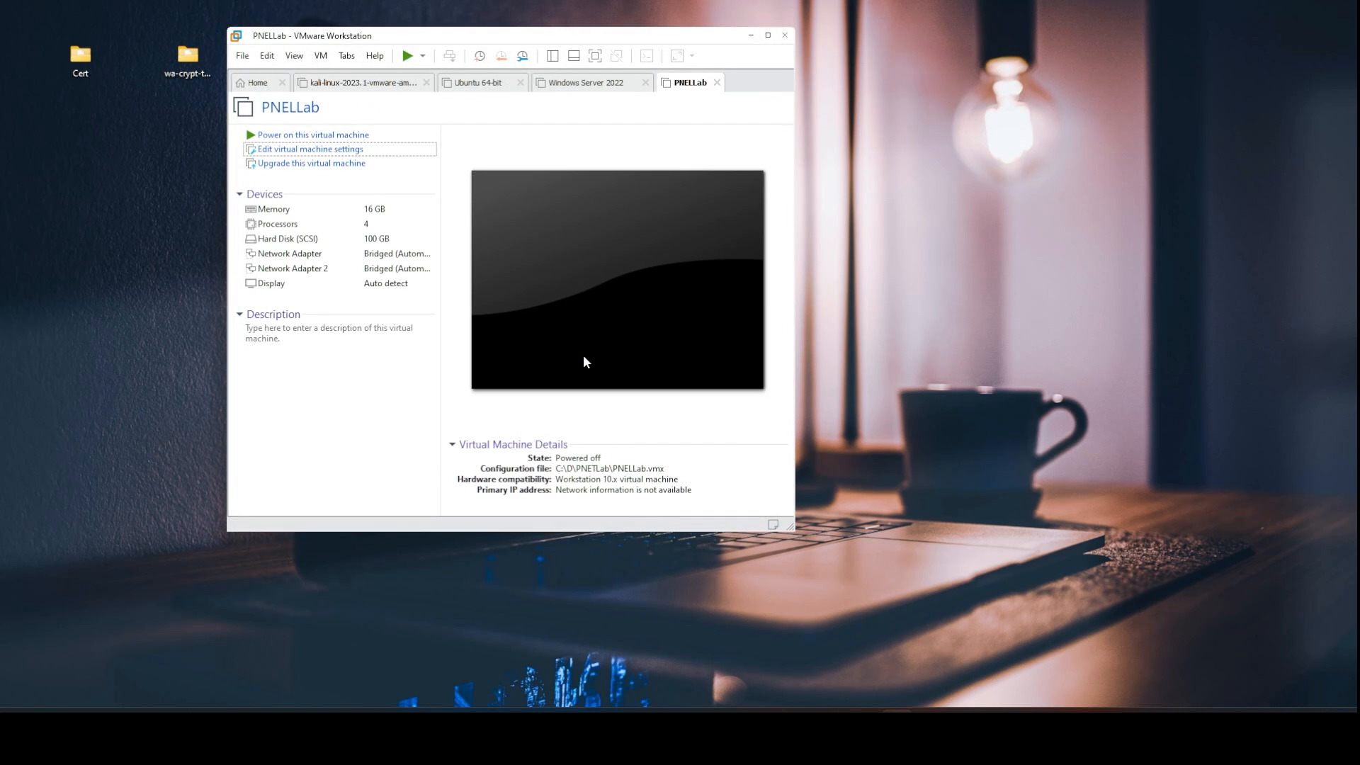
click(409, 56)
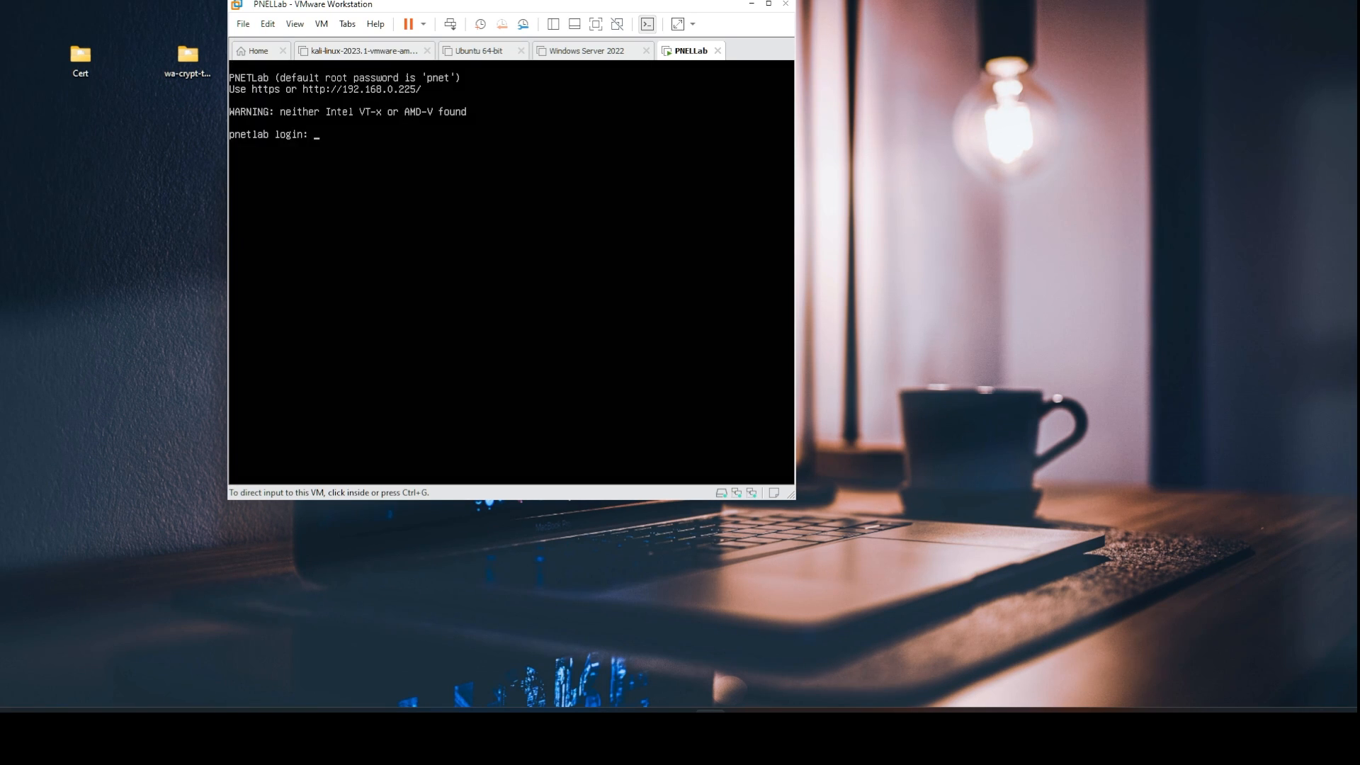
Log in to the PNETLab console as root with the default password.
click(553, 228)
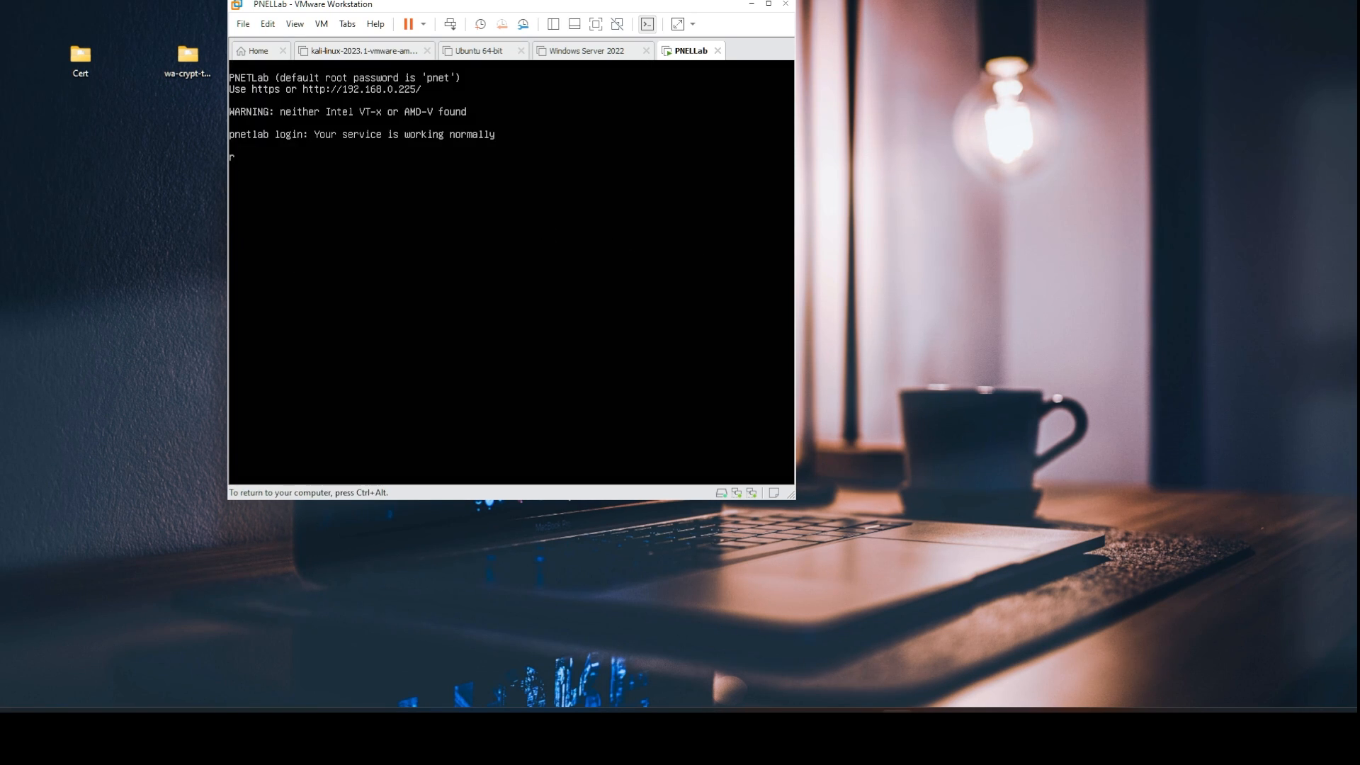
text(r)
key(BackSpace)
key(Return)
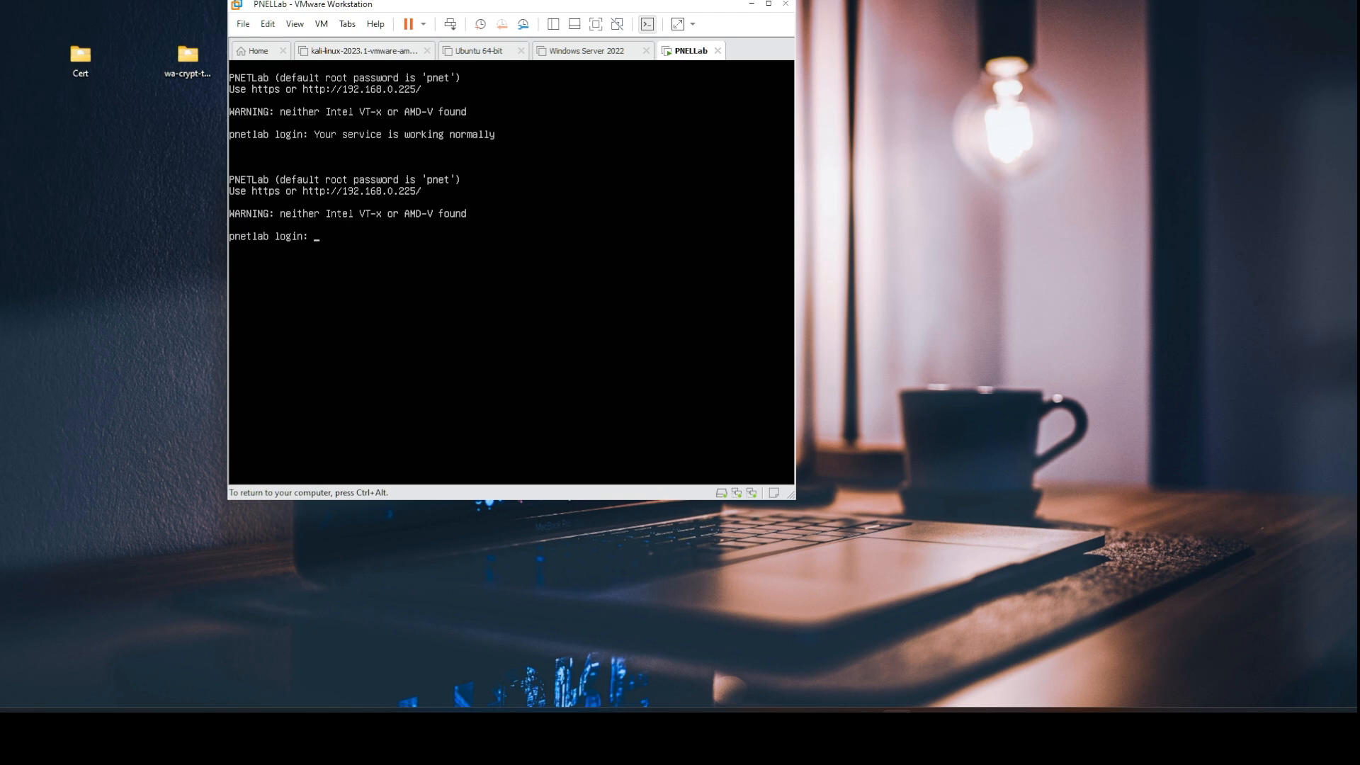
text(root)
key(Return)
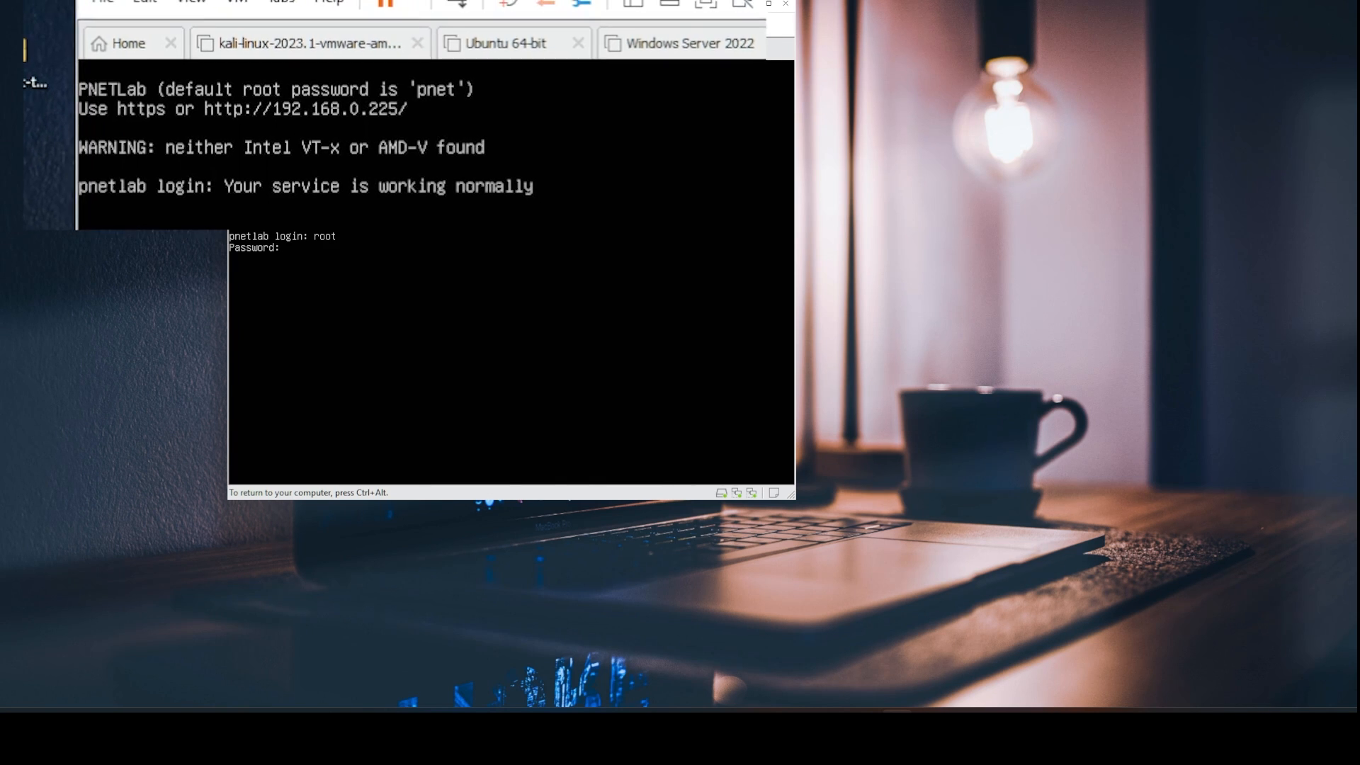
text(pnet)
key(Return)
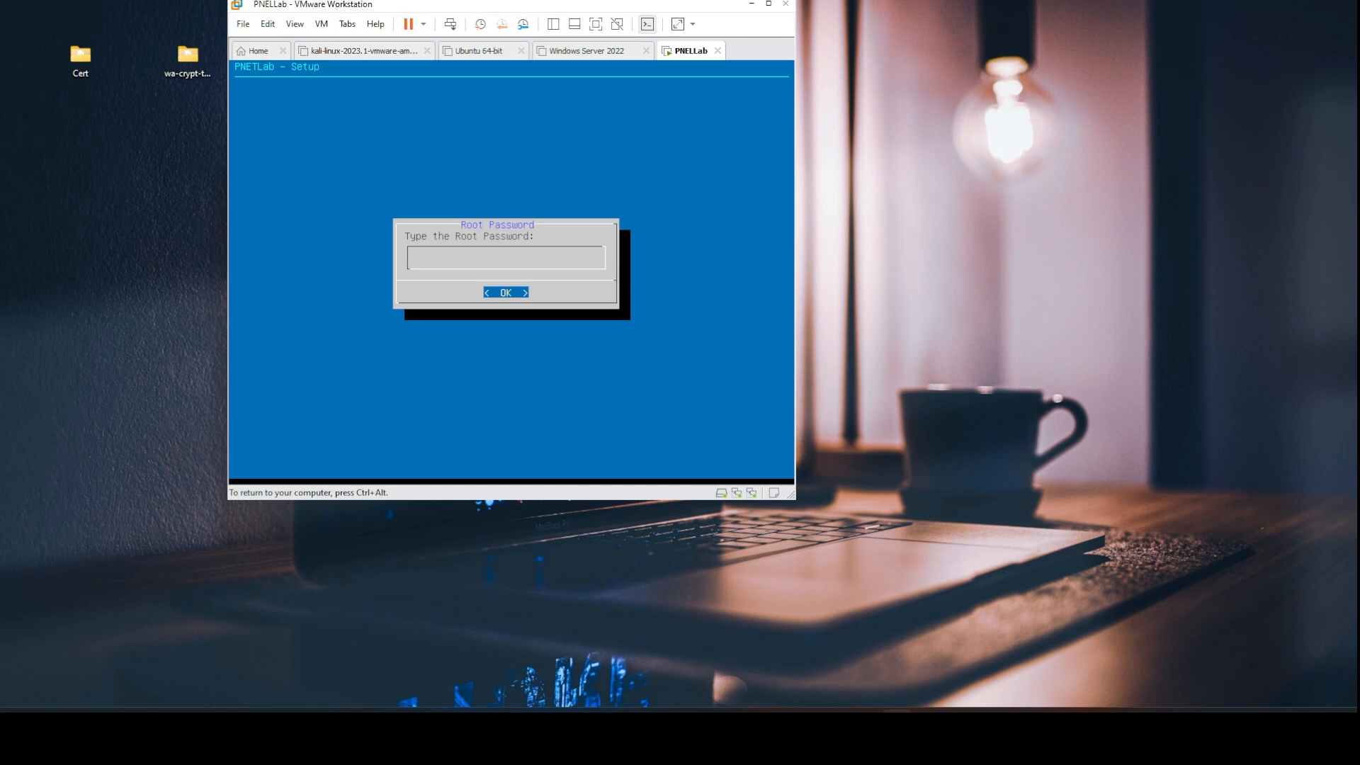
Confirm the new root password, accept the NTP and proxy defaults, and release the VM.
key(Return)
key(Return)
key(Return)
key(Return)
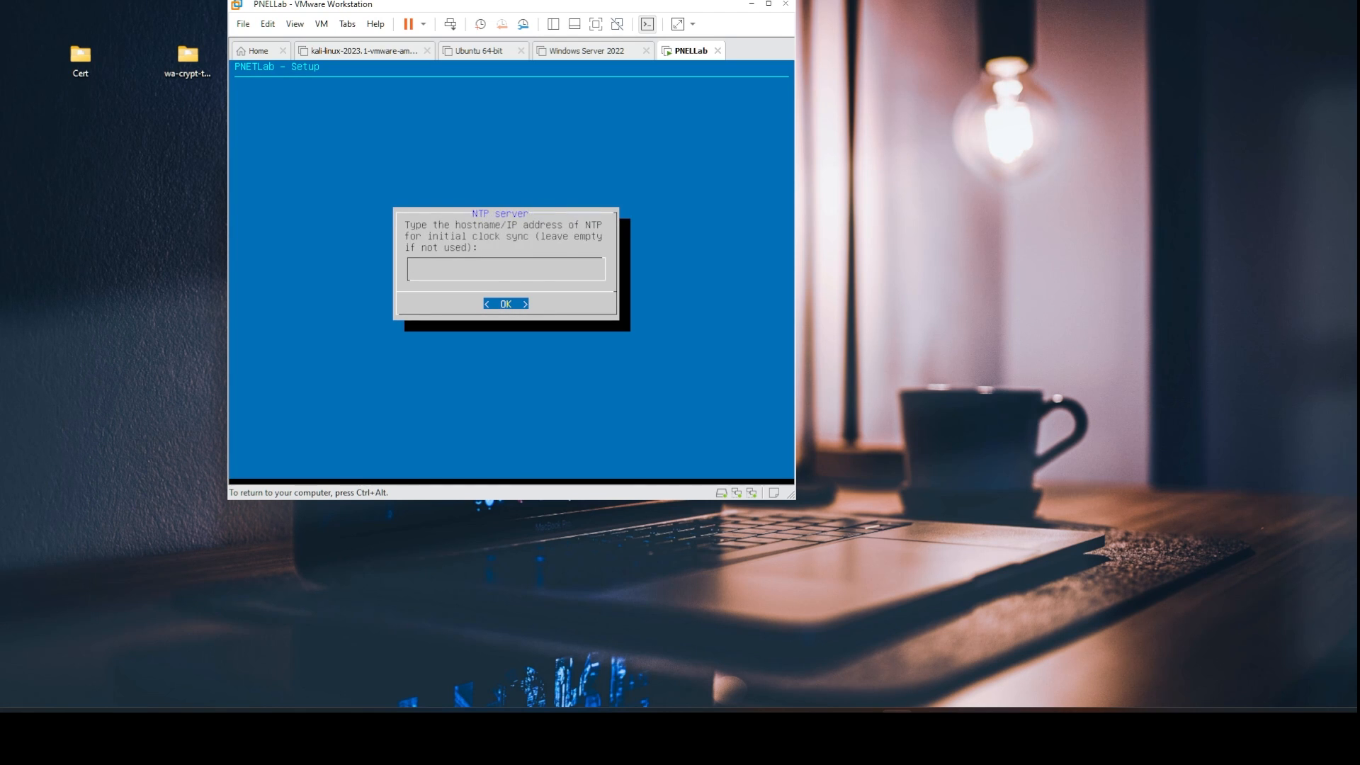
key(Return)
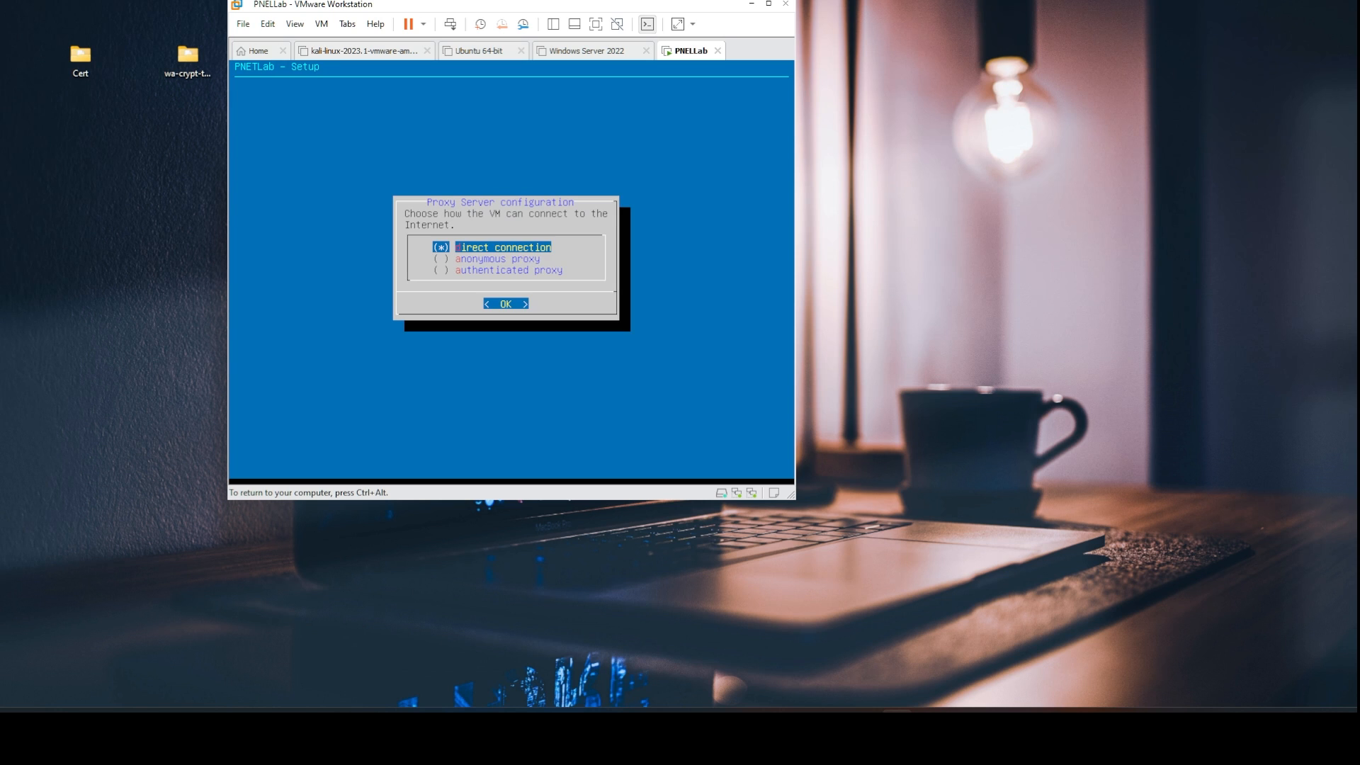
key(Return)
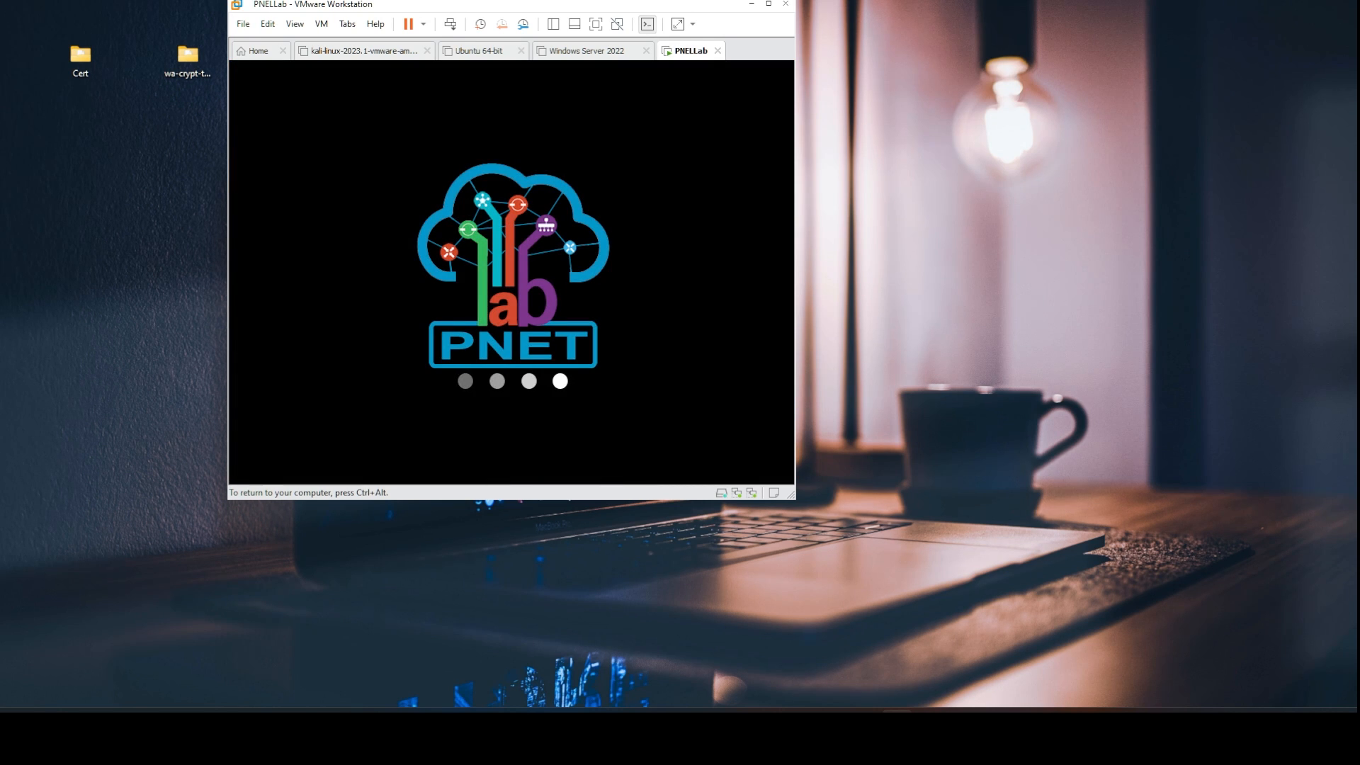
key(ctrl+alt)
drag(399, 6, 922, 38)
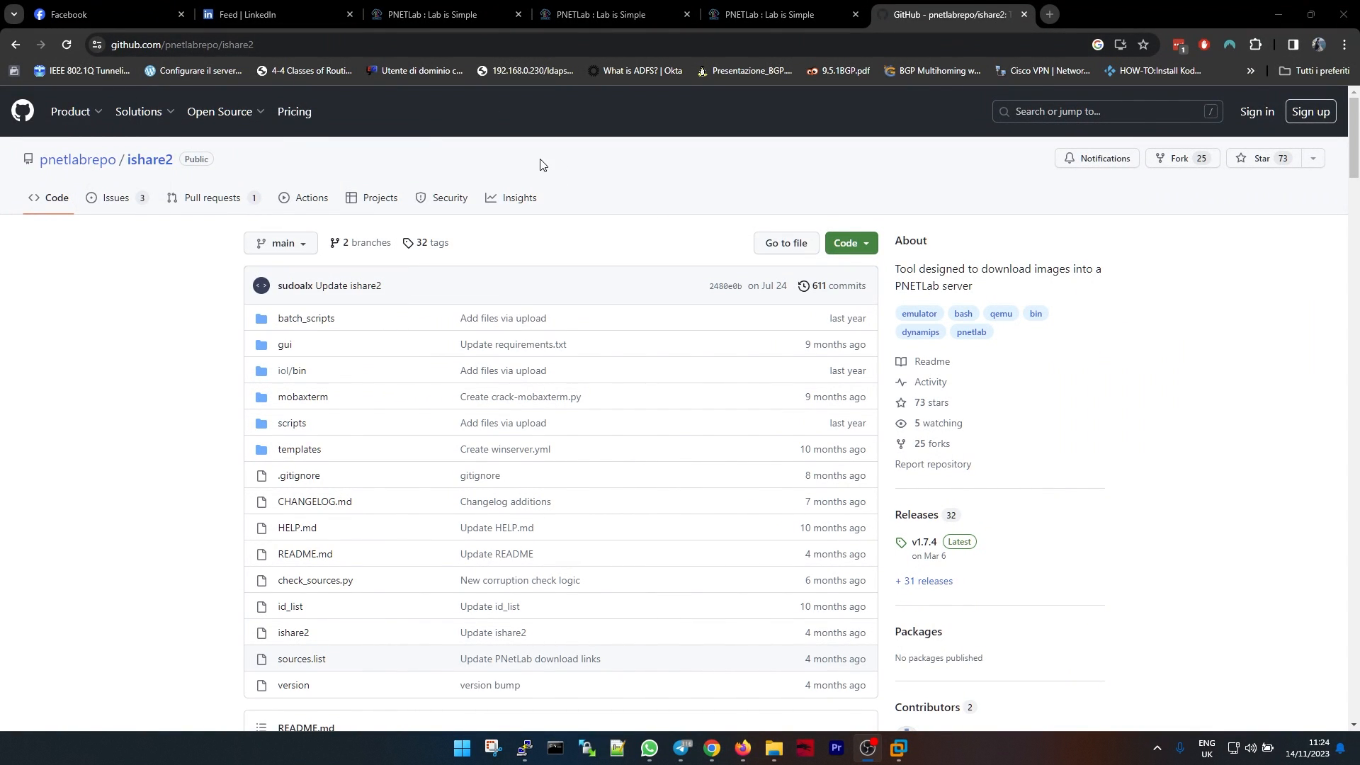
Scroll the ishare2 GitHub README down to the Installation section.
scroll(732, 266, down, 15)
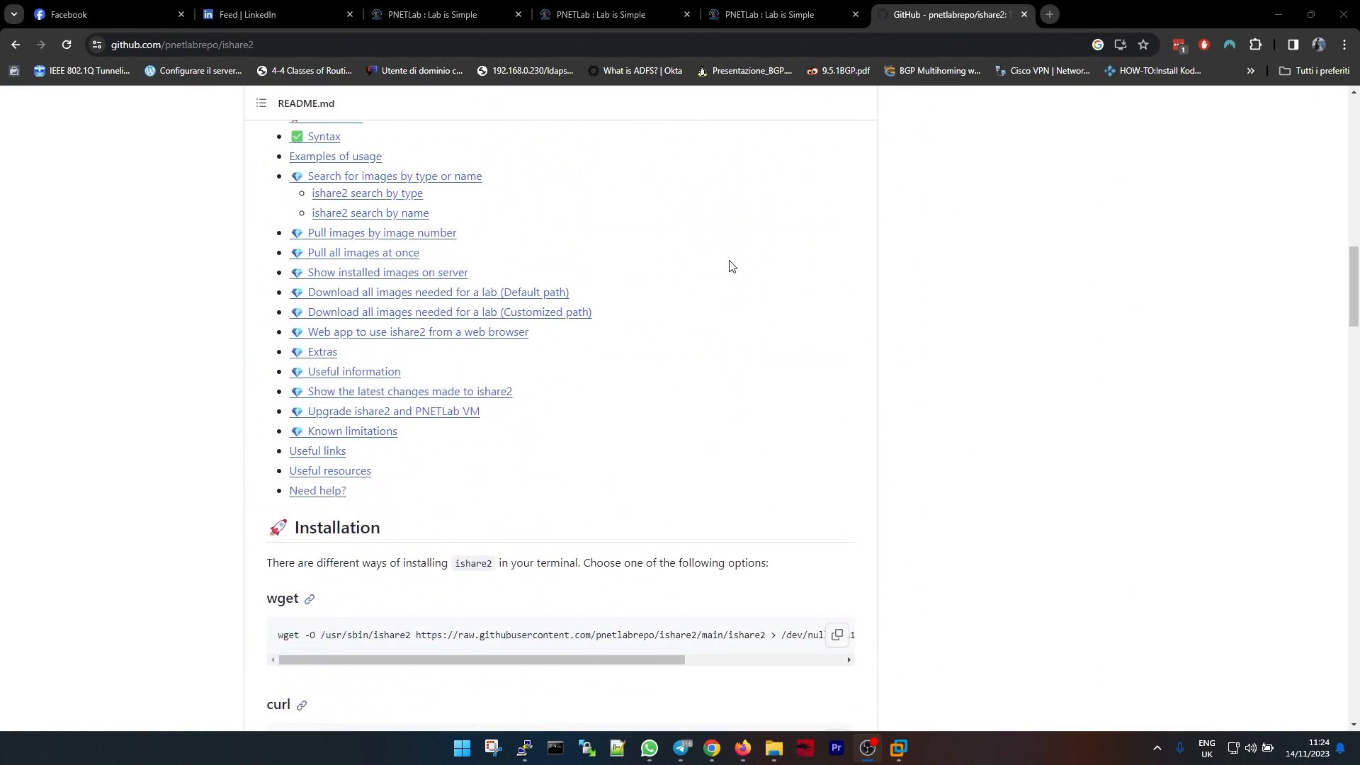
scroll(732, 265, down, 4)
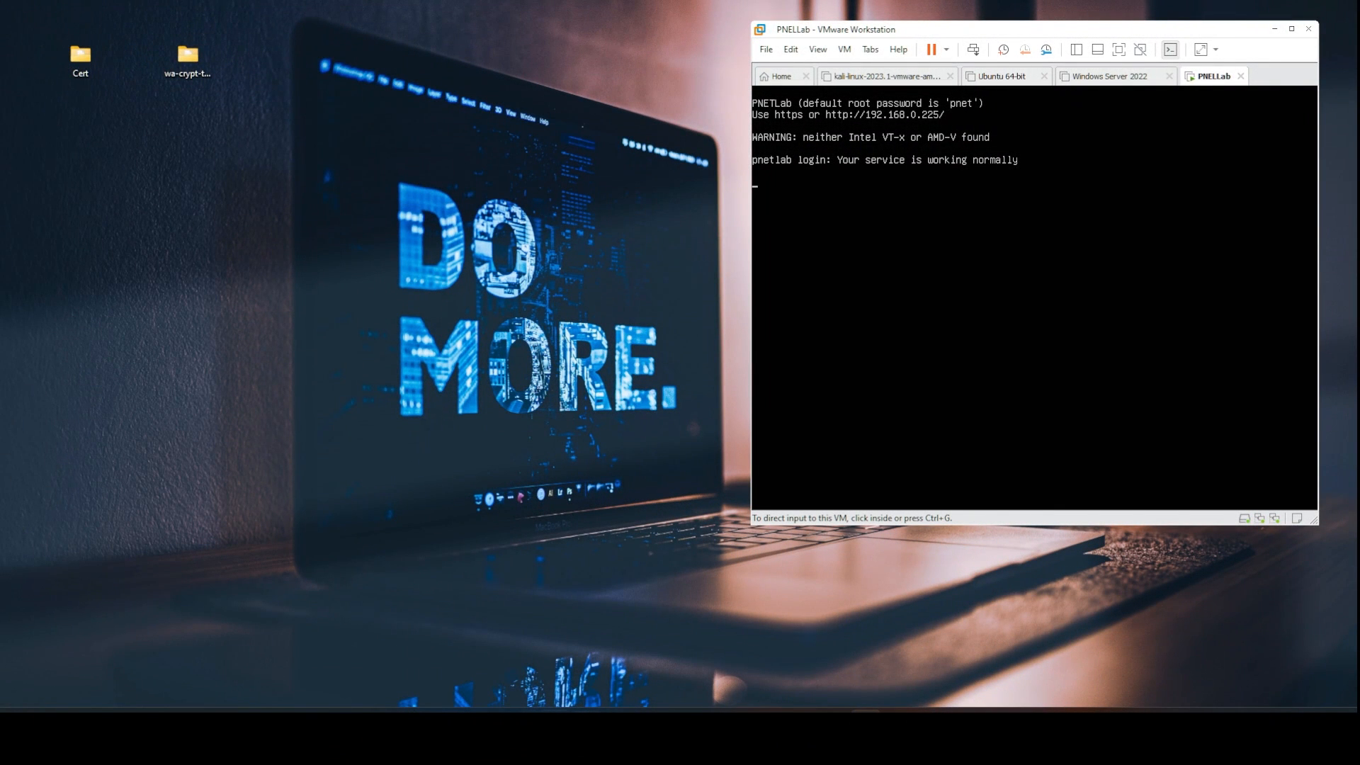
Connect with PuTTY over SSH to 192.168.0.225 and log in as root.
mouse_move(523, 731)
click(522, 653)
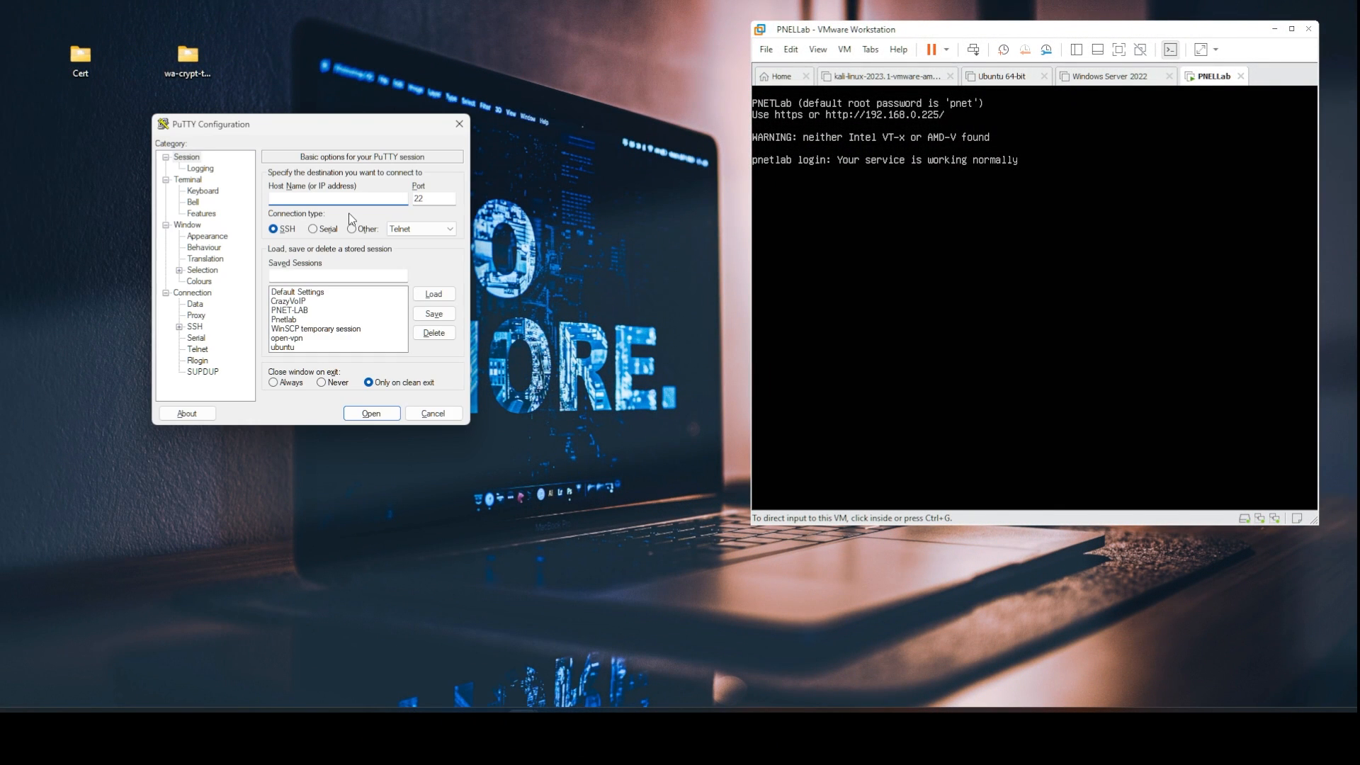
text(192.168.0.225)
key(Return)
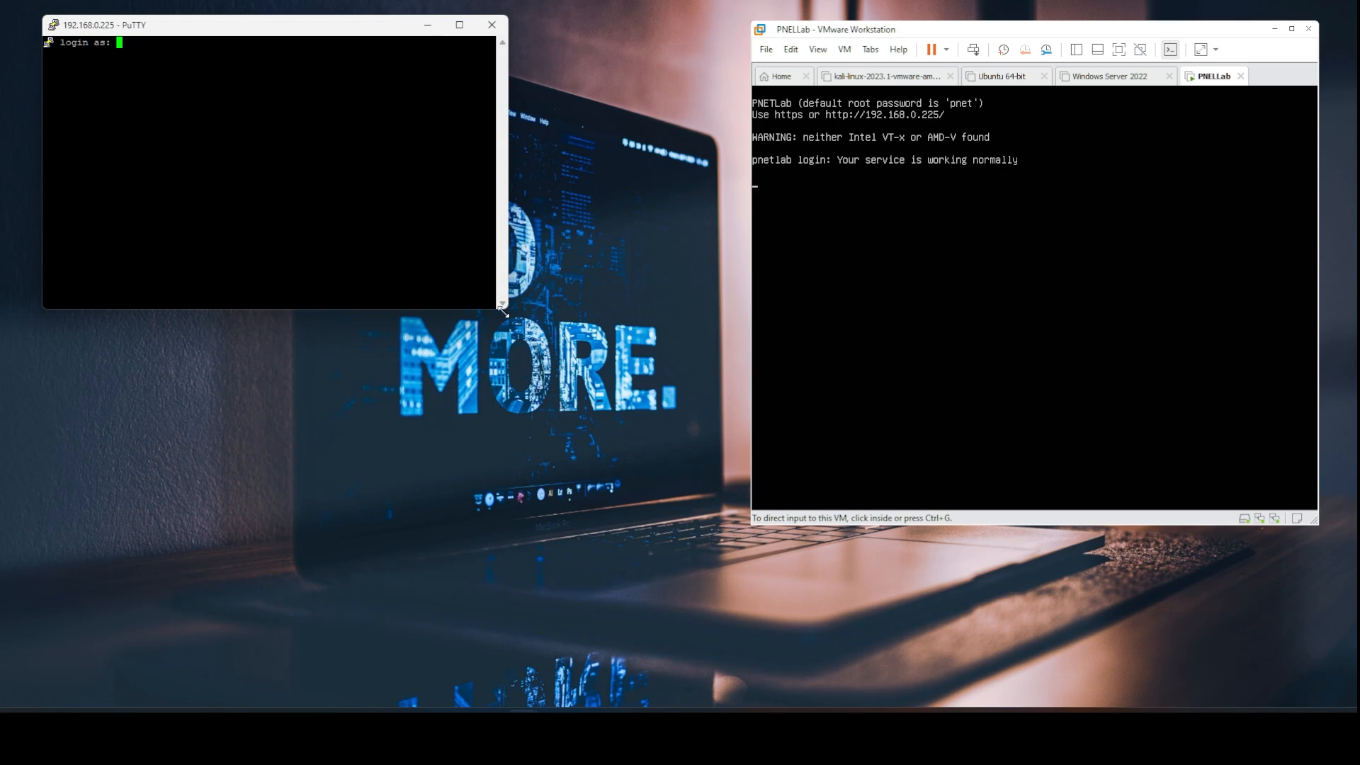
text(root)
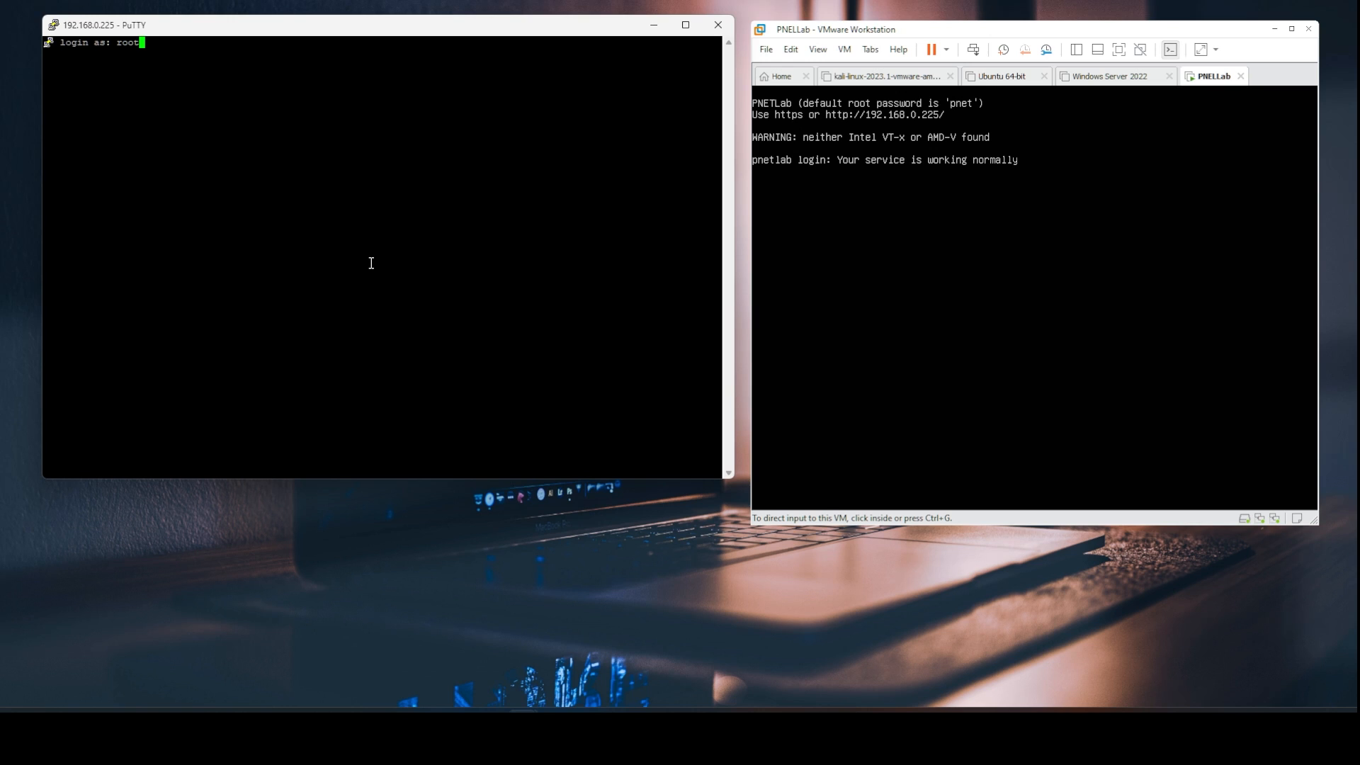
key(Return)
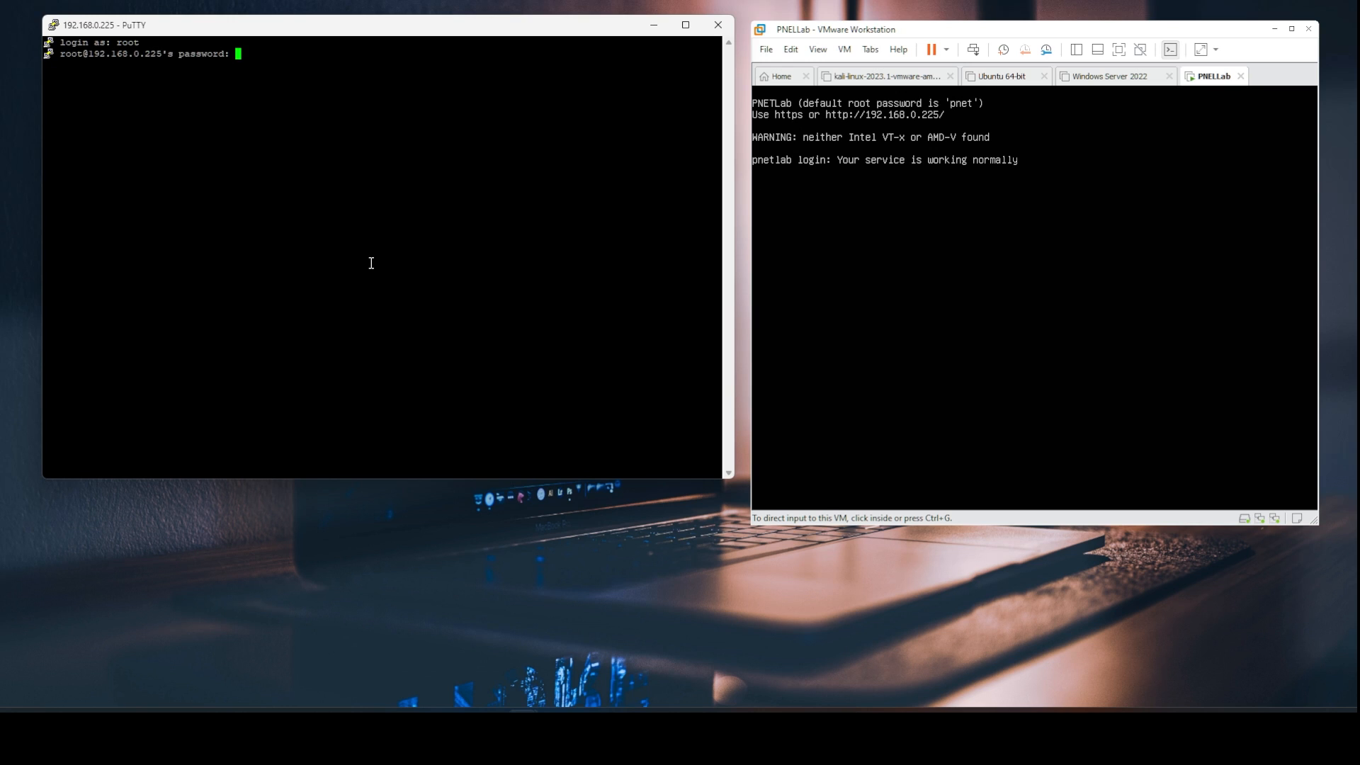
key(Return)
text(pnet)
key(Return)
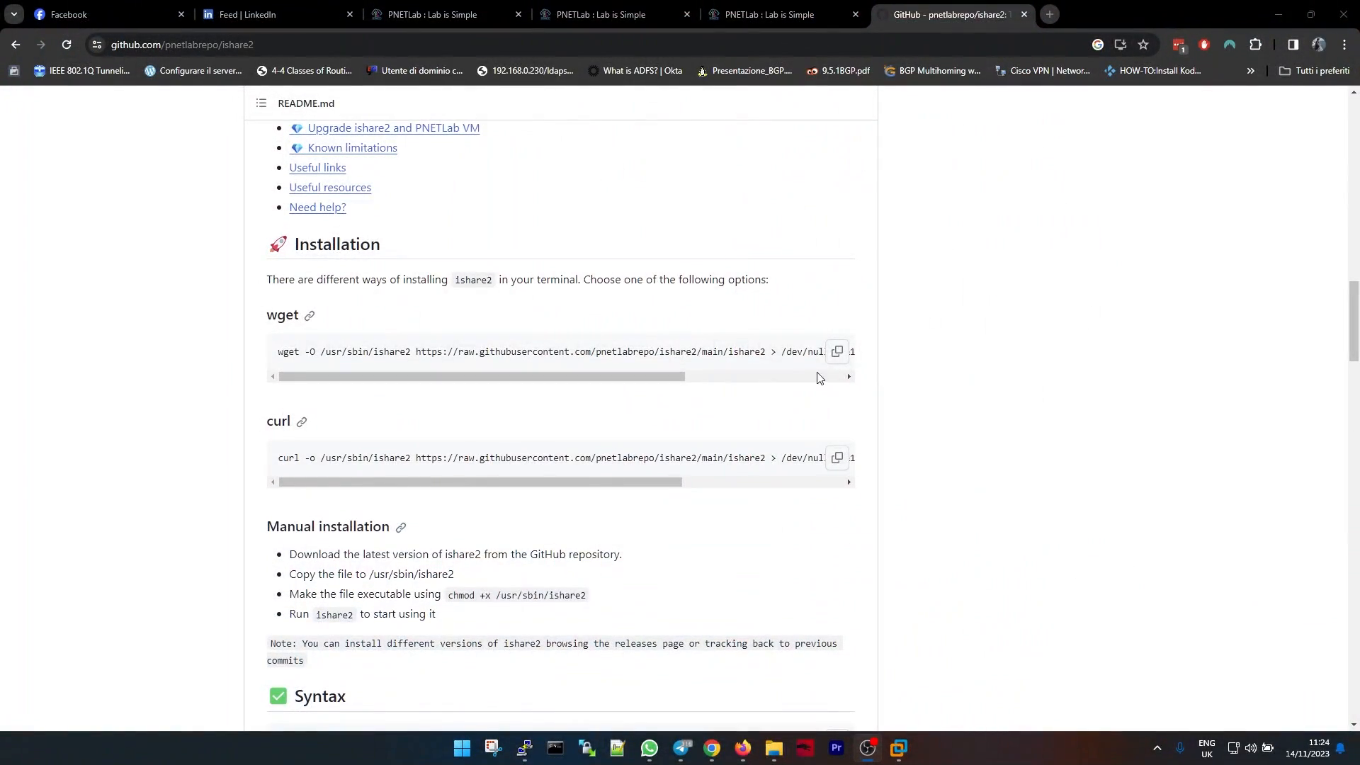
Run the ishare2 wget install command, declining aria2c and keeping the default SSL check.
click(835, 353)
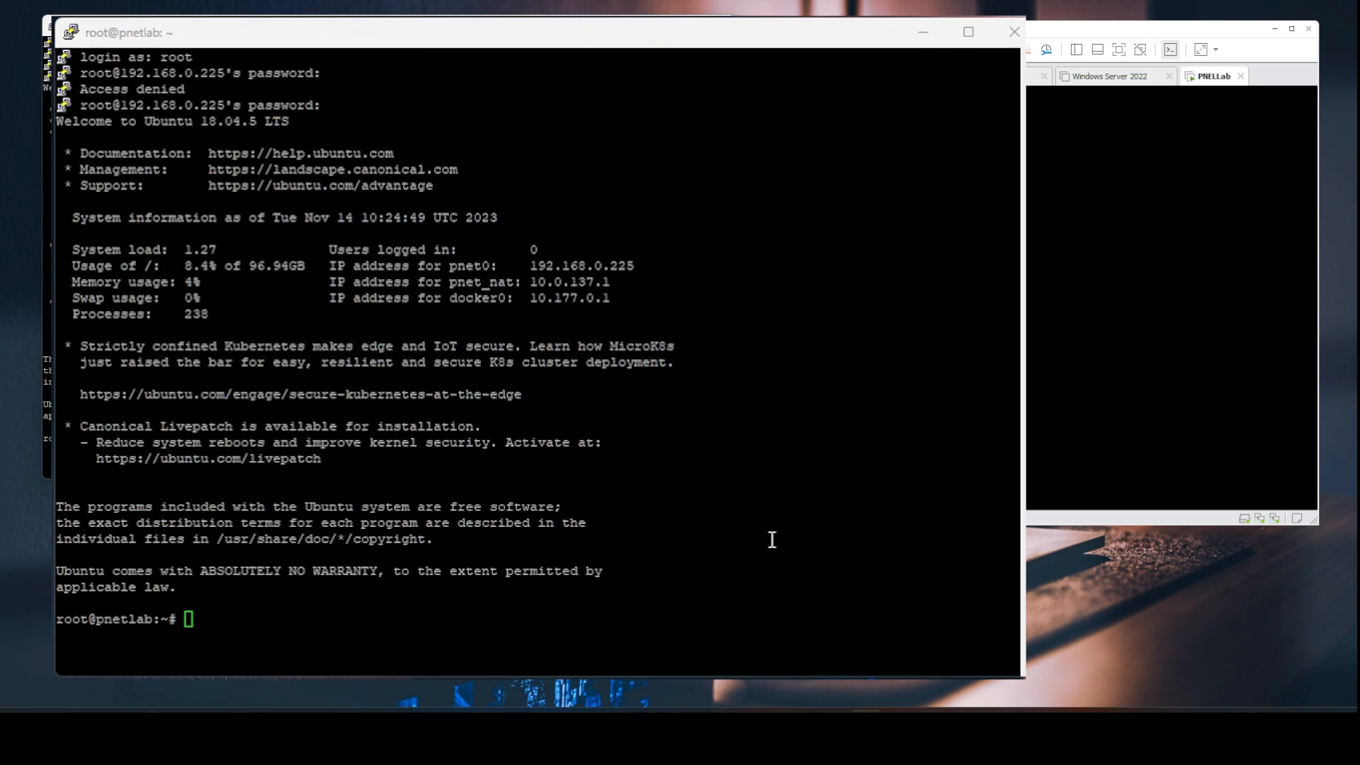
right_click(771, 540)
key(Return)
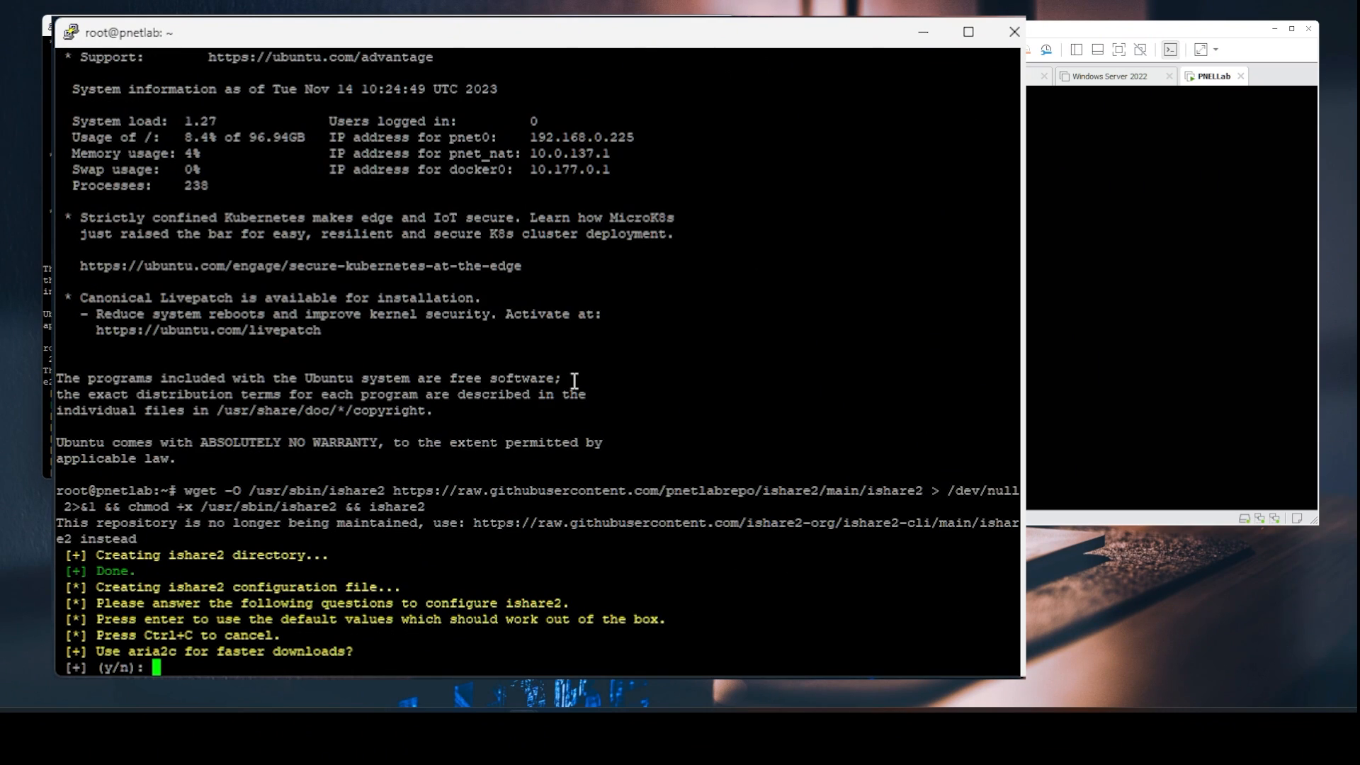
text(n)
key(Return)
key(Return)
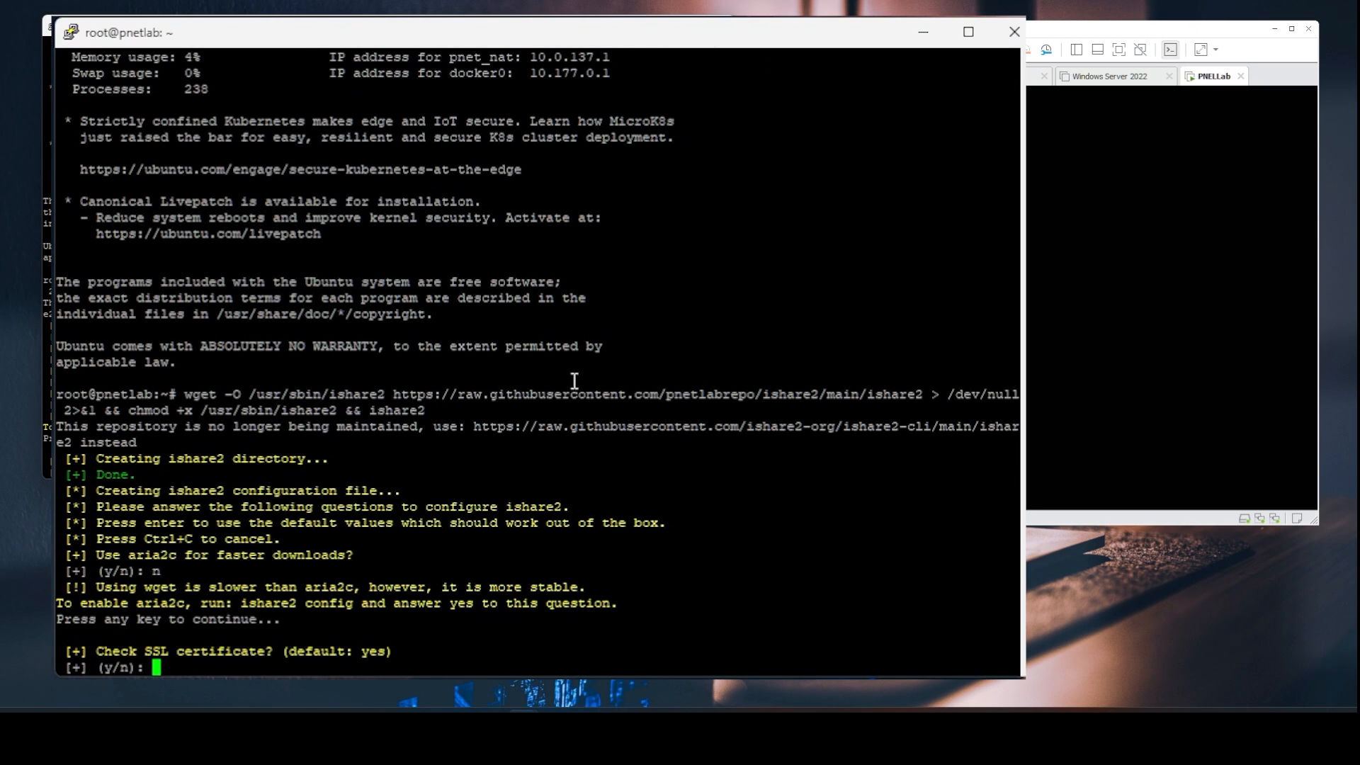
key(Return)
key(Return)
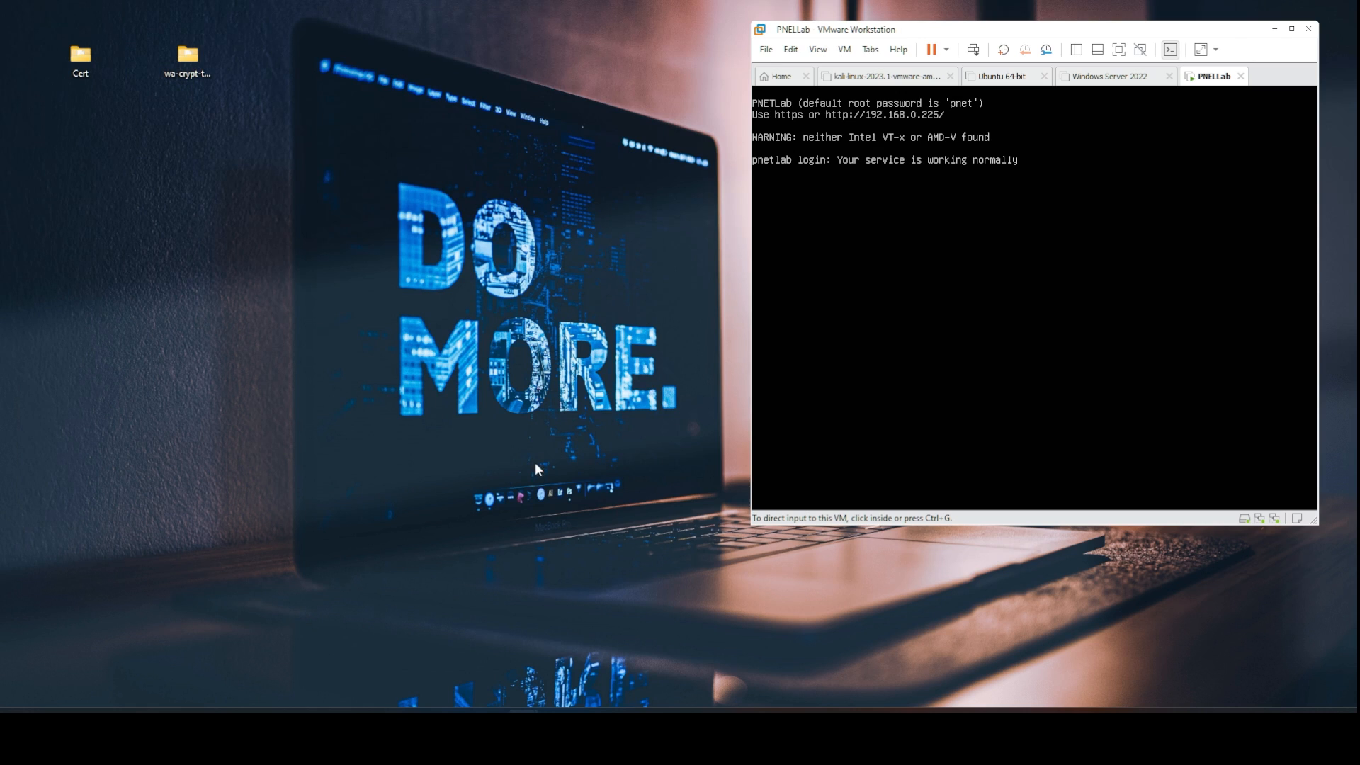
click(763, 698)
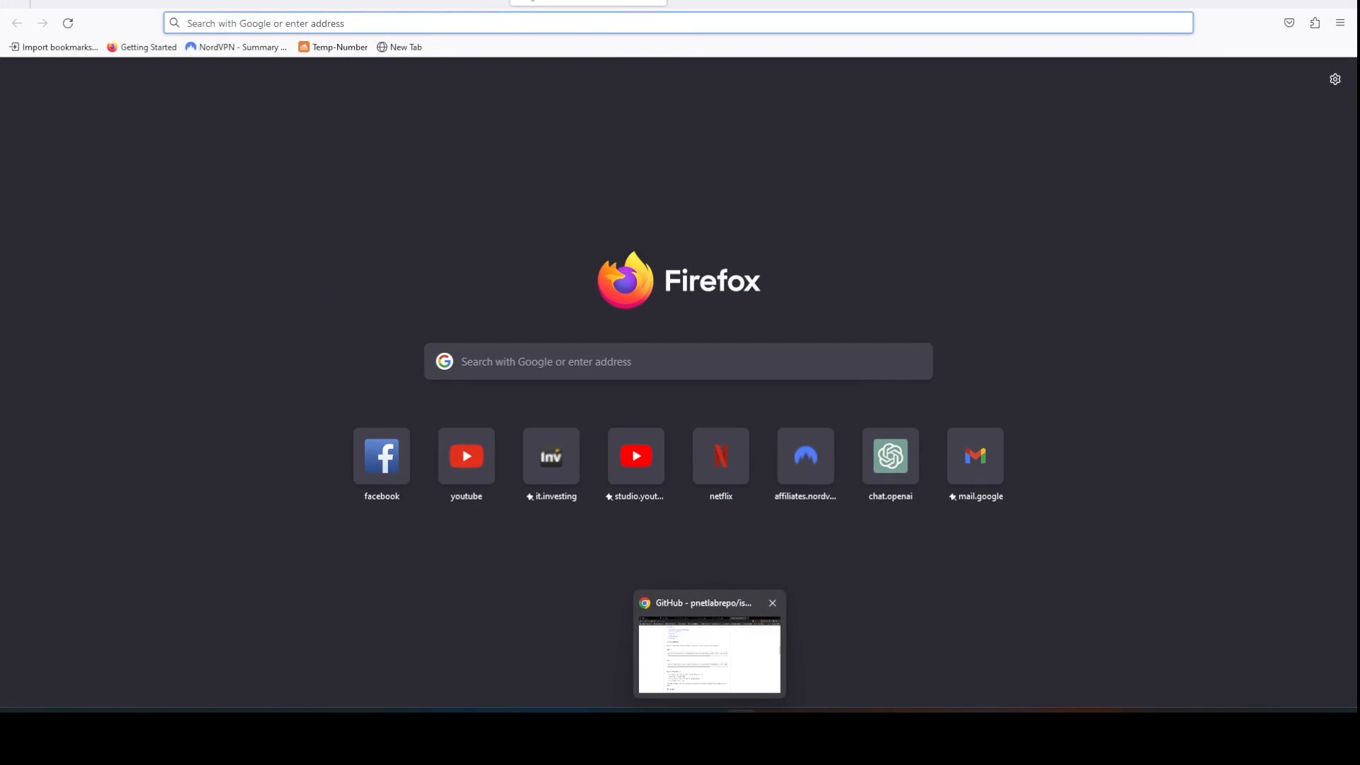
text(https:/)
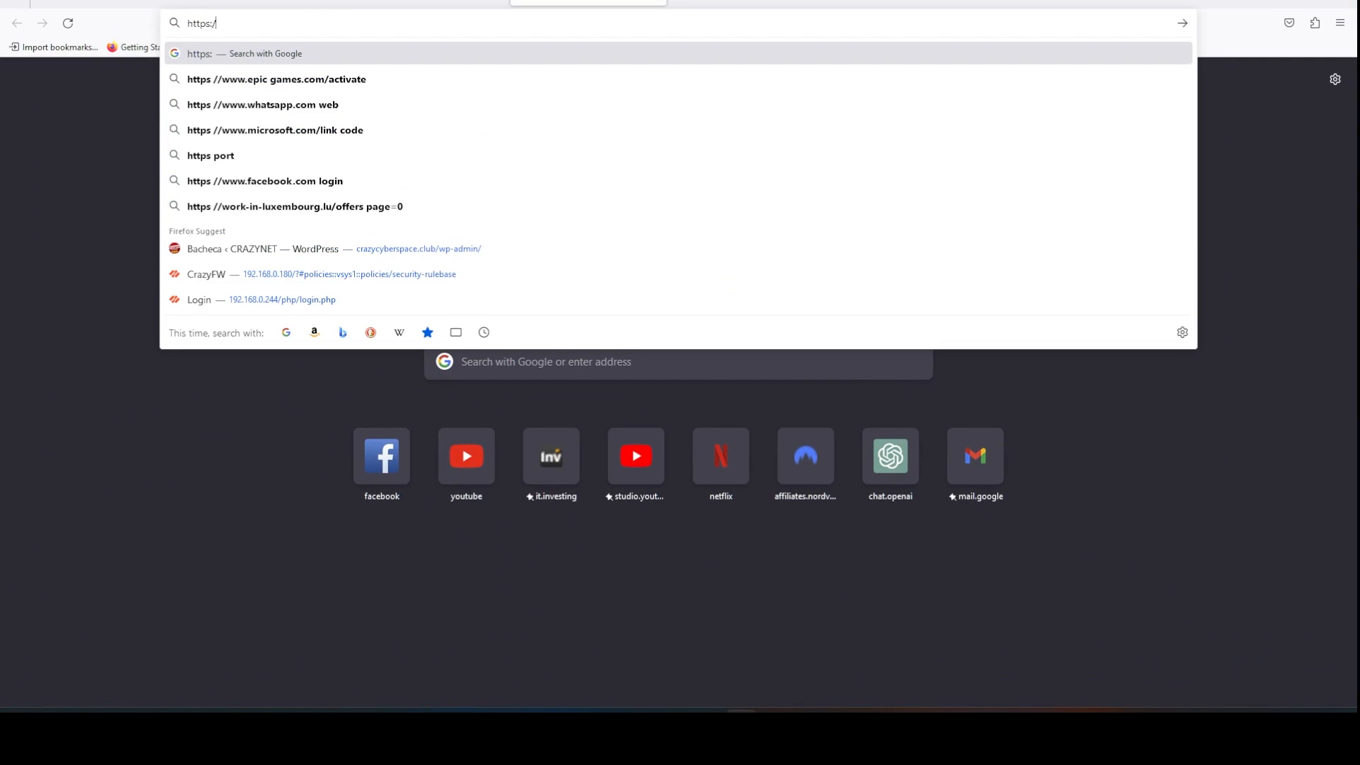
text(/192.68)
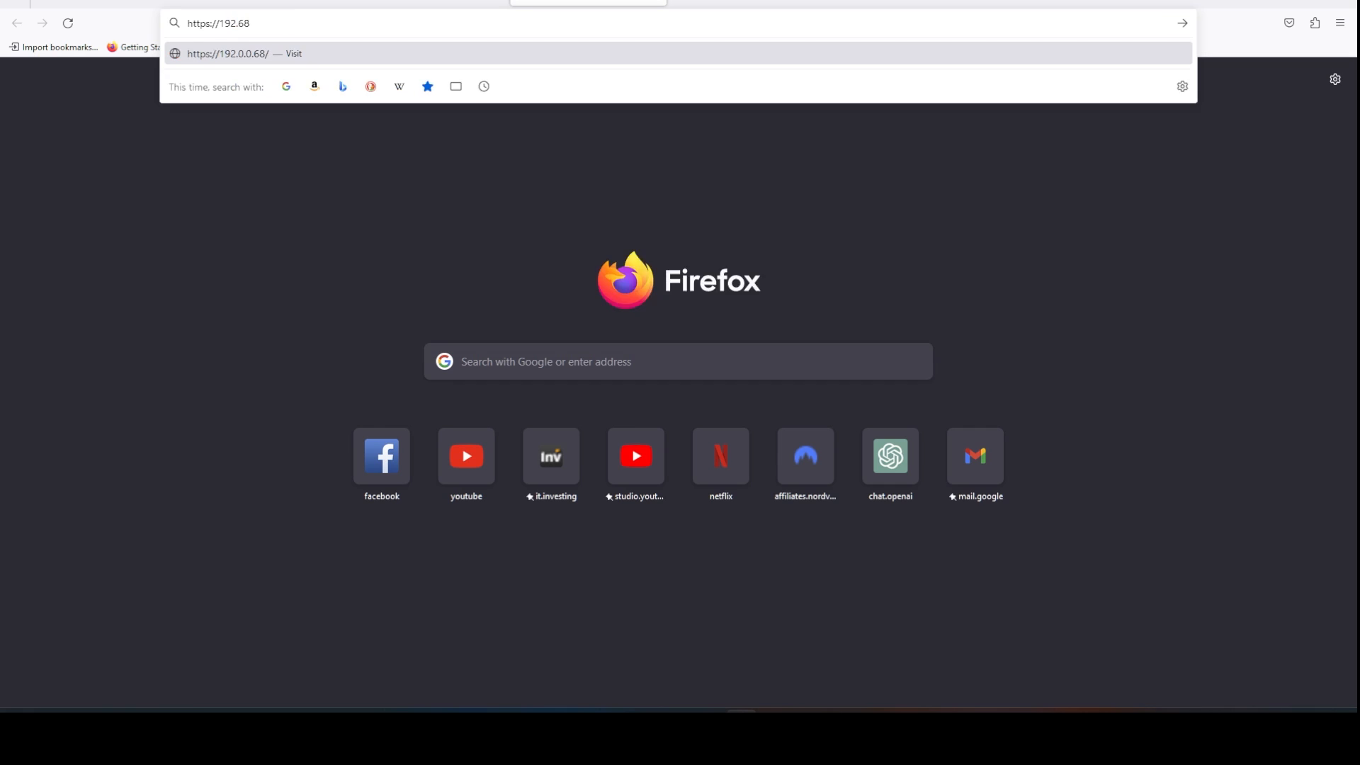
key(BackSpace)
key(BackSpace)
text(168.0.)
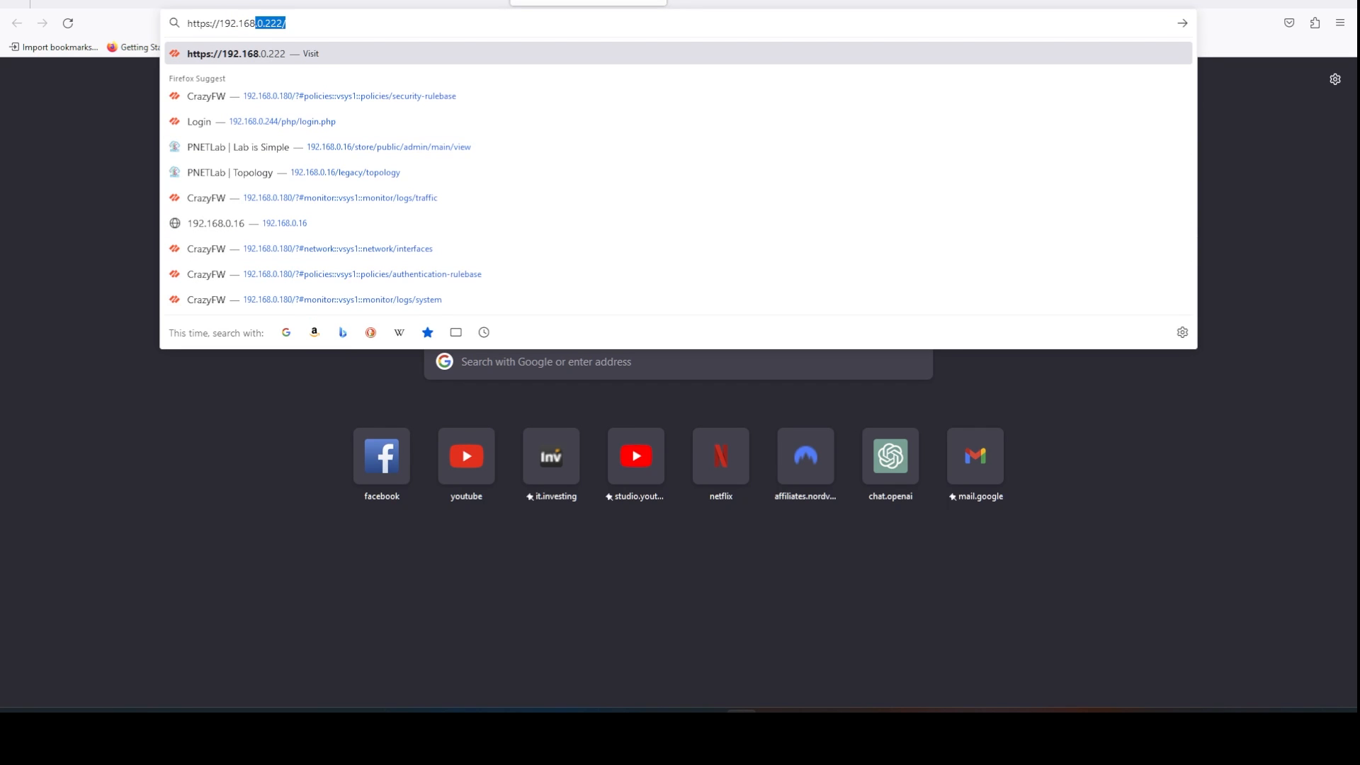
text(225)
key(Return)
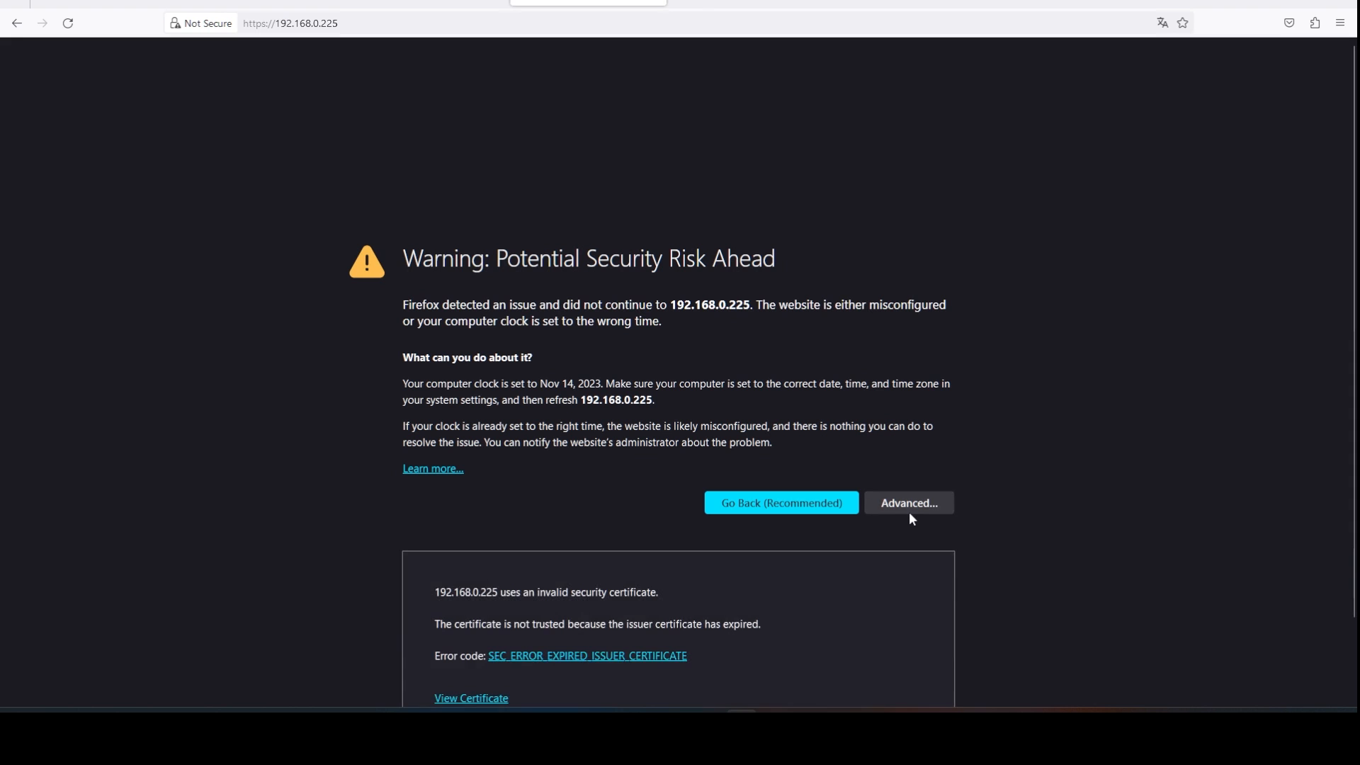
Get past the certificate warning with Advanced and Accept the Risk and Continue.
scroll(698, 576, down, 2)
click(779, 410)
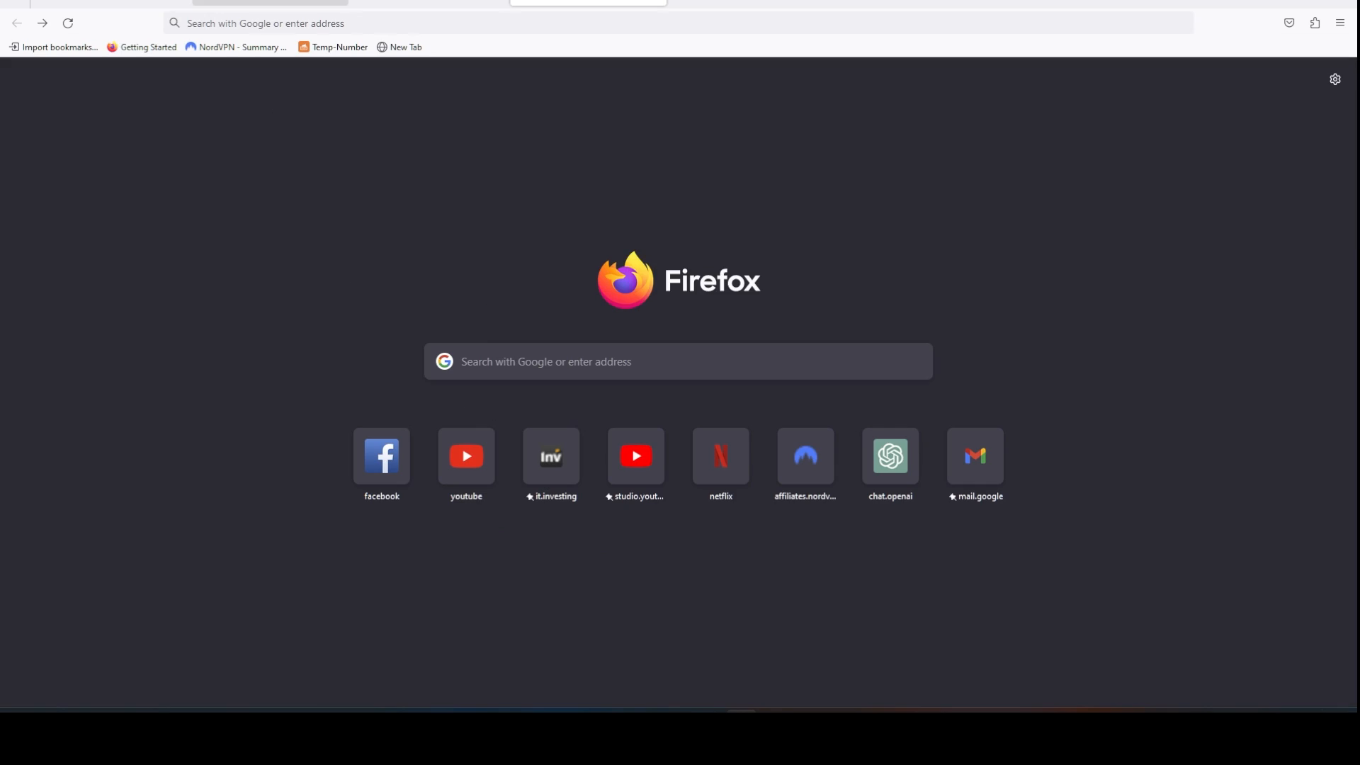
click(42, 24)
click(910, 504)
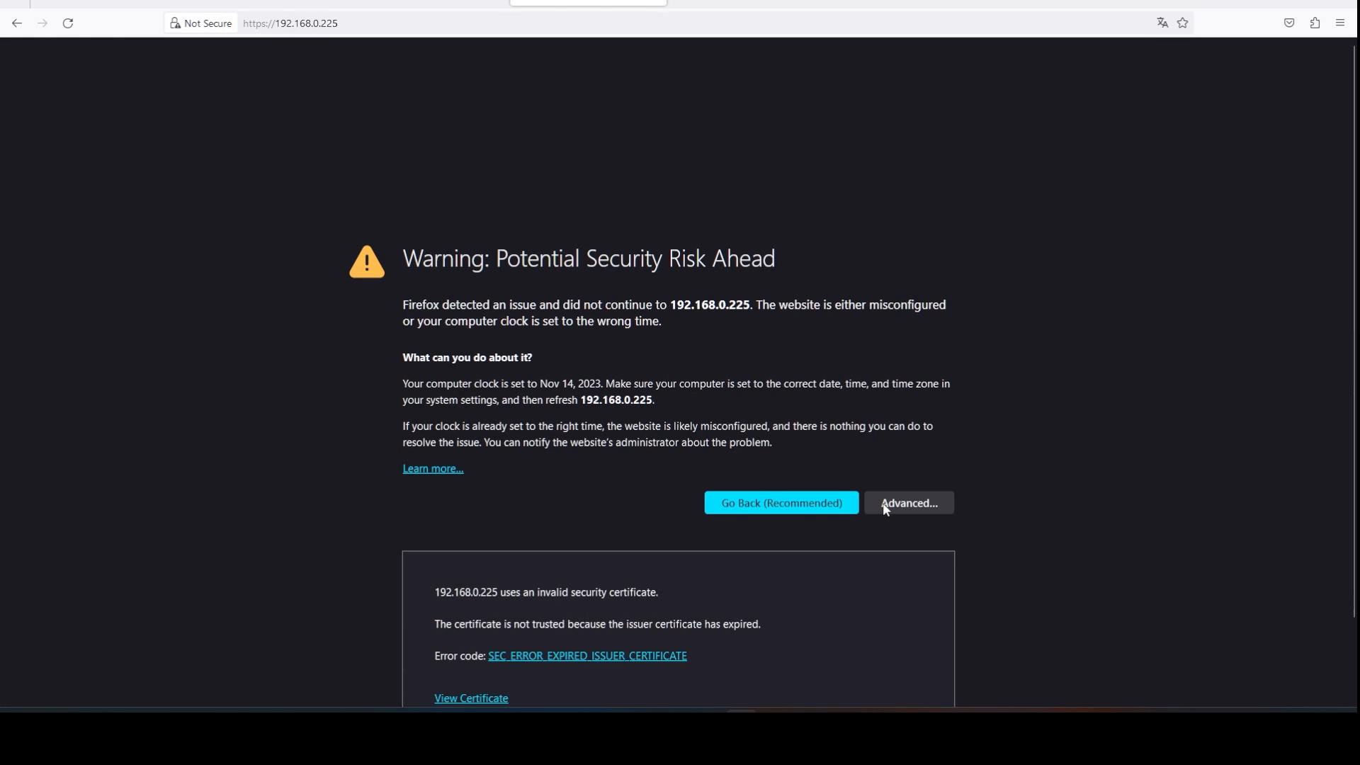
scroll(899, 553, down, 2)
click(897, 660)
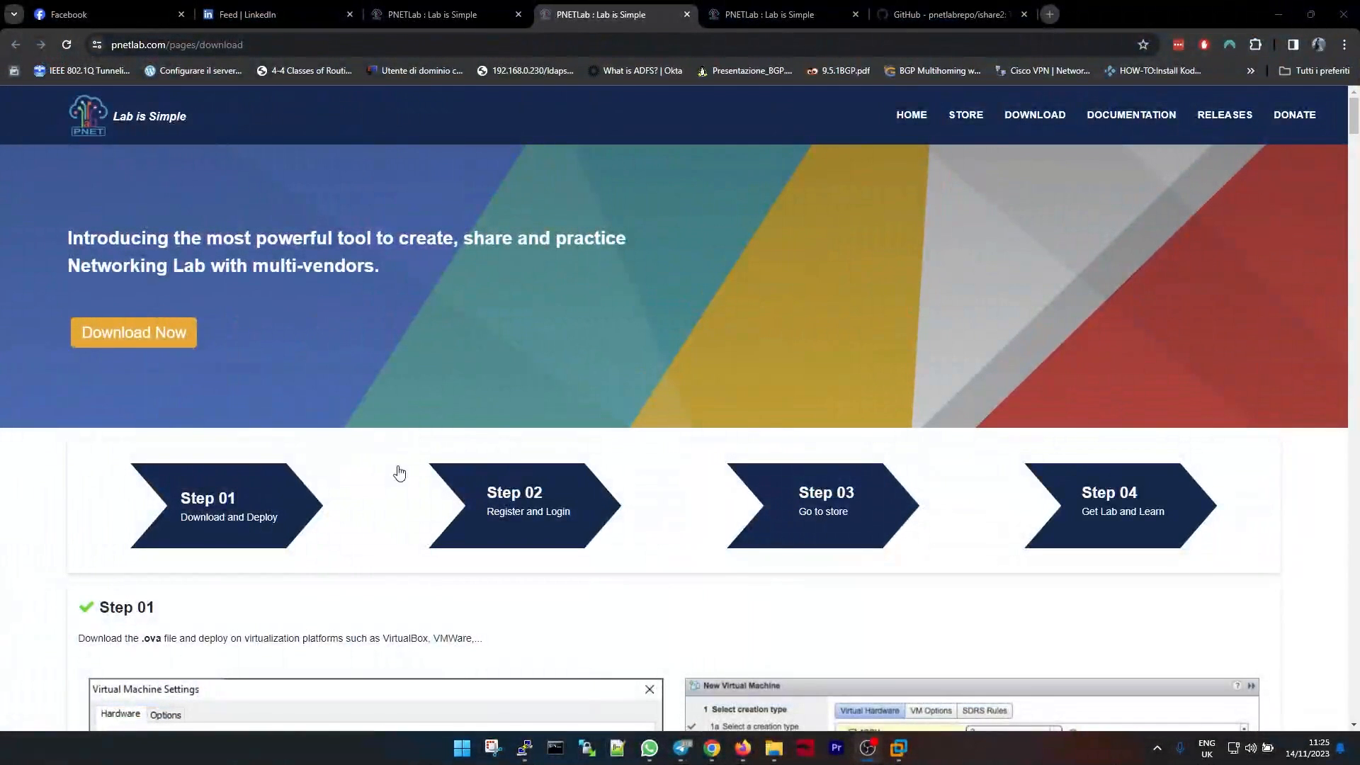
Browse the PNETLab Store's lab list and filter it to the CCNA category.
click(973, 122)
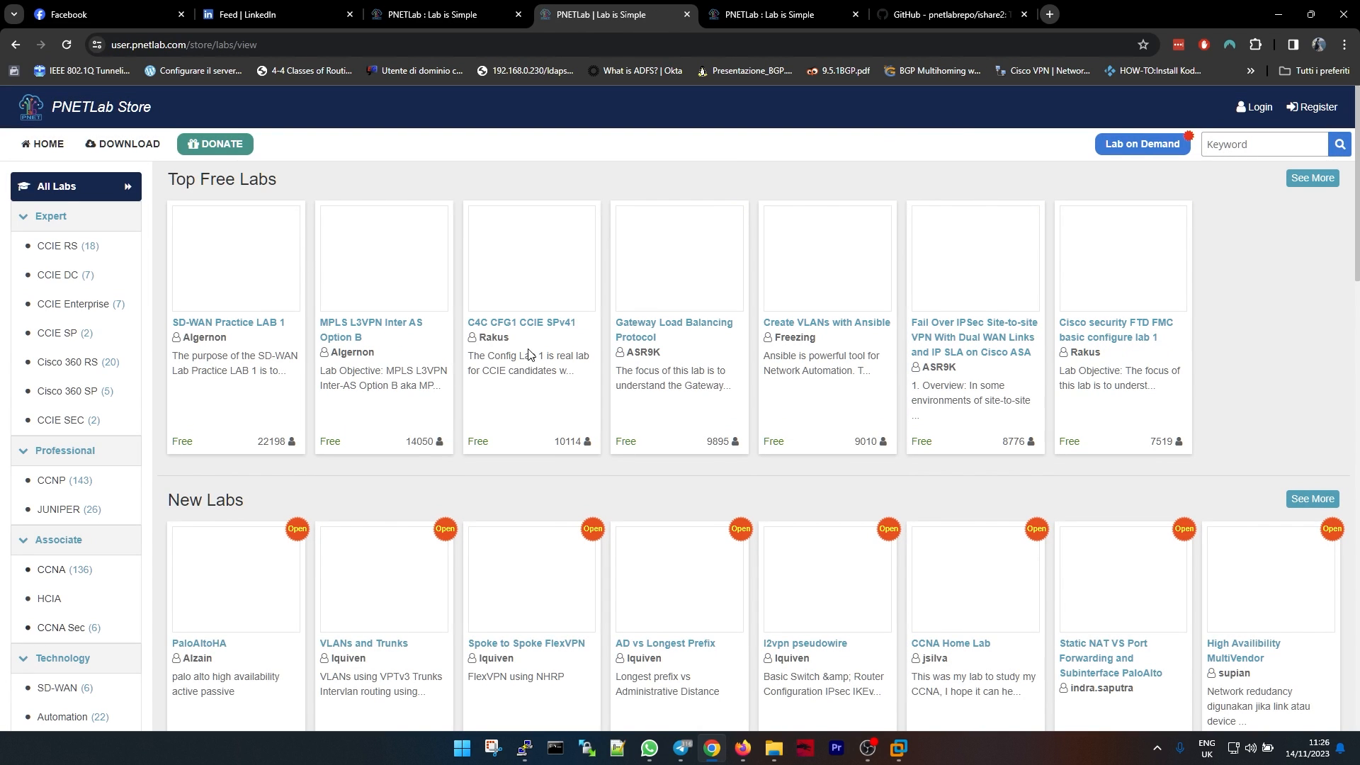
scroll(531, 352, down, 4)
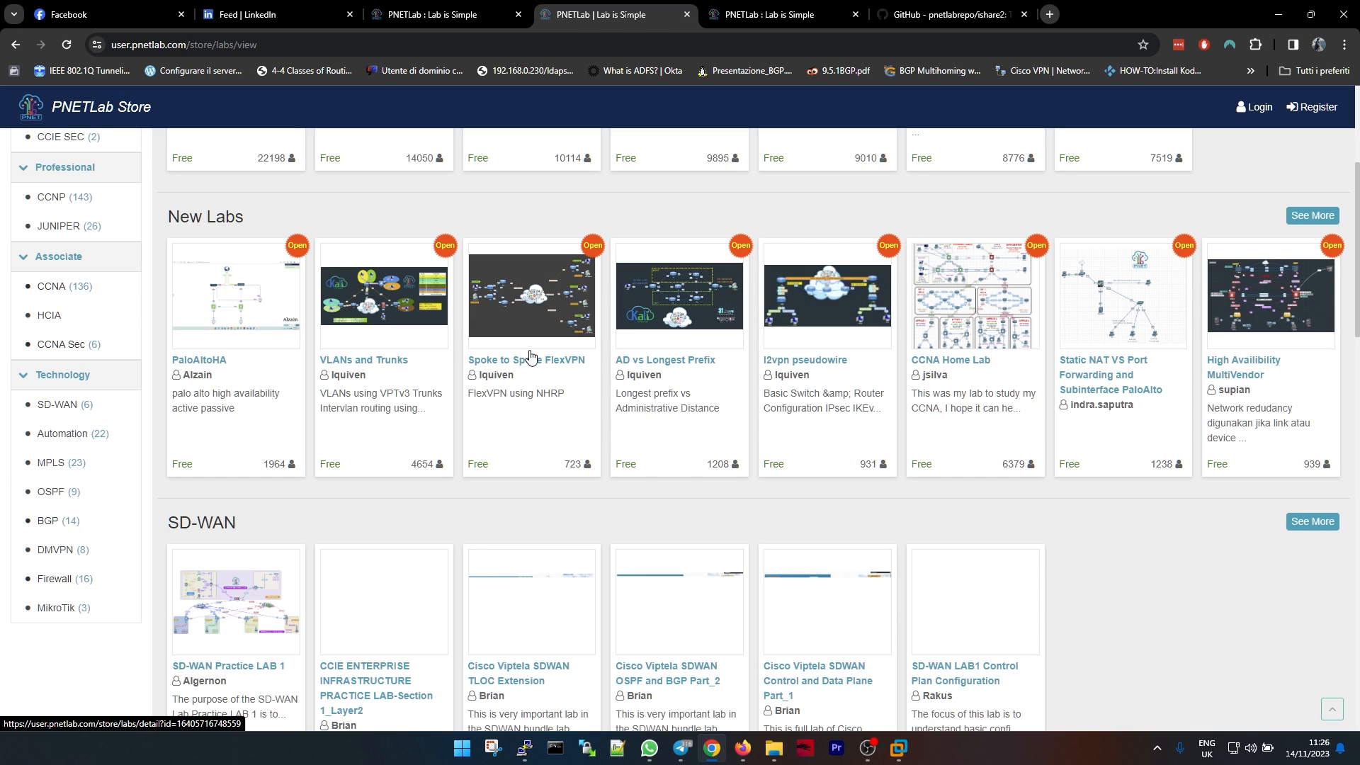
scroll(532, 352, up, 4)
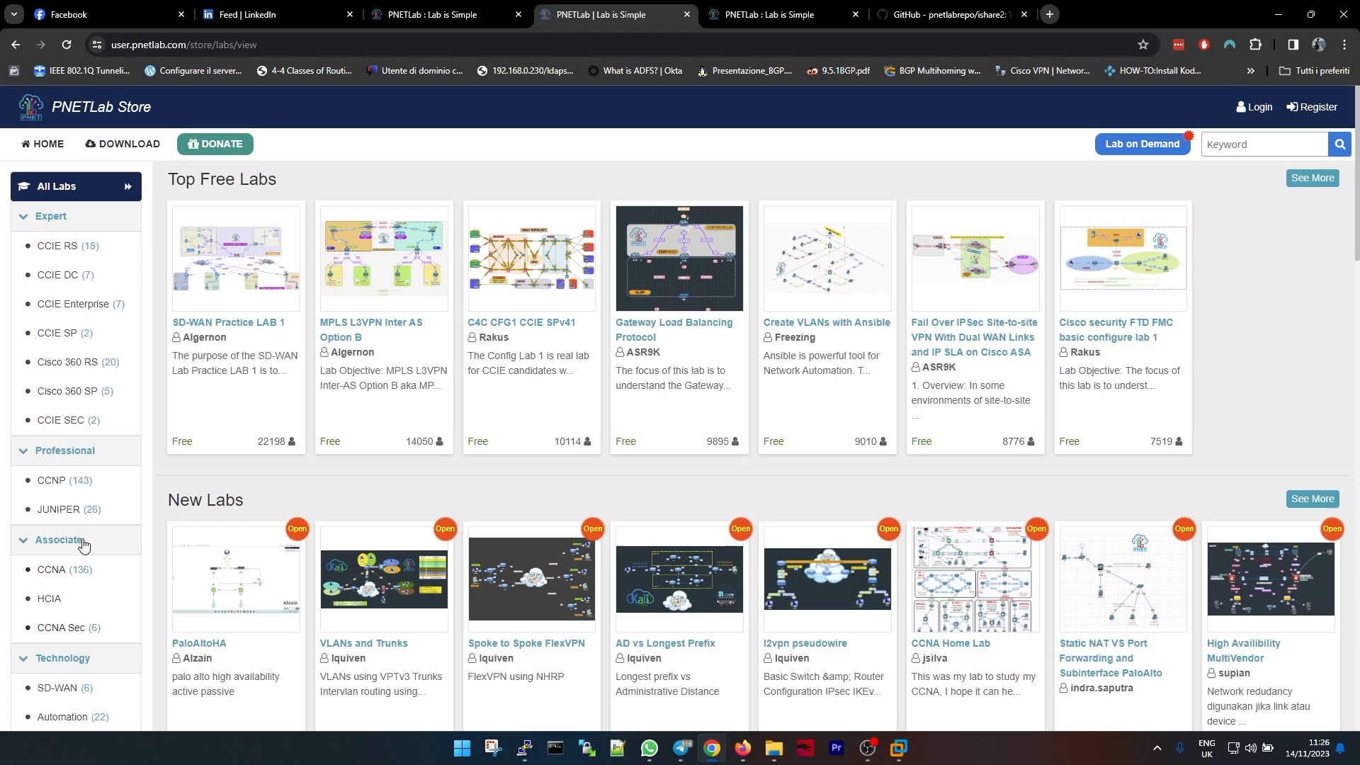
click(67, 574)
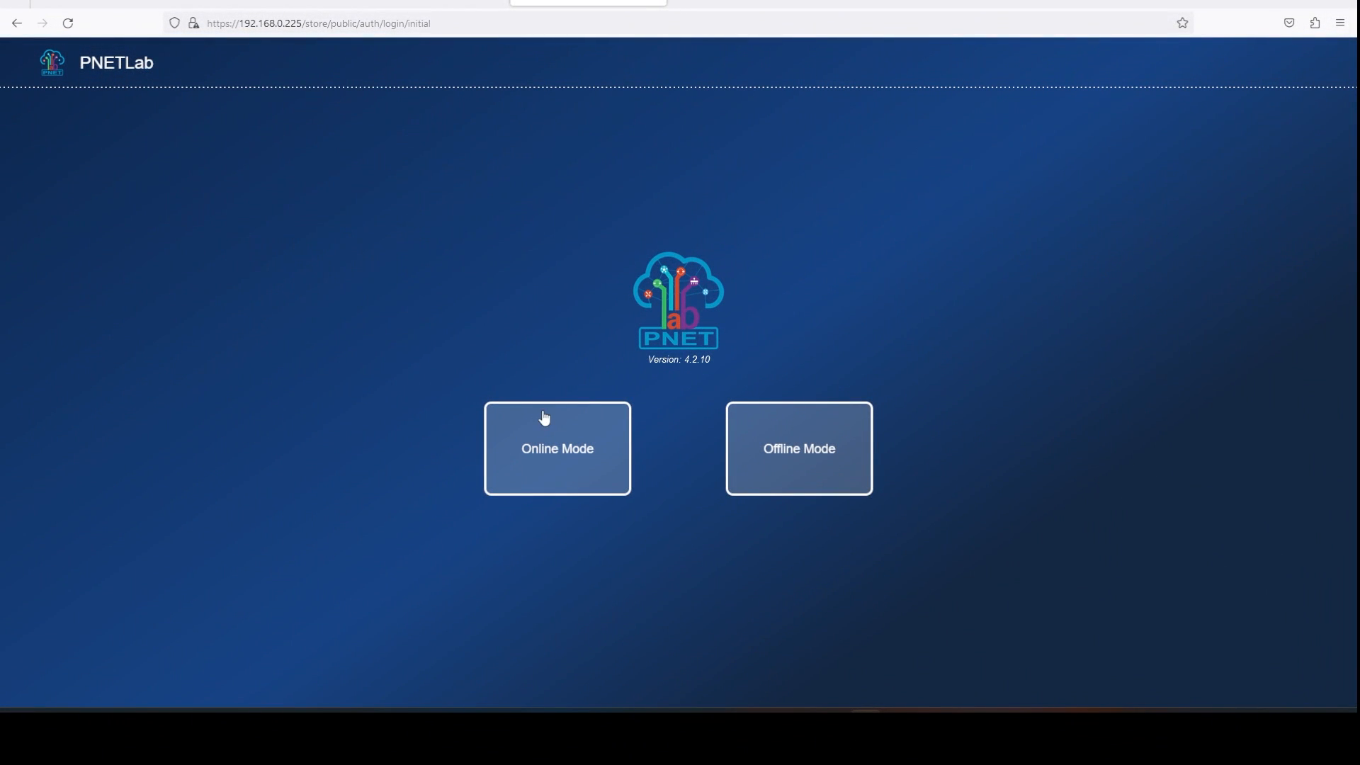
Choose Online Mode and sign in with the account credentials and captcha.
click(545, 455)
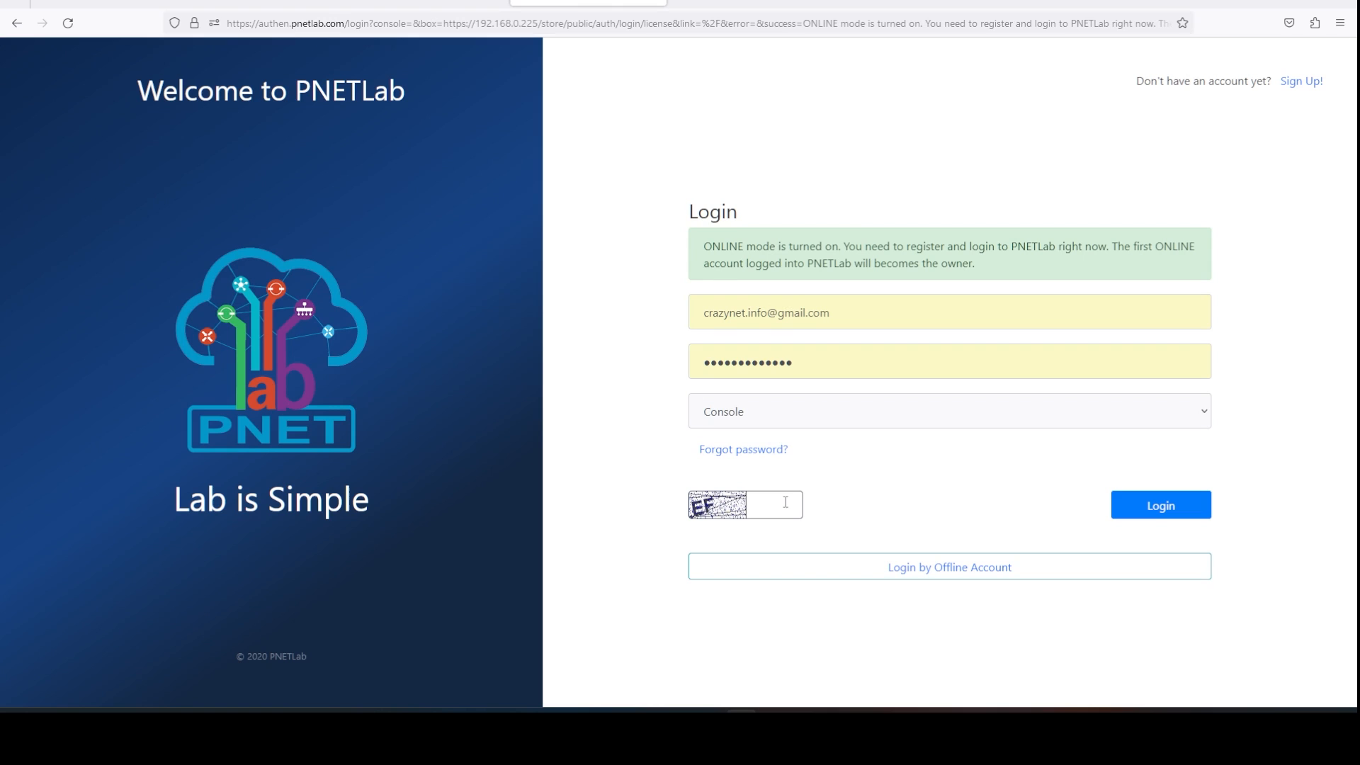
click(784, 503)
text(EF)
key(Return)
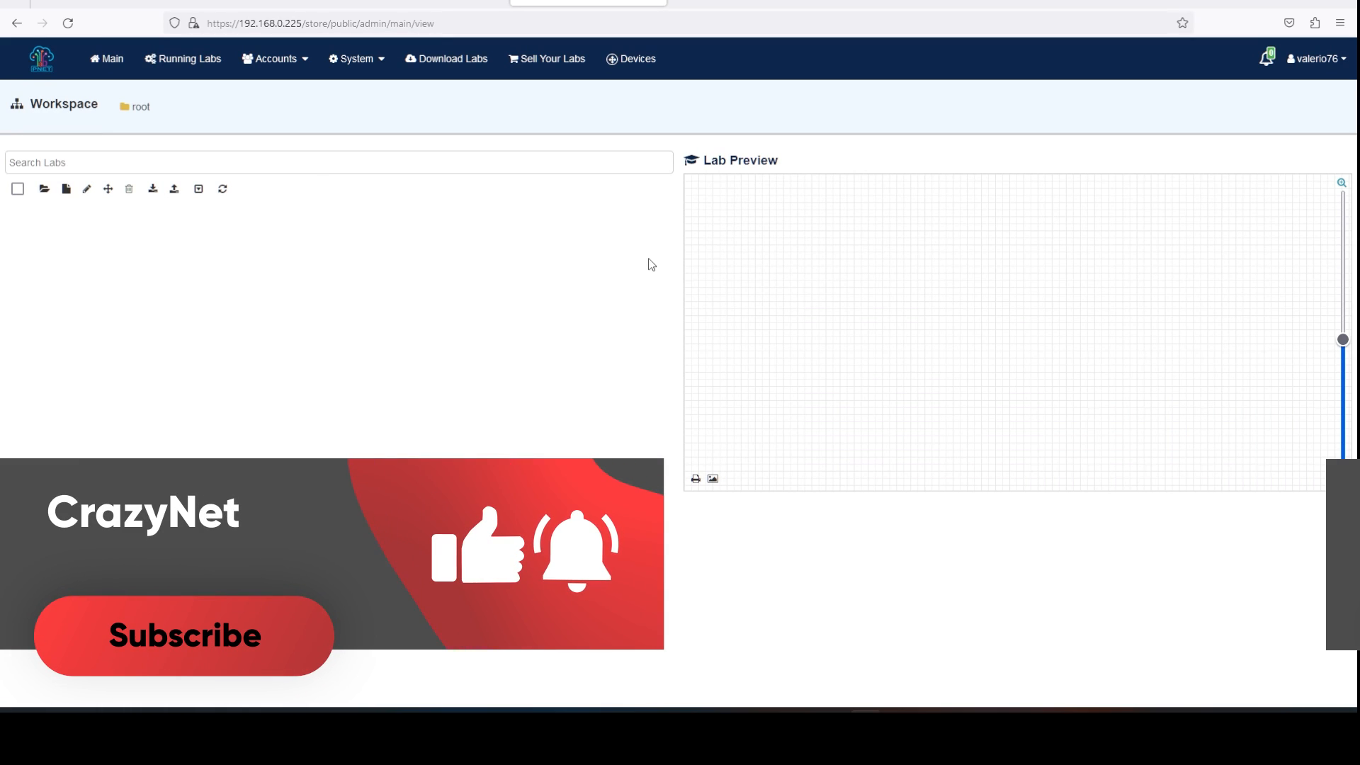
Create a new lab named 'My first lab'.
click(68, 193)
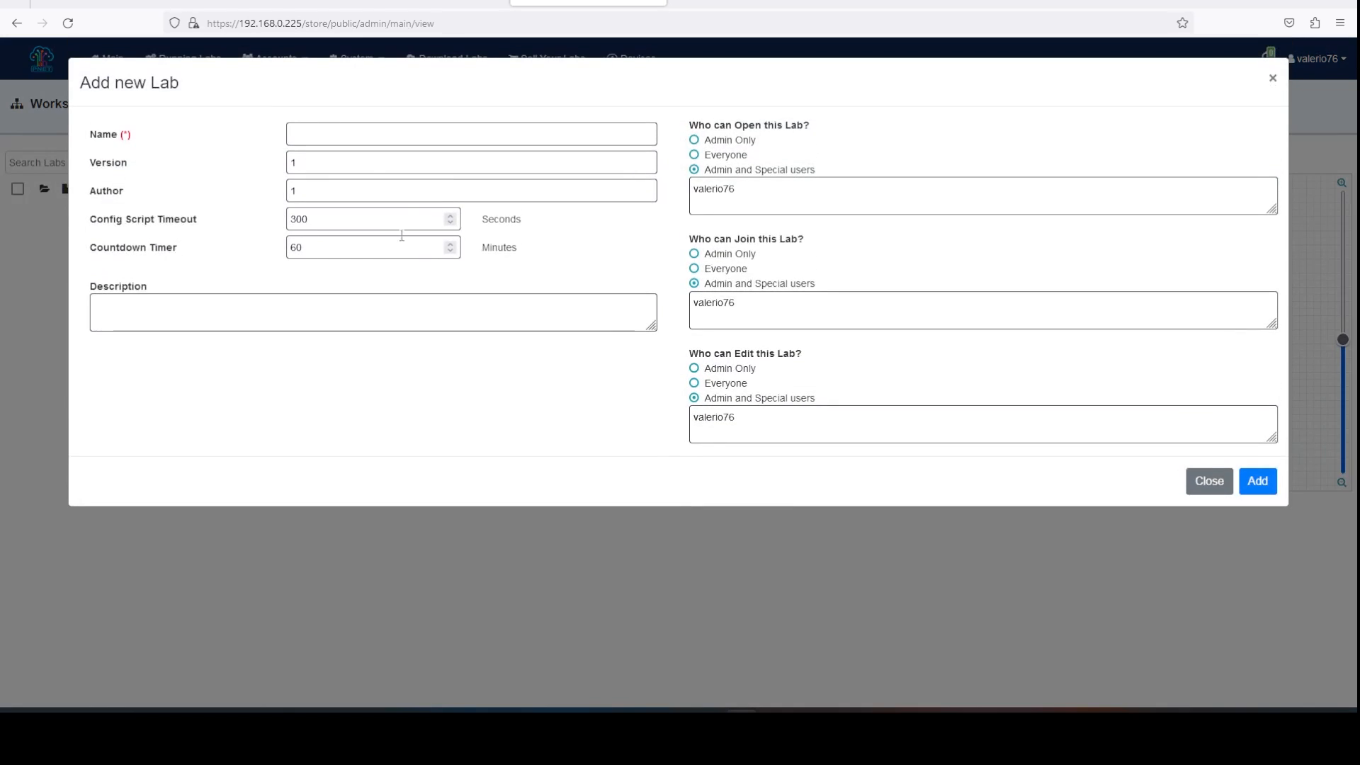
click(368, 139)
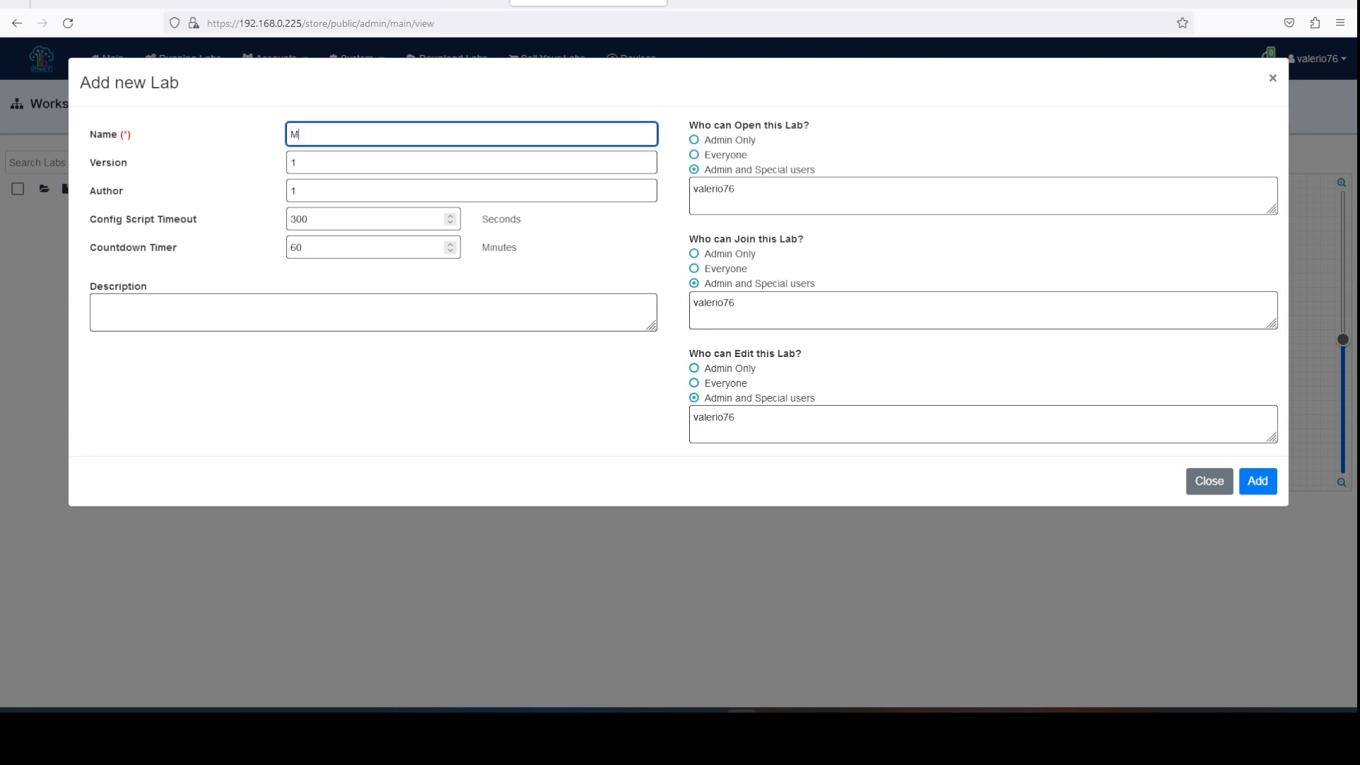
text(My first lab)
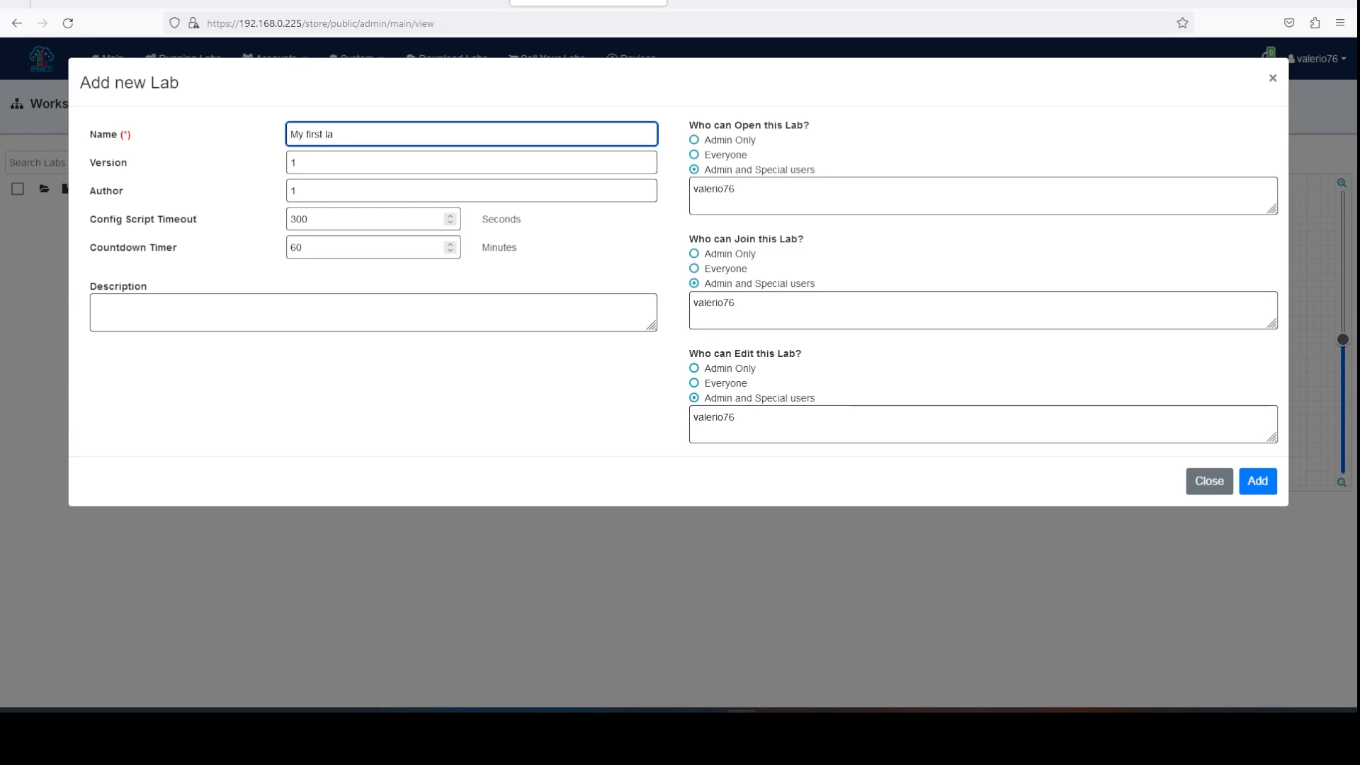
click(1258, 486)
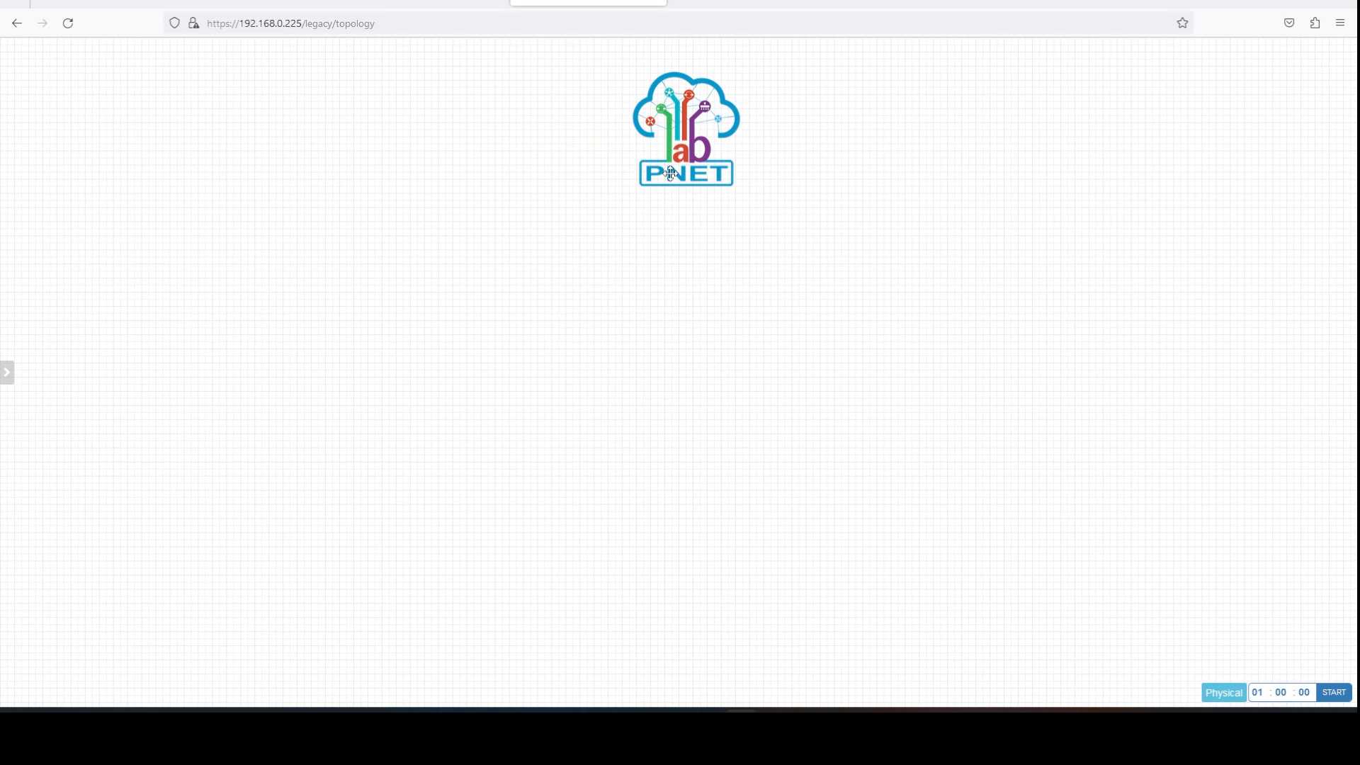
Delete the PNET logo from the canvas and view the Add Node list without adding anything.
right_click(678, 125)
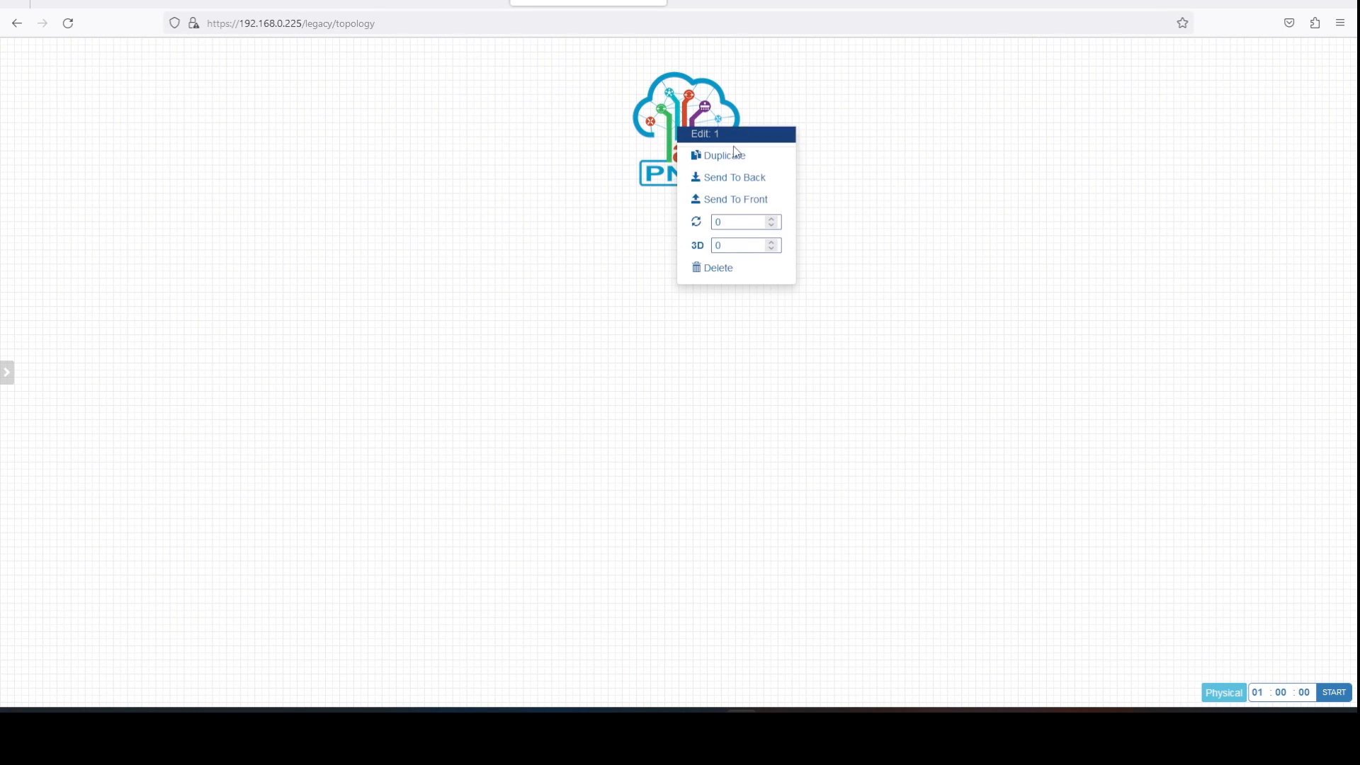
click(714, 267)
click(649, 131)
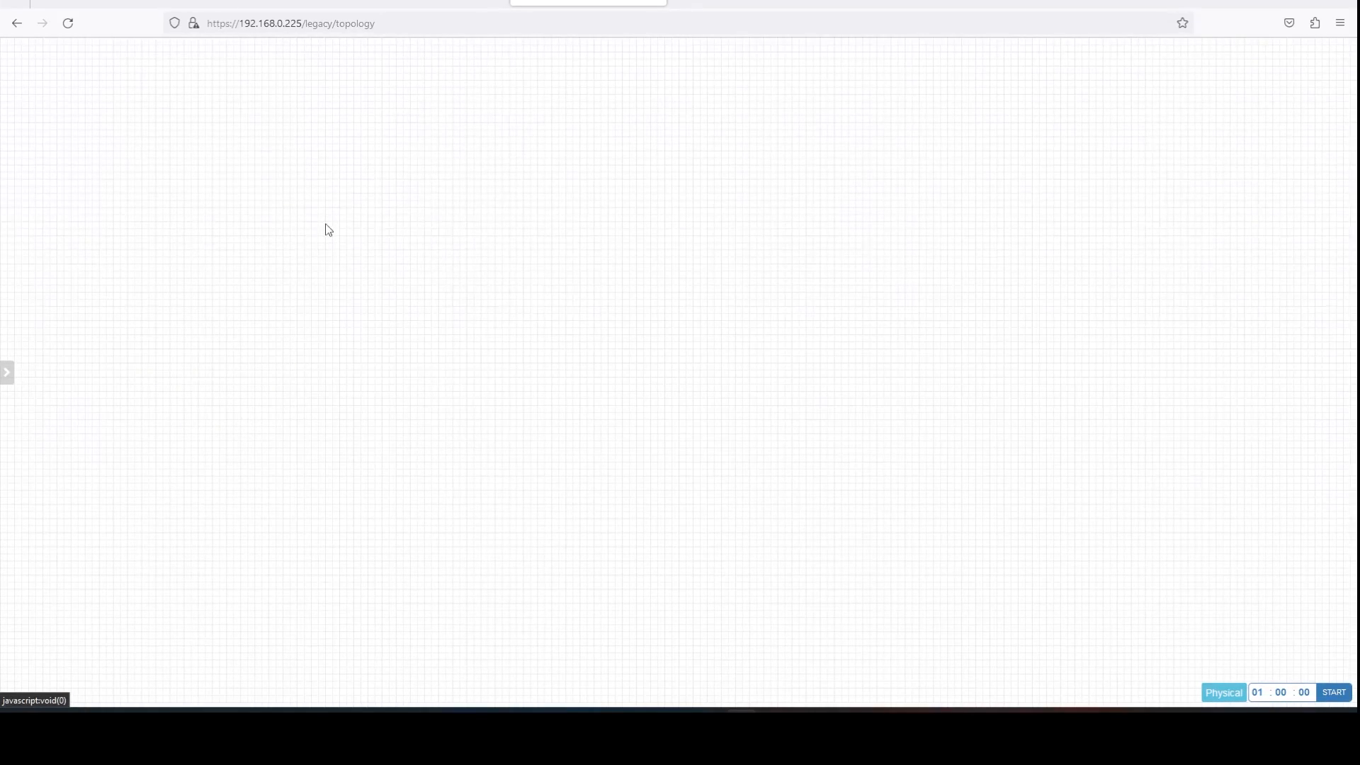
right_click(330, 121)
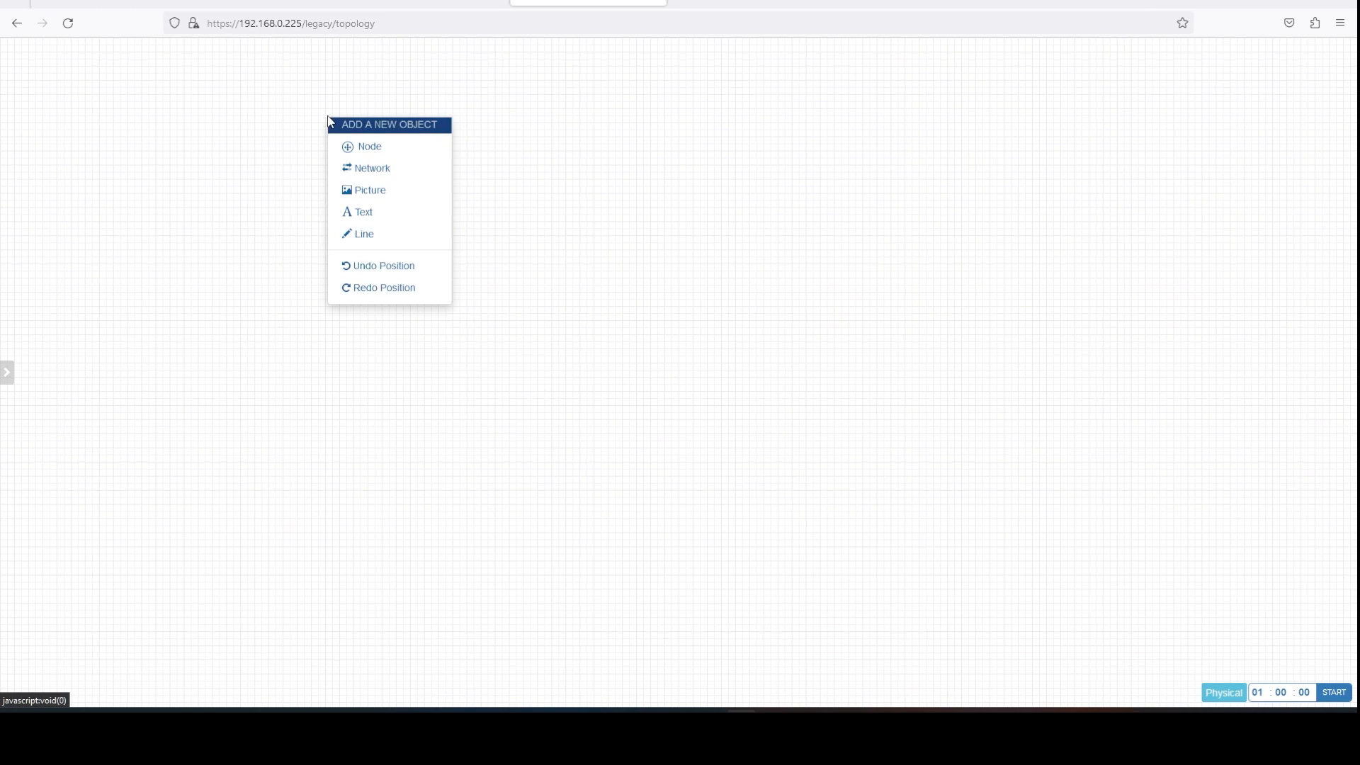
click(386, 149)
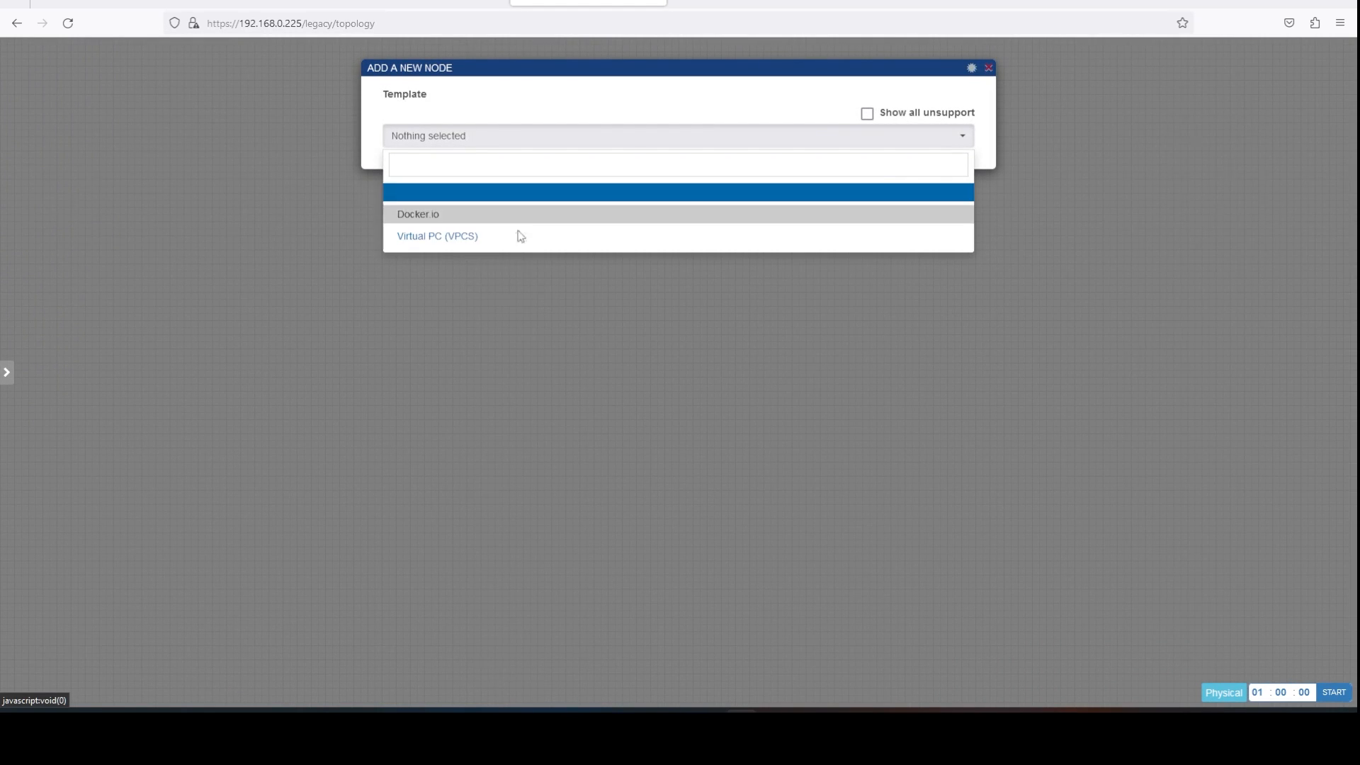
click(474, 320)
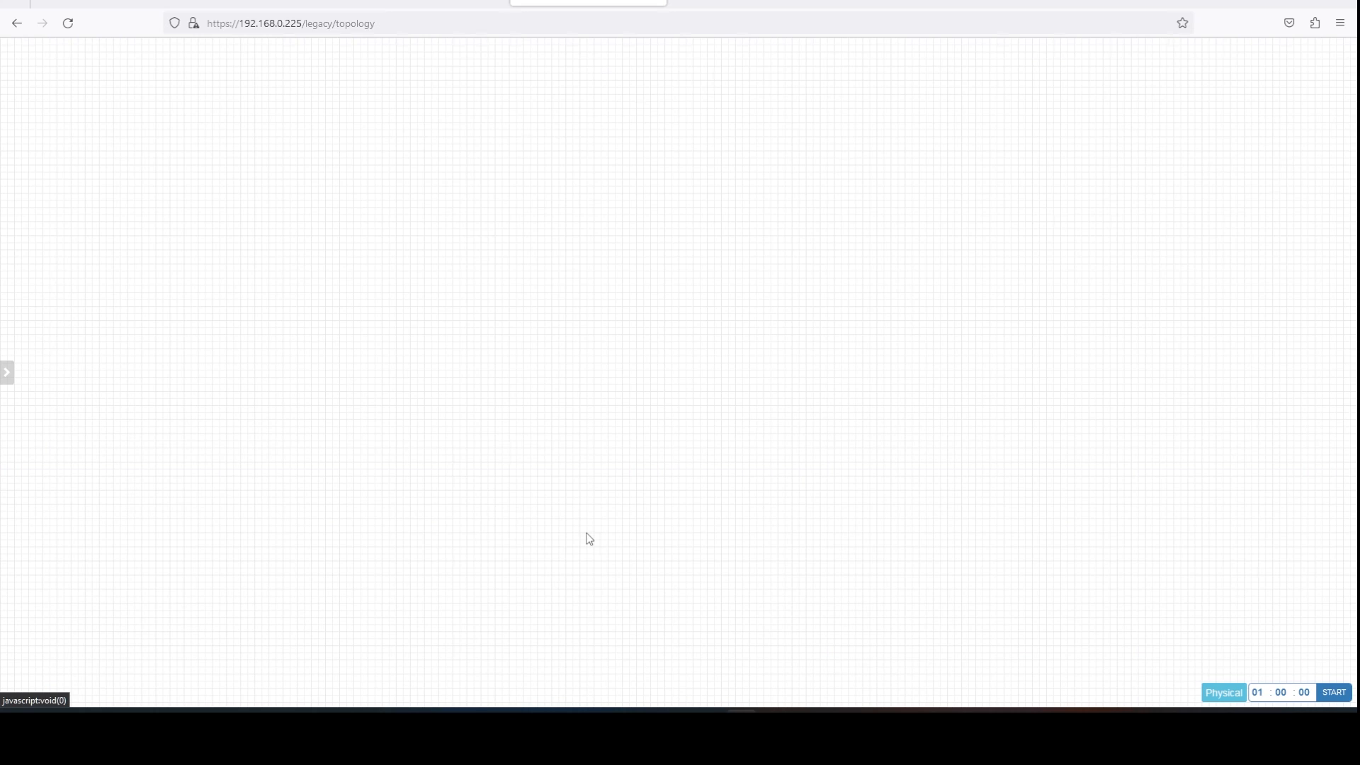
Run ishare2 search all in the PNETLab root session.
mouse_move(523, 737)
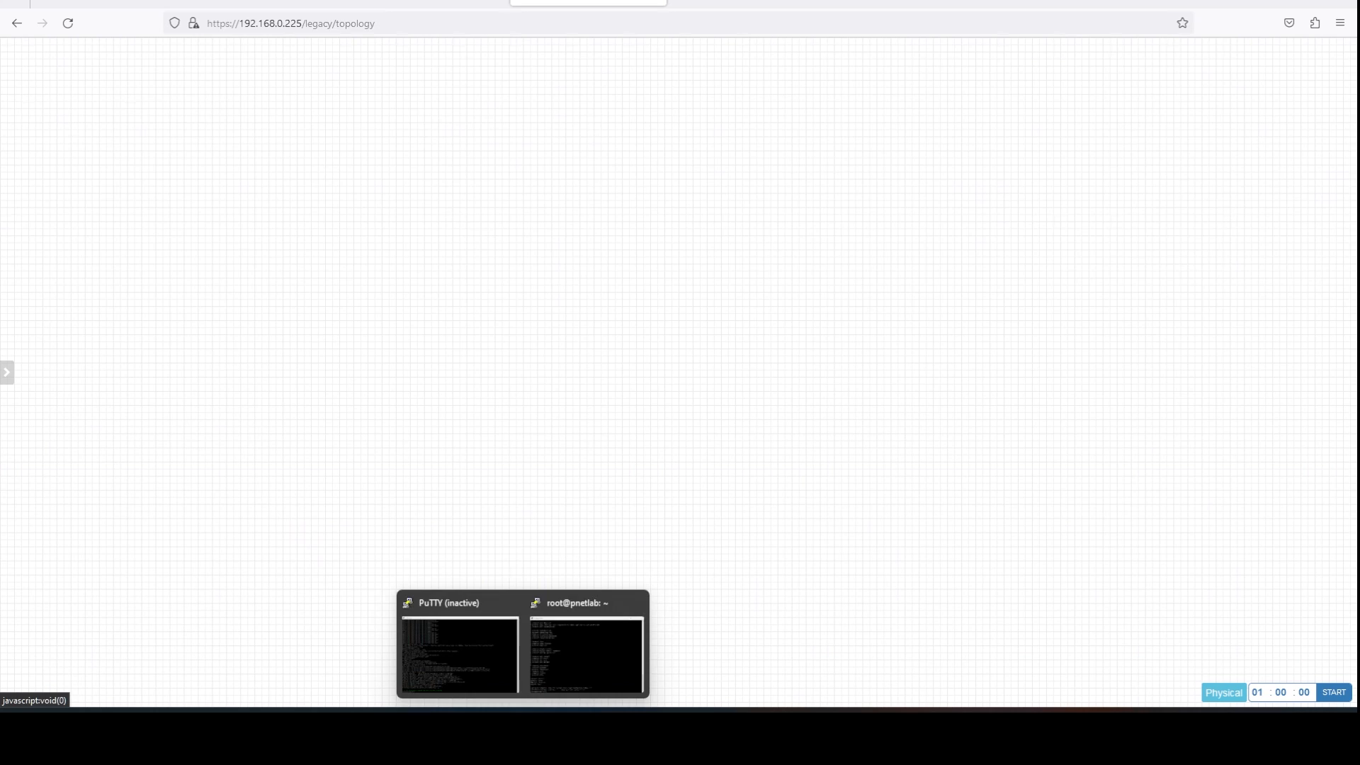
click(573, 653)
key(Return)
key(Return)
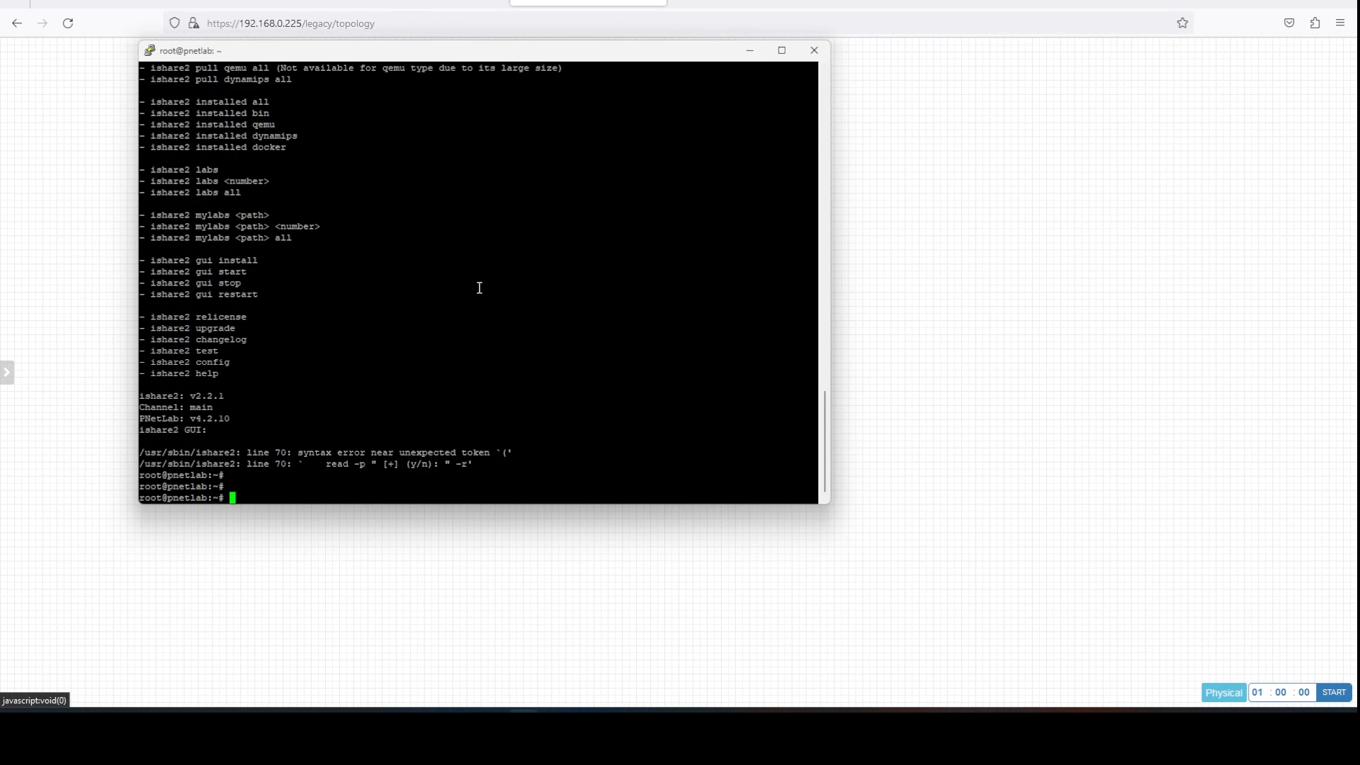
text(ishare)
key(ctrl+u)
text(ishare2 sea)
key(BackSpace)
key(BackSpace)
text(earch all)
key(Return)
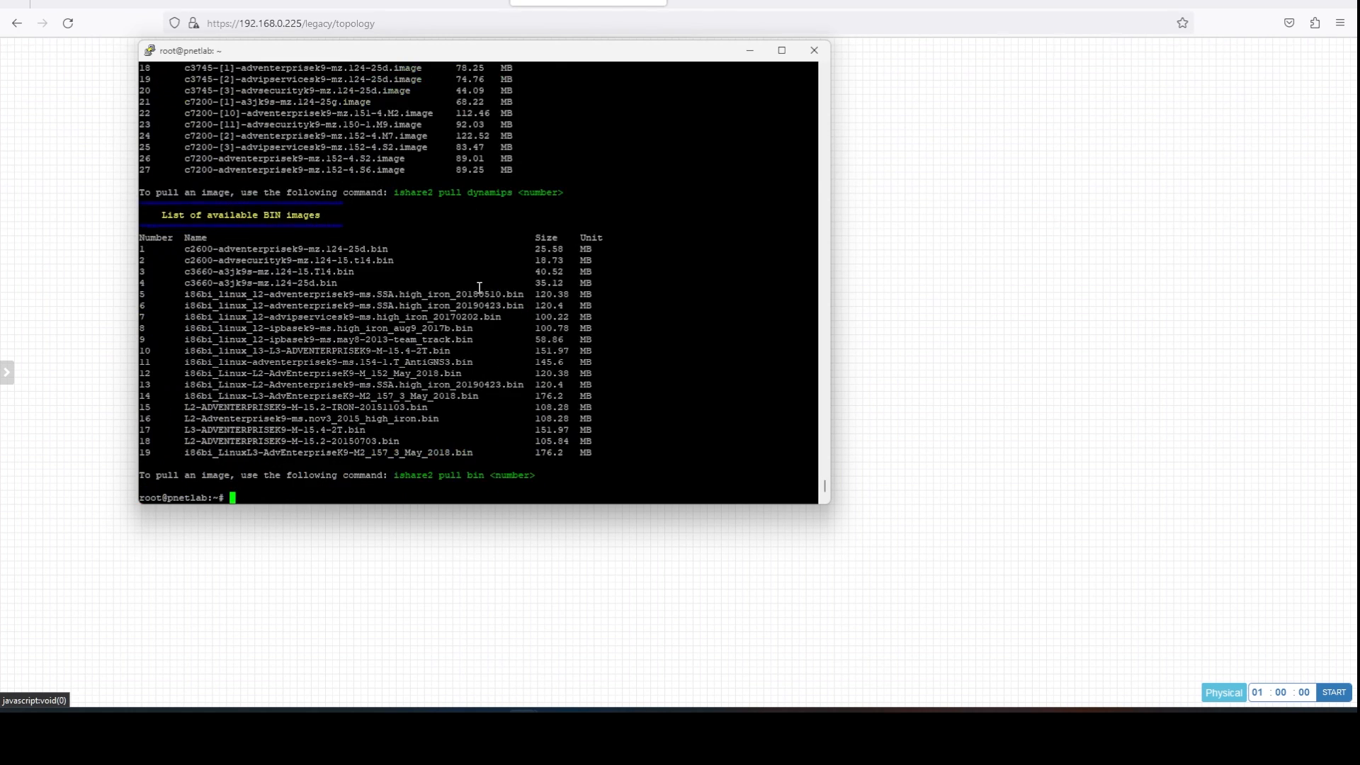
Review the printed QEMU, dynamips and BIN image lists down to the 19 BIN images.
scroll(460, 254, up, 20)
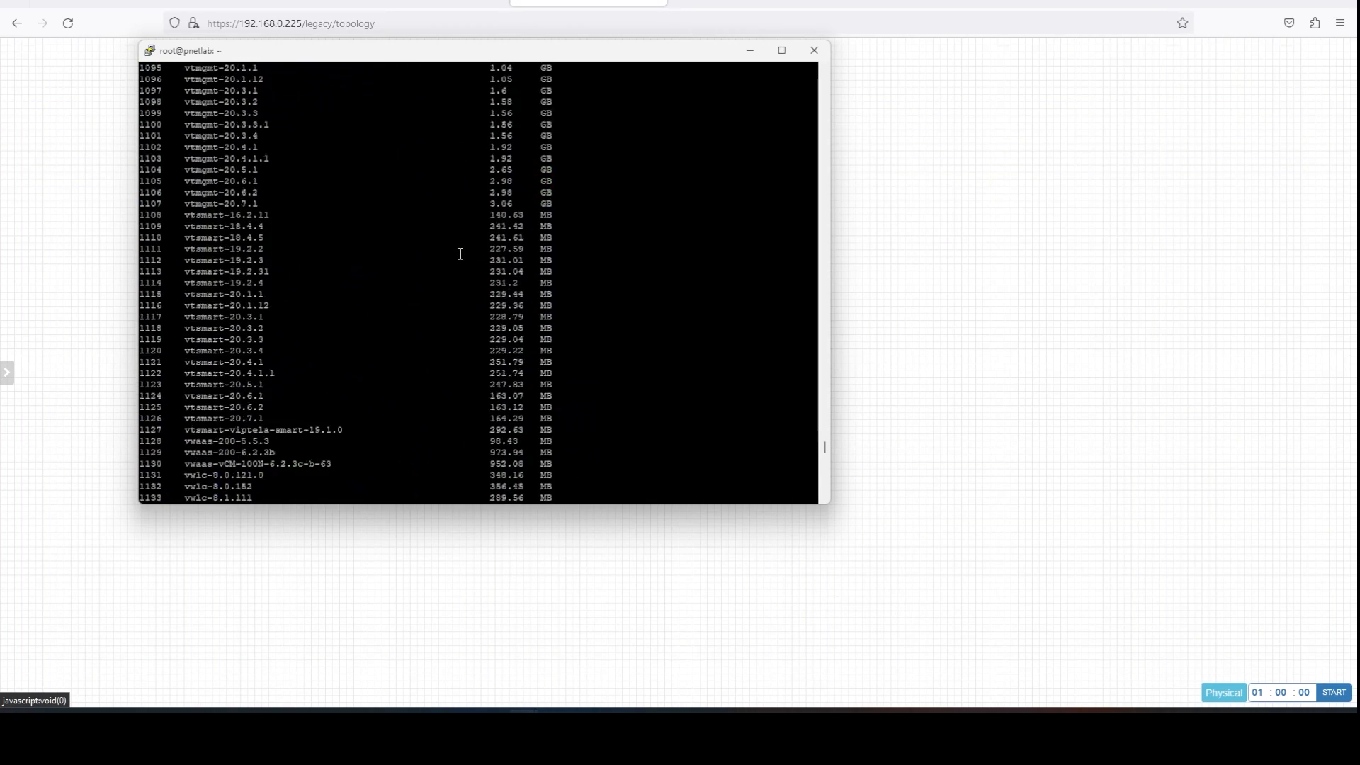
scroll(460, 254, up, 20)
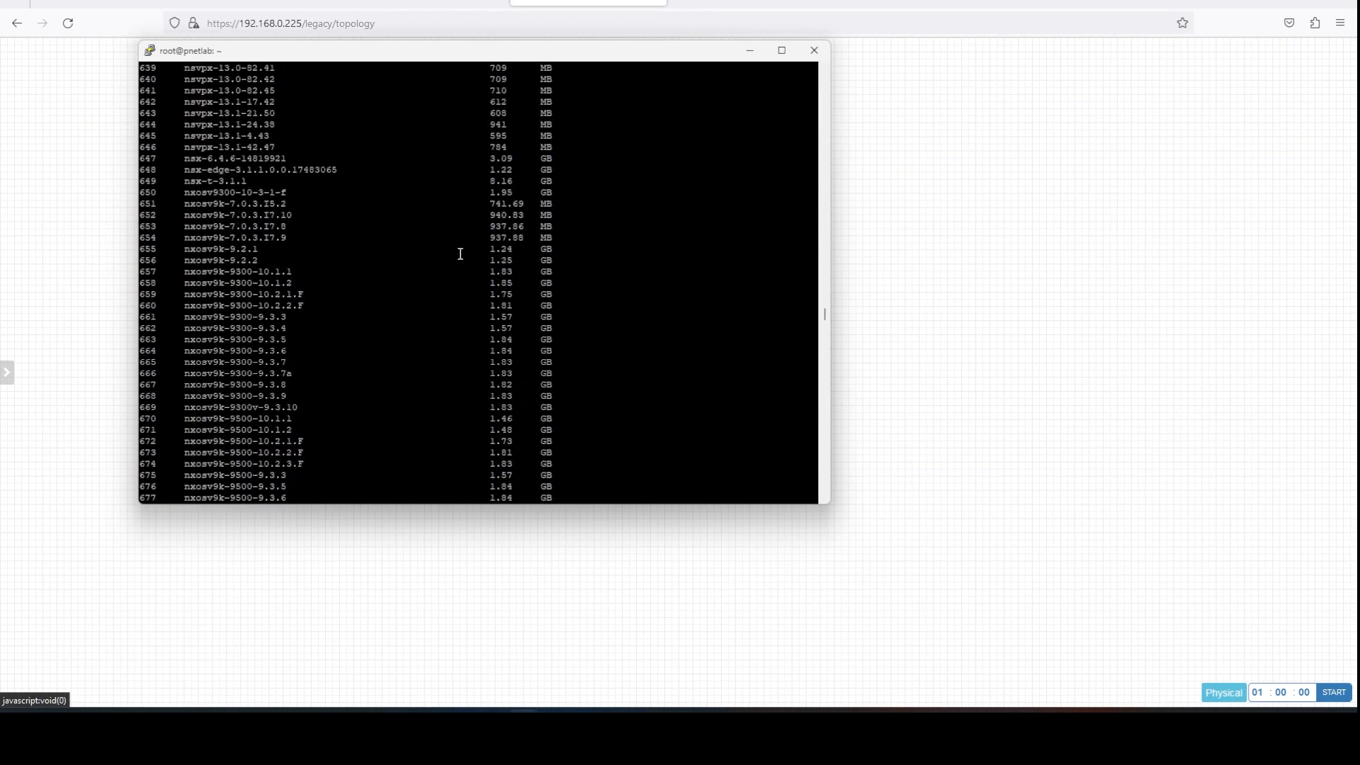
scroll(460, 253, up, 20)
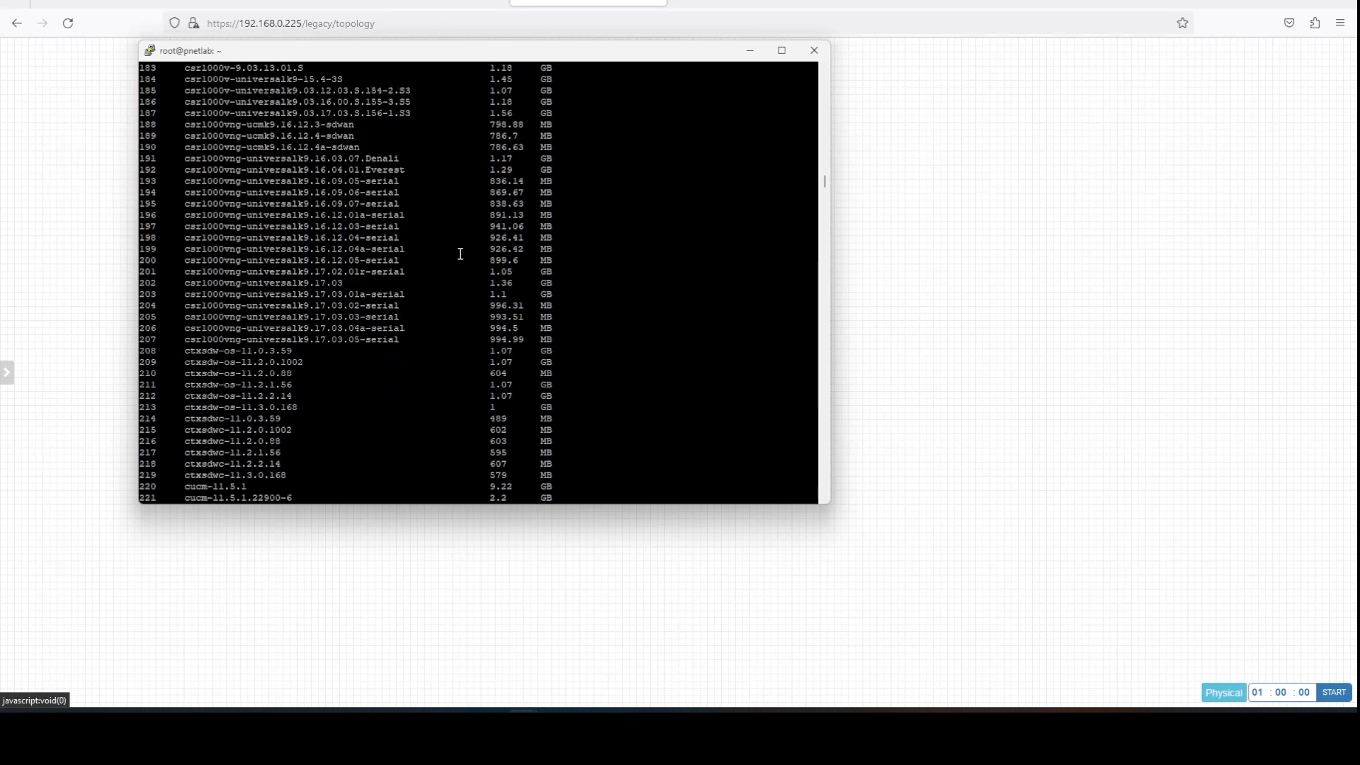
scroll(460, 253, up, 20)
scroll(460, 254, down, 12)
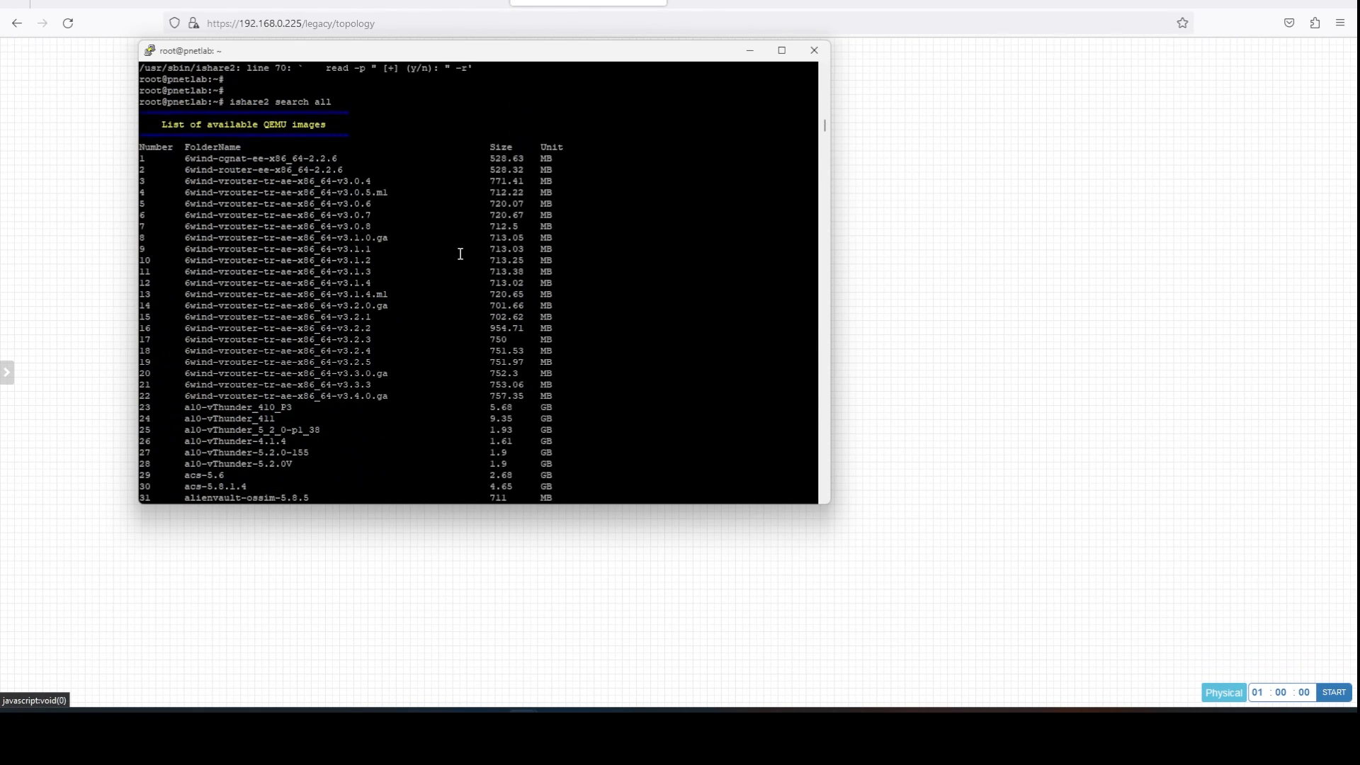
scroll(375, 255, down, 10)
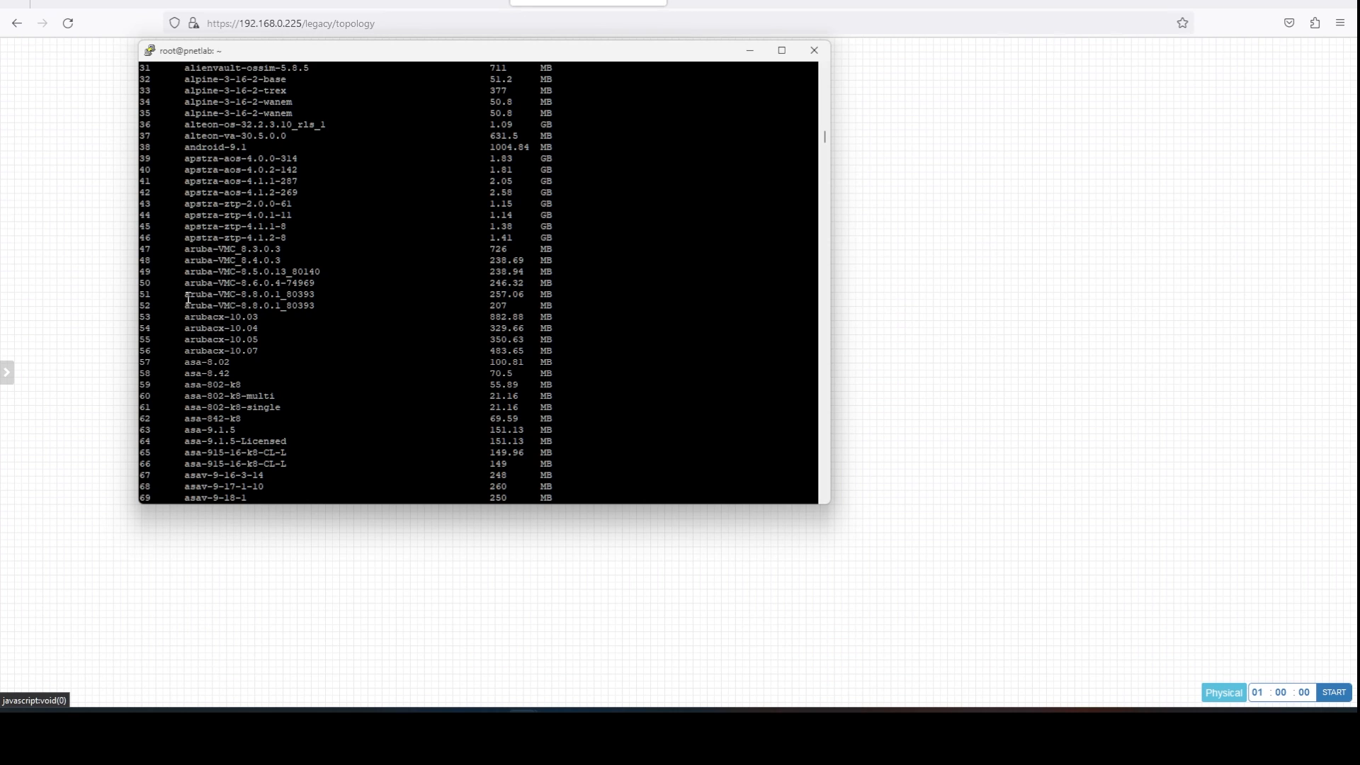
scroll(219, 373, down, 20)
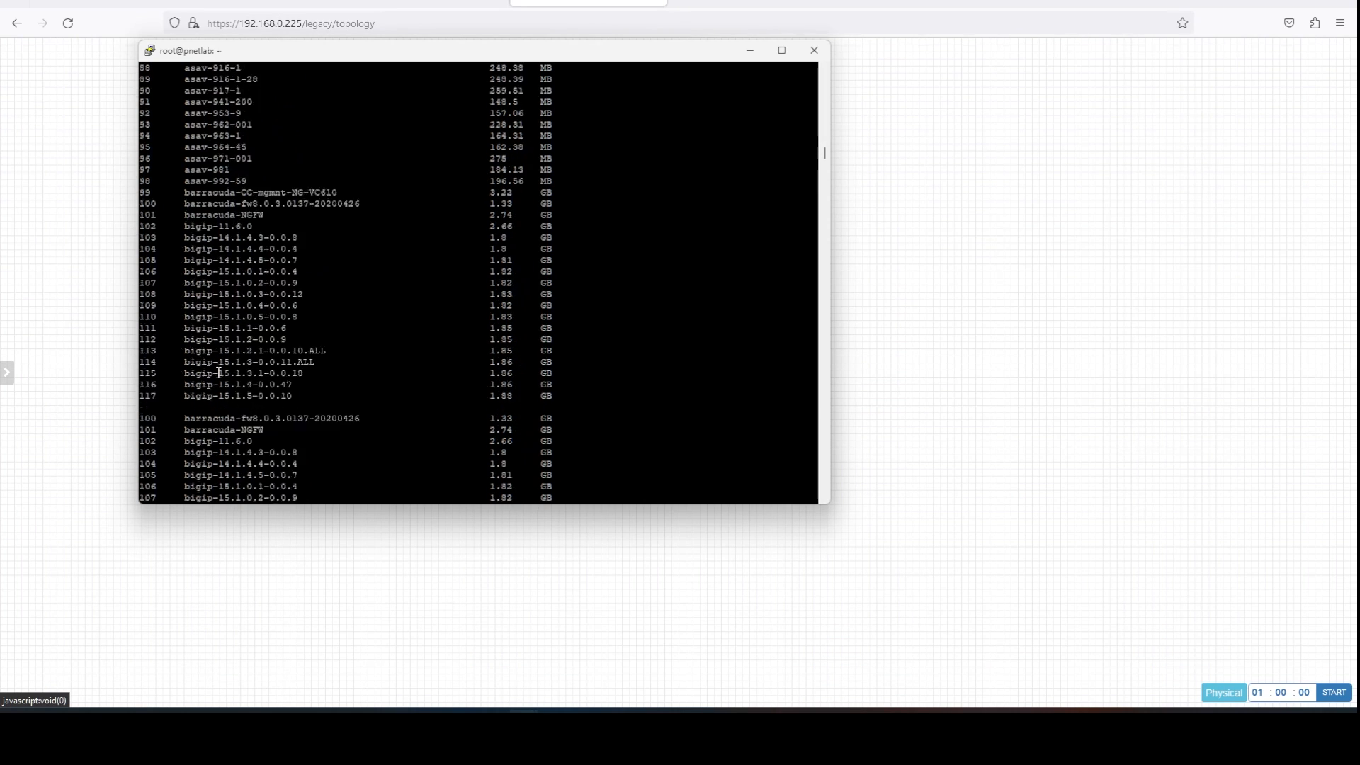
scroll(219, 373, down, 6)
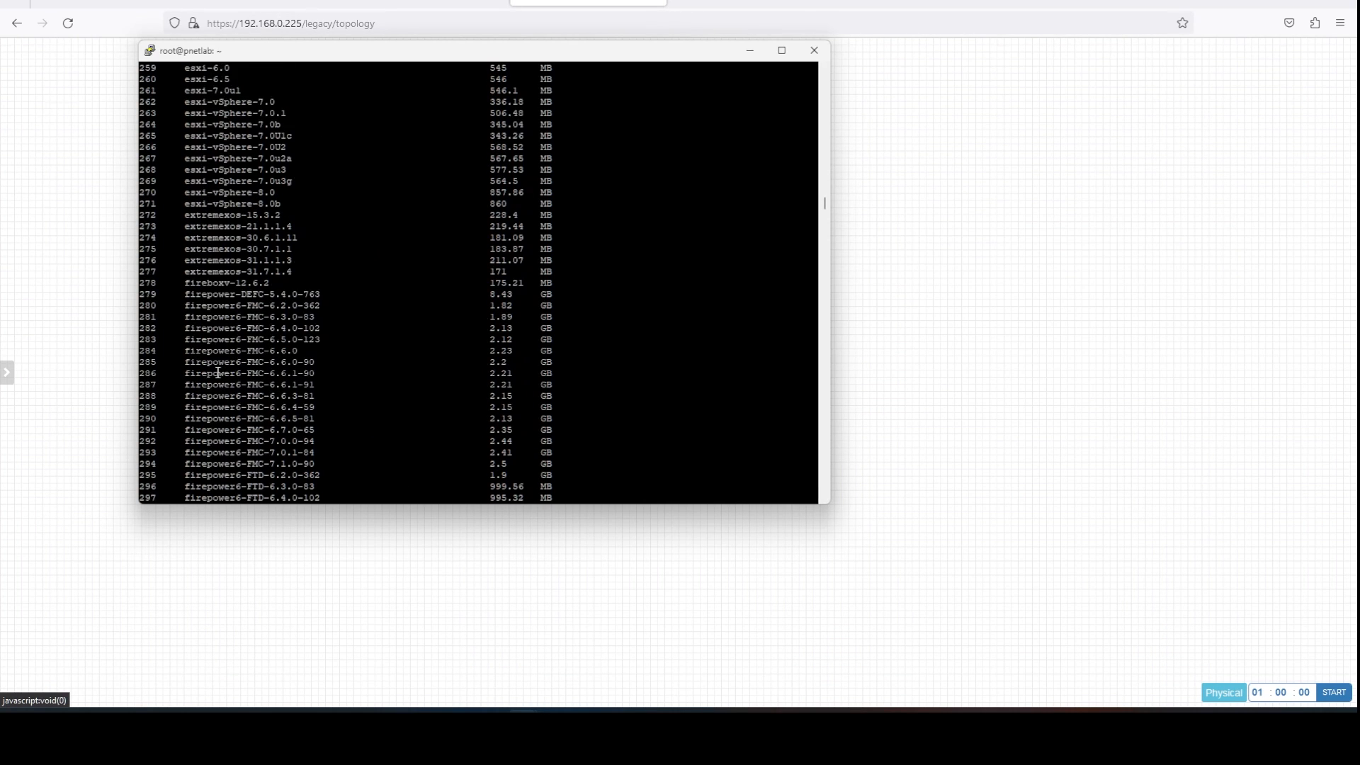
scroll(266, 226, down, 20)
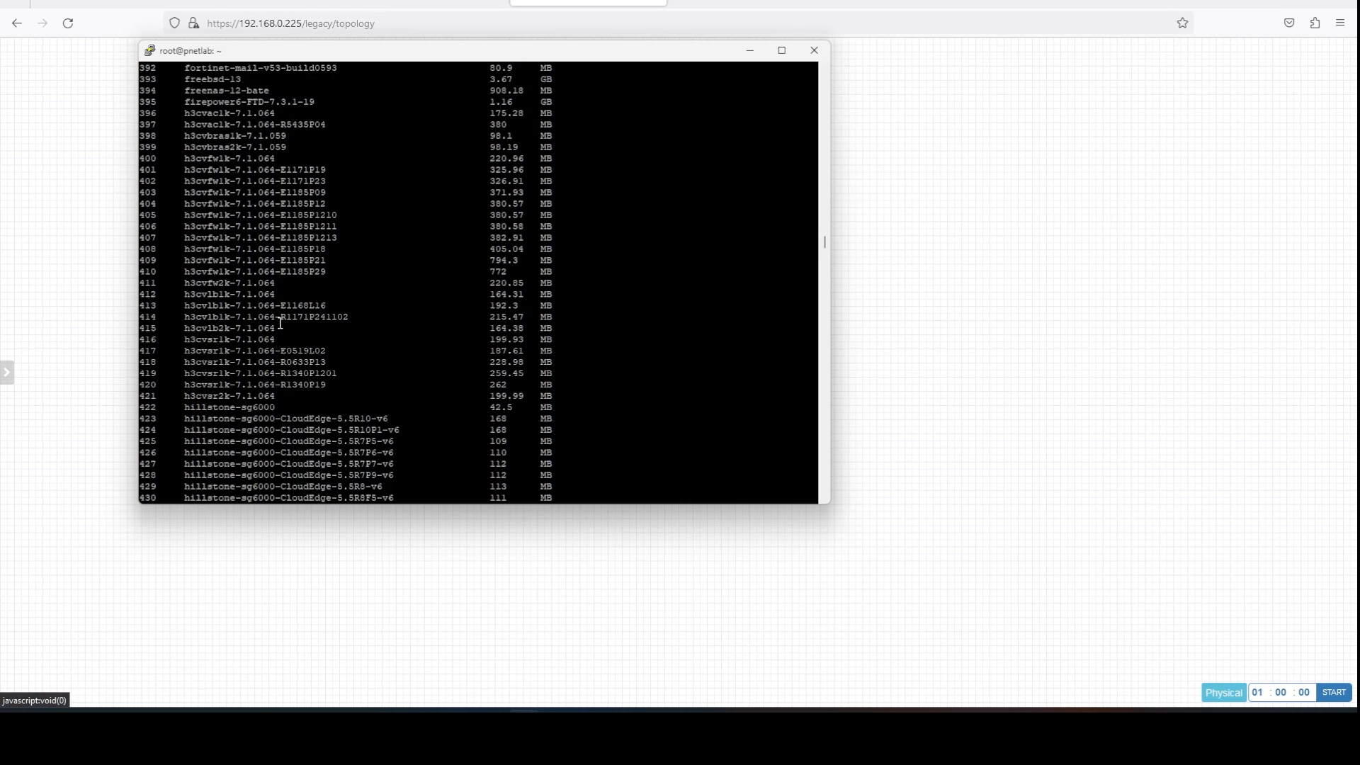
scroll(280, 329, down, 20)
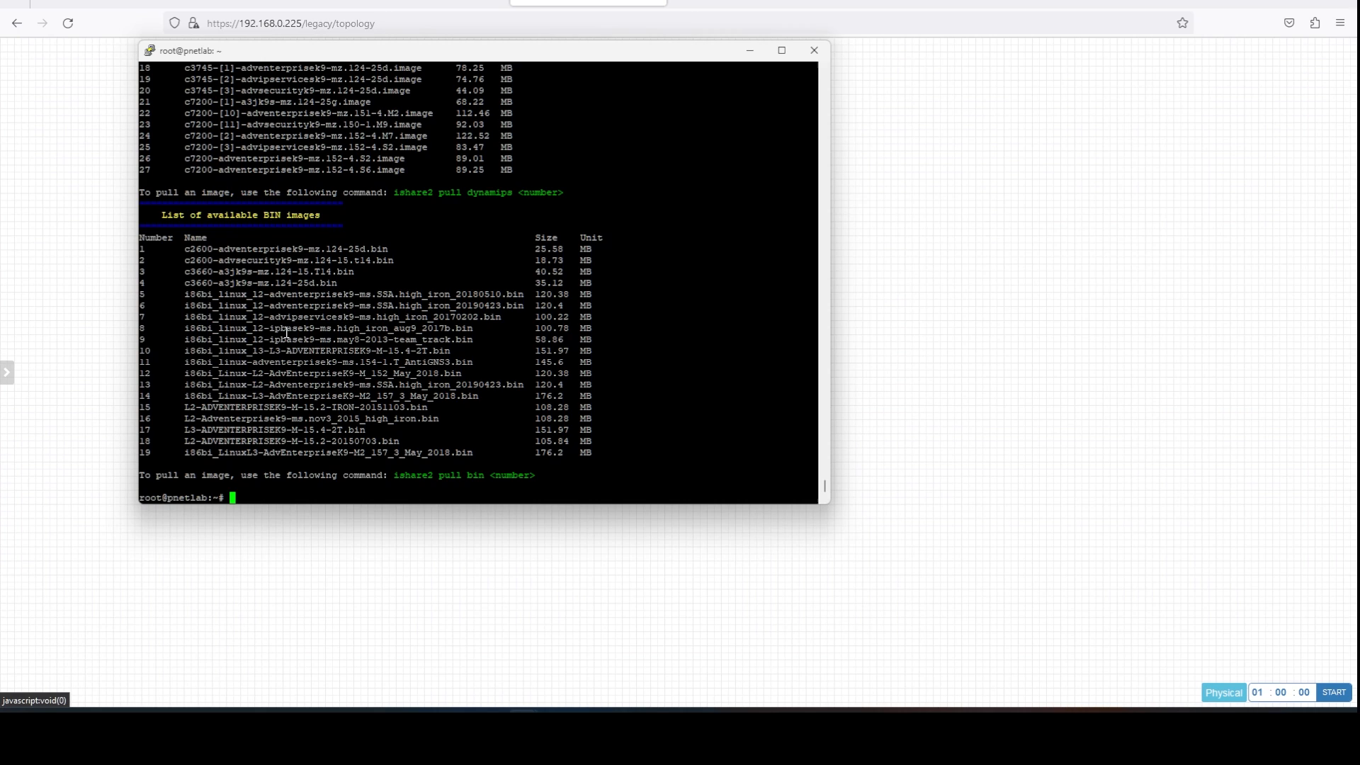
Download BIN image 5 (i86bi_linux_l2 high_iron_20180510, 120.38 MB) with ishare2 pull bin 5.
text(ishare2 pull)
drag(267, 216, 276, 216)
click(358, 500)
text(bin)
drag(178, 294, 258, 297)
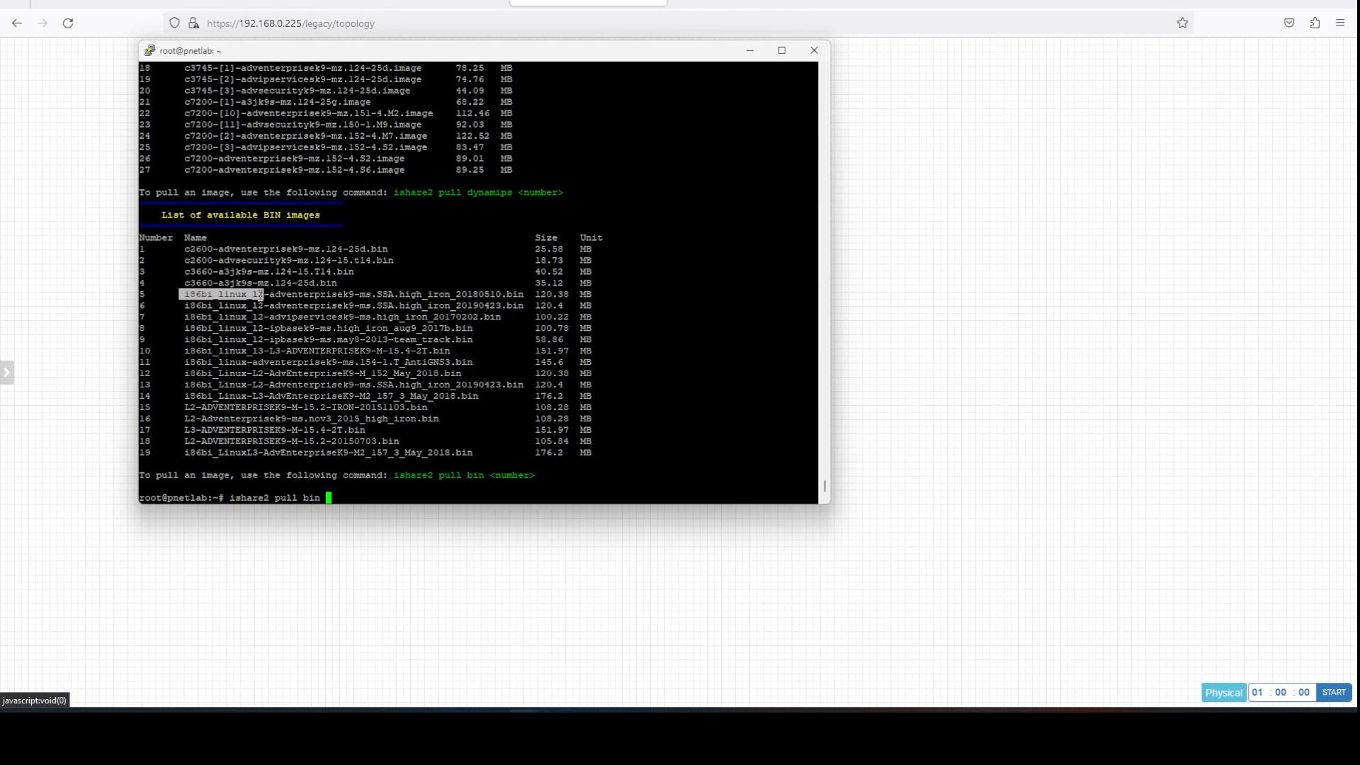
drag(154, 292, 138, 292)
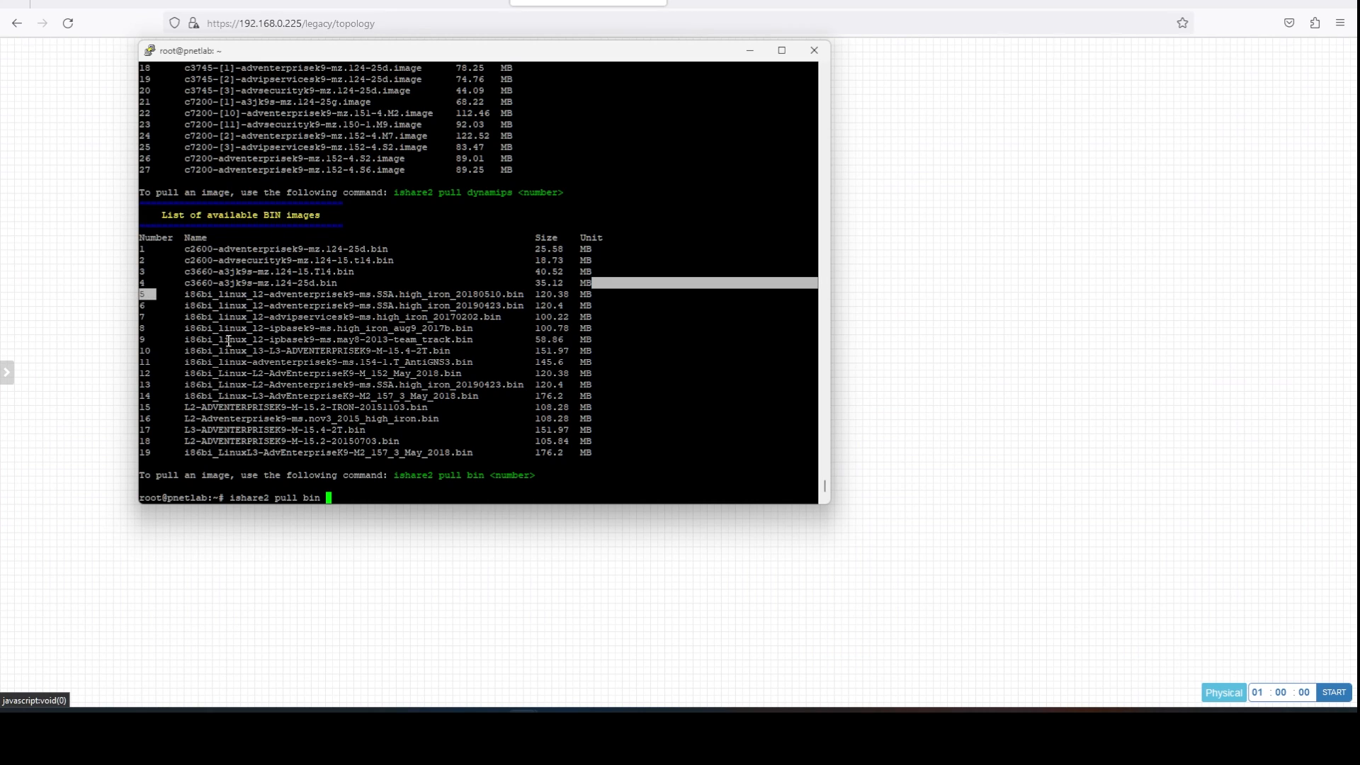
click(349, 488)
text(5)
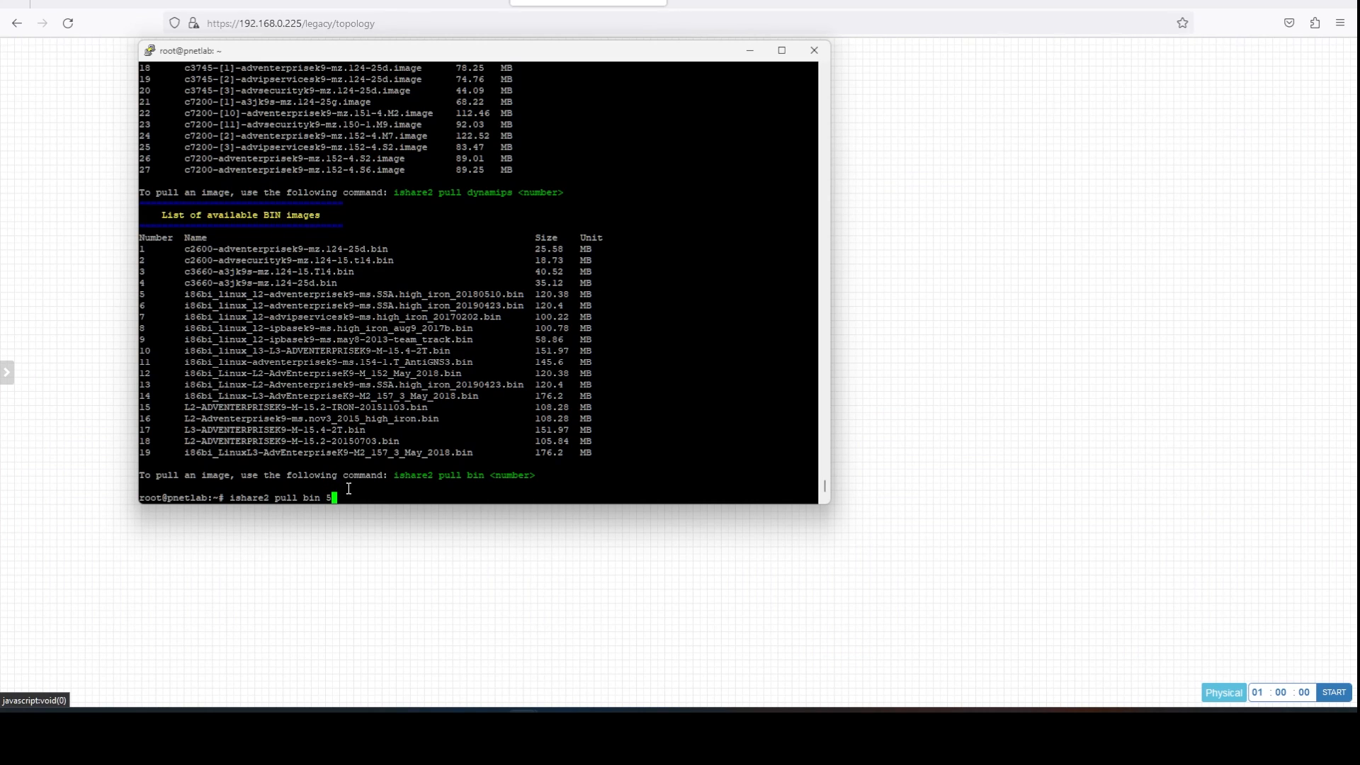
key(Return)
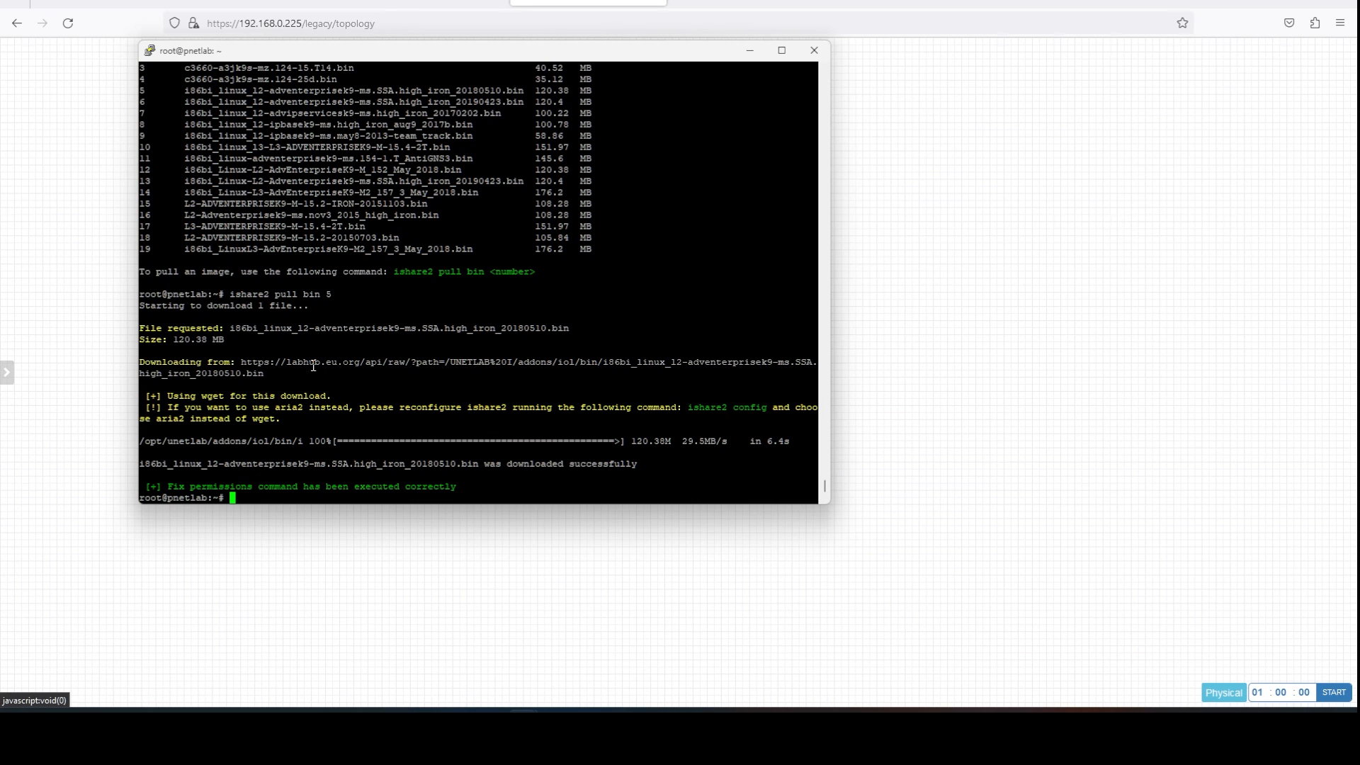
scroll(352, 288, up, 20)
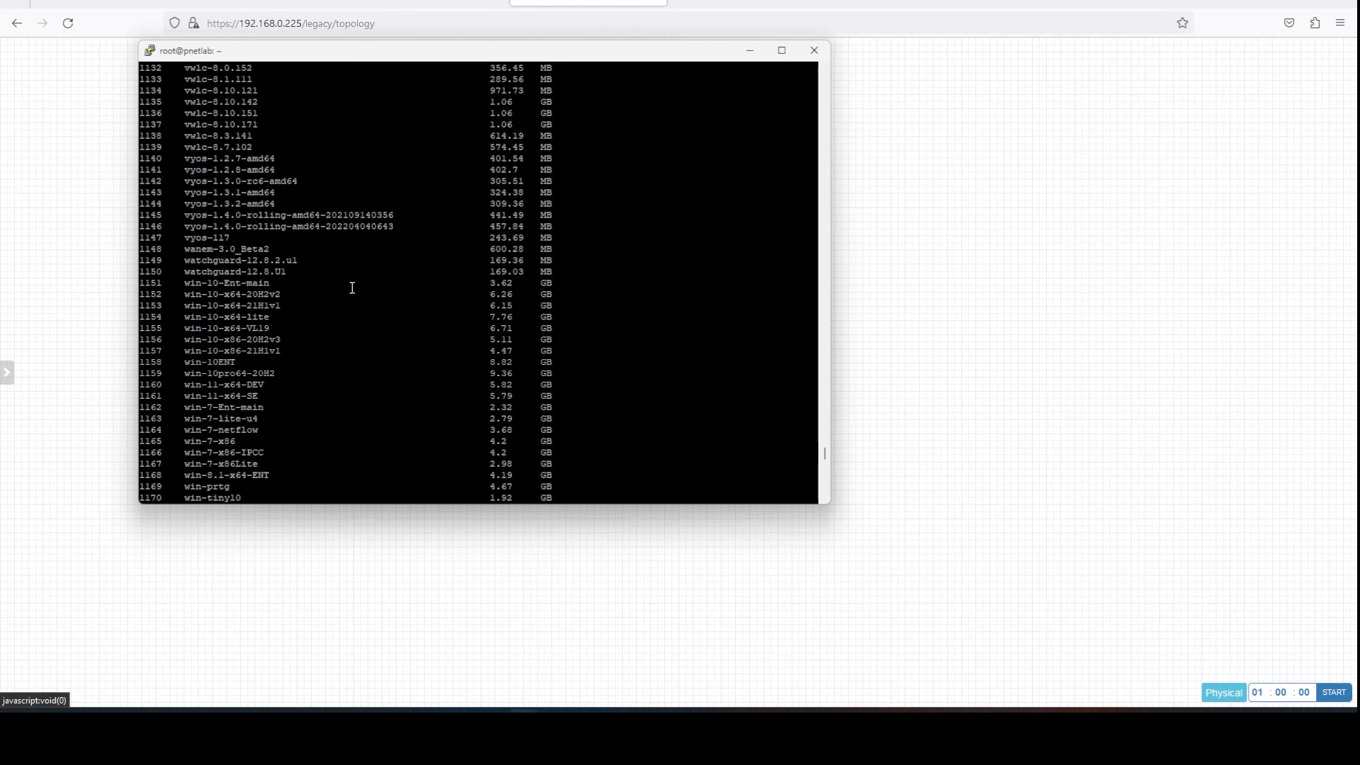
scroll(352, 288, up, 20)
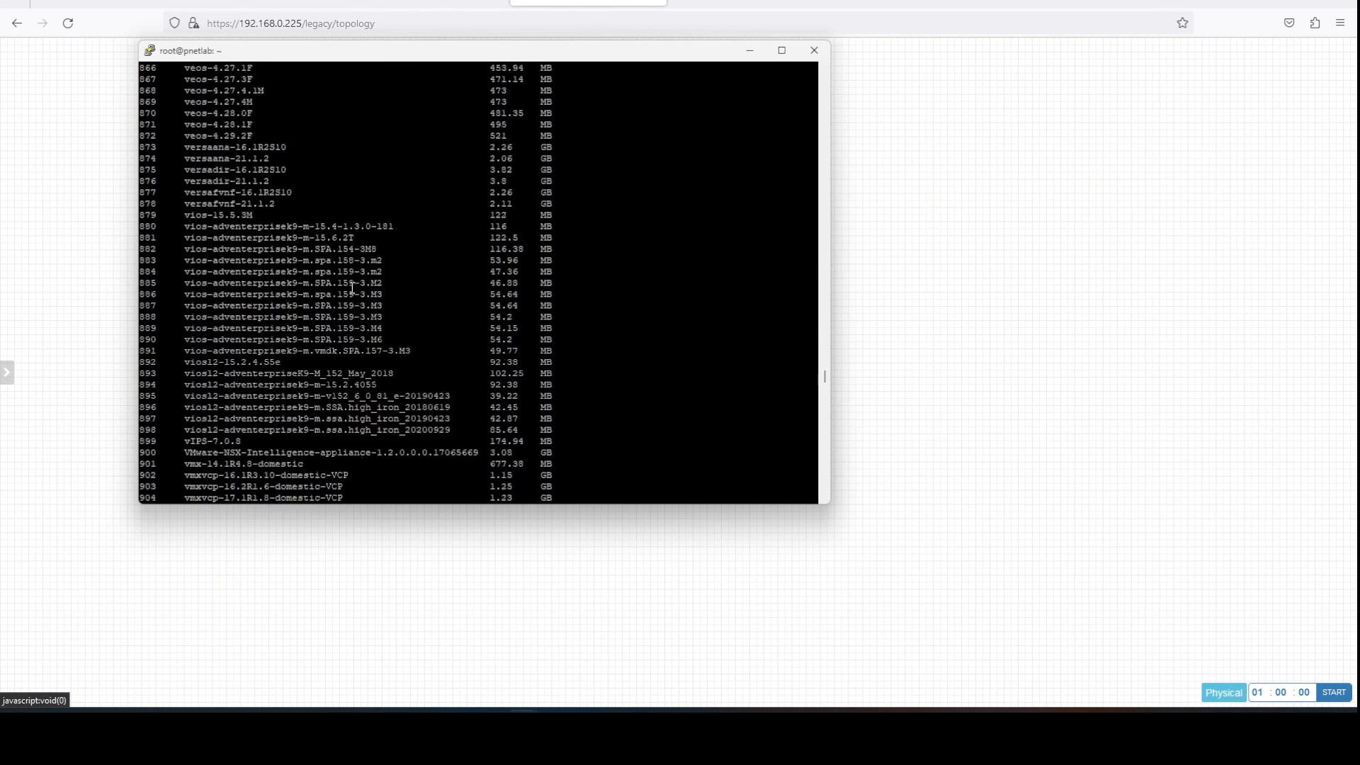
scroll(352, 288, up, 20)
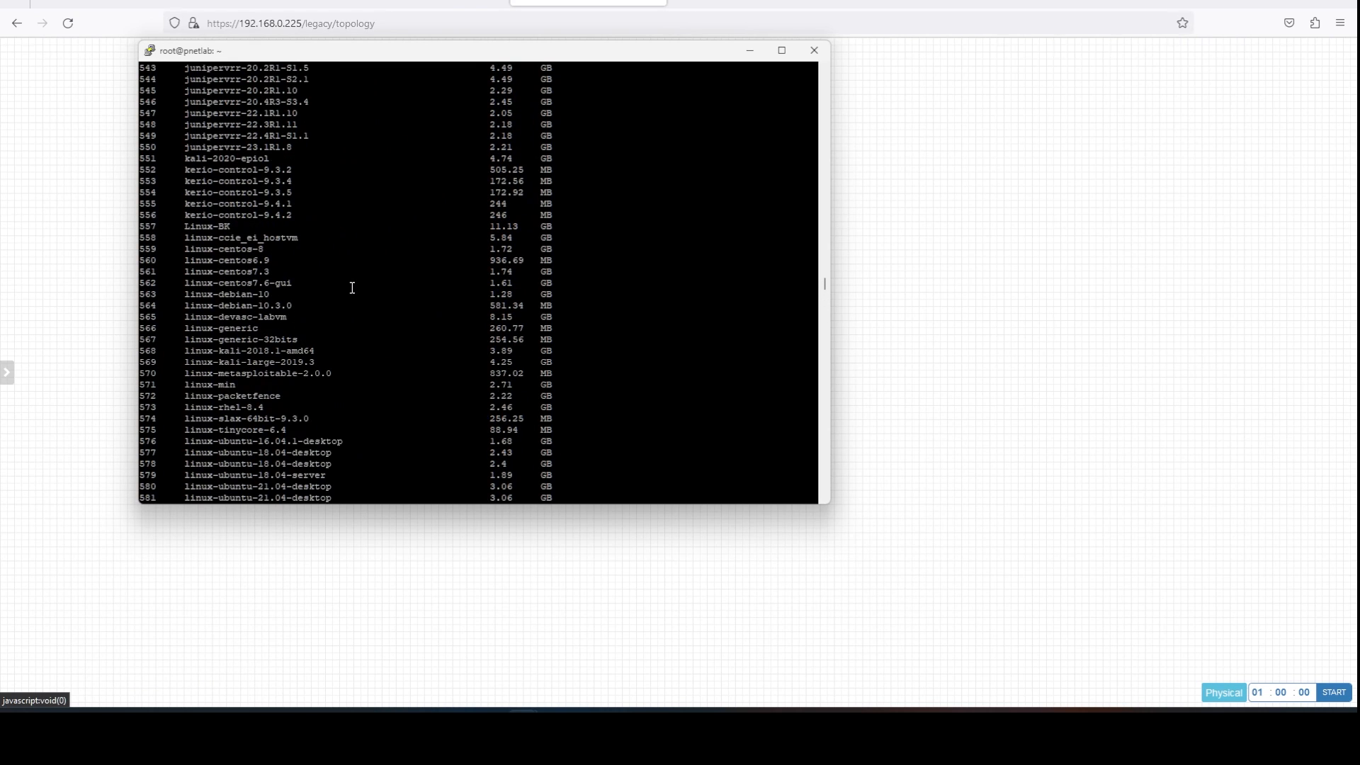
scroll(352, 288, up, 20)
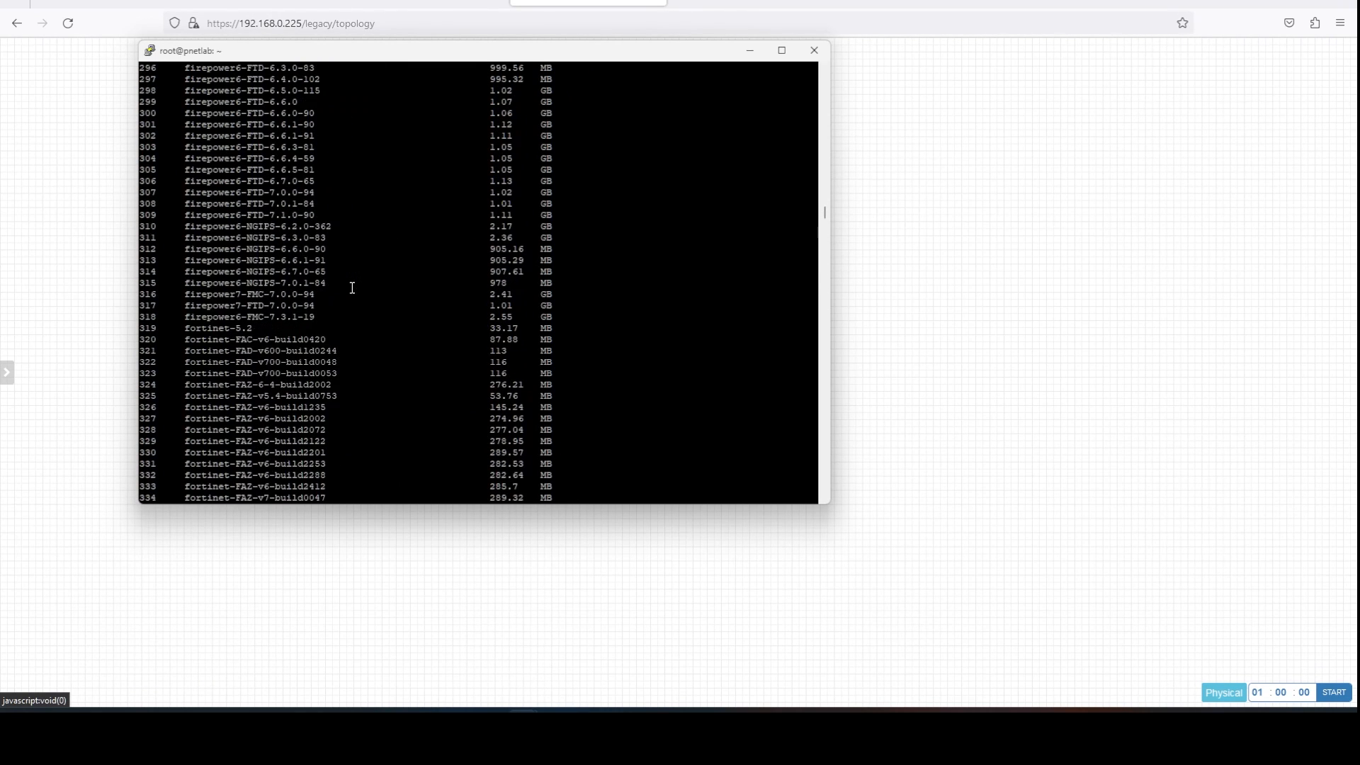
scroll(352, 287, down, 13)
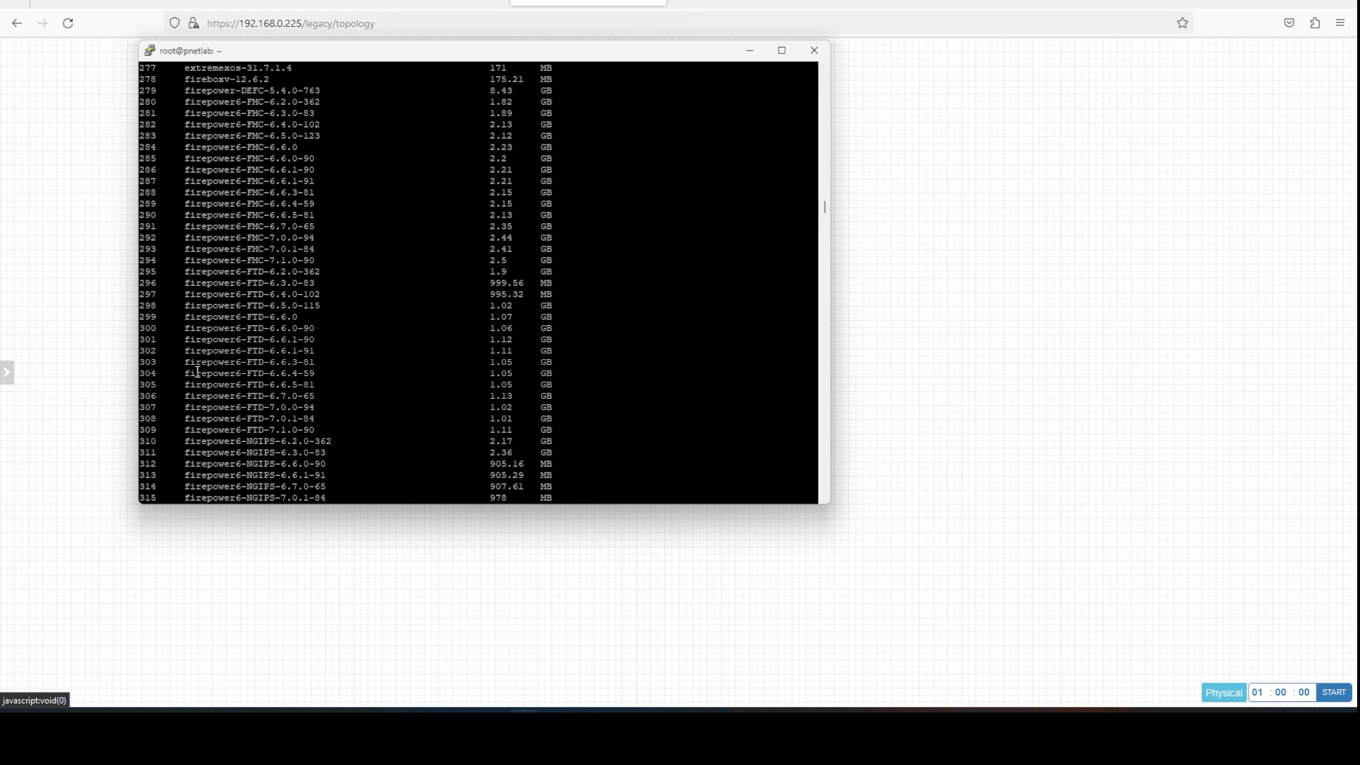
scroll(316, 319, up, 20)
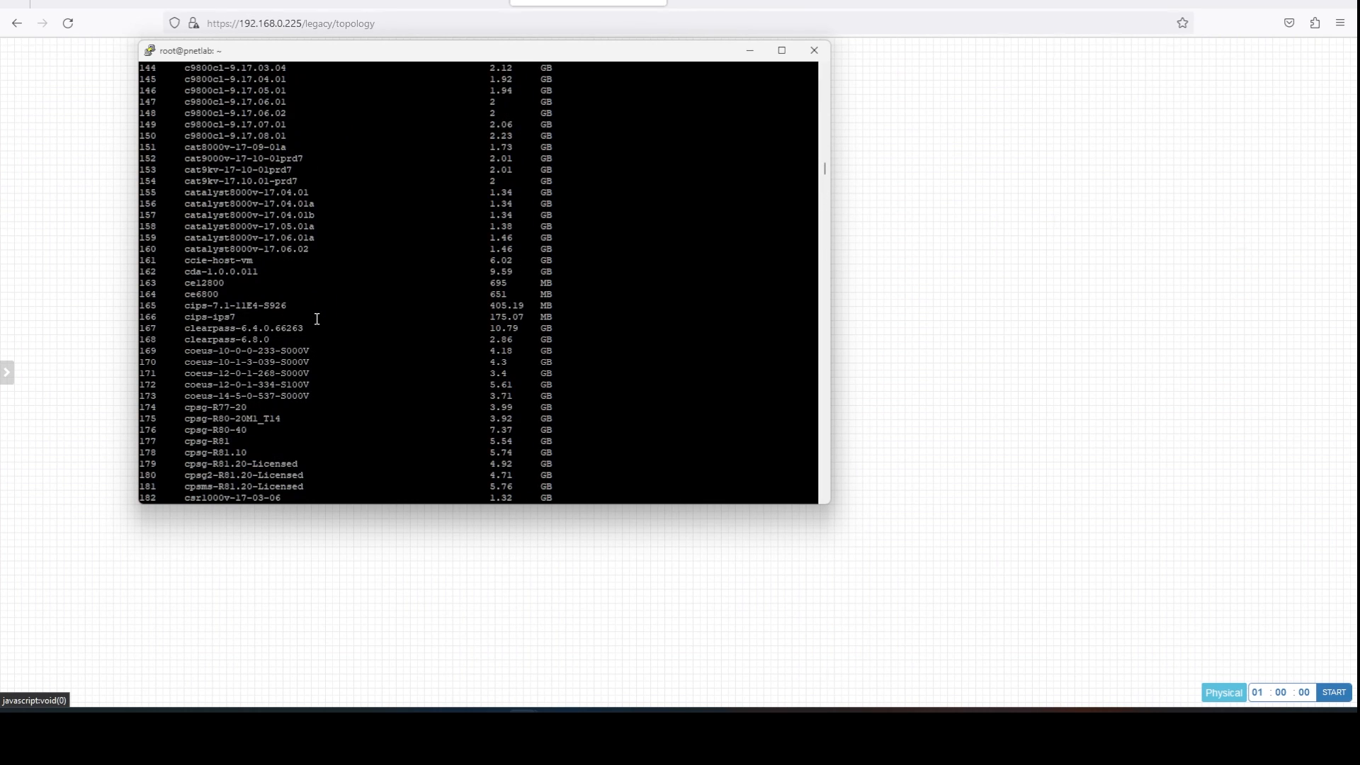
scroll(317, 319, up, 20)
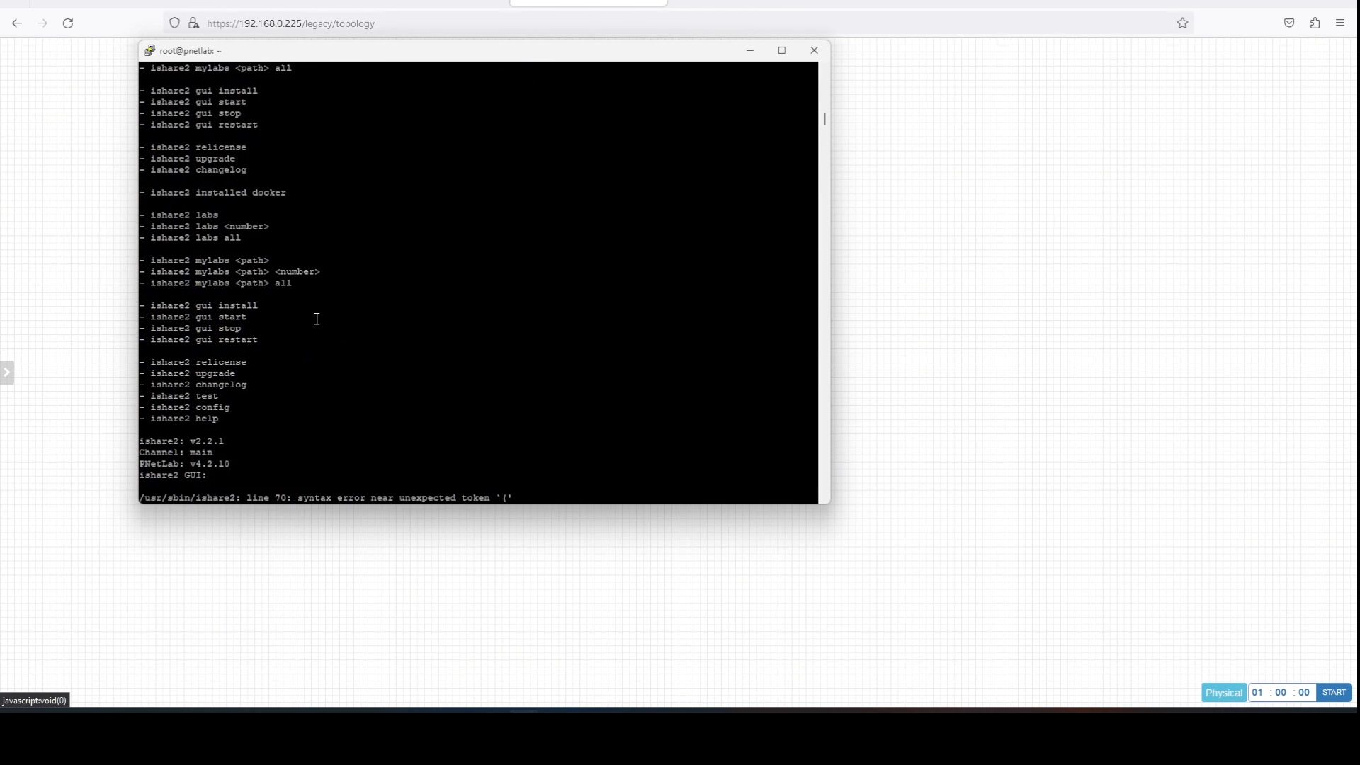
scroll(317, 312, down, 12)
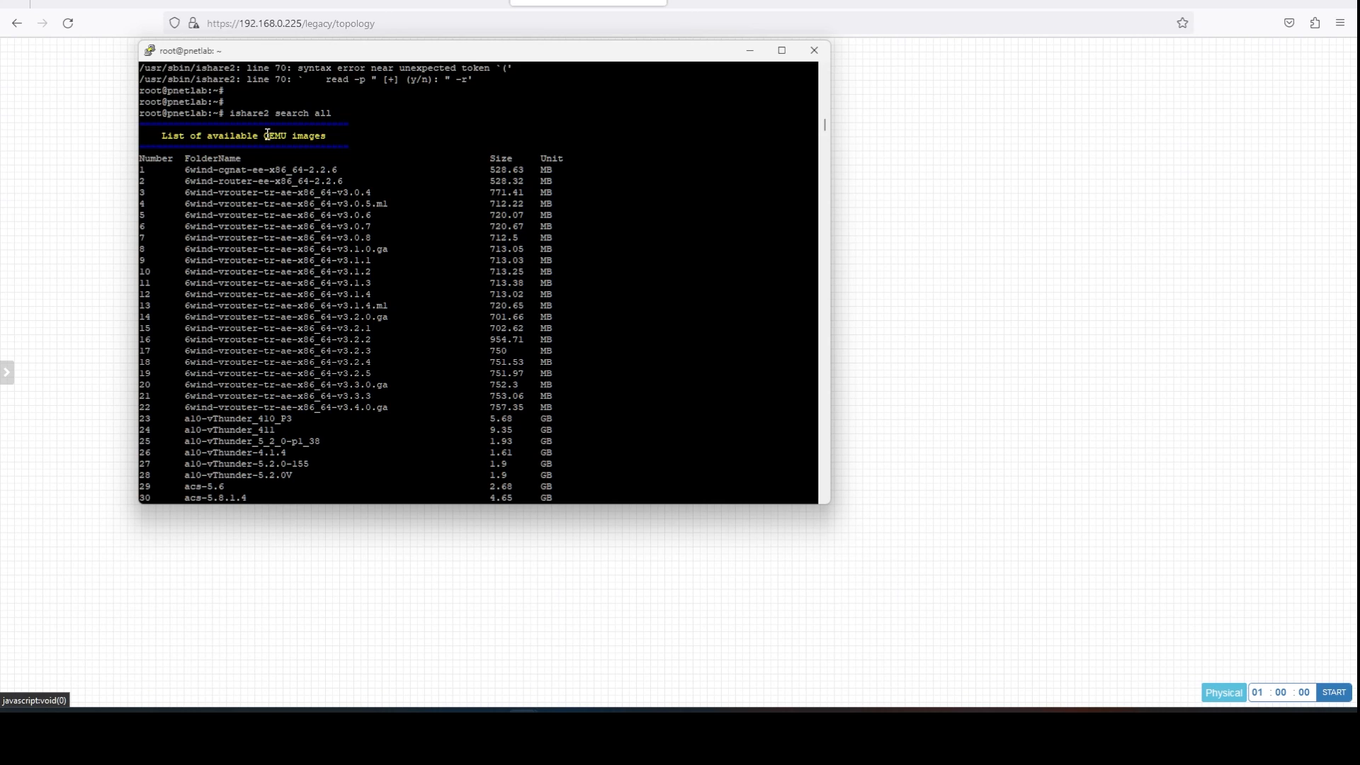
drag(267, 134, 283, 135)
Run ishare2 search qemu to list the available QEMU images.
text(QE)
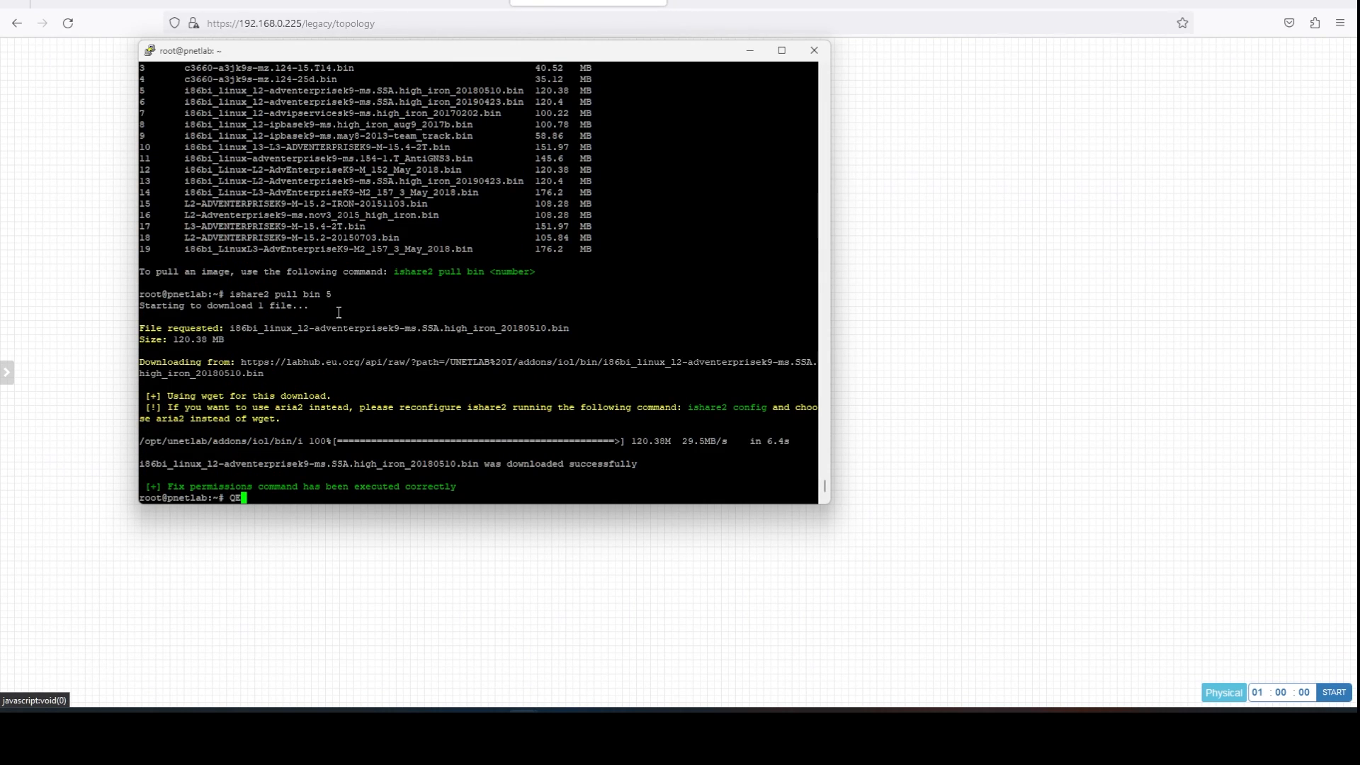
key(BackSpace)
key(BackSpace)
key(Up)
key(BackSpace)
key(BackSpace)
key(BackSpace)
key(BackSpace)
key(BackSpace)
key(BackSpace)
key(BackSpace)
key(BackSpace)
key(BackSpace)
key(BackSpace)
text(search qu)
key(BackSpace)
key(BackSpace)
text(QEMU)
key(Return)
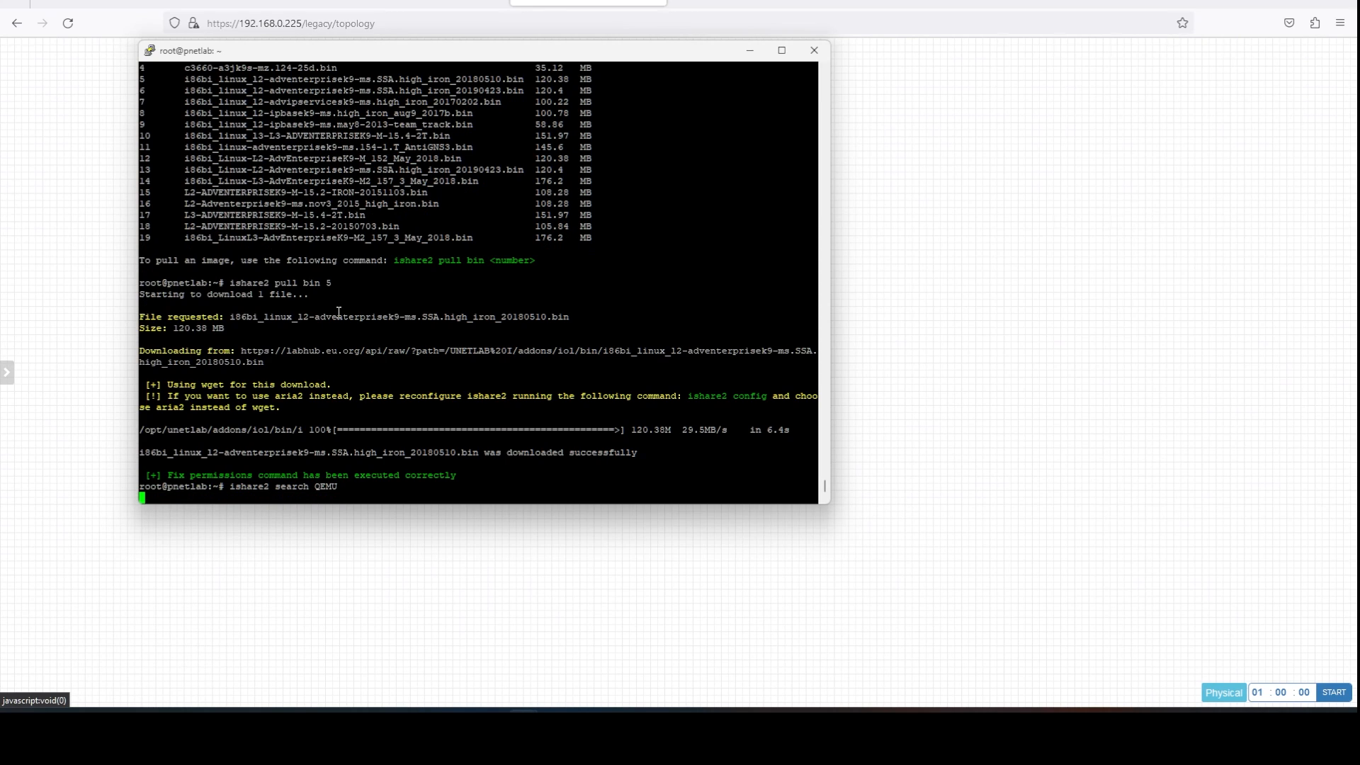
key(Up)
key(BackSpace)
key(BackSpace)
key(BackSpace)
key(BackSpace)
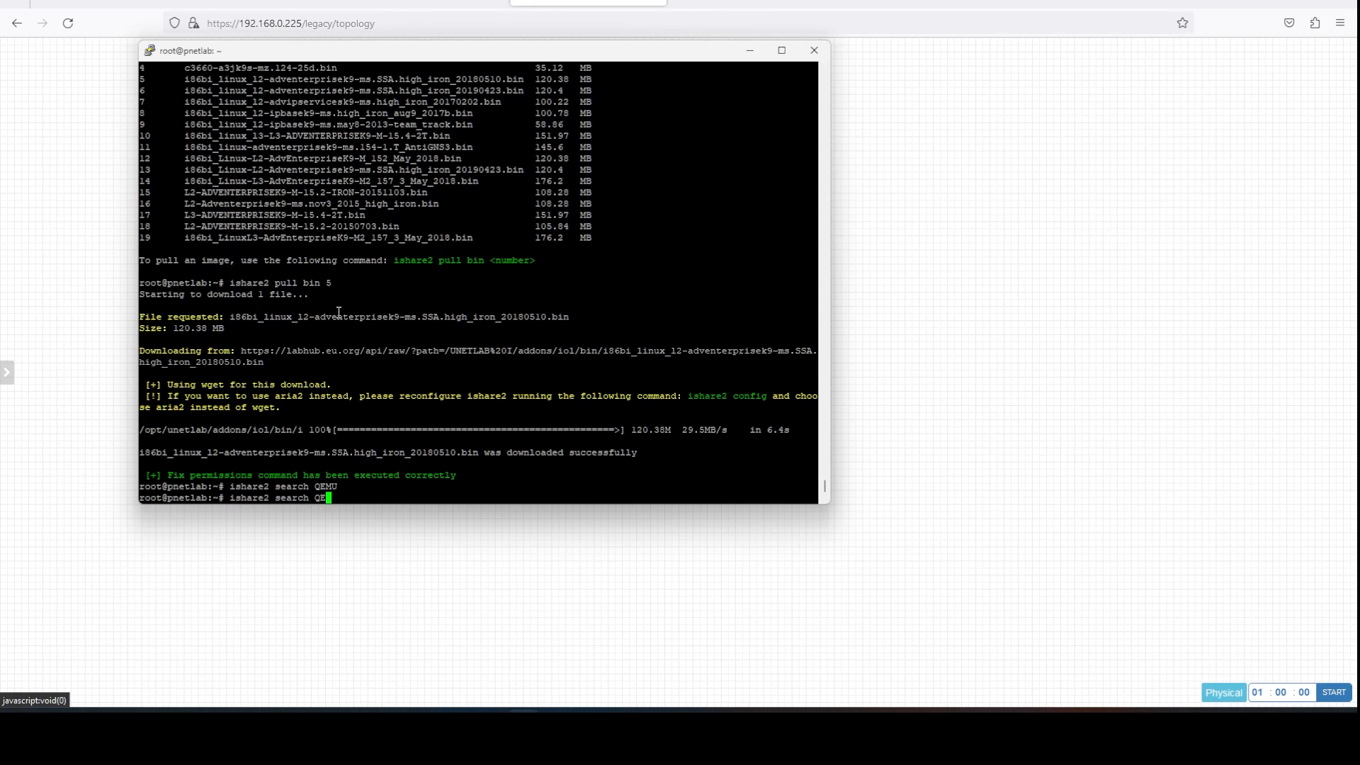
text(qemu)
key(Return)
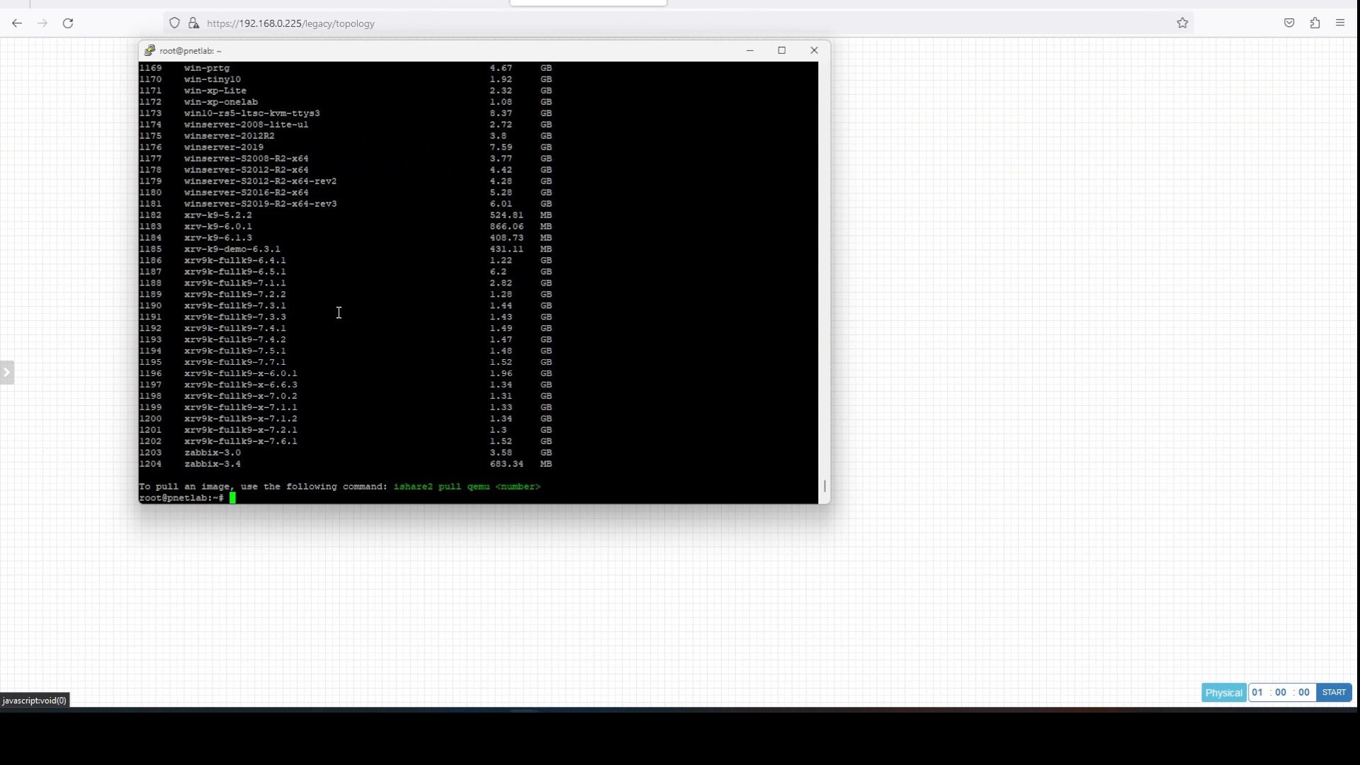
Locate paloalto-10.1.0 (image 704) in the list, then return to the end of the output.
scroll(321, 302, up, 20)
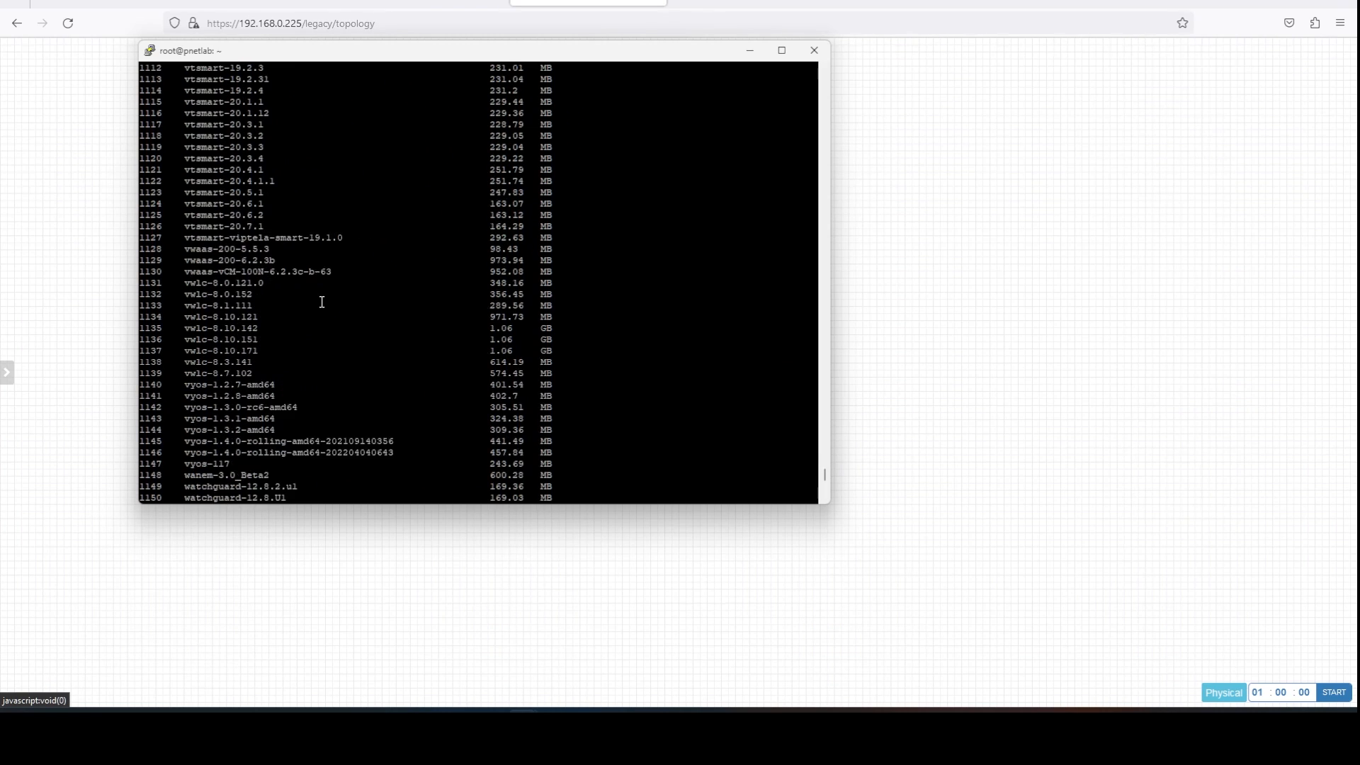
scroll(322, 302, up, 20)
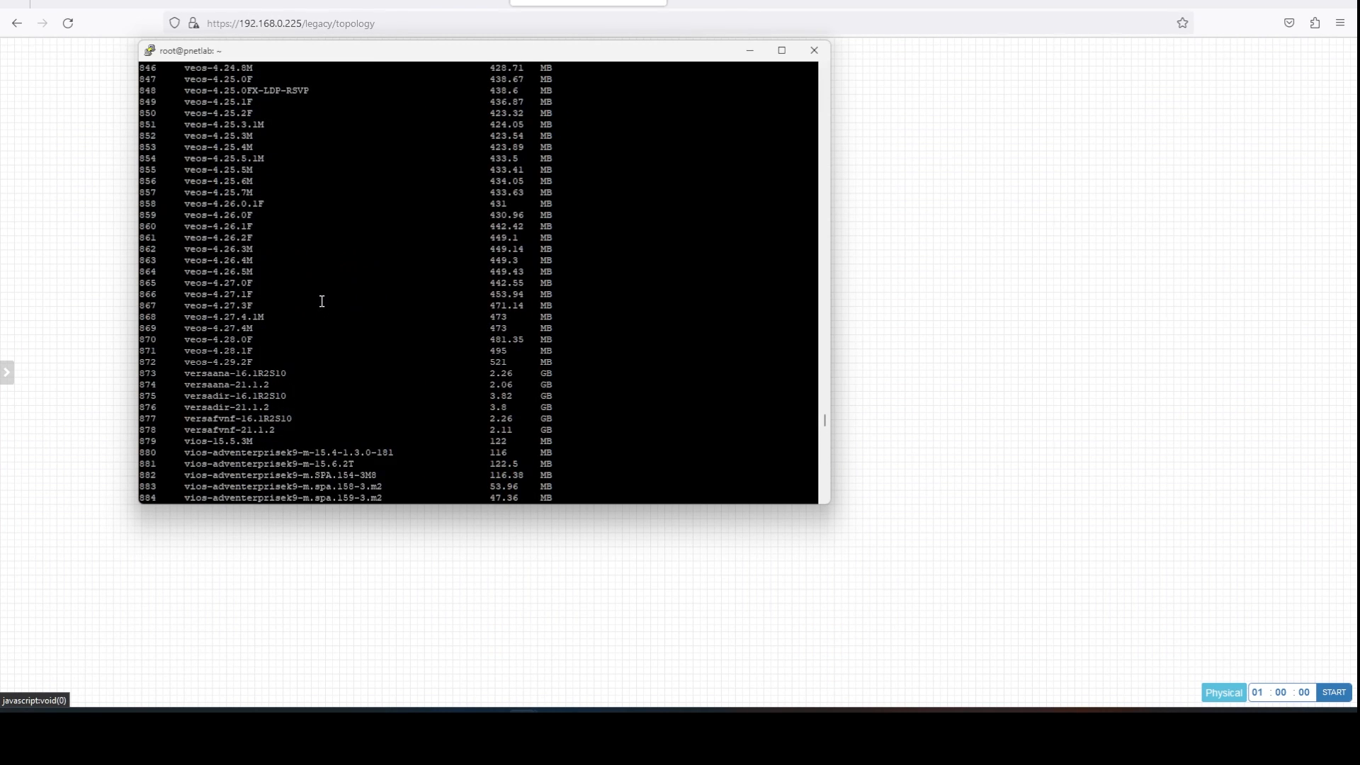
scroll(322, 302, up, 19)
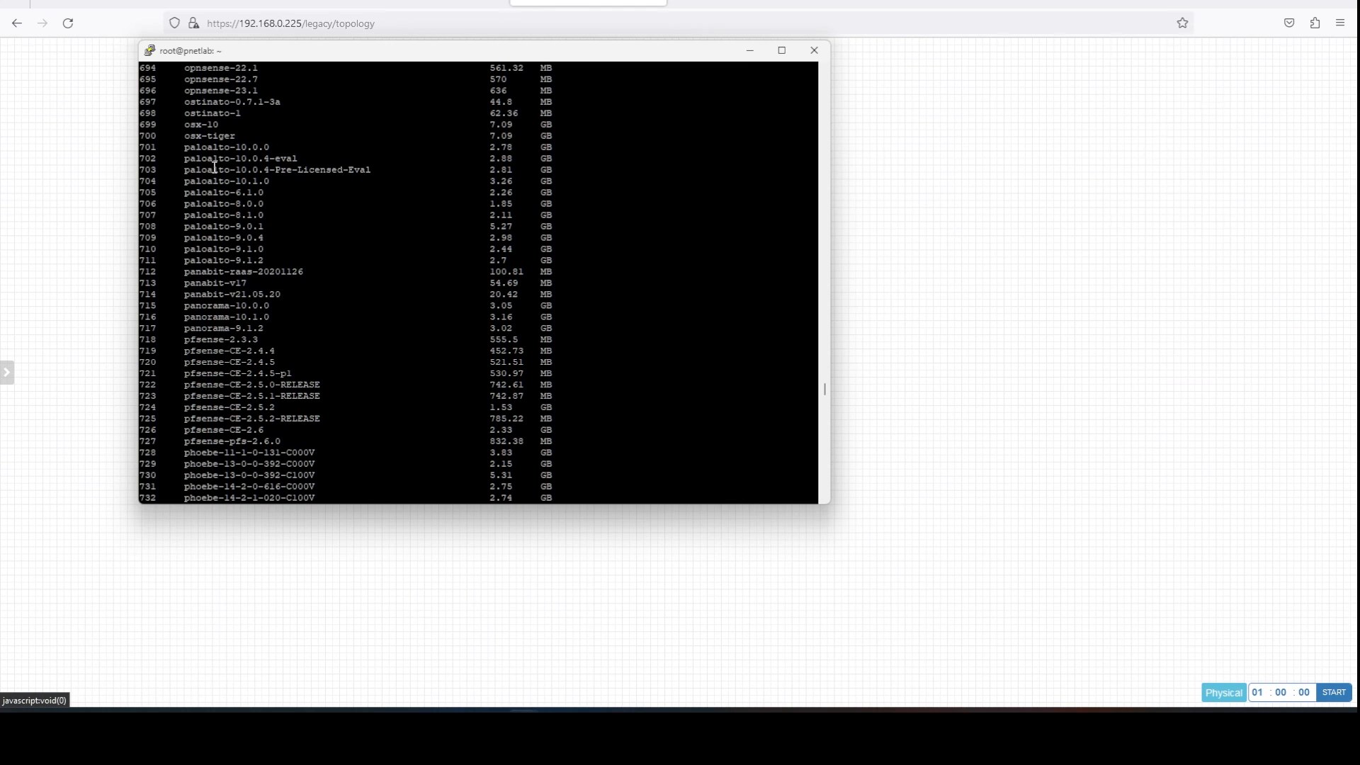
drag(182, 180, 274, 181)
click(158, 182)
scroll(300, 216, down, 20)
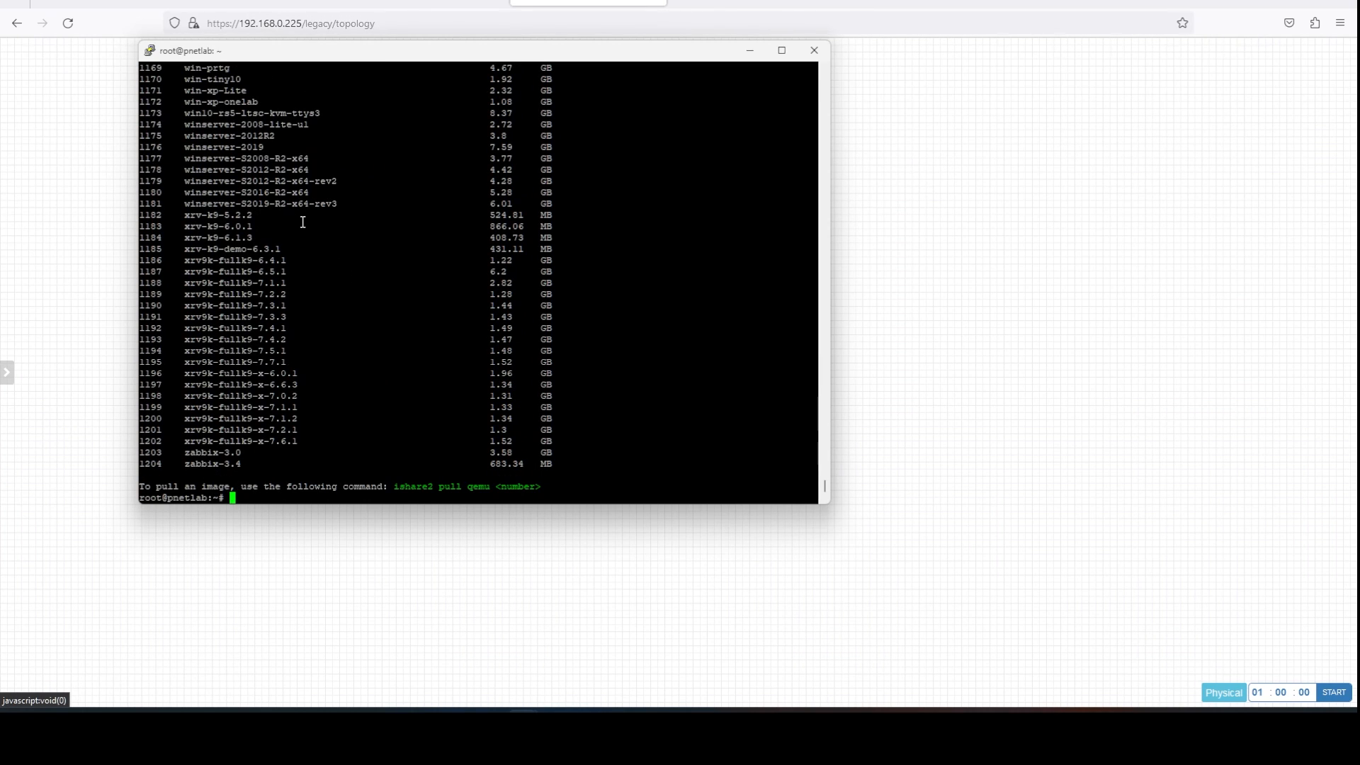
Start the paloalto-10.1.0 download with ishare2 pull qemu 704, then minimize PuTTY.
key(Up)
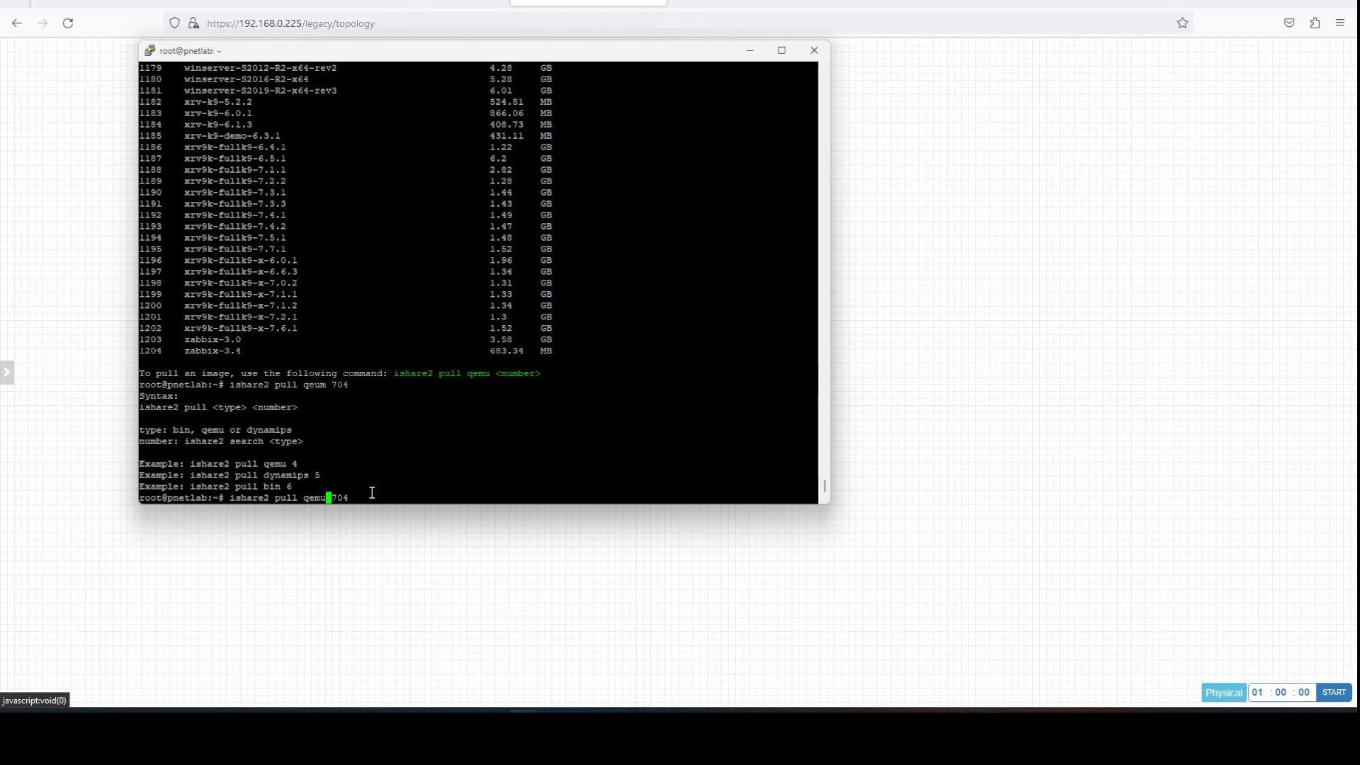
key(End)
key(Return)
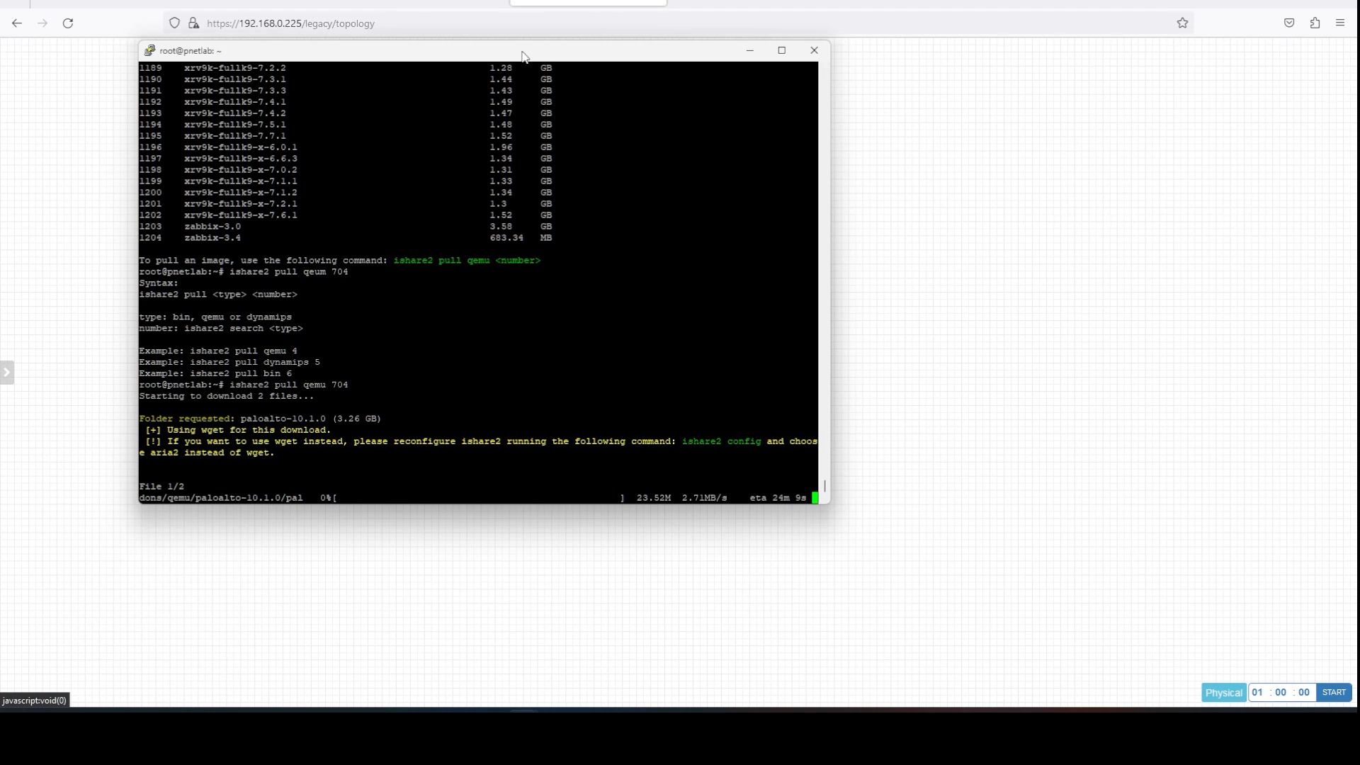
click(749, 50)
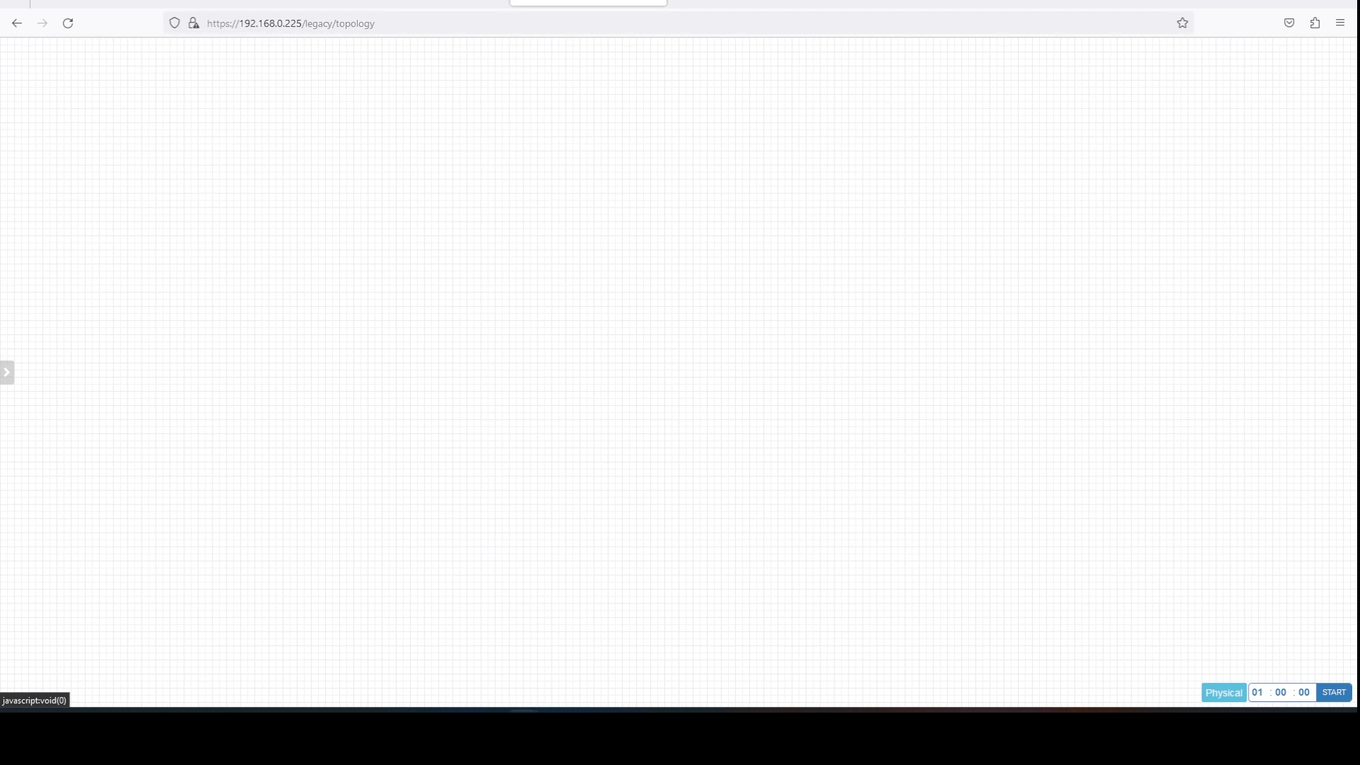
Add a Cisco IOL L2 node, keeping its only available image.
right_click(313, 153)
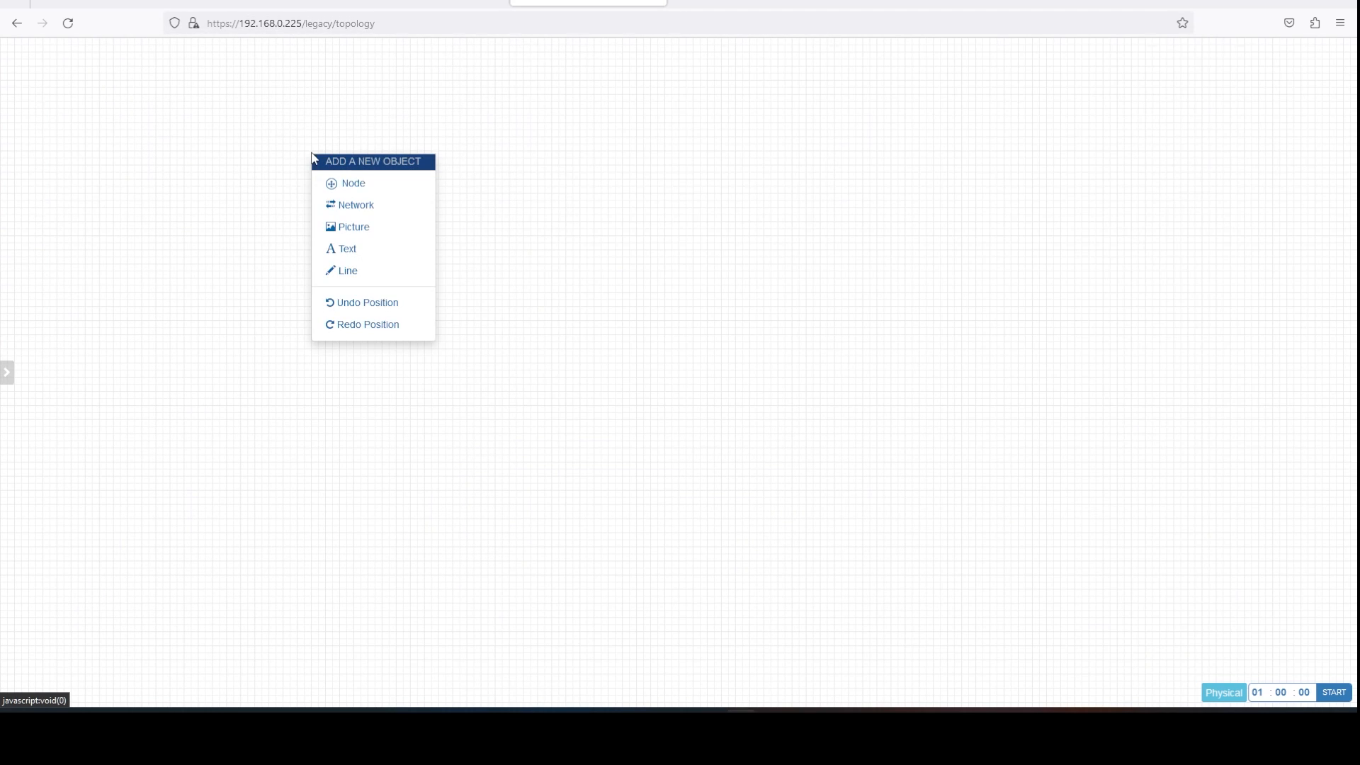
click(369, 186)
click(420, 228)
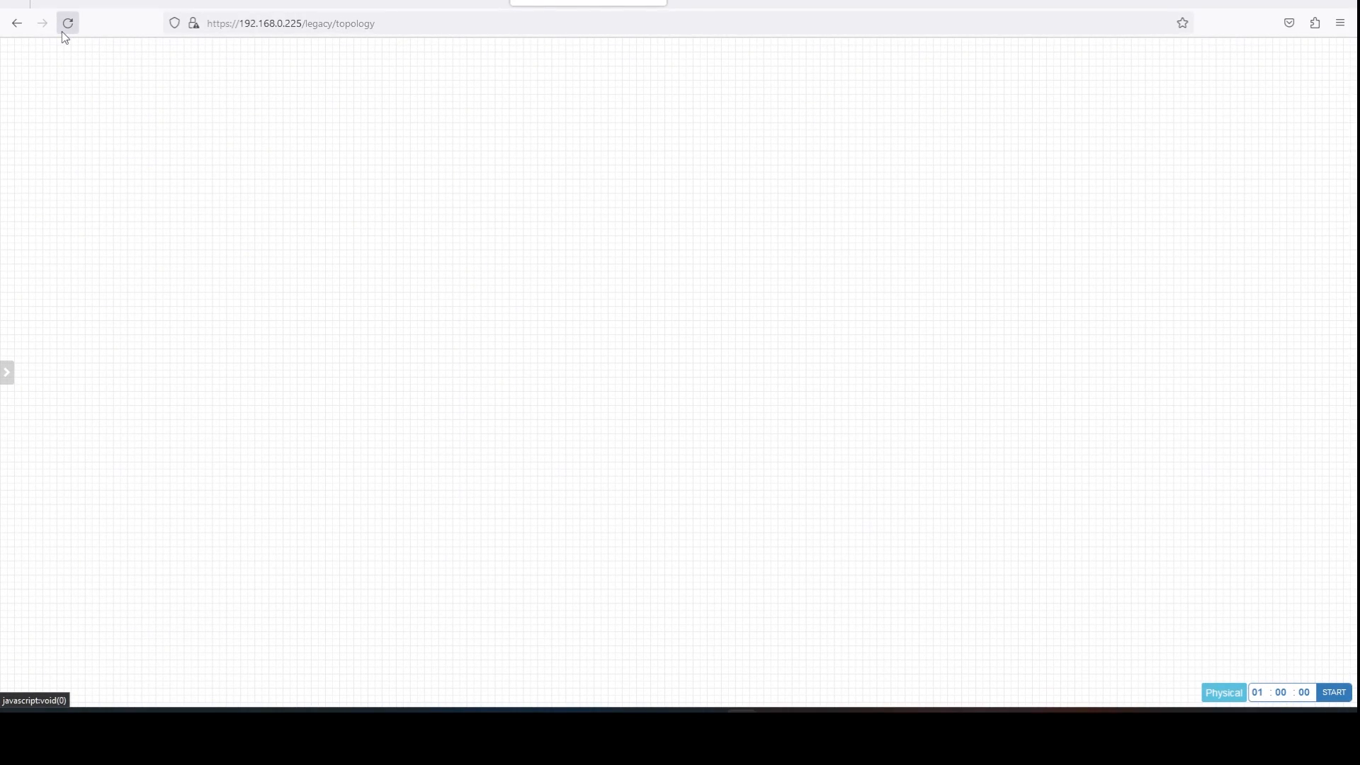
click(62, 31)
right_click(473, 188)
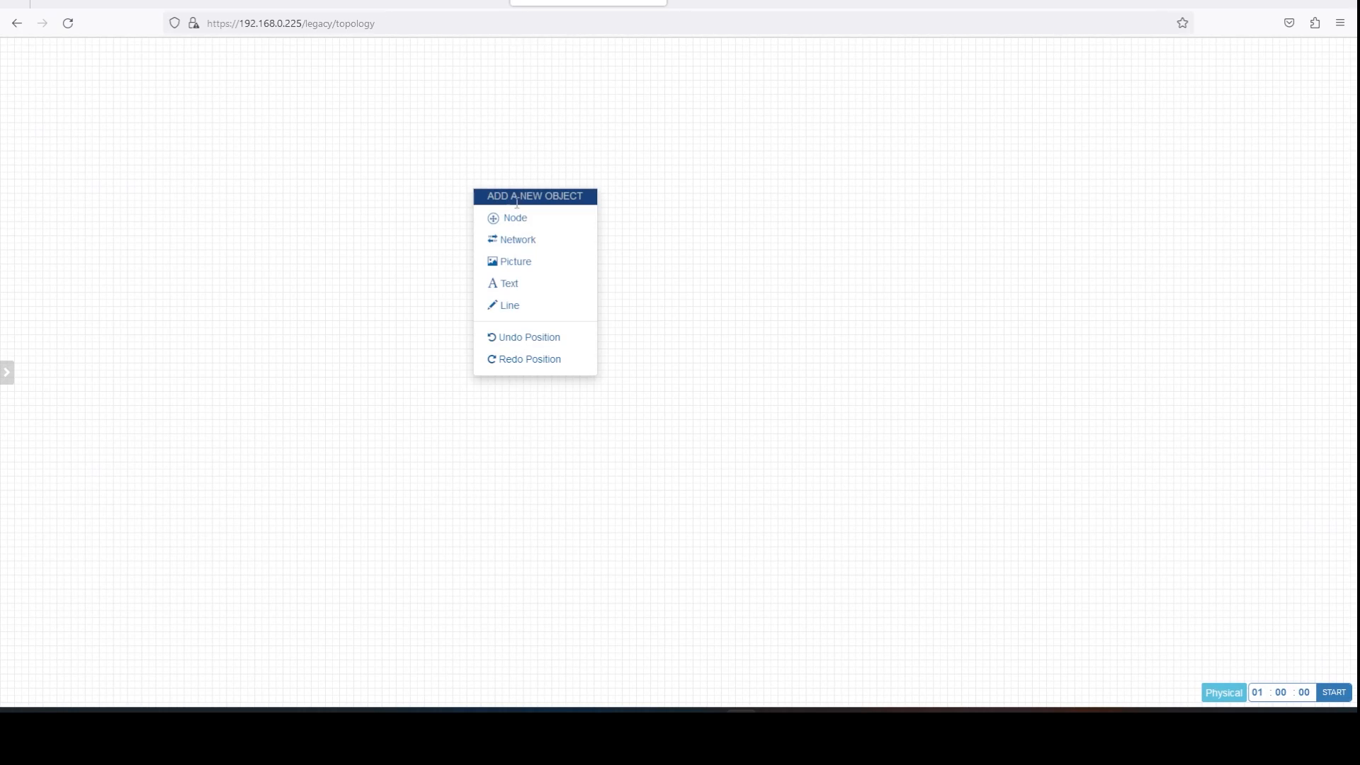
click(524, 218)
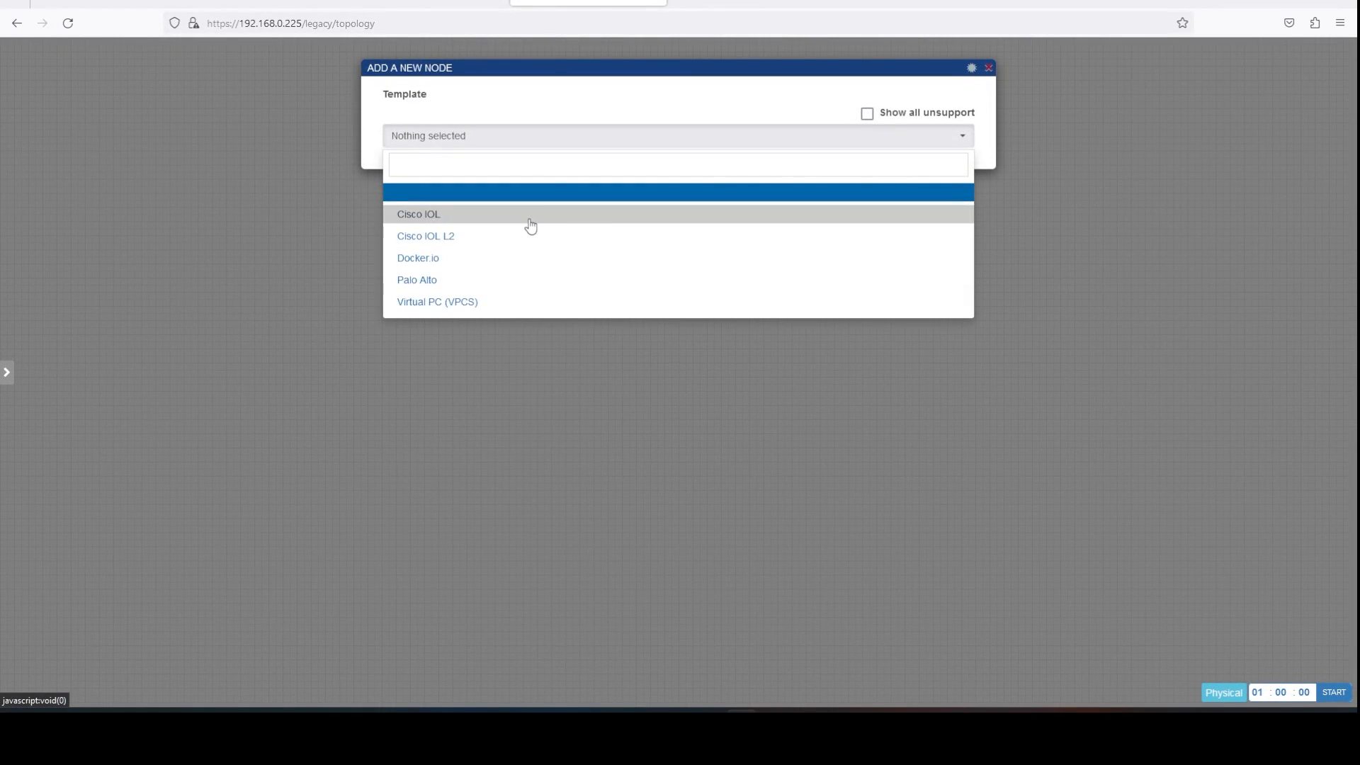
click(532, 236)
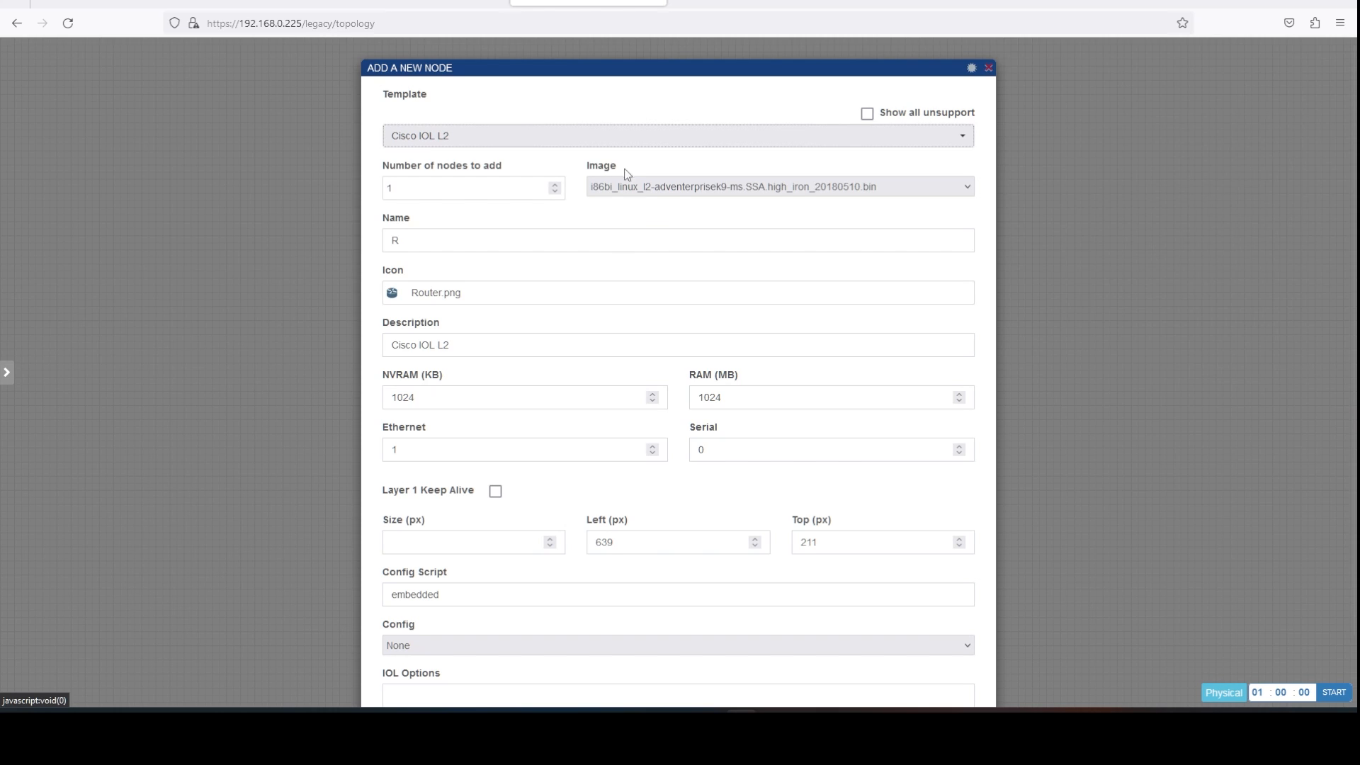
click(673, 185)
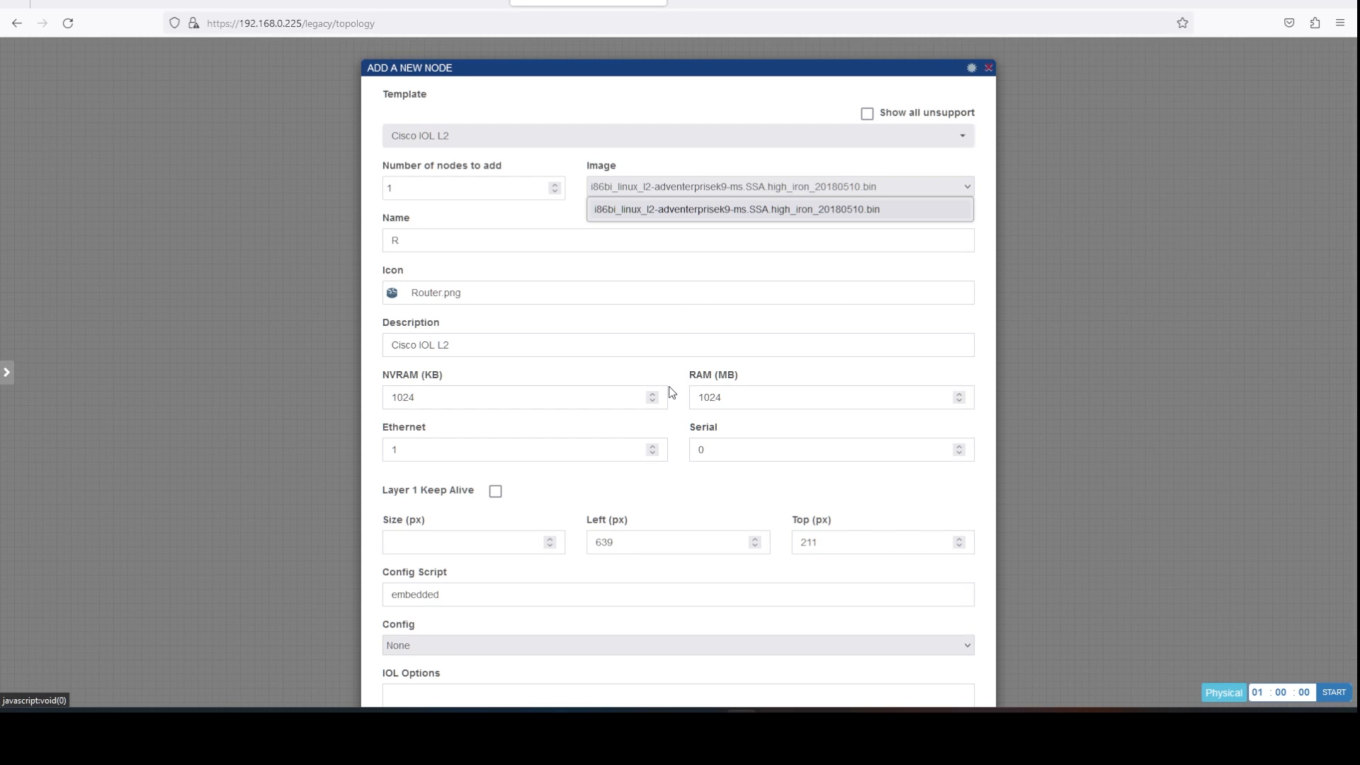
click(672, 209)
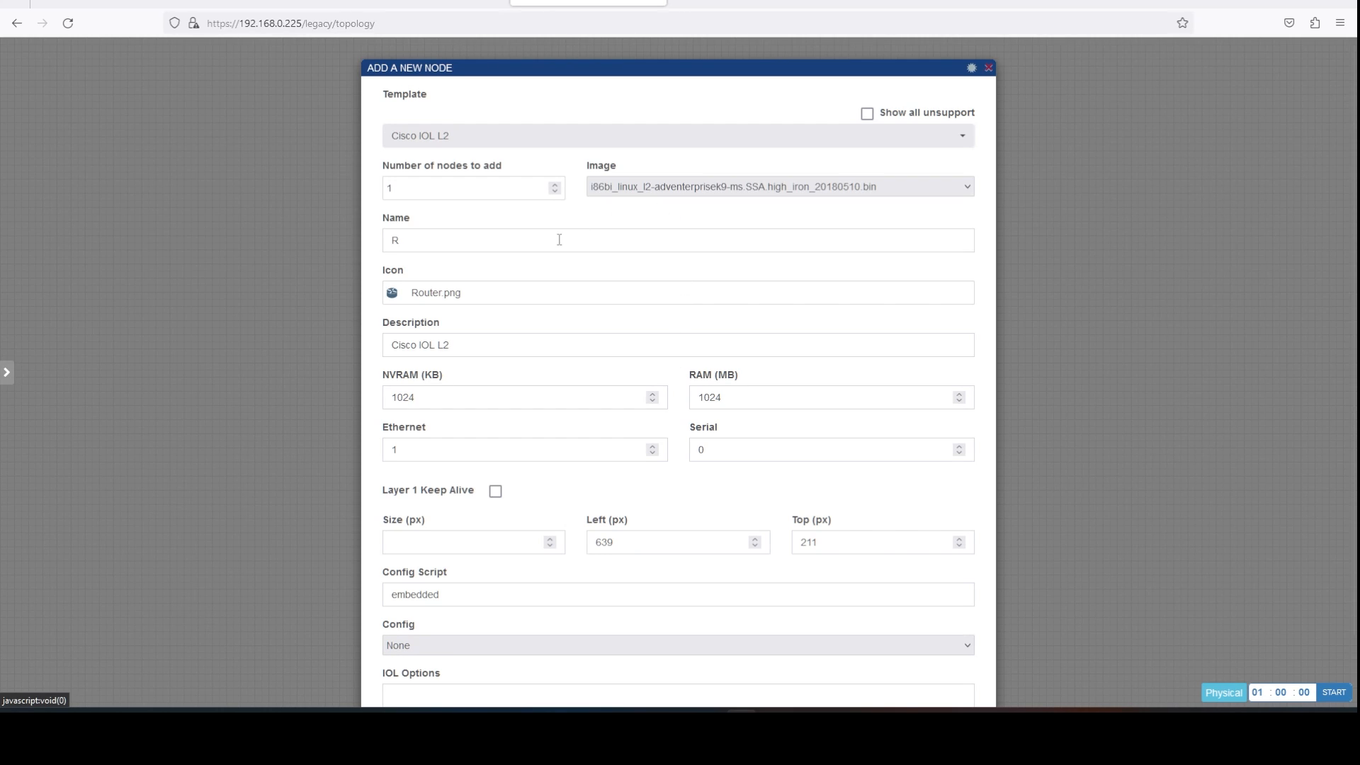
Set the node icon to Switch.png.
click(543, 301)
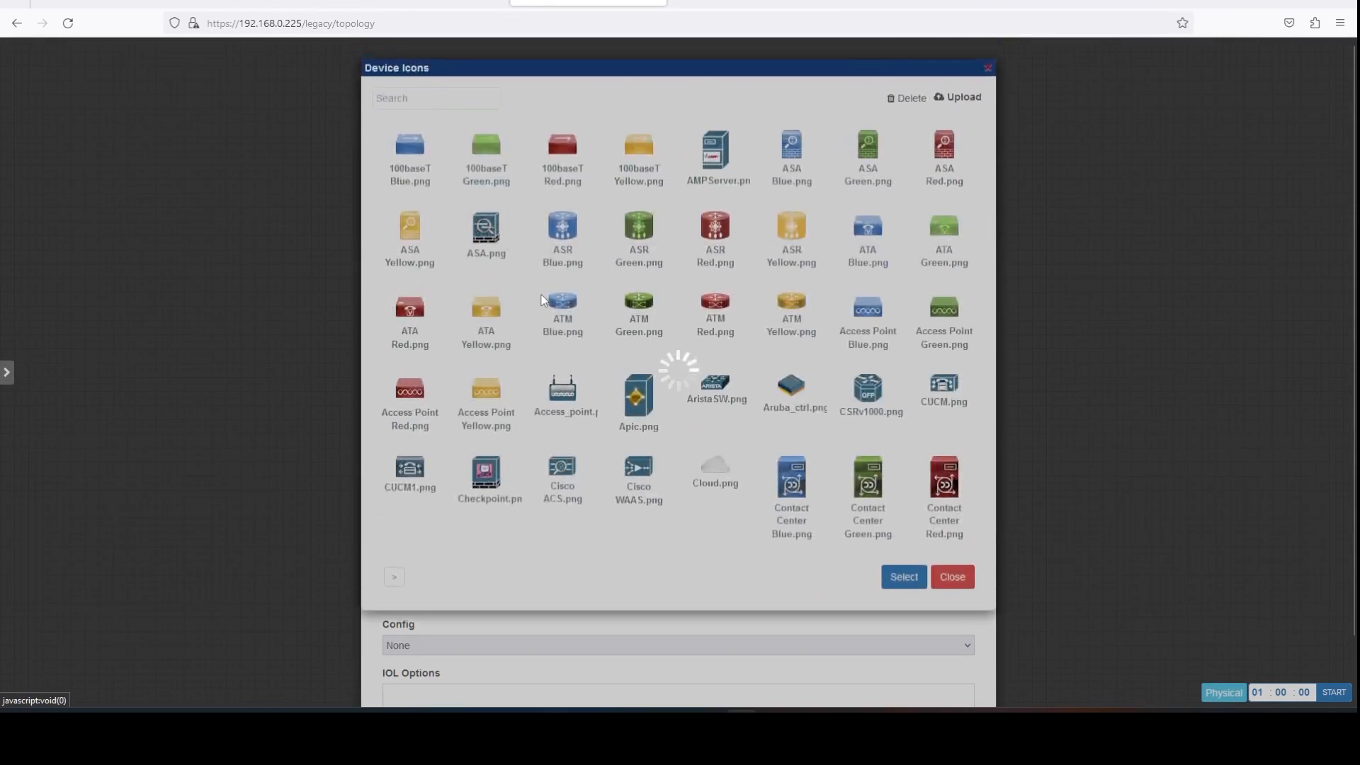
click(476, 99)
text(sw)
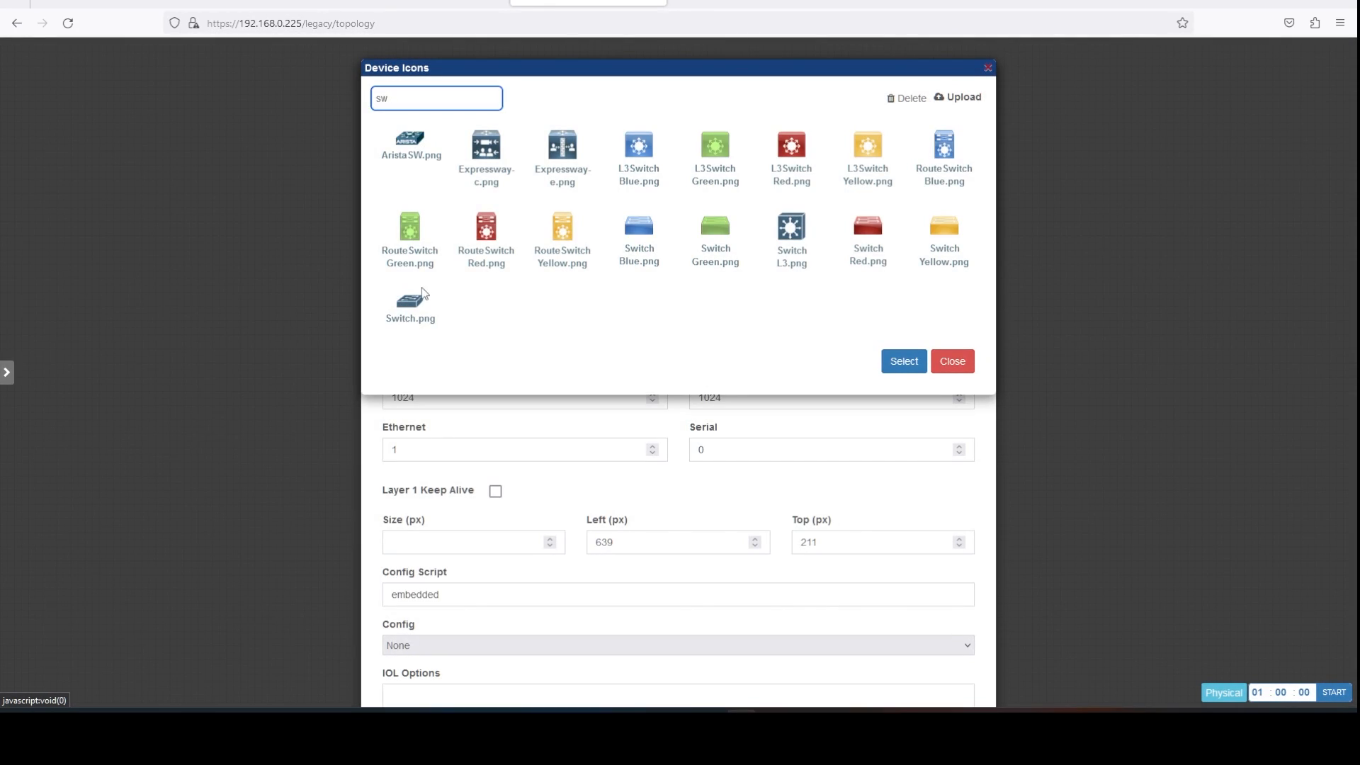
click(422, 294)
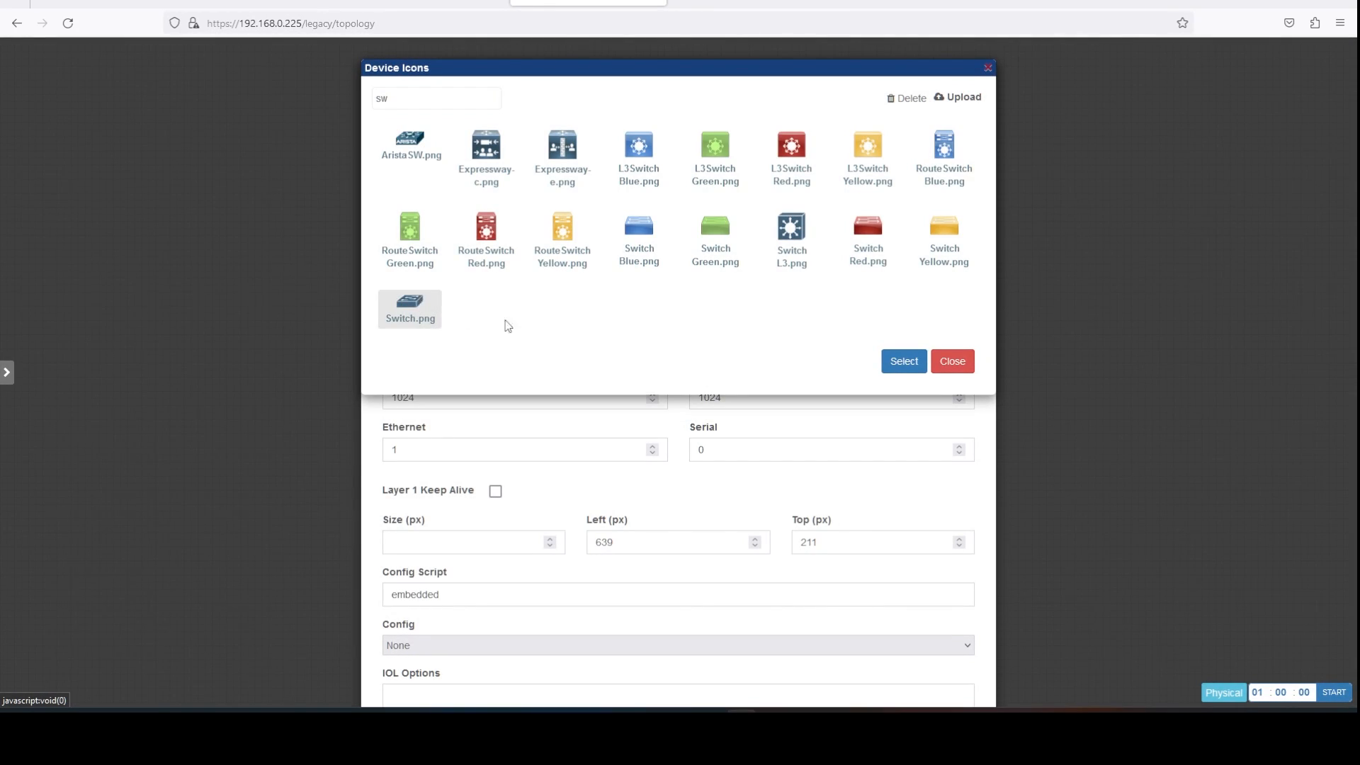
click(896, 364)
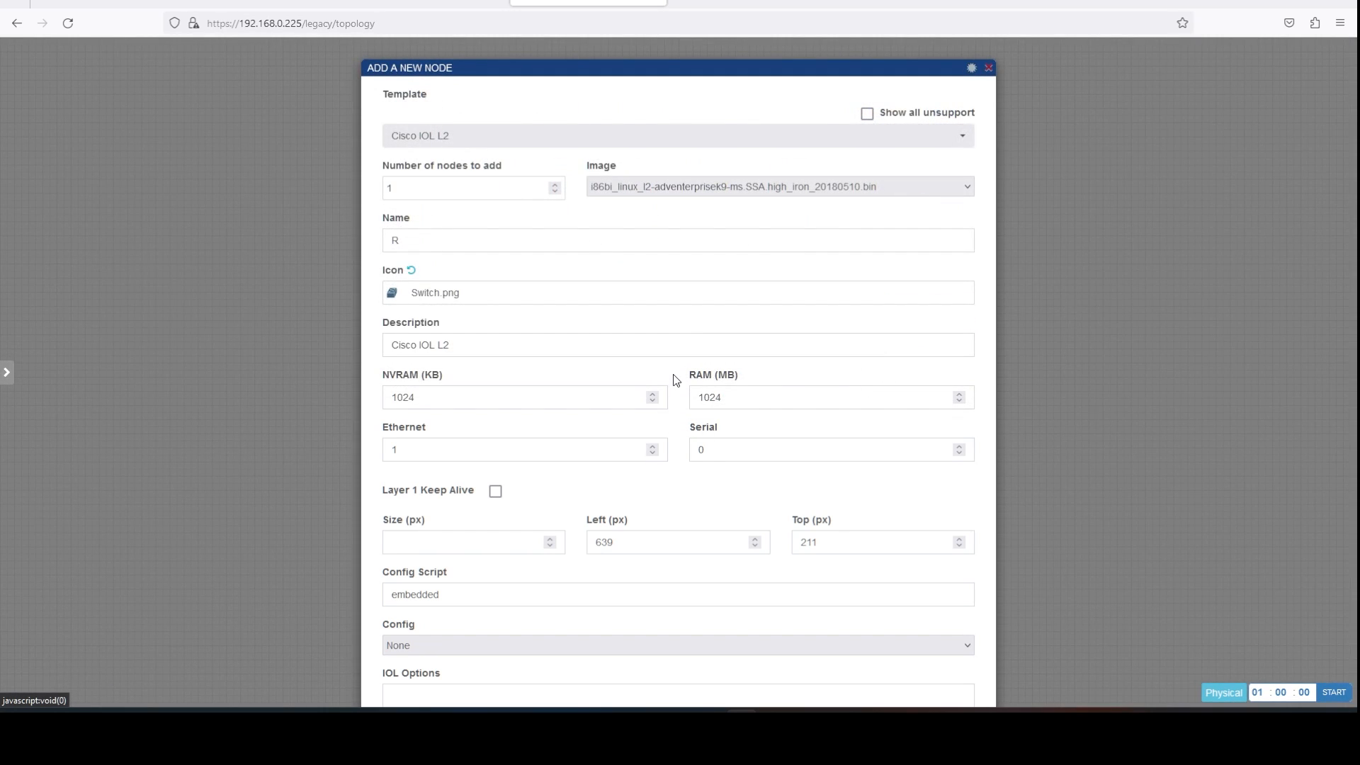
Name the nodes sw, set the number of nodes to 2, and save.
scroll(676, 386, down, 2)
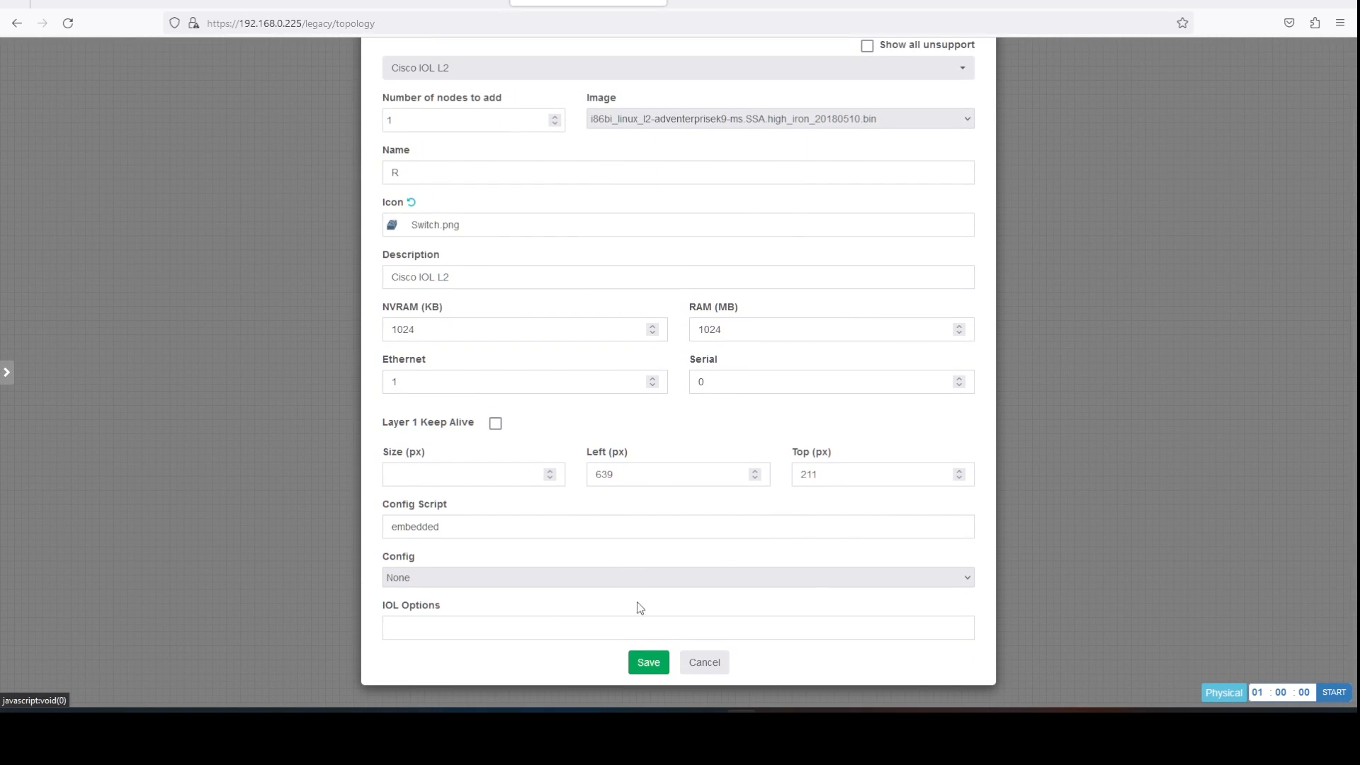
click(645, 663)
scroll(626, 456, up, 2)
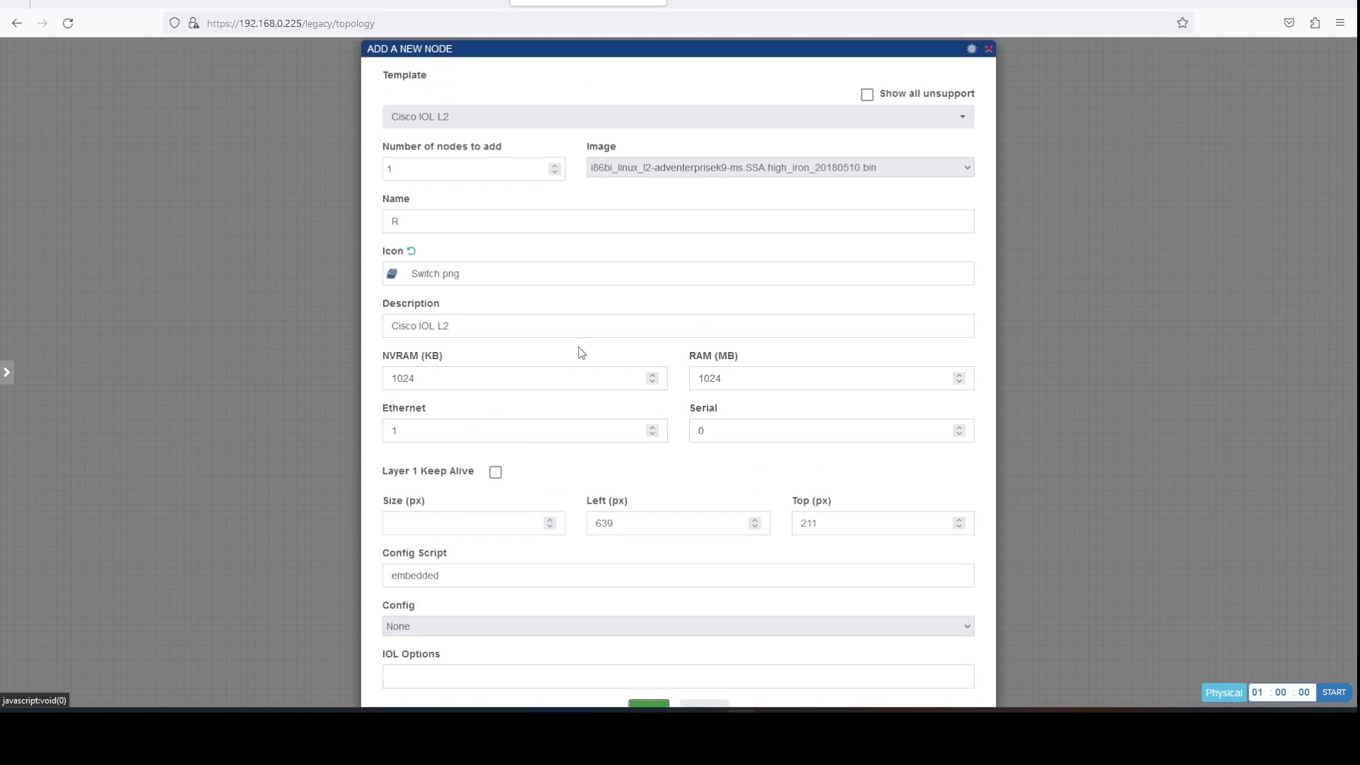
double_click(397, 241)
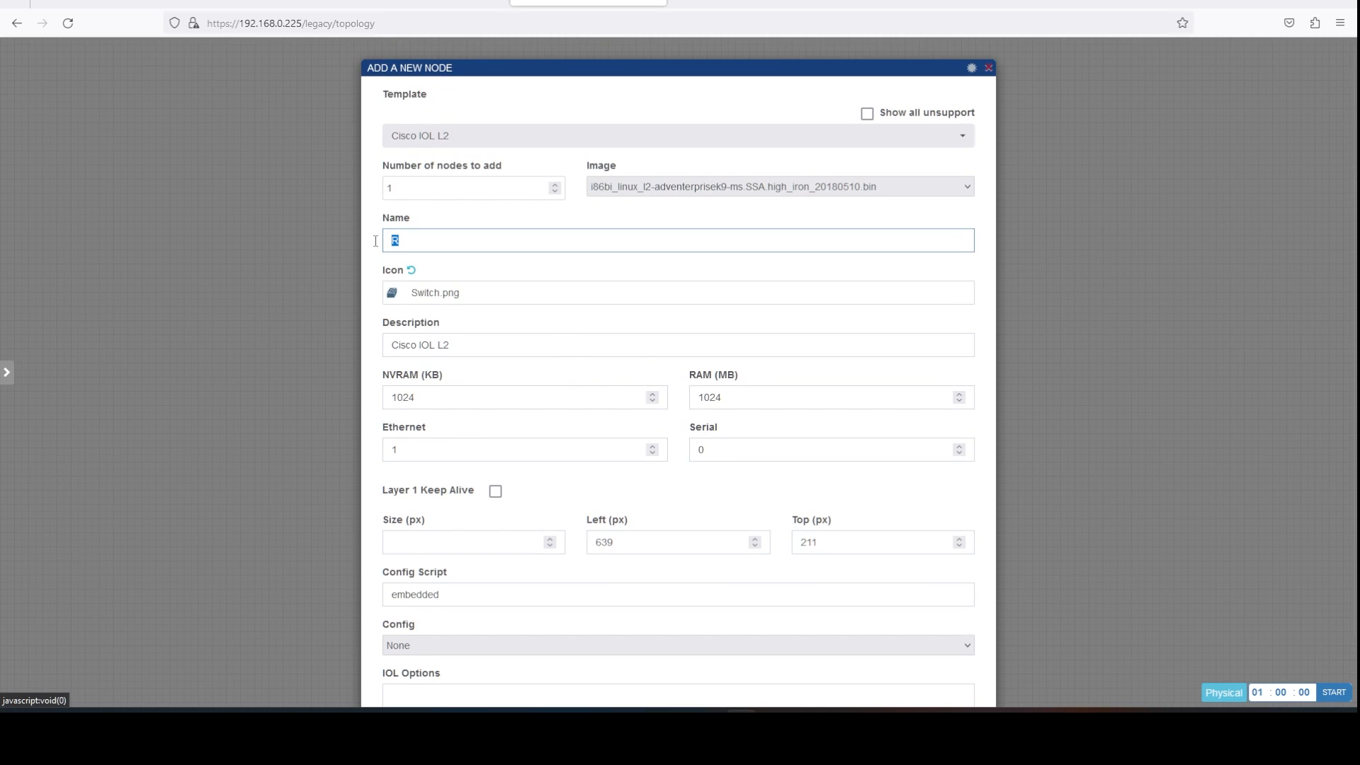
text(sw)
double_click(376, 193)
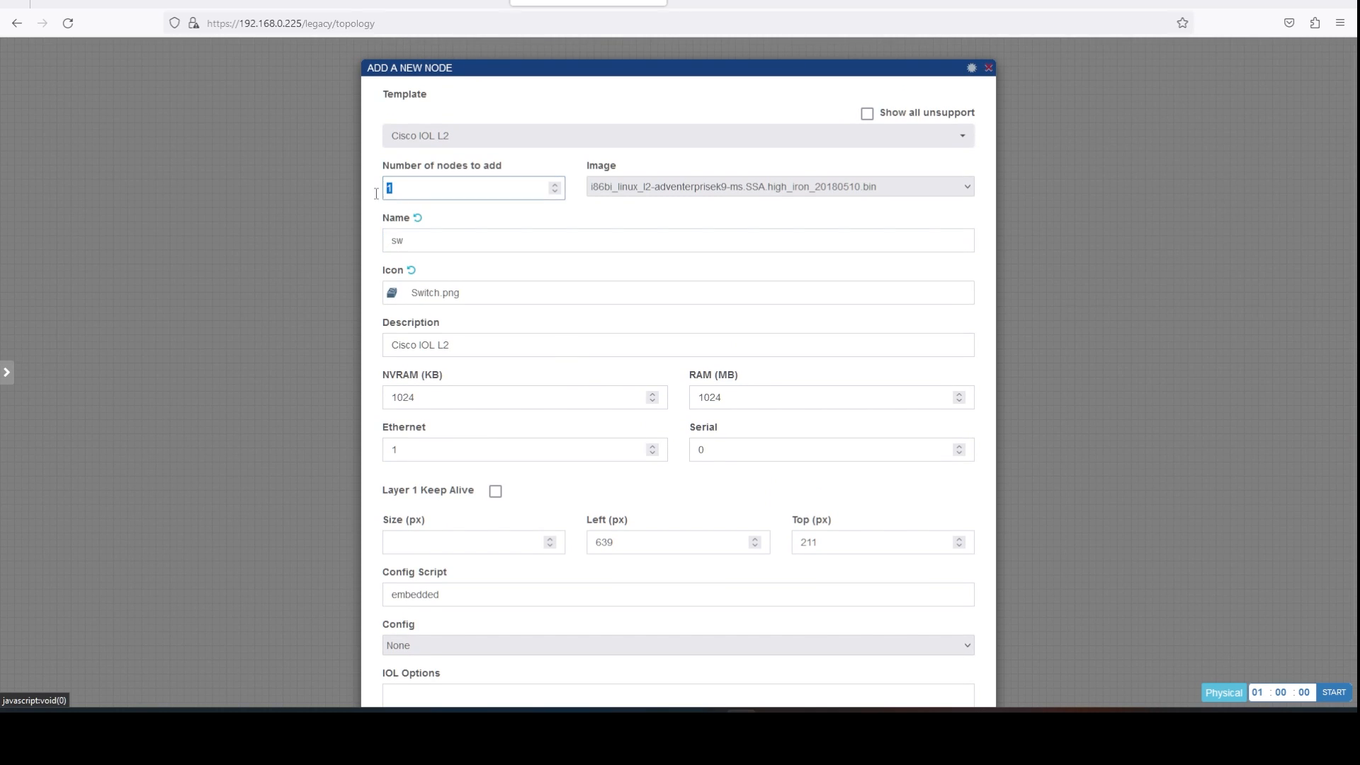
text(2)
scroll(721, 670, down, 1)
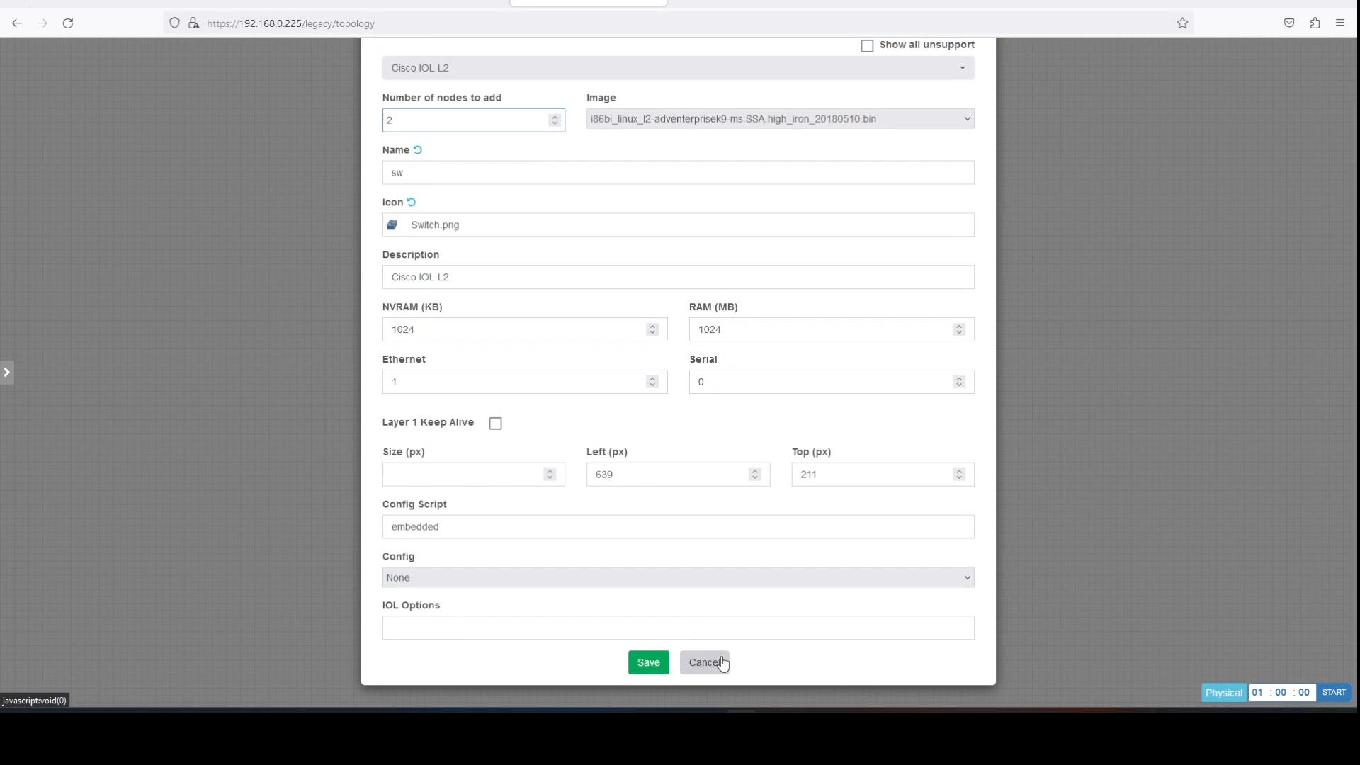
click(639, 661)
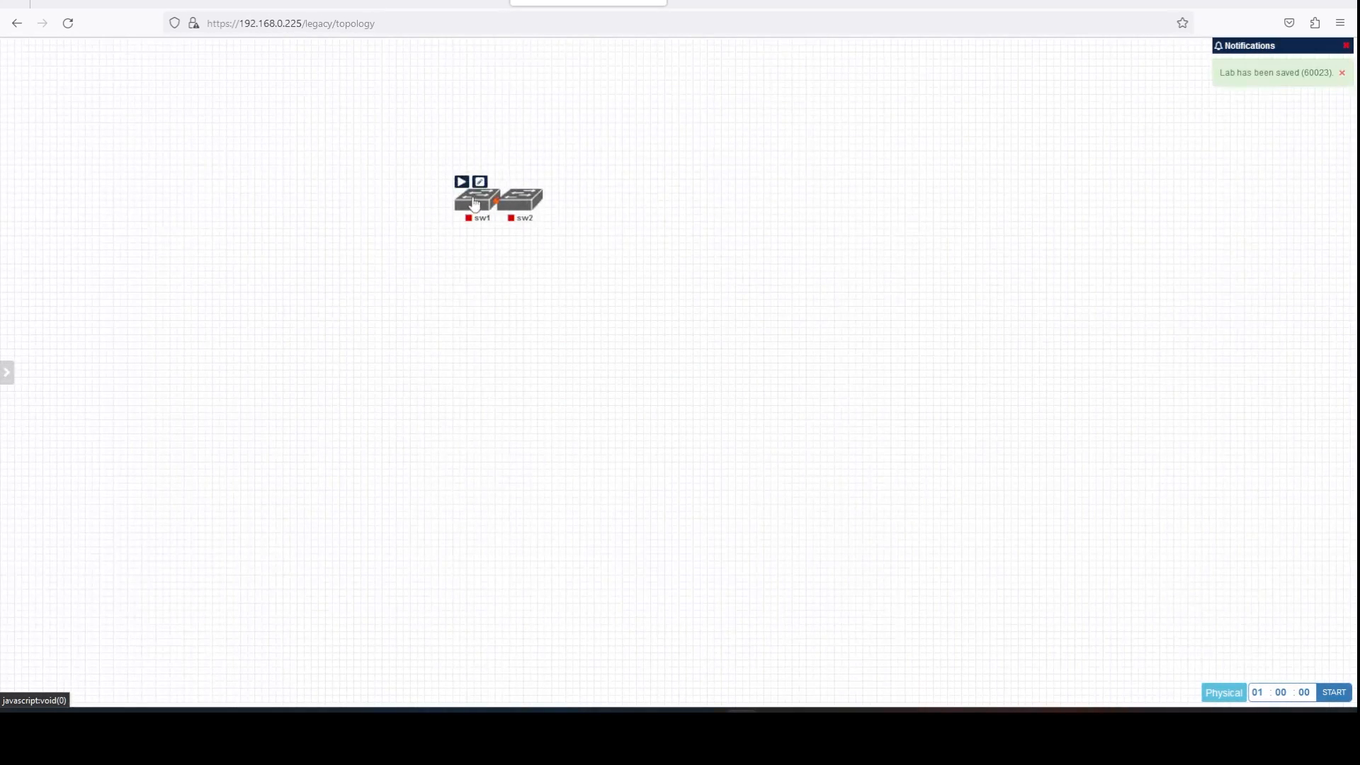
Link sw1 e0/0 to sw2 e0/0, start sw1, and open its telnet console.
drag(469, 221, 509, 207)
click(708, 417)
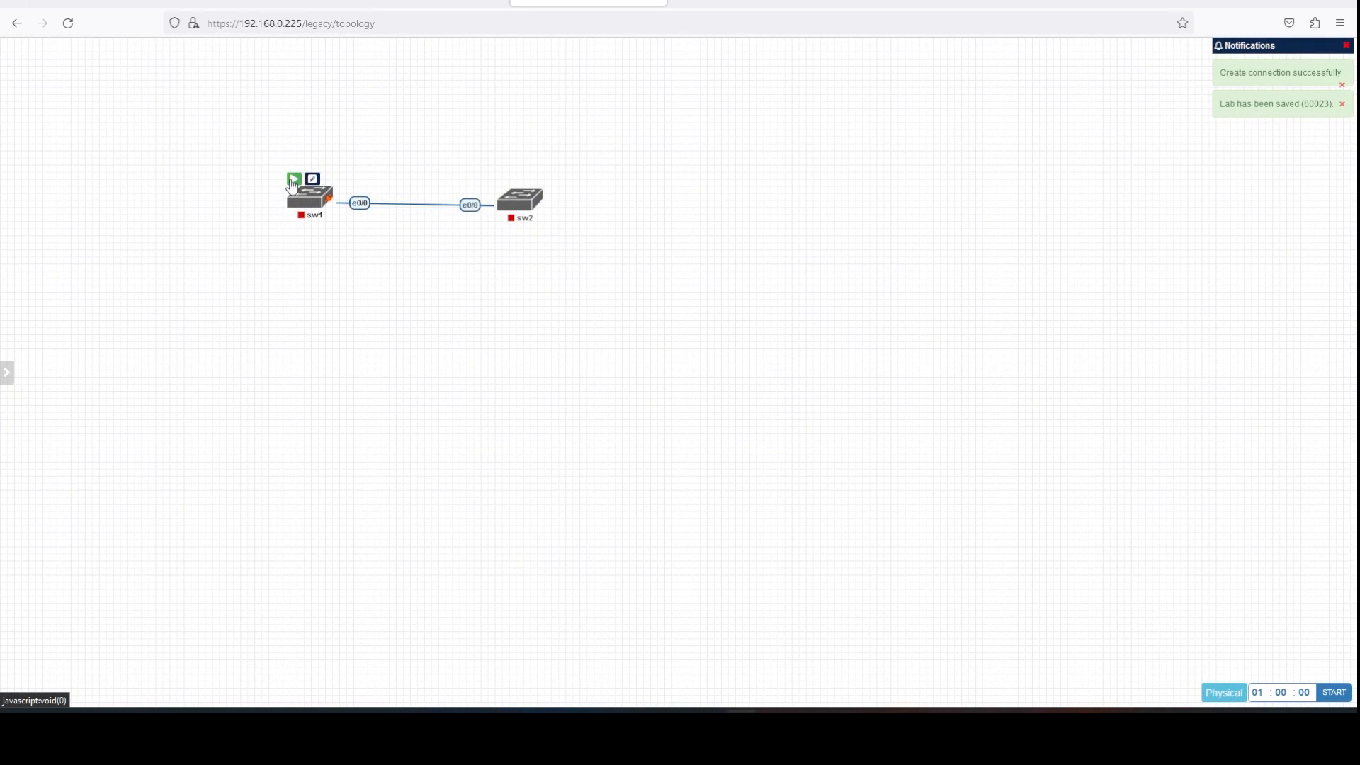
click(293, 181)
drag(310, 211, 305, 217)
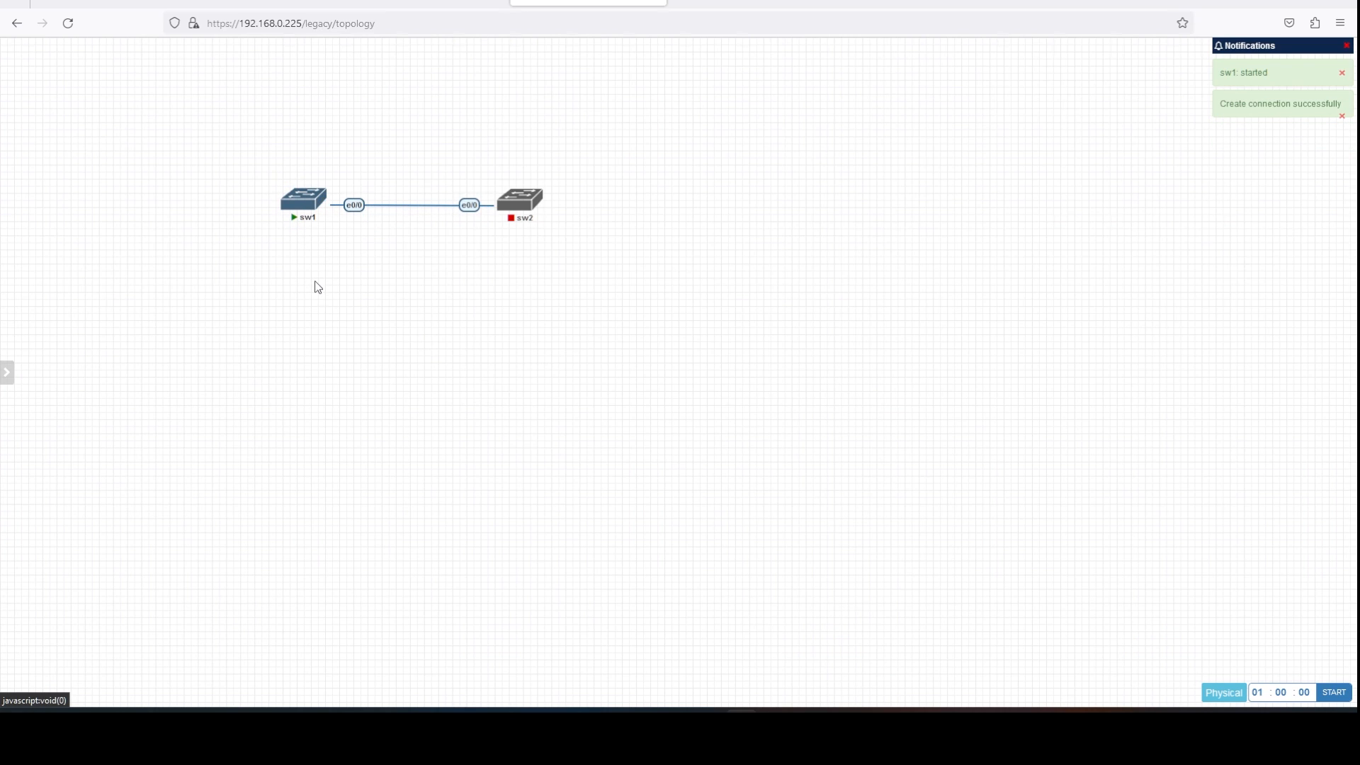
click(300, 202)
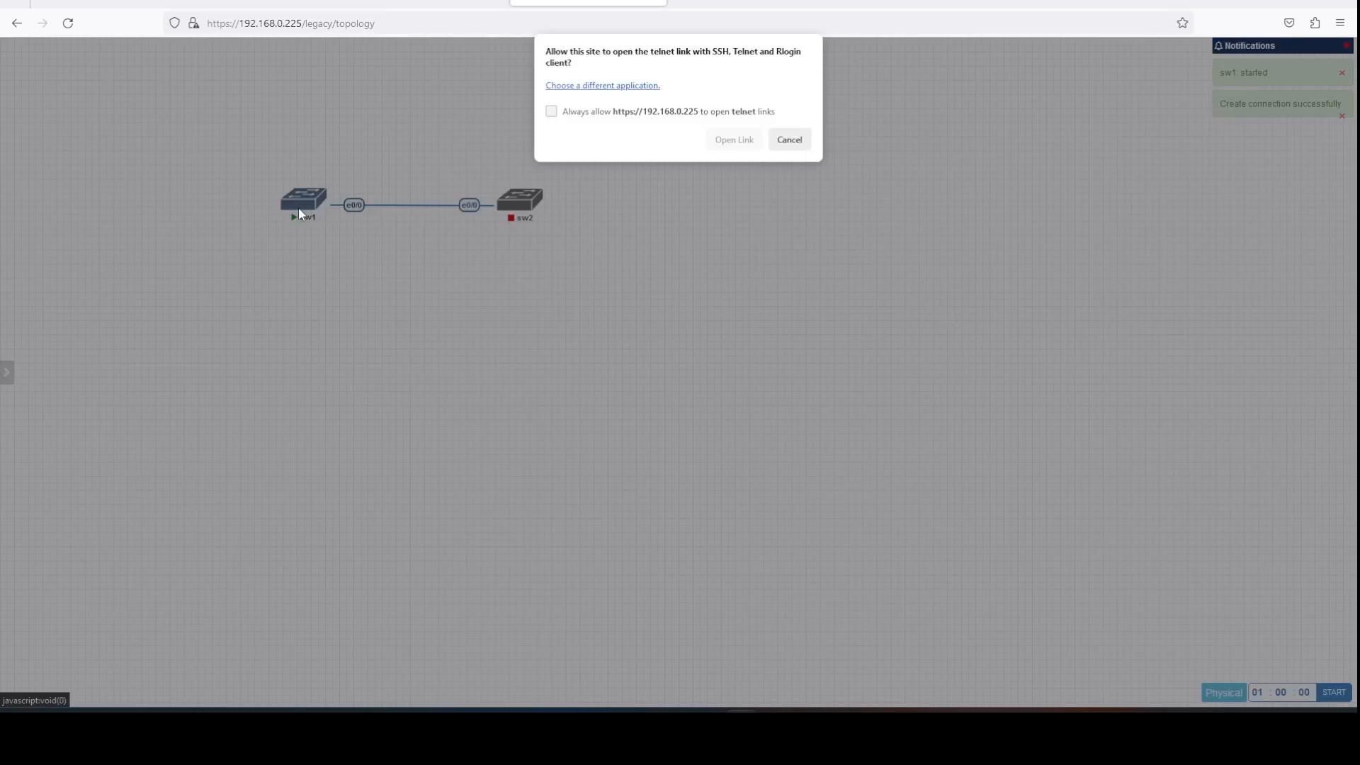
click(577, 115)
In sw1's PuTTY console, enter enable mode and page through show run.
click(720, 149)
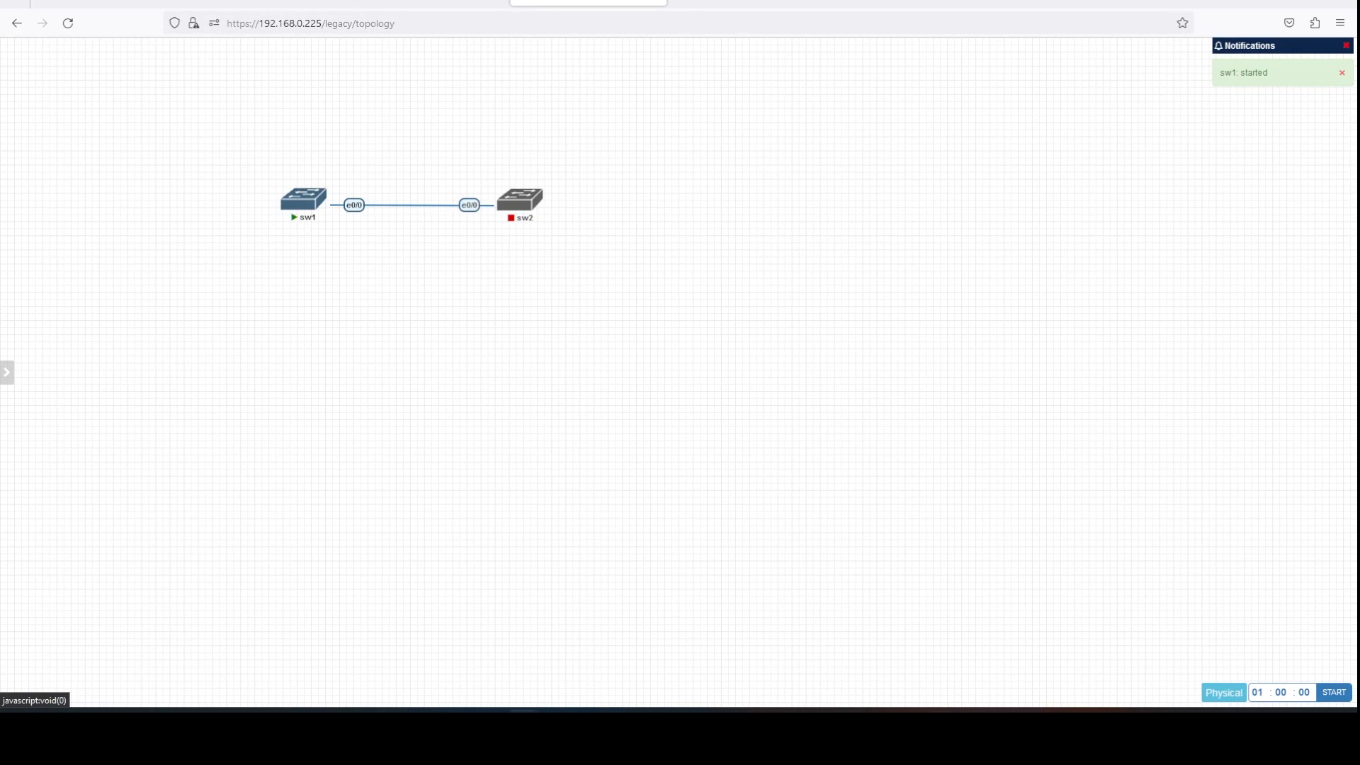
drag(531, 111, 916, 107)
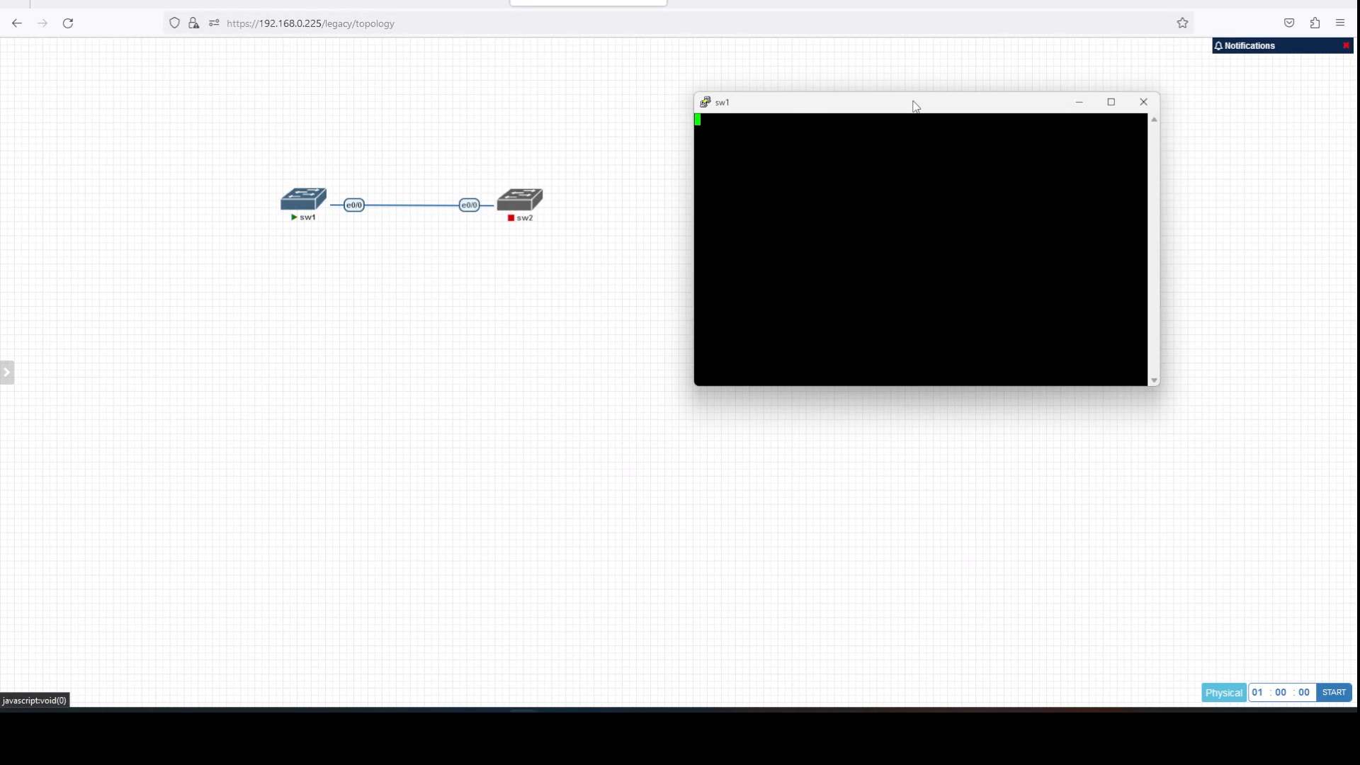
key(Return)
text(en)
key(Return)
text(show config)
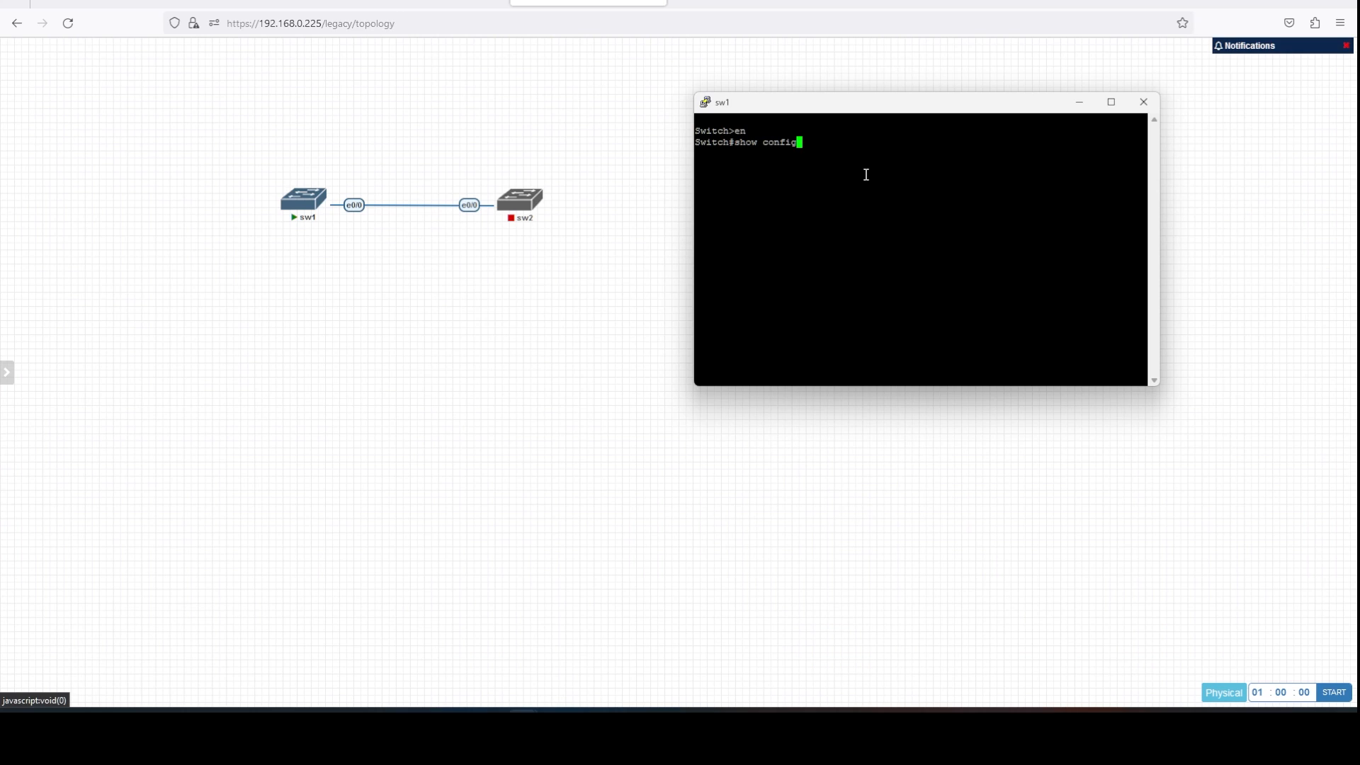
key(Return)
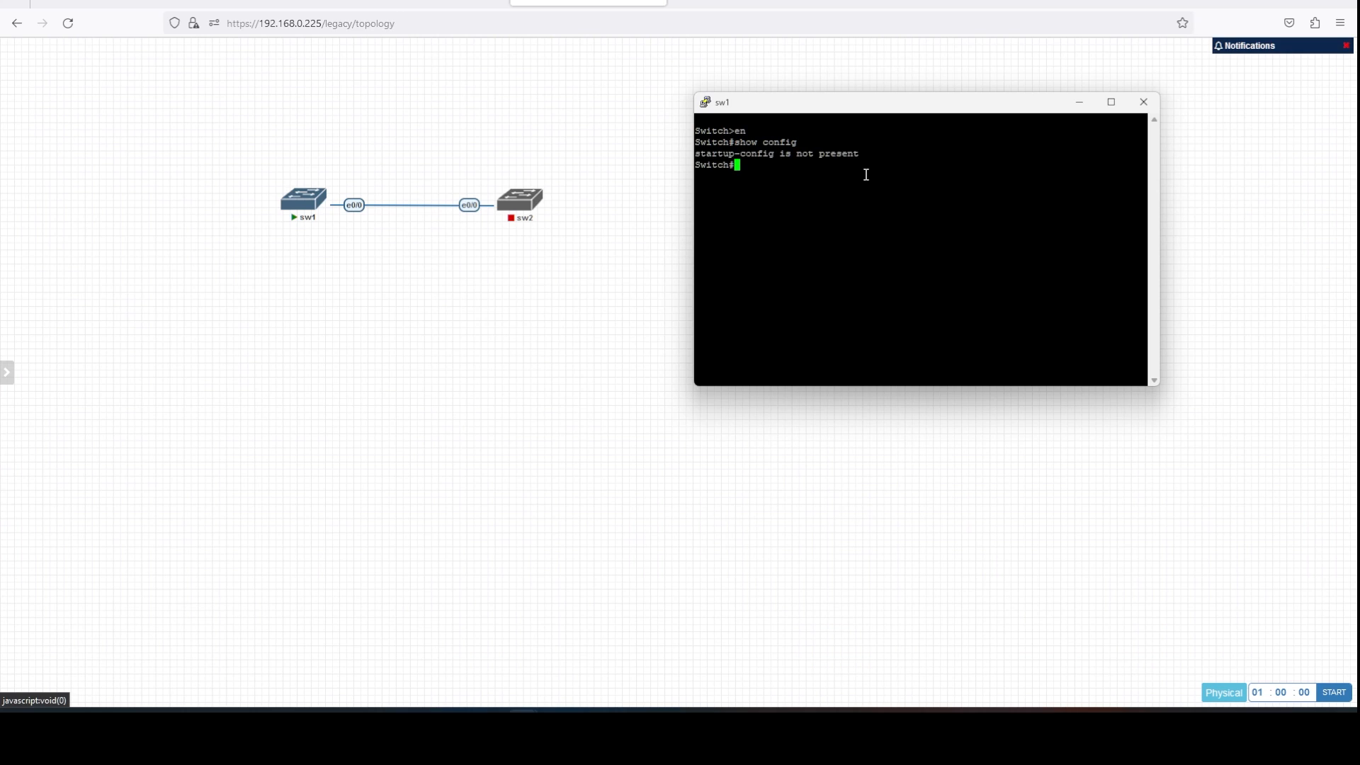
text(show run)
key(Return)
key(space)
key(space)
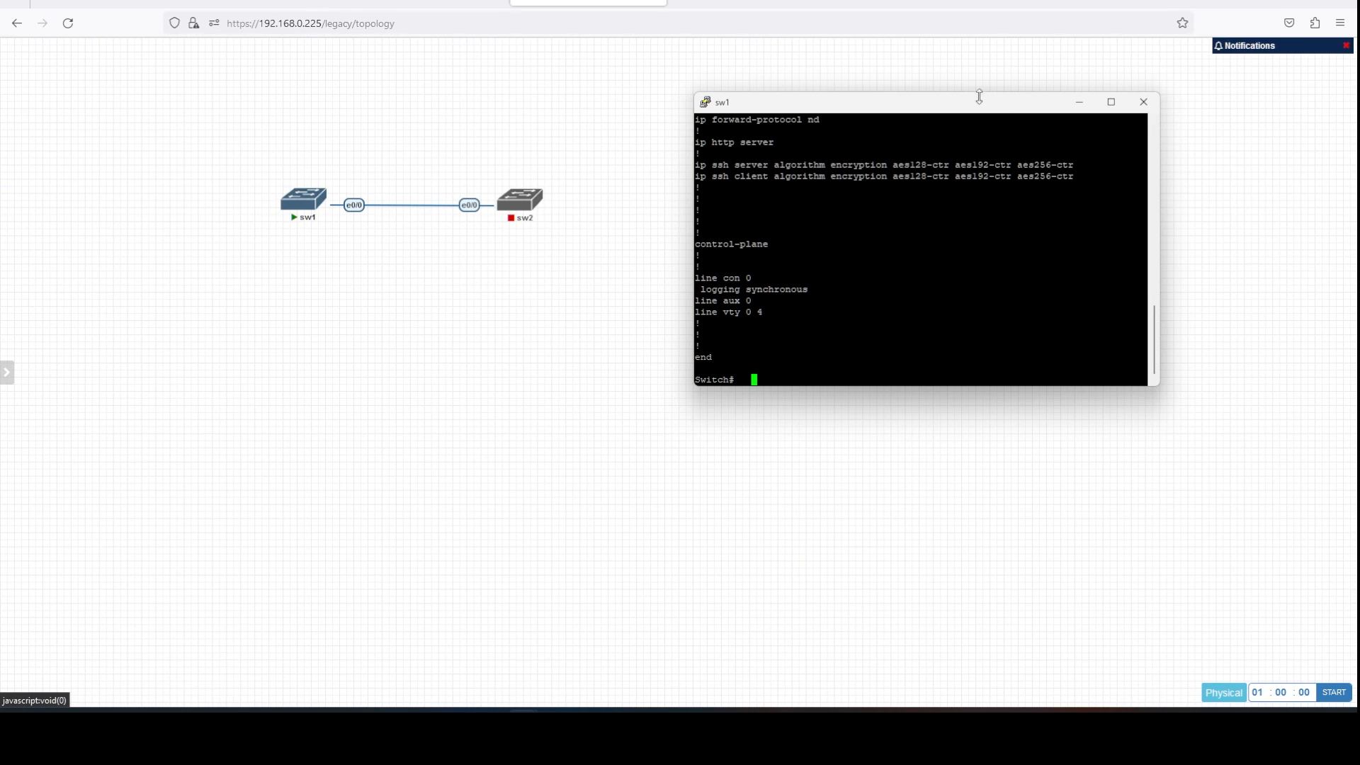
drag(885, 112, 746, 125)
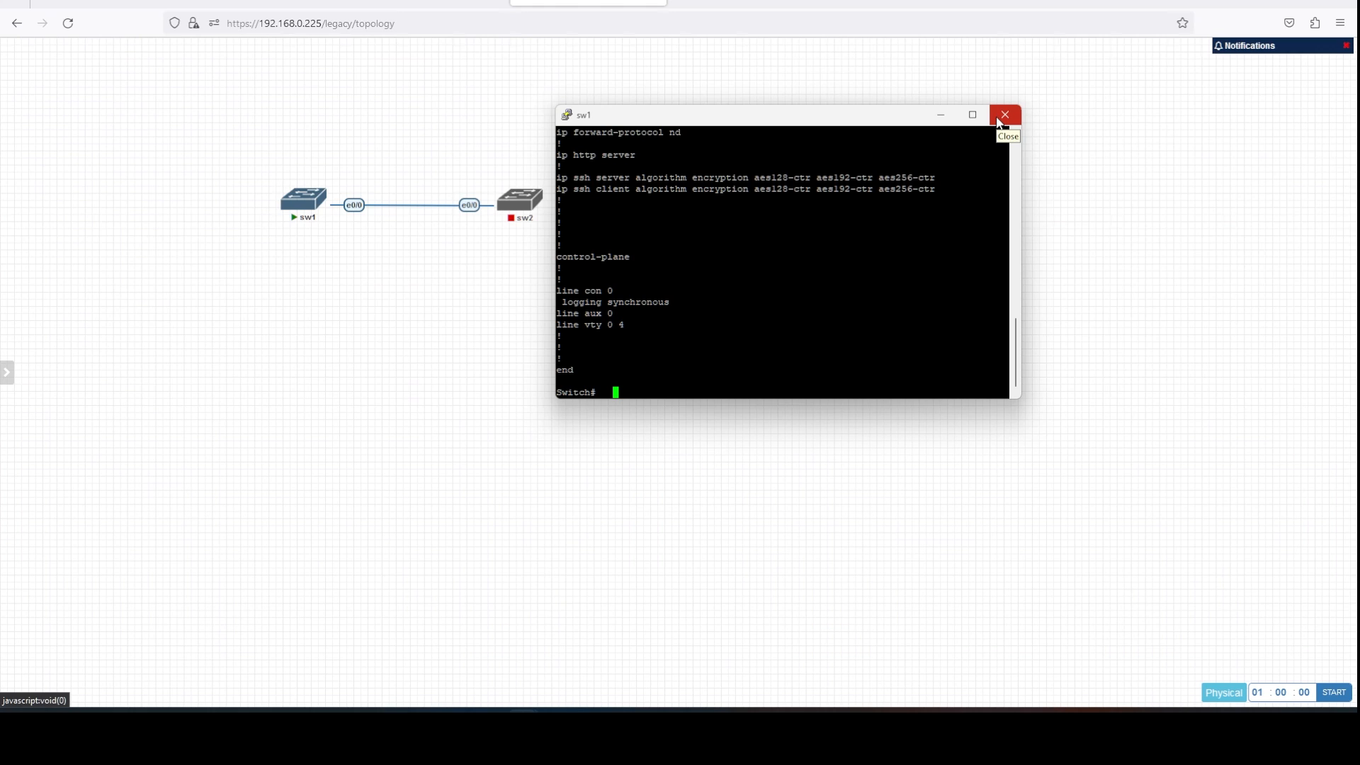
Close the sw1 console, make the link a Bezier curve, and reposition sw1 and sw2.
click(999, 122)
right_click(355, 206)
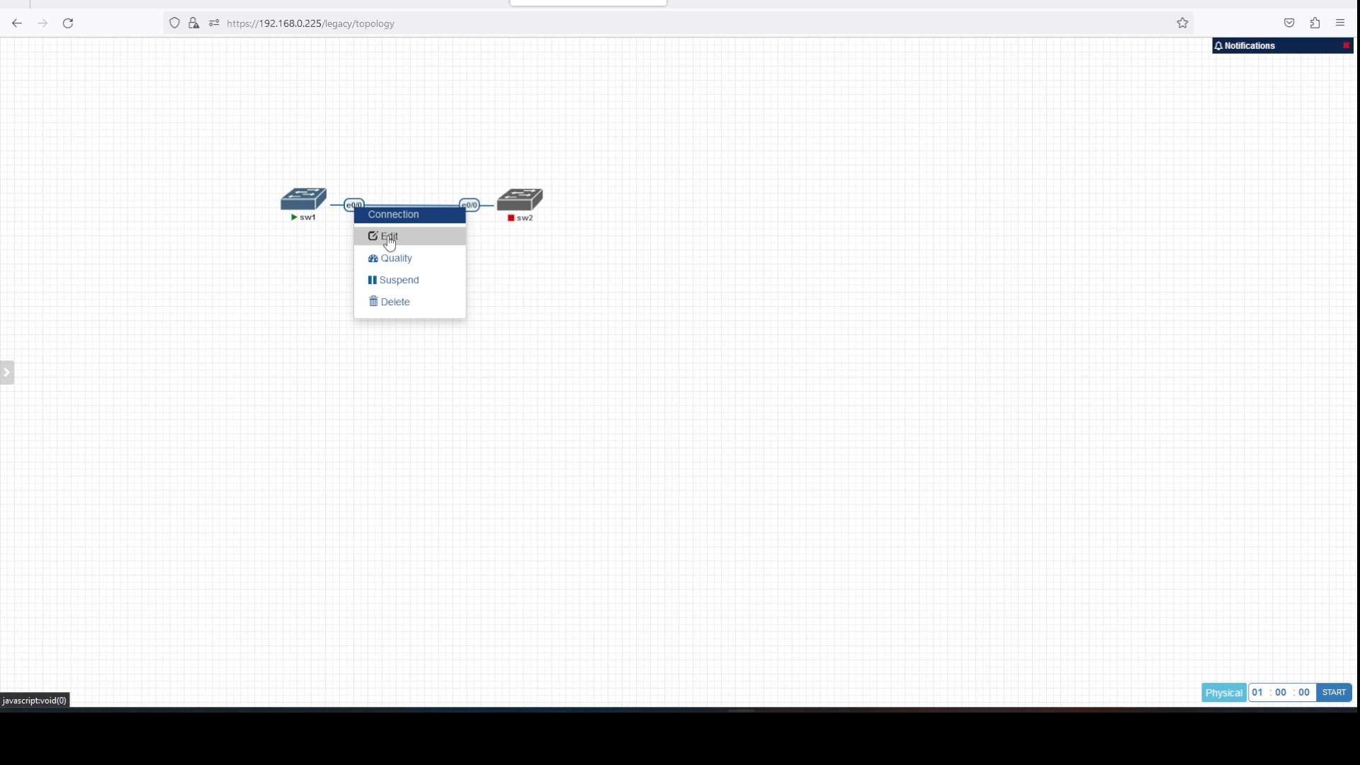
click(389, 238)
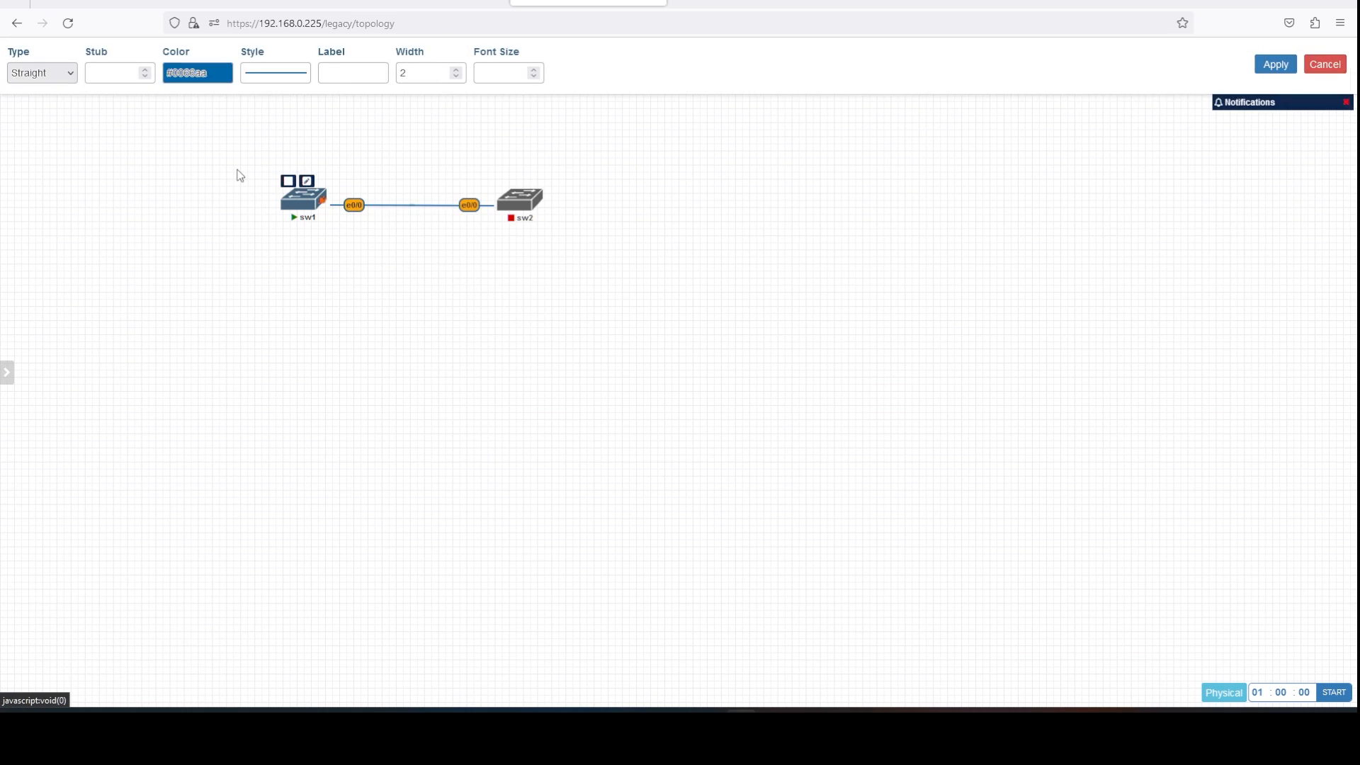
click(61, 78)
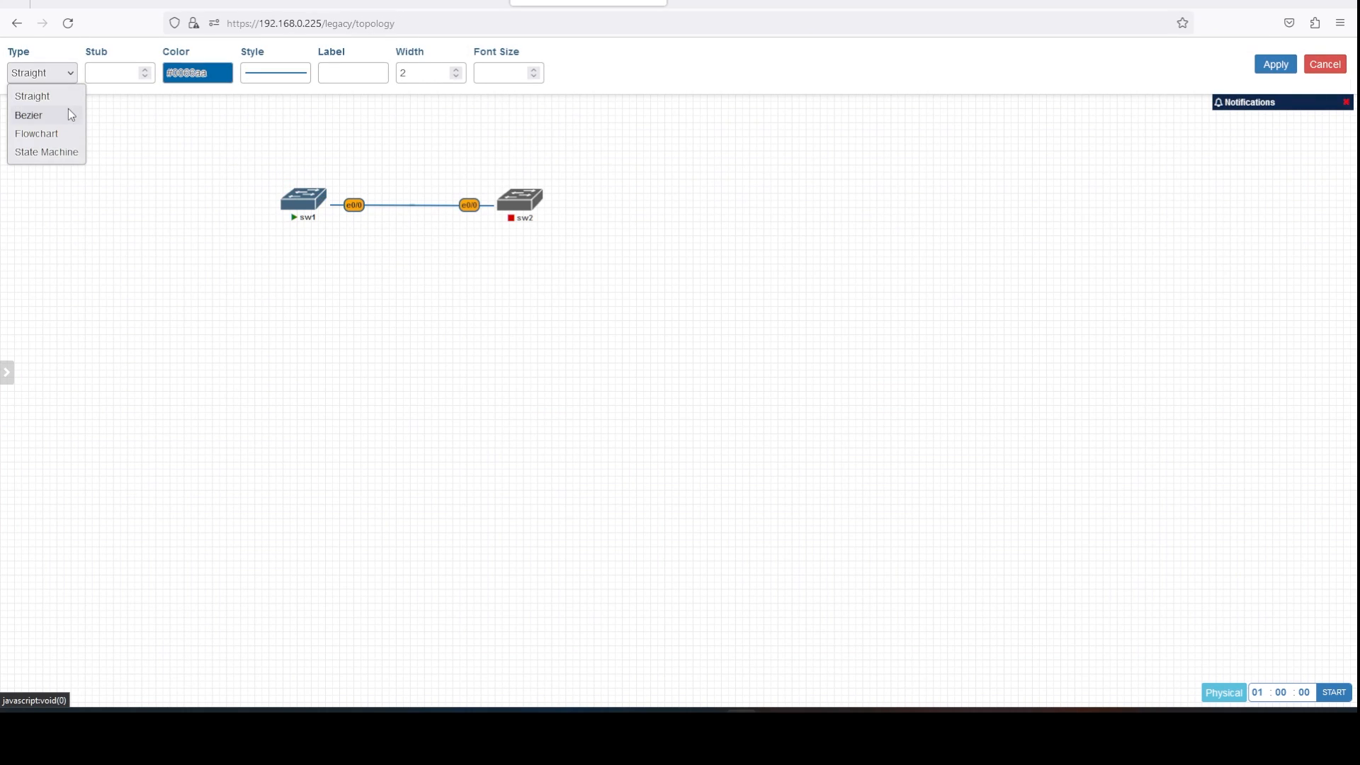
click(68, 108)
drag(307, 215, 379, 359)
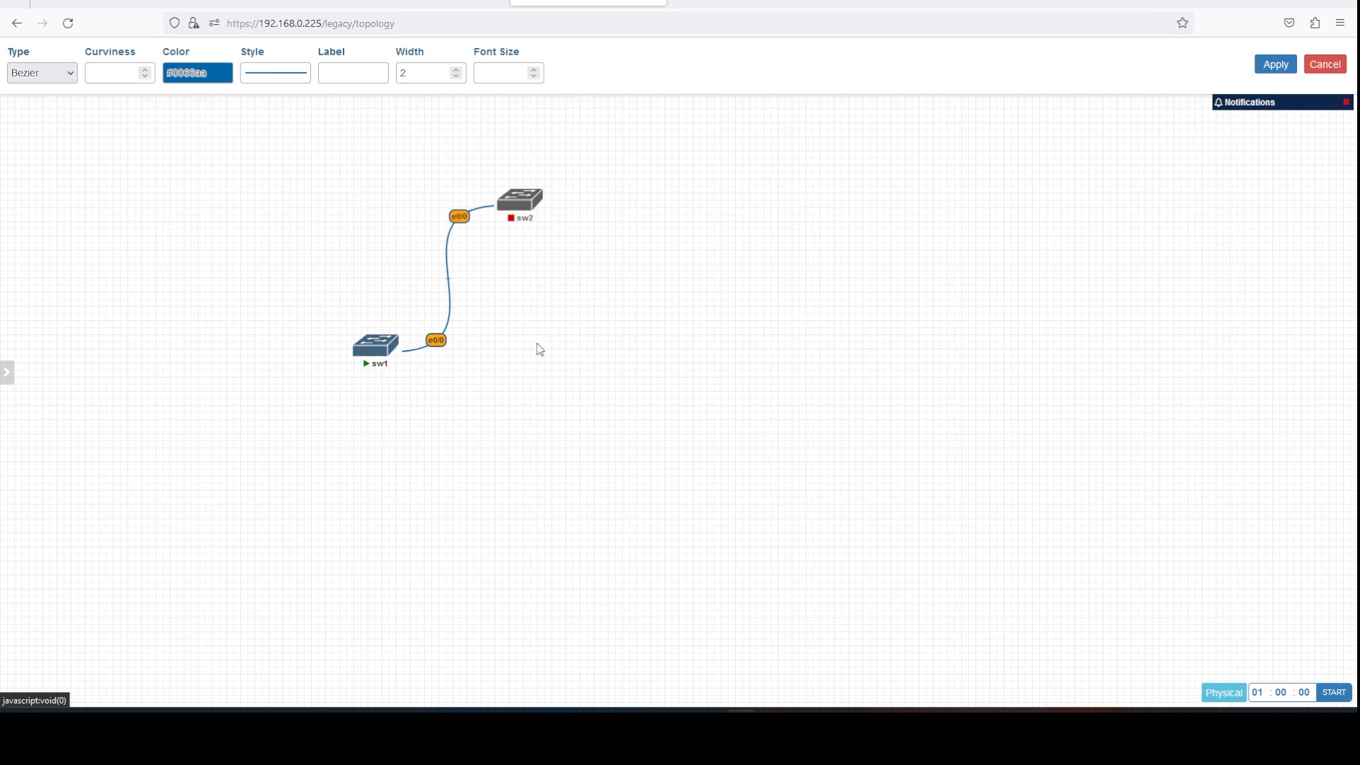
click(1272, 63)
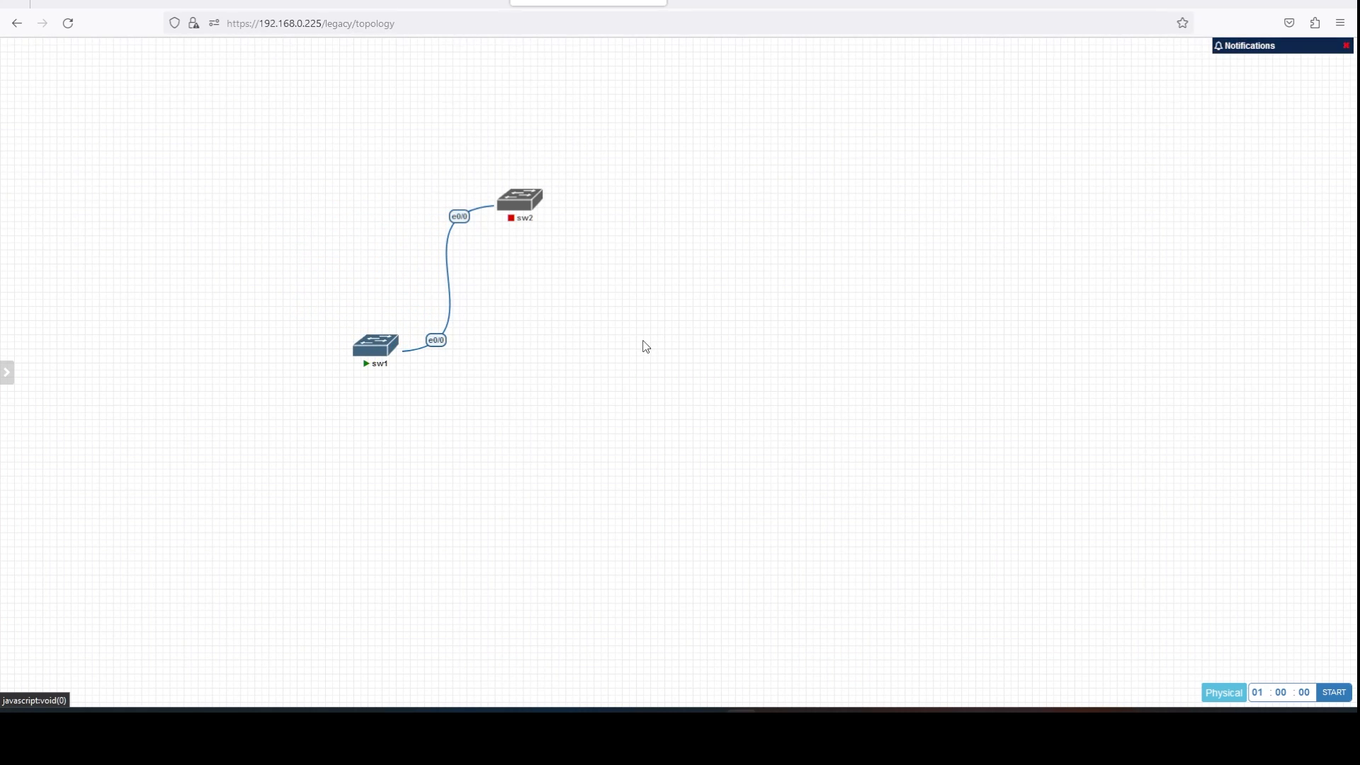
mouse_move(518, 206)
mouse_down()
mouse_move(583, 309)
mouse_move(514, 221)
mouse_up()
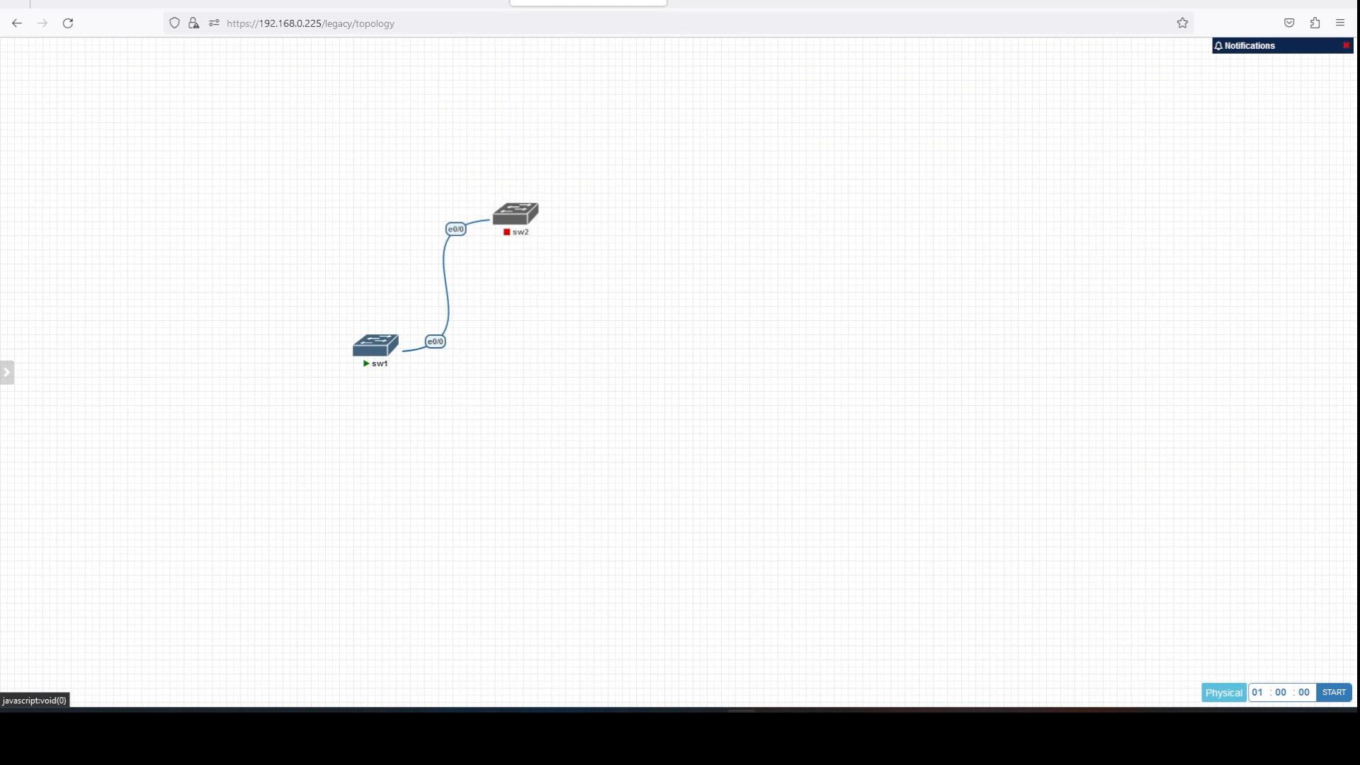
Bring PuTTY into view to check the paloalto-10.1.0 download, then move it aside.
drag(0, 76, 486, 77)
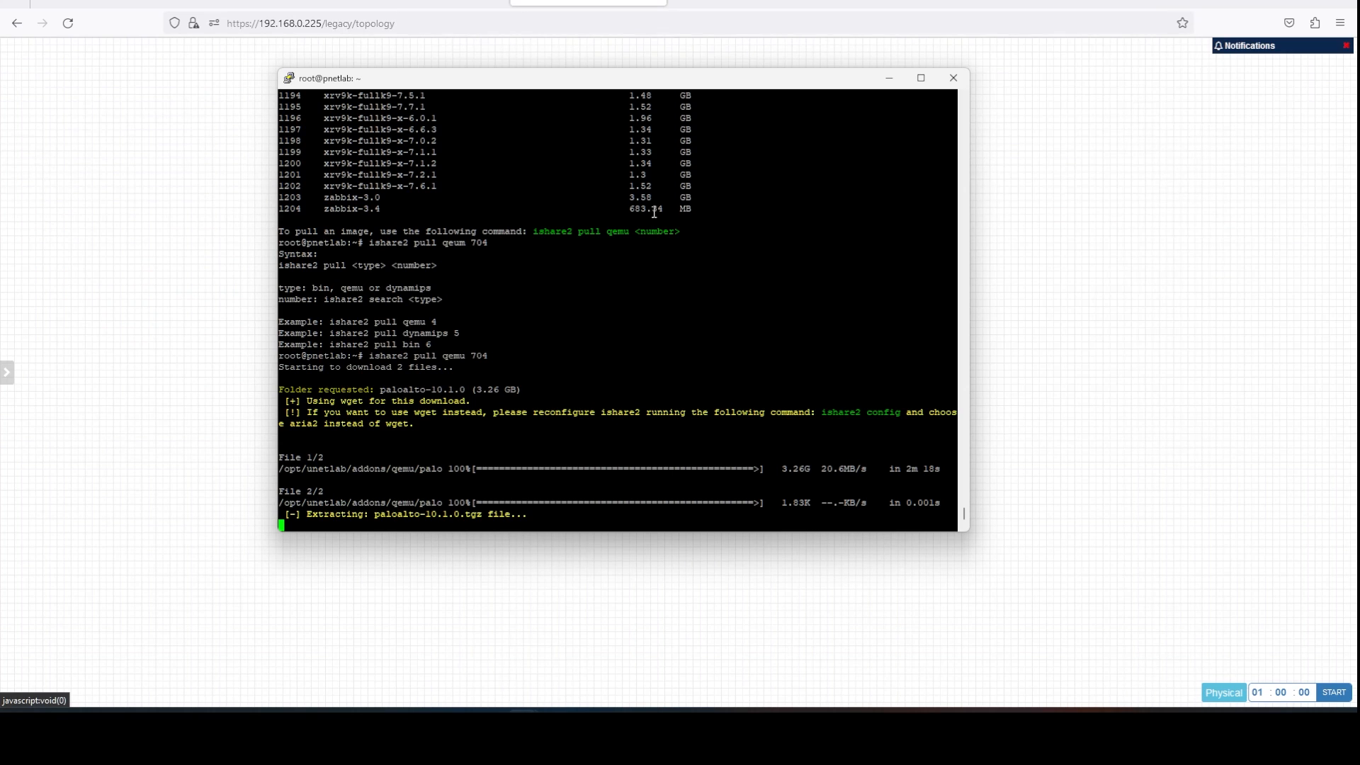
drag(707, 86, 565, 83)
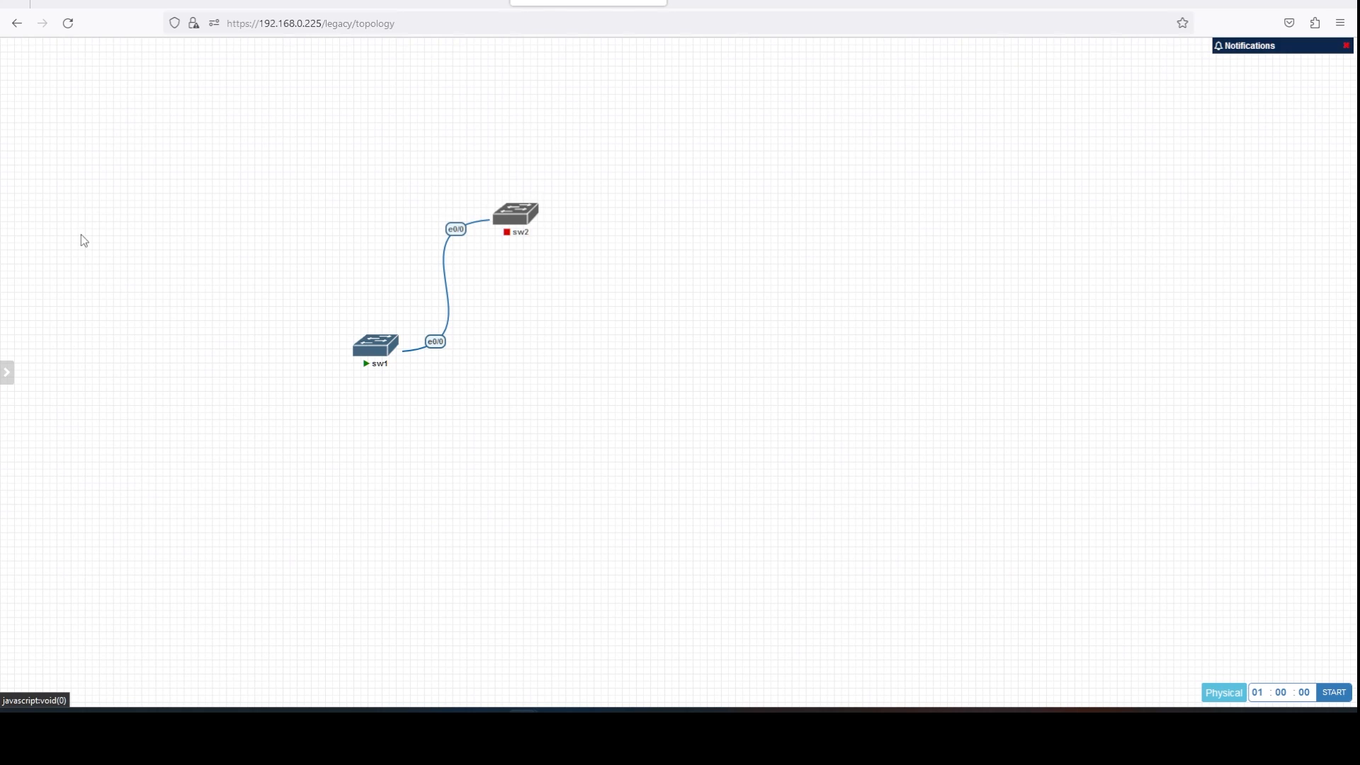
mouse_move(40, 225)
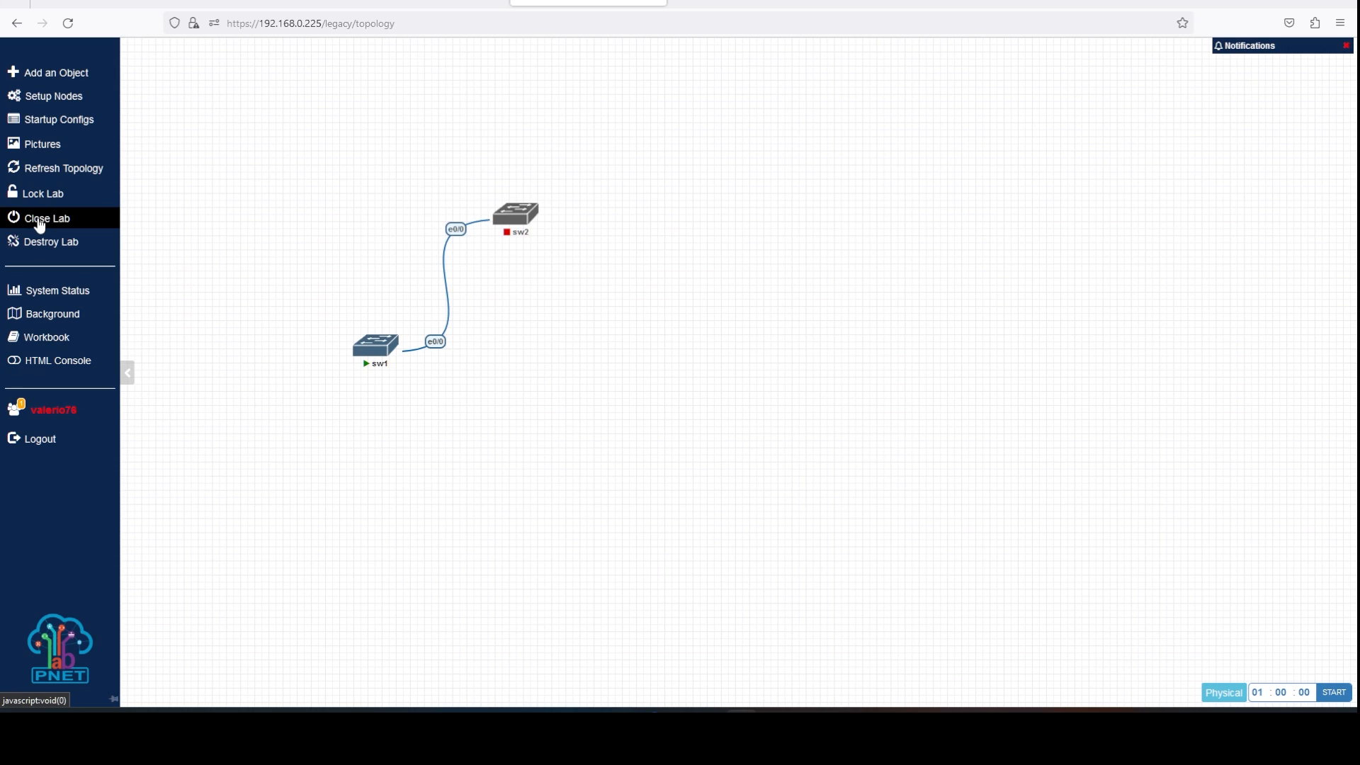
Close the lab and run Fix Permission from System Setting.
click(39, 222)
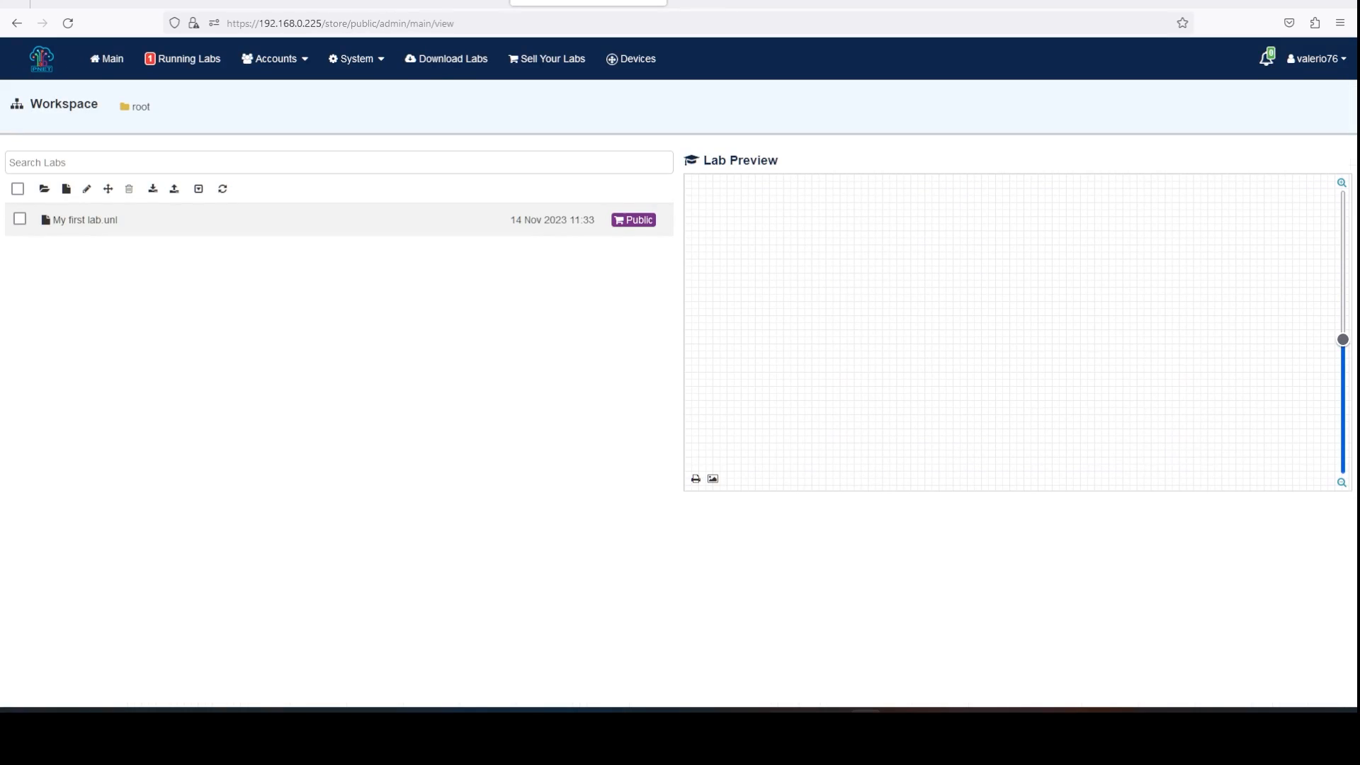
click(365, 66)
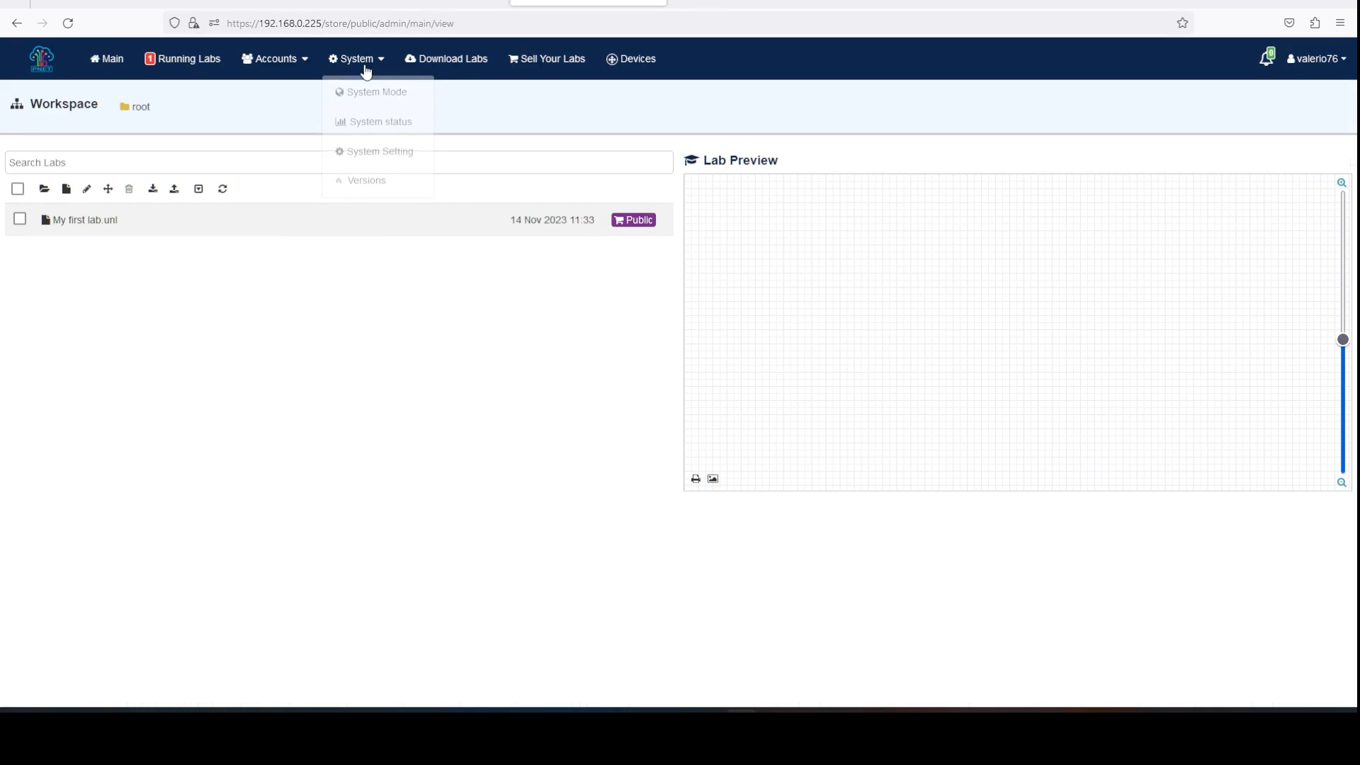
click(383, 154)
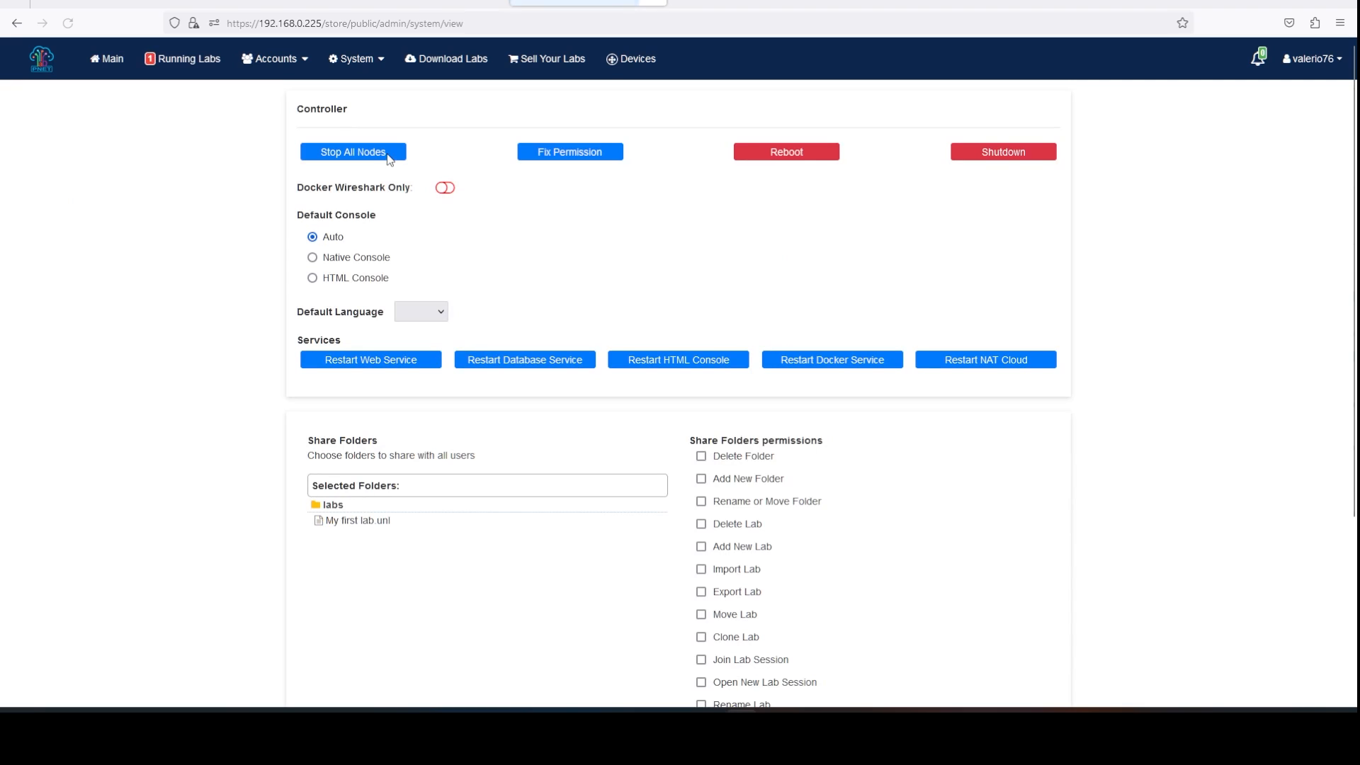
click(601, 158)
click(662, 436)
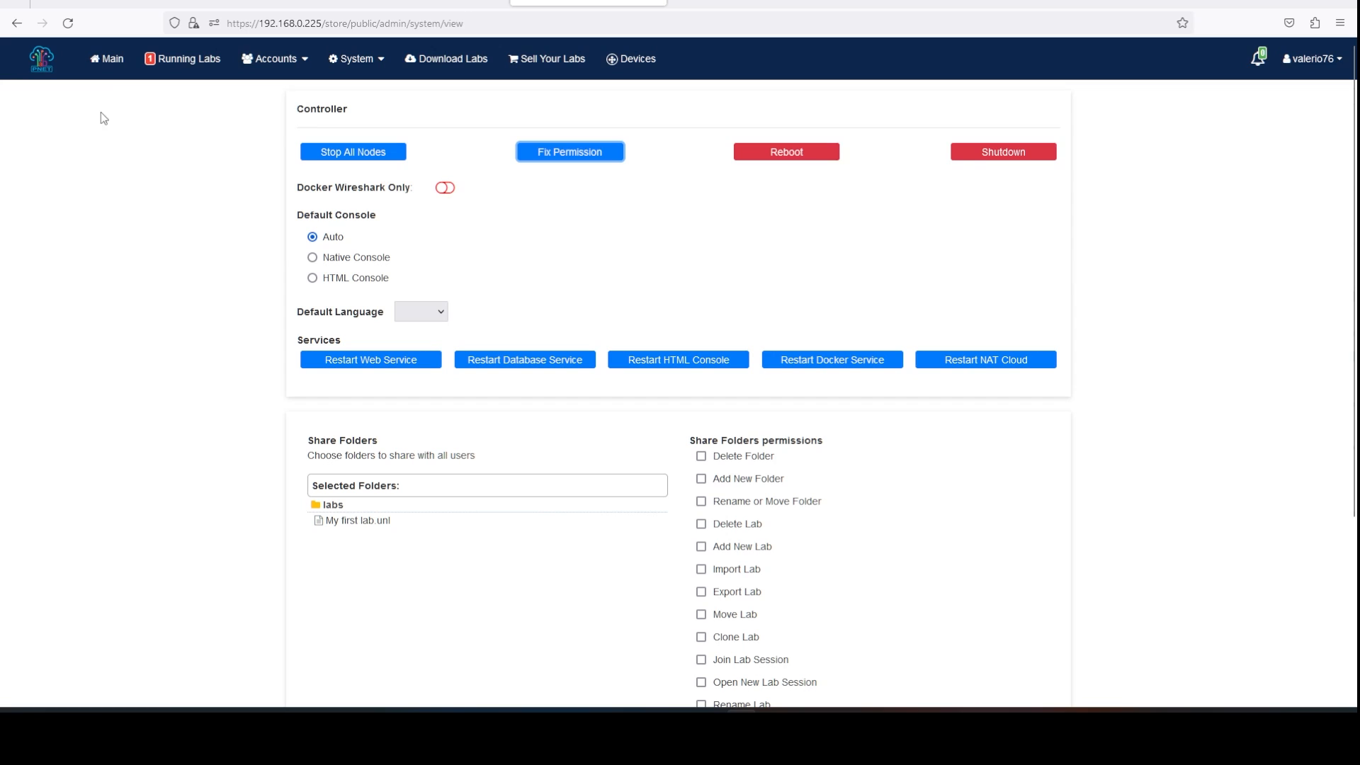
Reopen My first lab.unl from the Main workspace list.
click(118, 66)
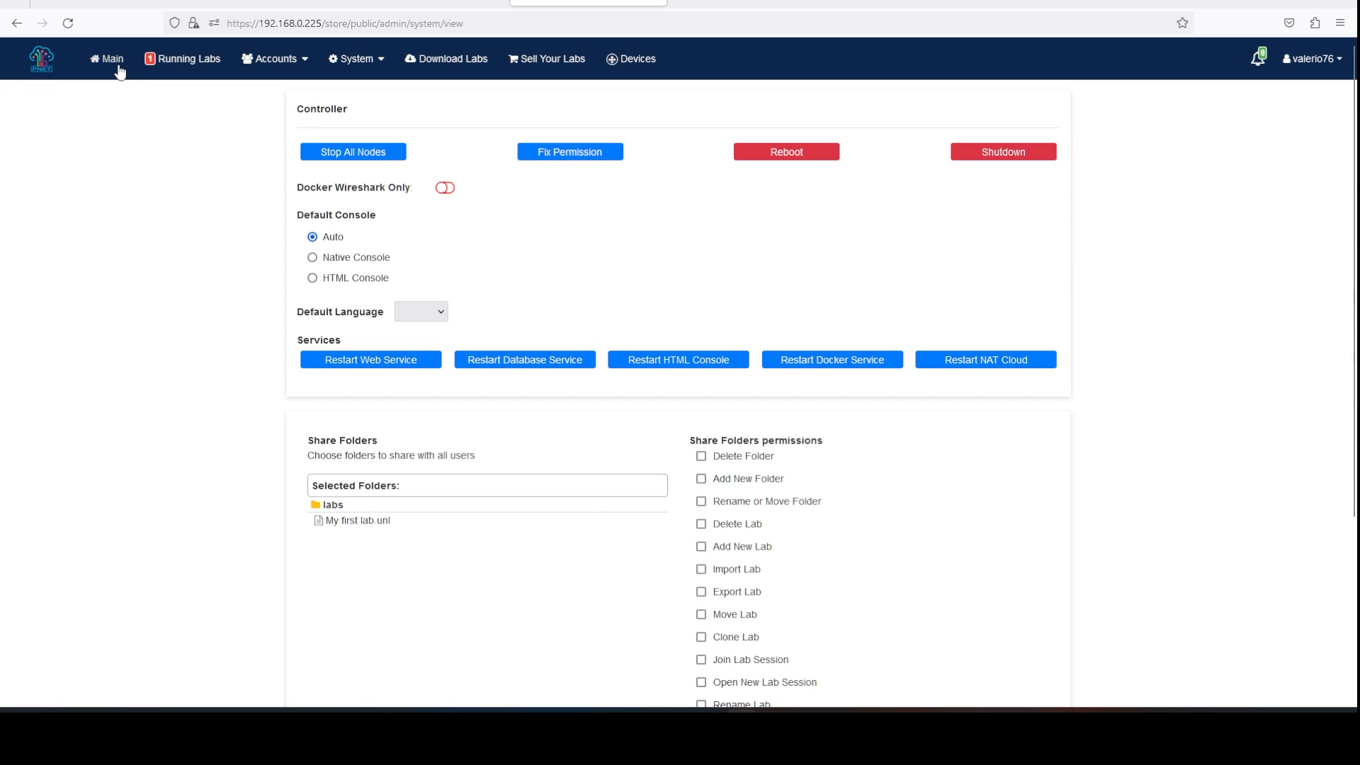
click(115, 58)
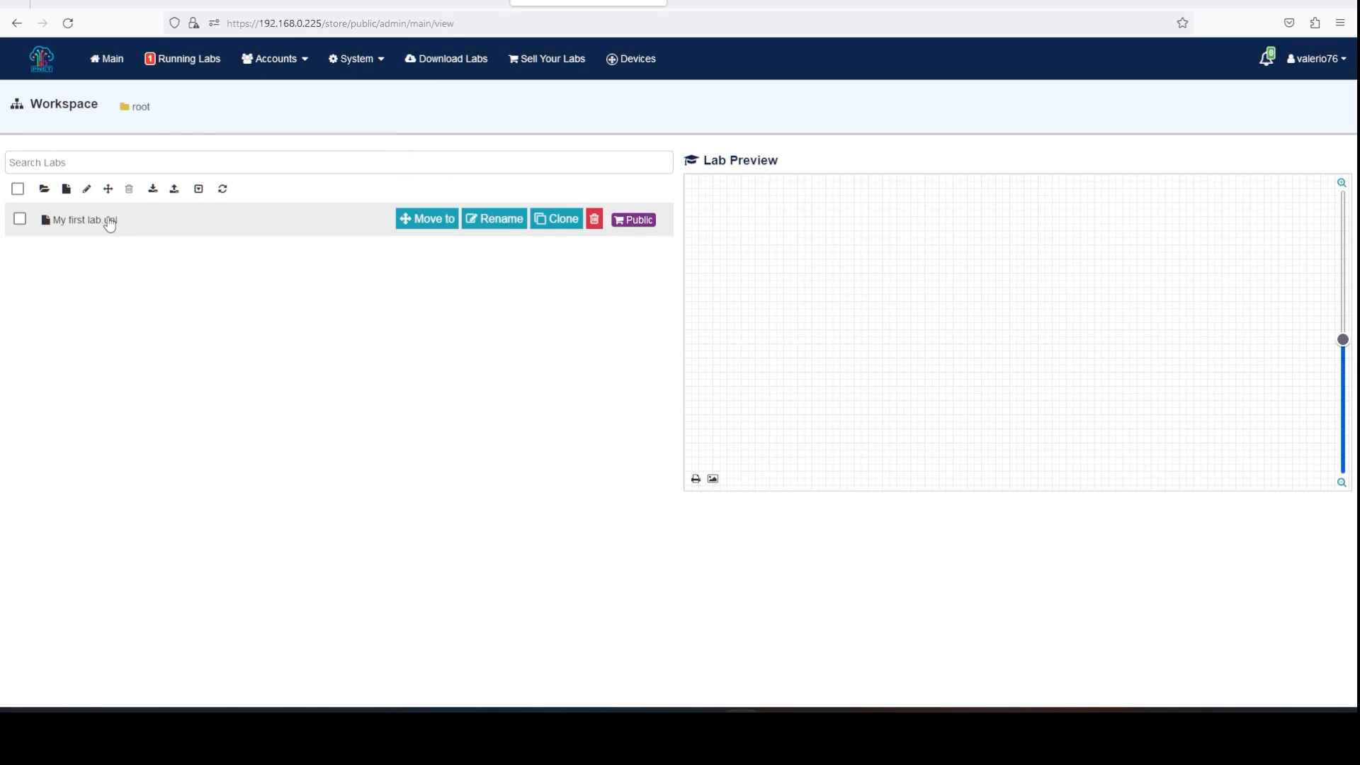
click(109, 221)
click(709, 503)
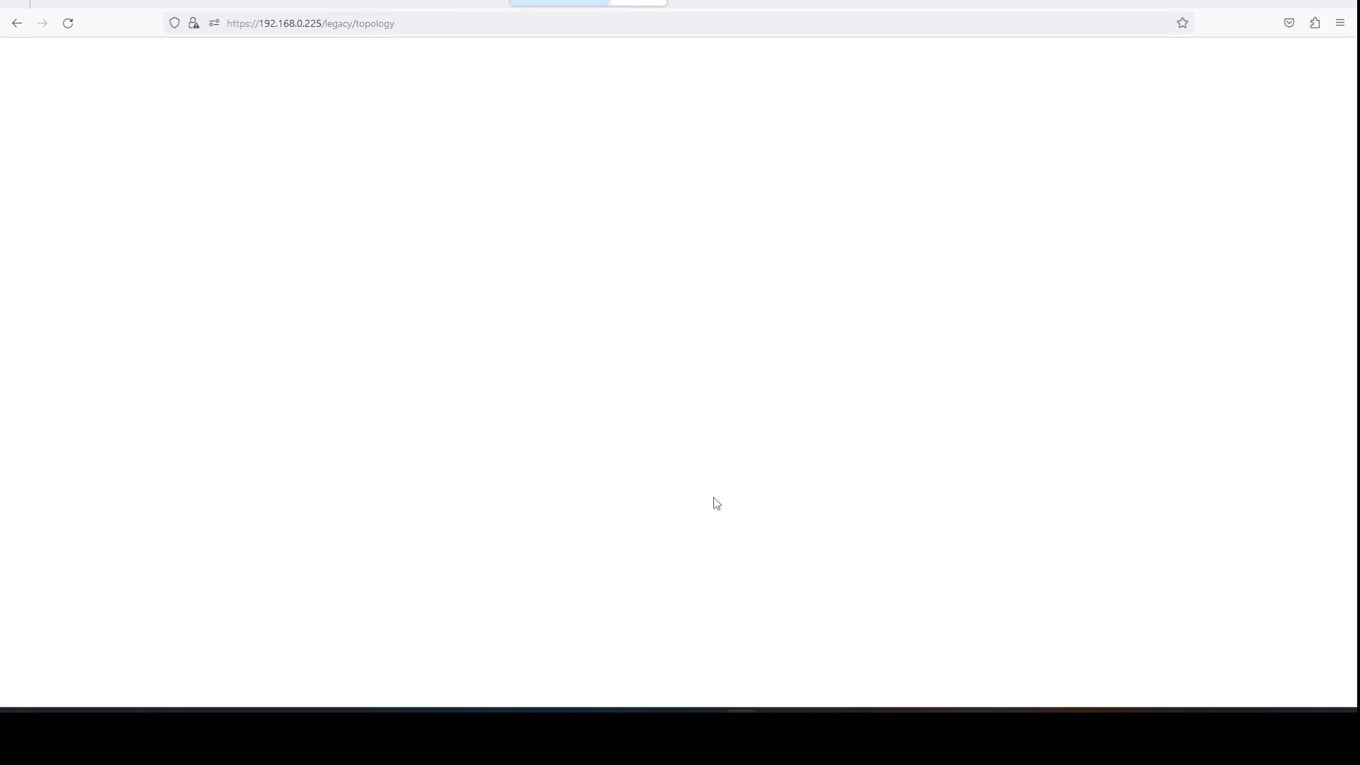
Add a PaloAlto node from the Palo Alto template, keeping QEMU version 2.12.0.
right_click(265, 141)
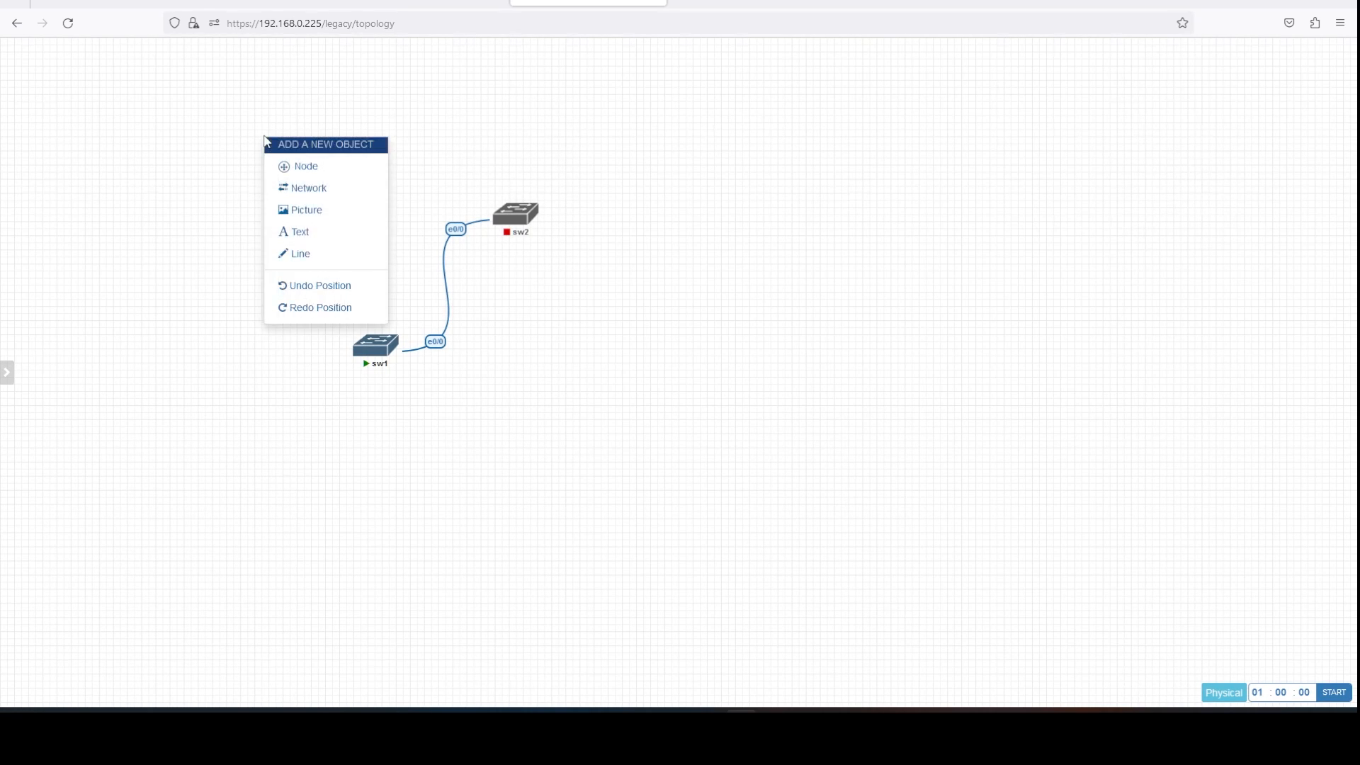
click(300, 169)
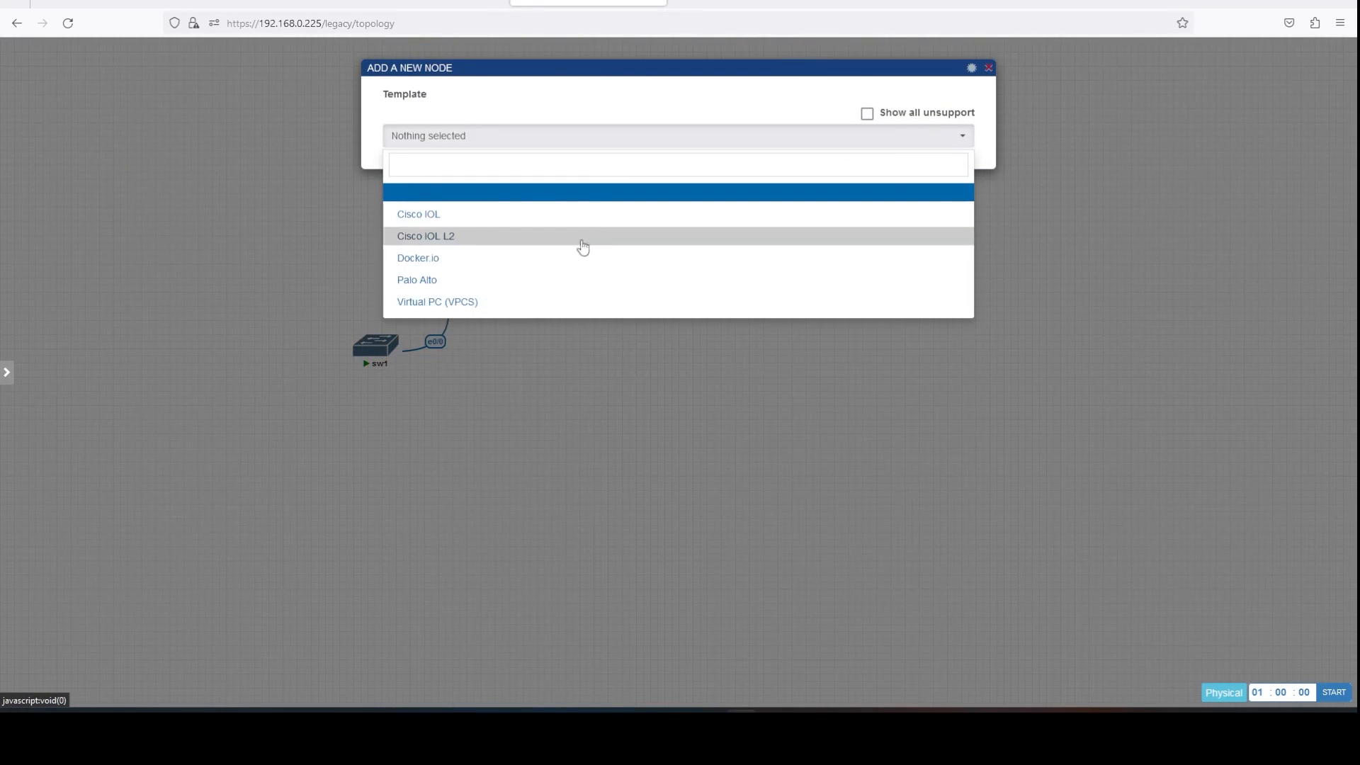
click(536, 287)
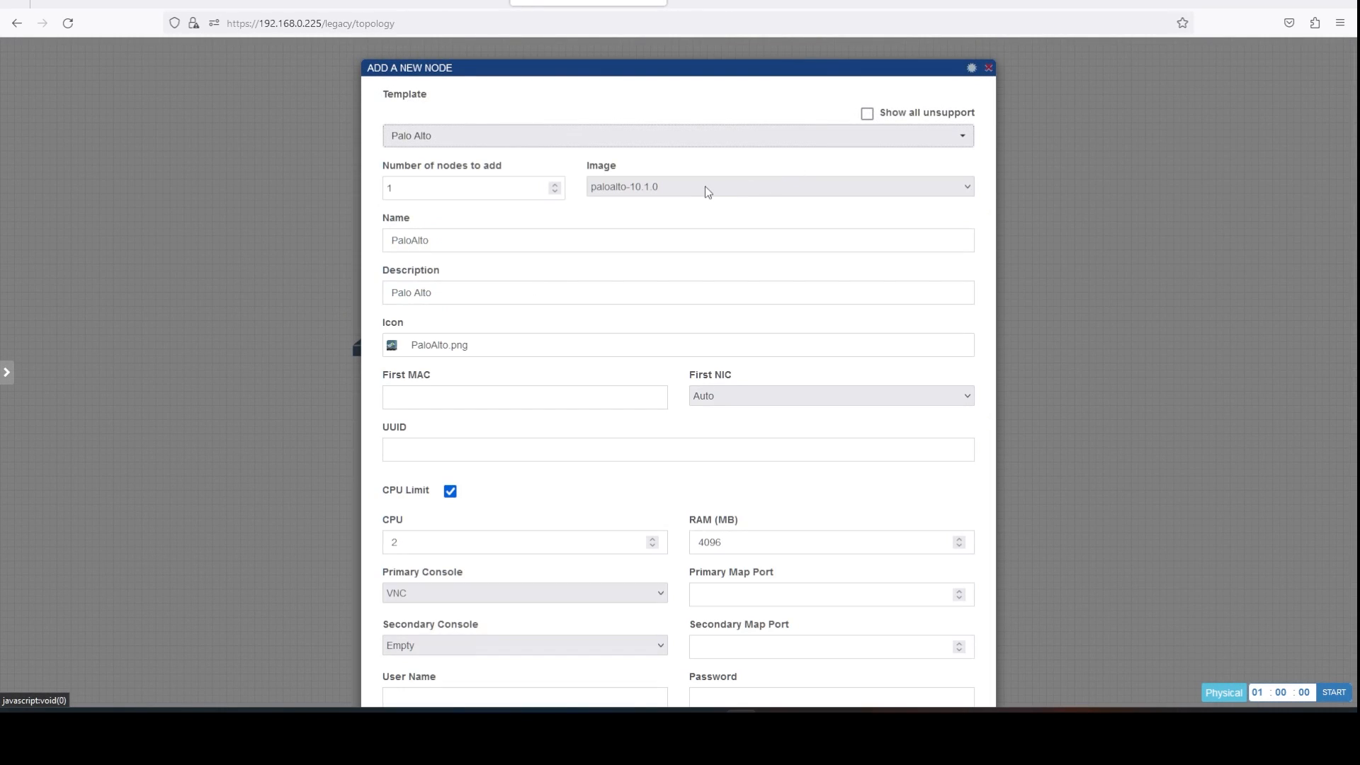
scroll(655, 368, down, 2)
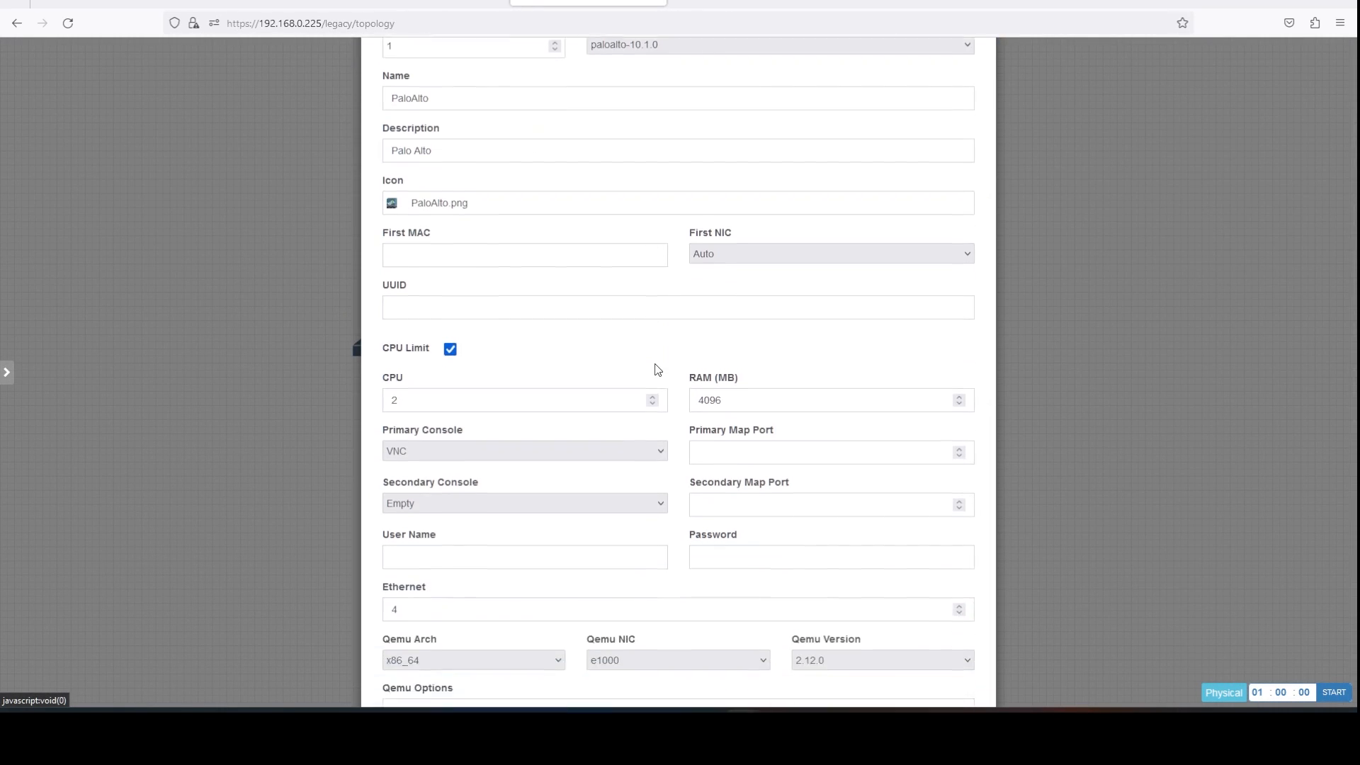
scroll(657, 368, down, 2)
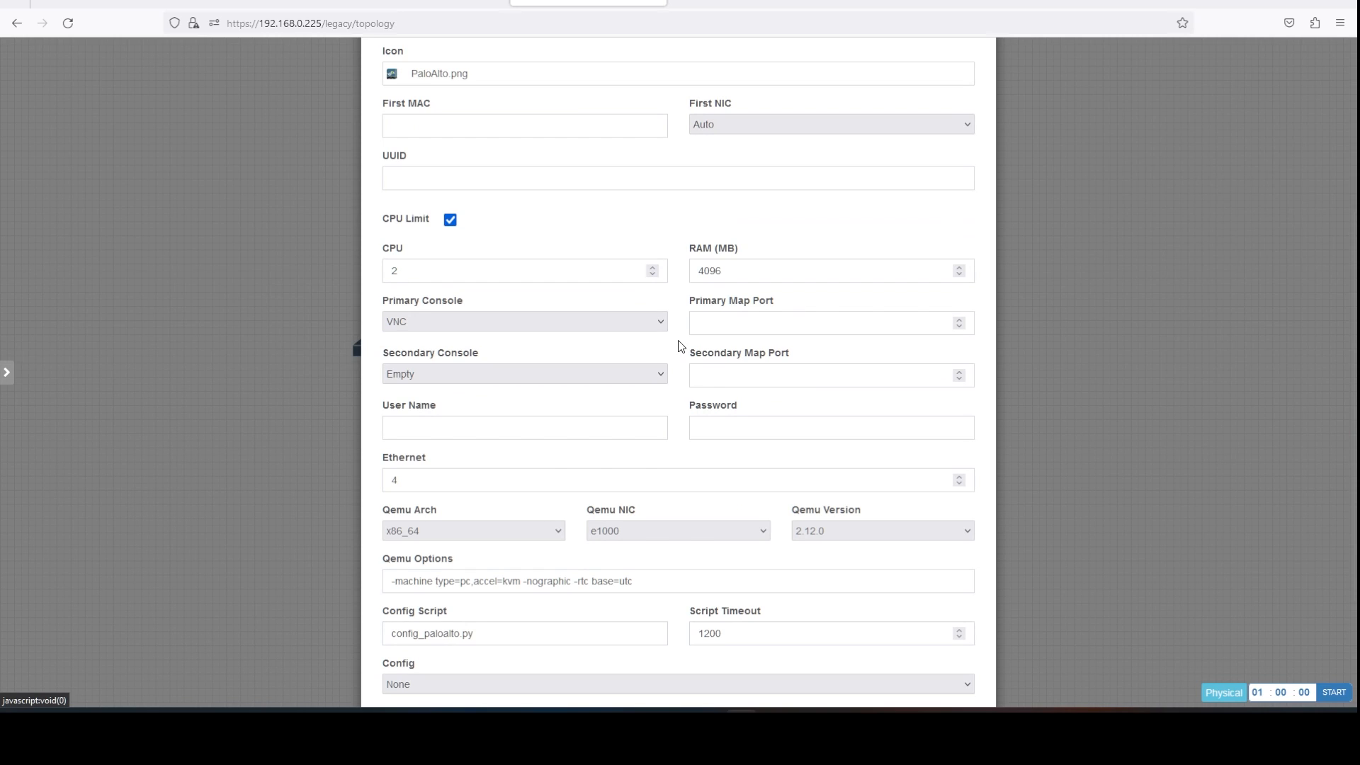
scroll(678, 346, down, 2)
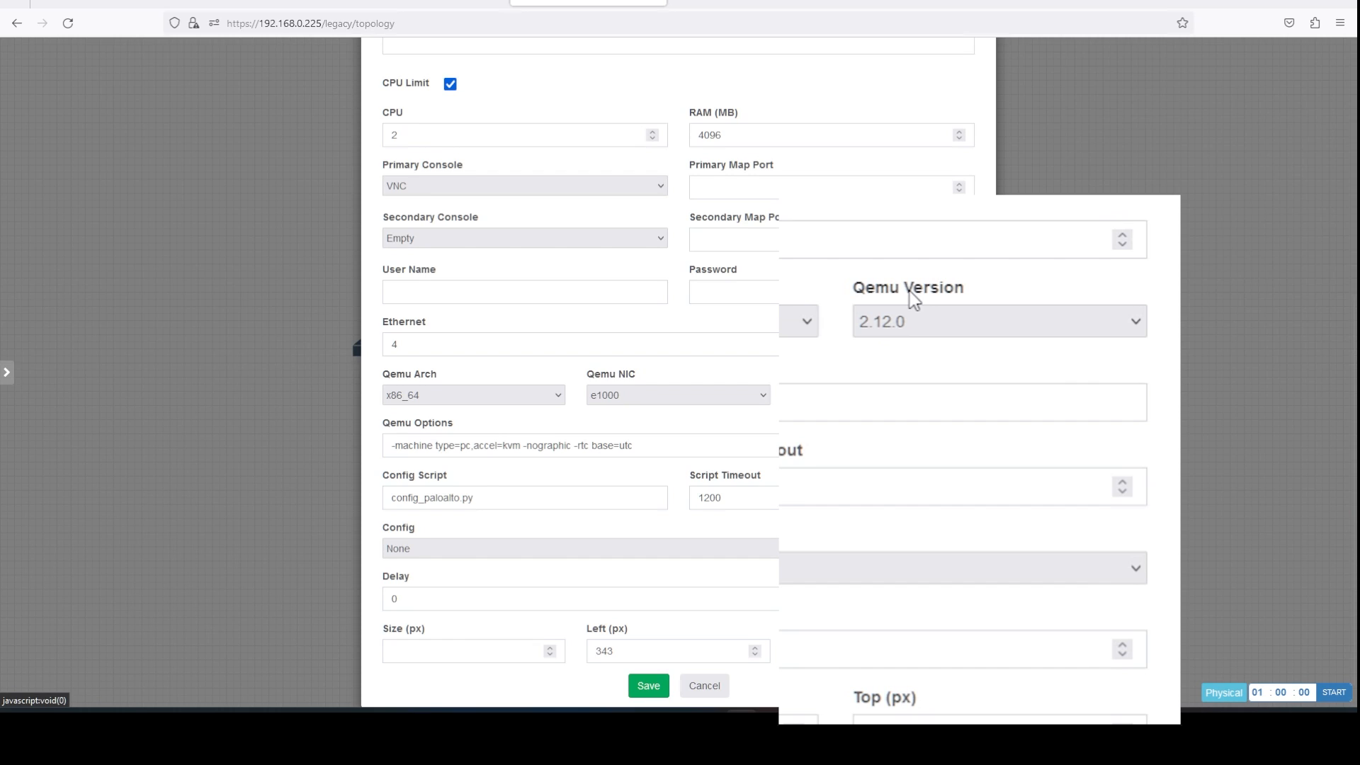
click(919, 331)
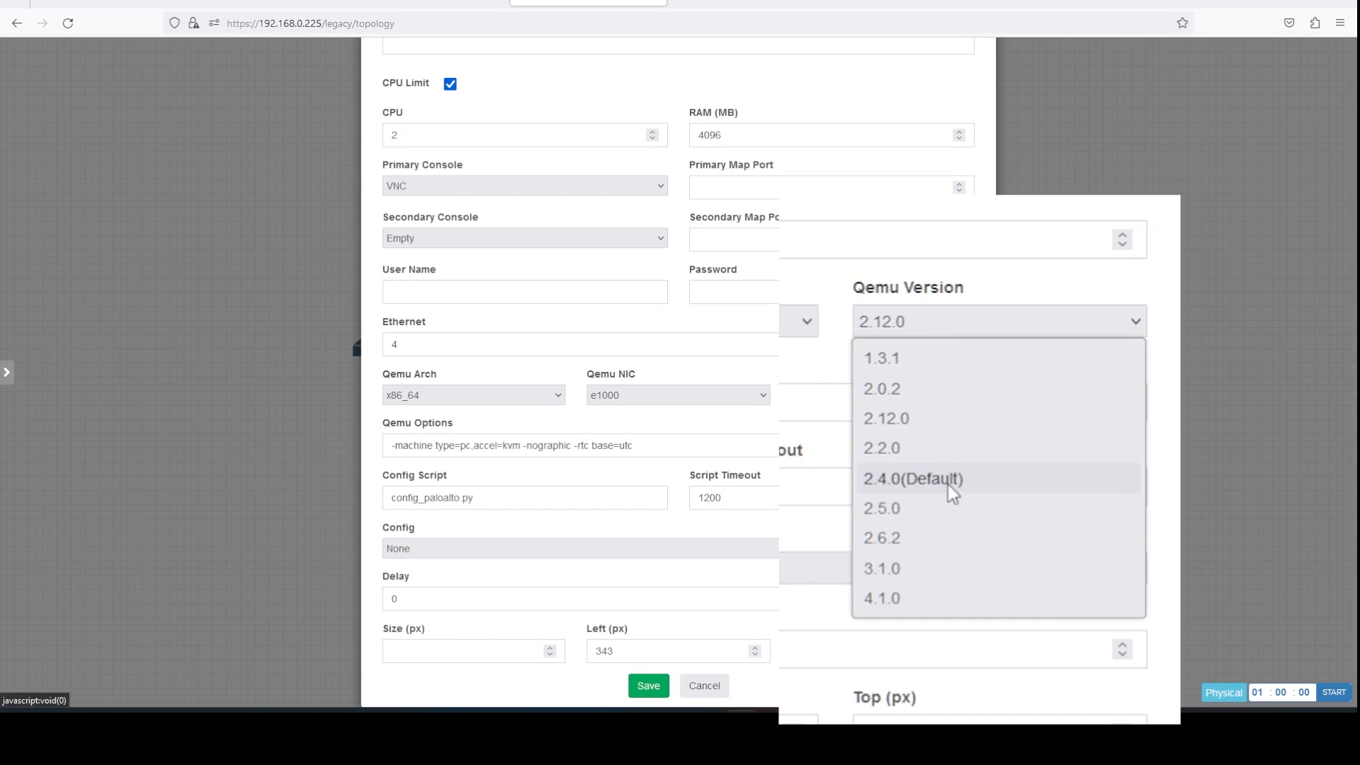
click(791, 308)
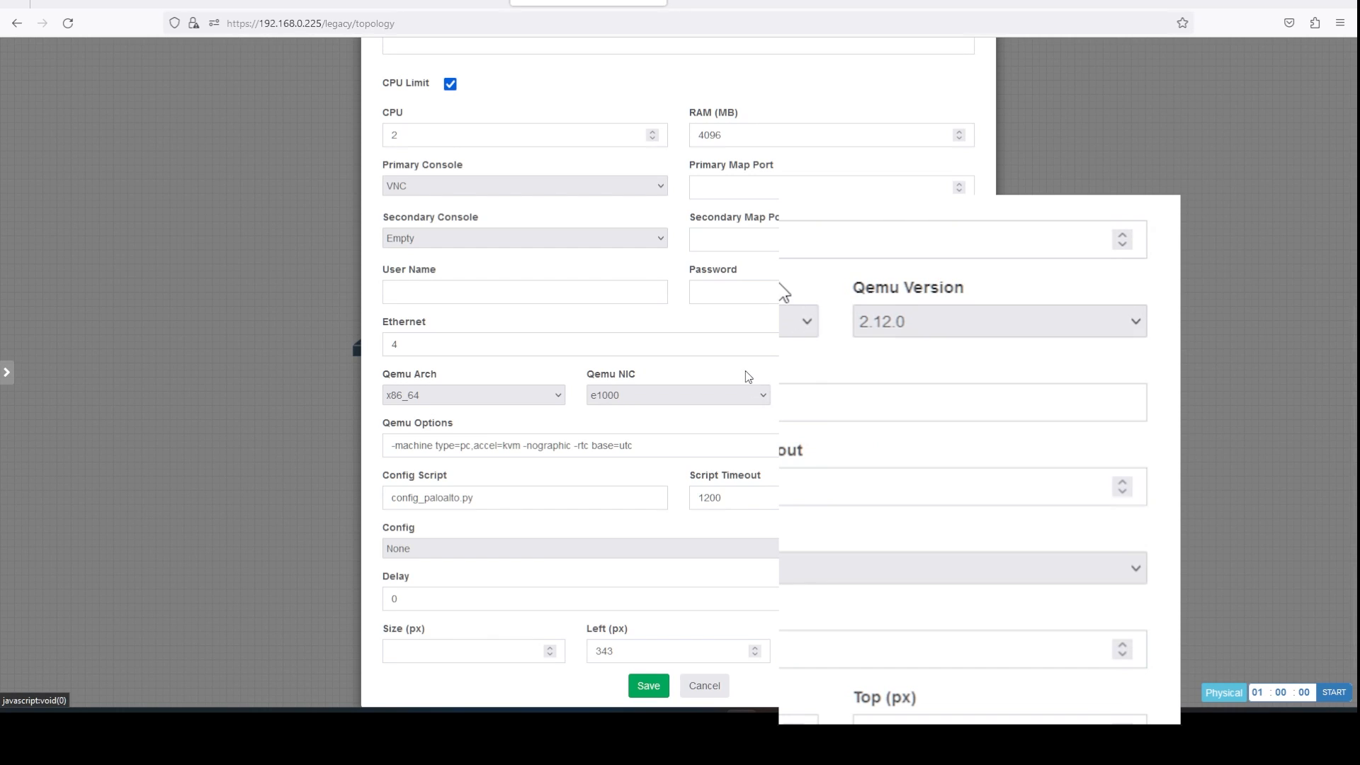
click(658, 684)
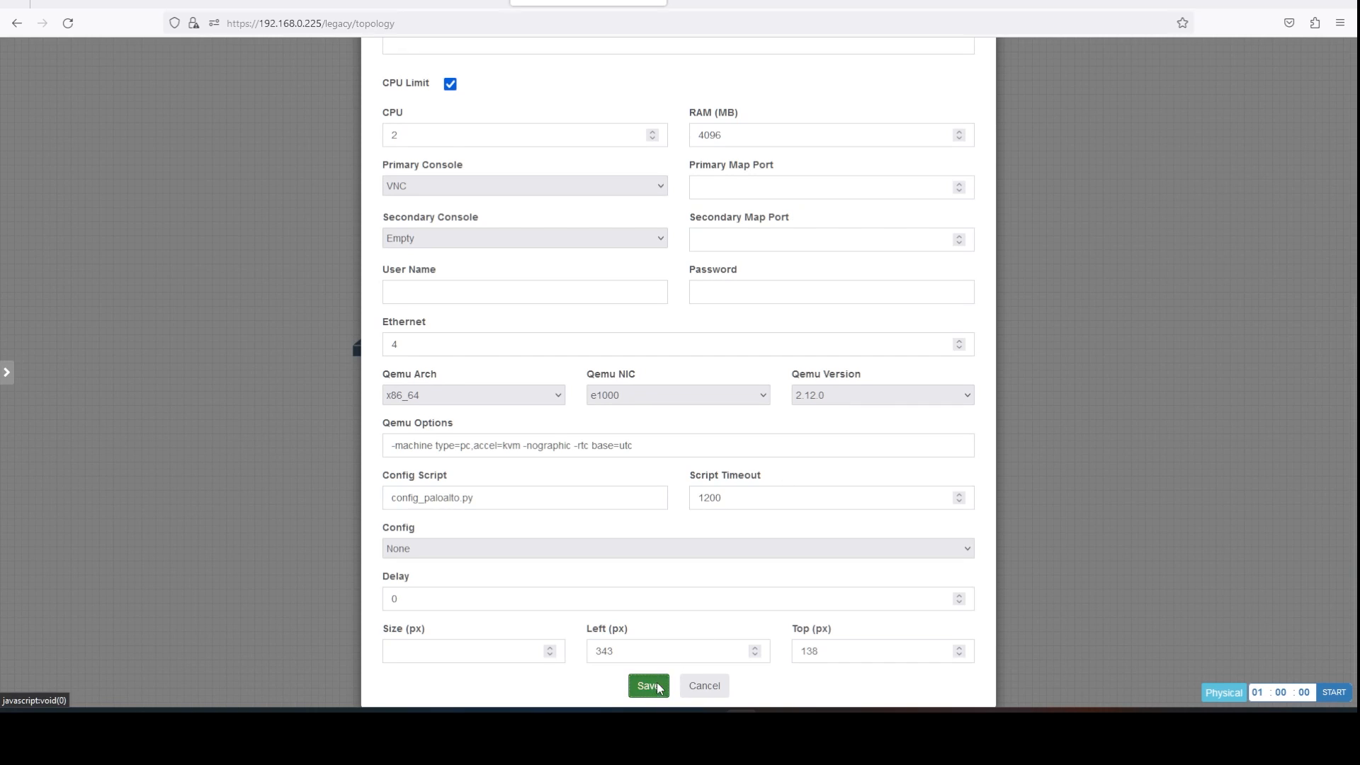
Start the PaloAlto node and connect its eth1/1 to sw1's e0/1.
mouse_move(281, 244)
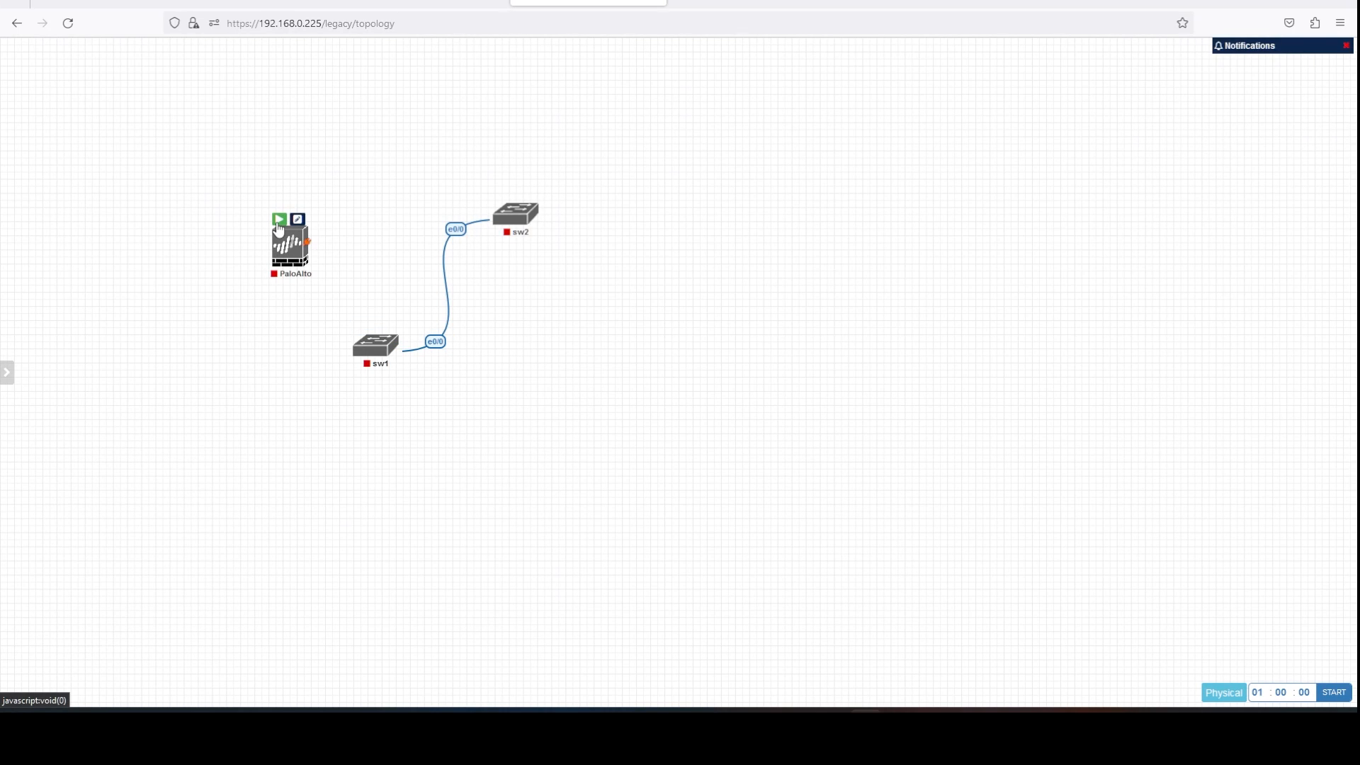
click(280, 219)
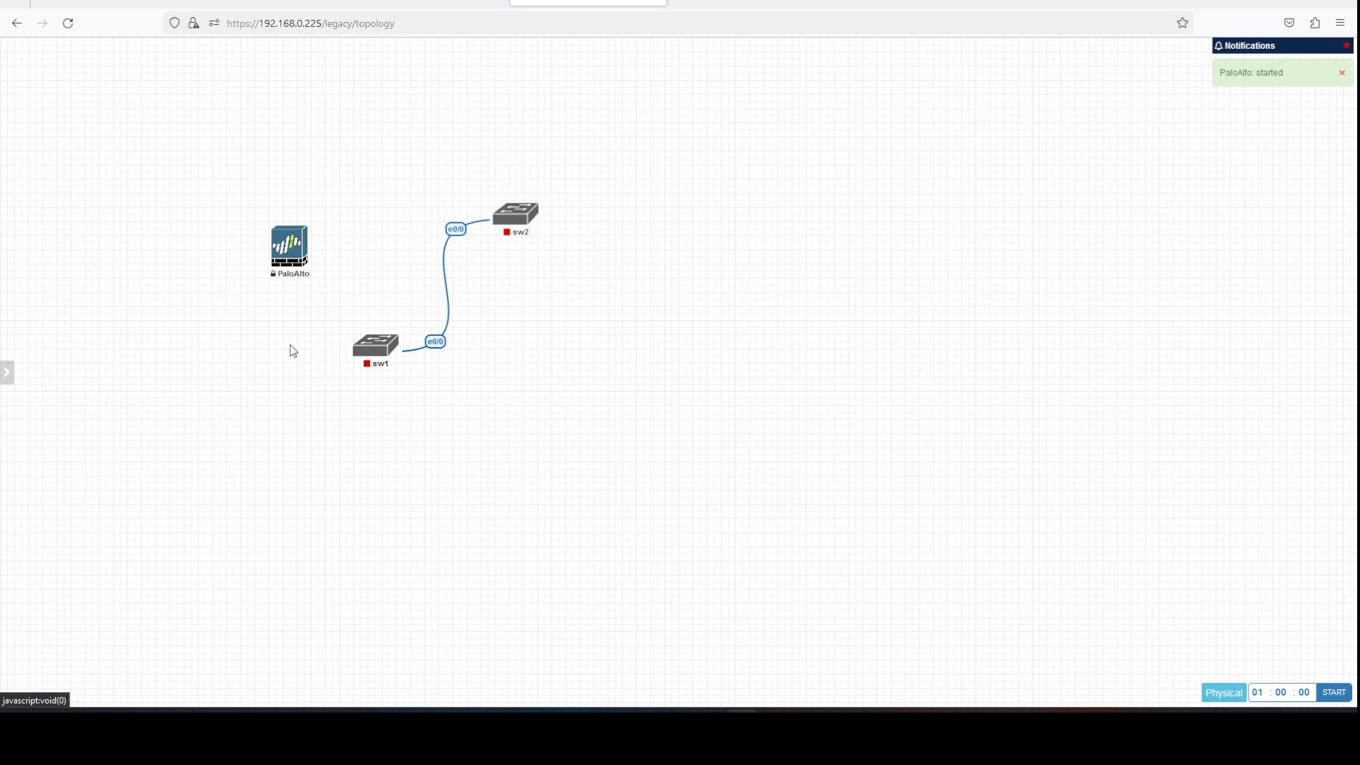
mouse_move(294, 286)
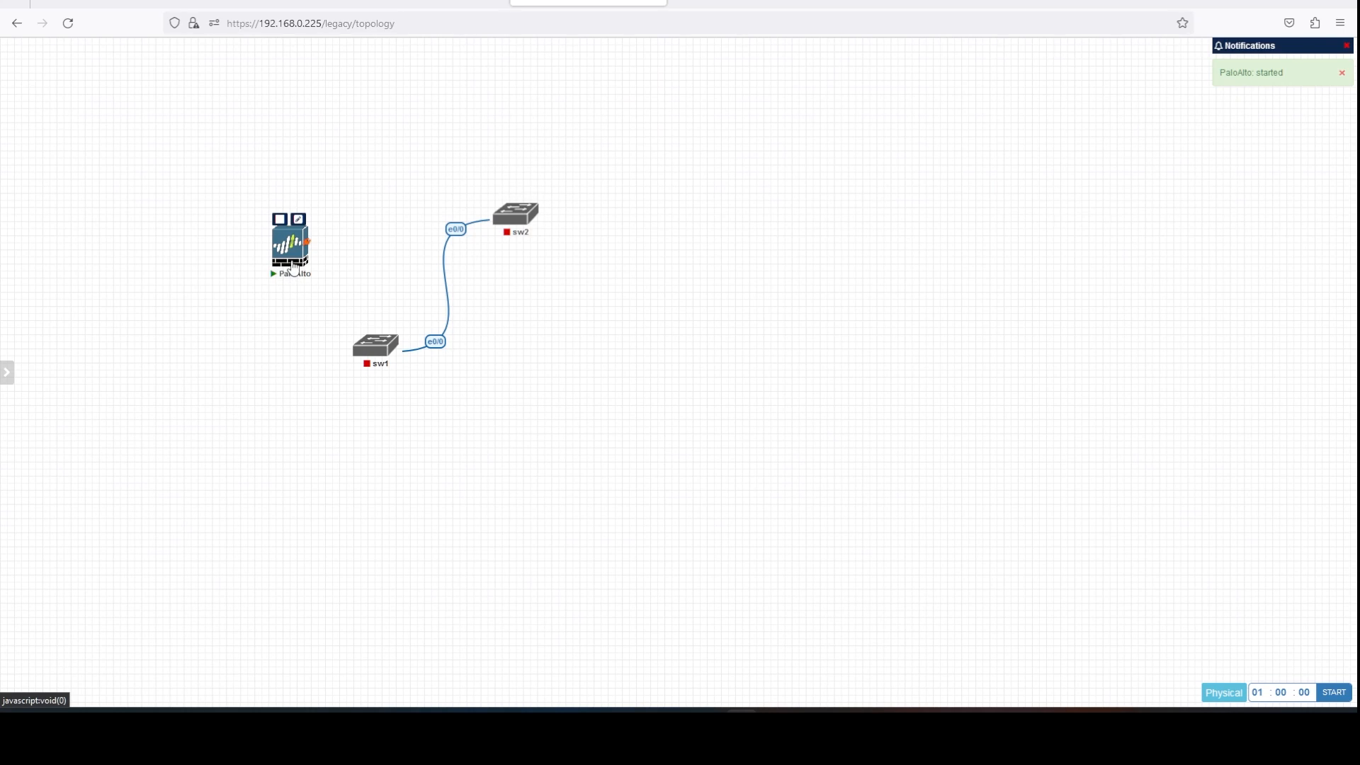
drag(317, 247, 372, 351)
click(709, 414)
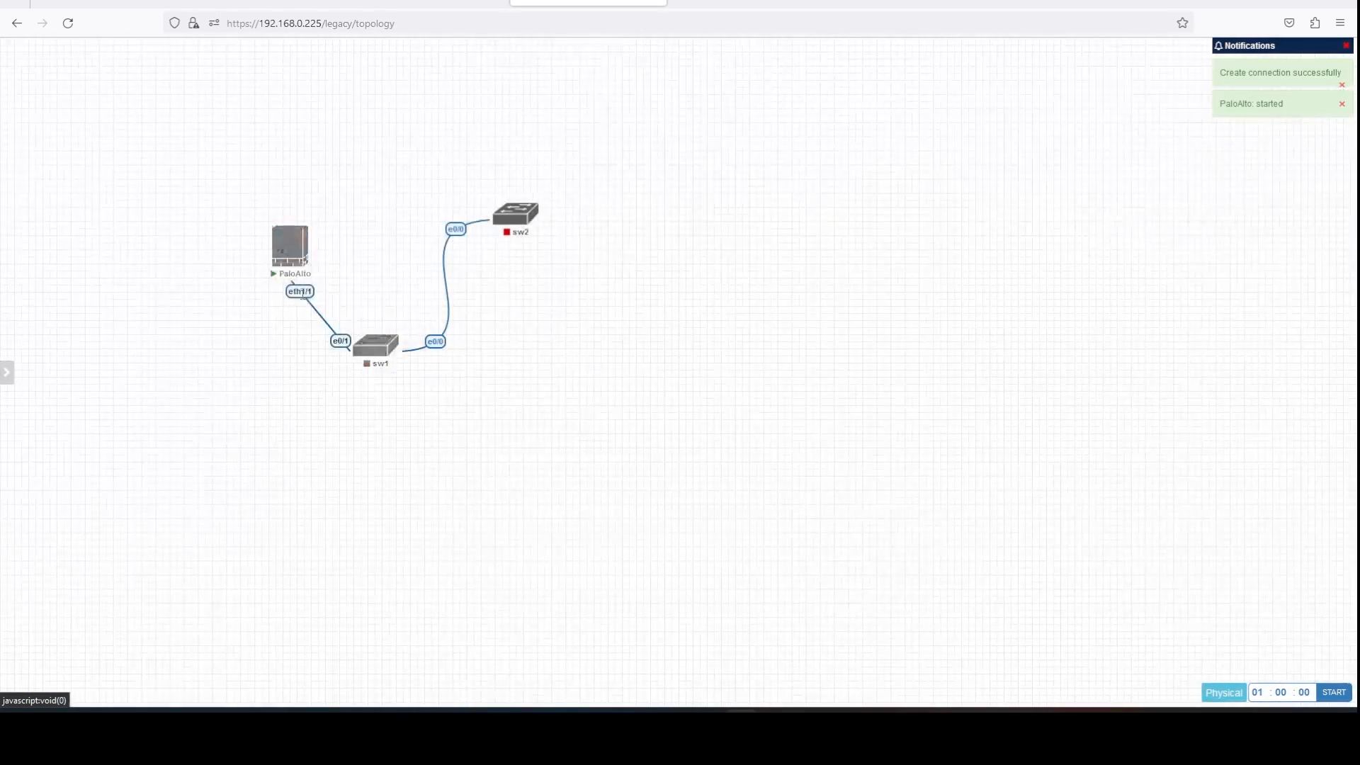
Restyle the PaloAlto–sw1 link as a Flowchart line and request PaloAlto's console.
right_click(302, 292)
click(349, 341)
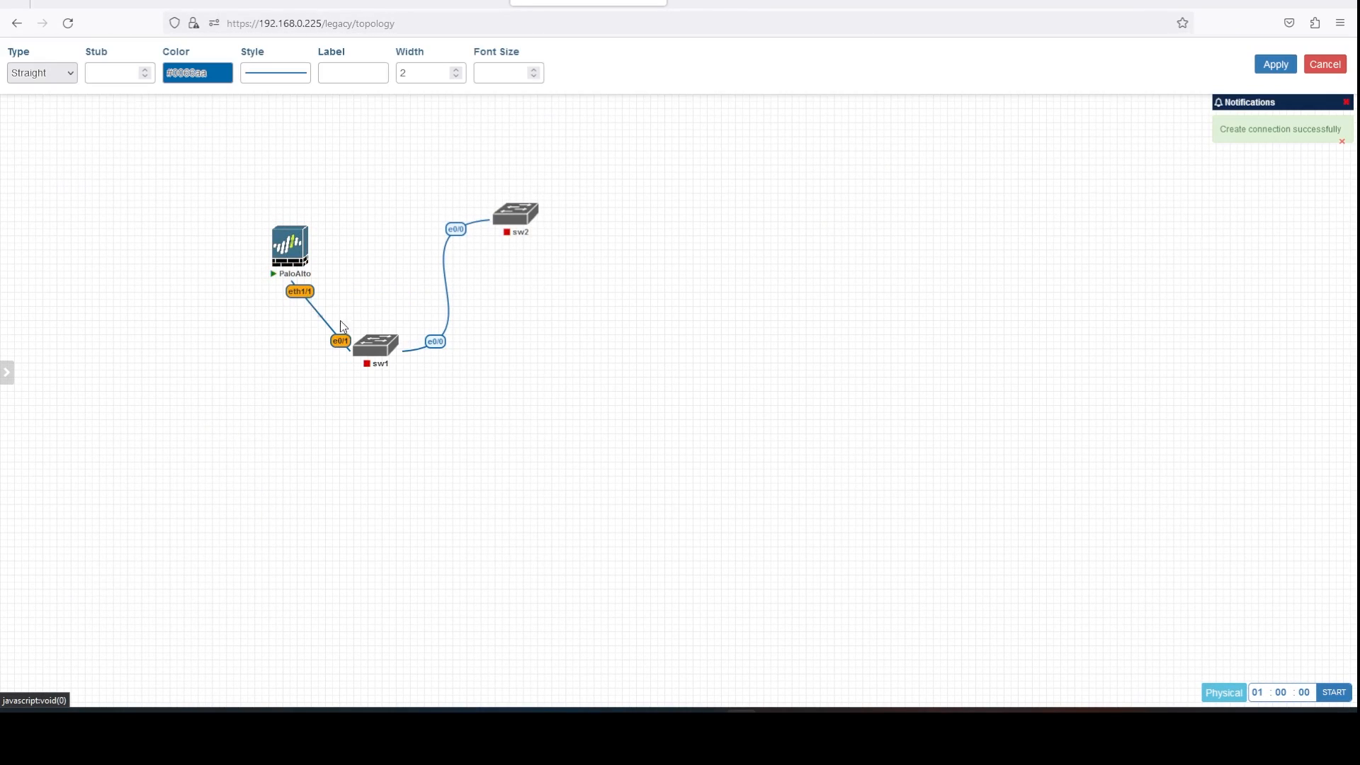
click(62, 74)
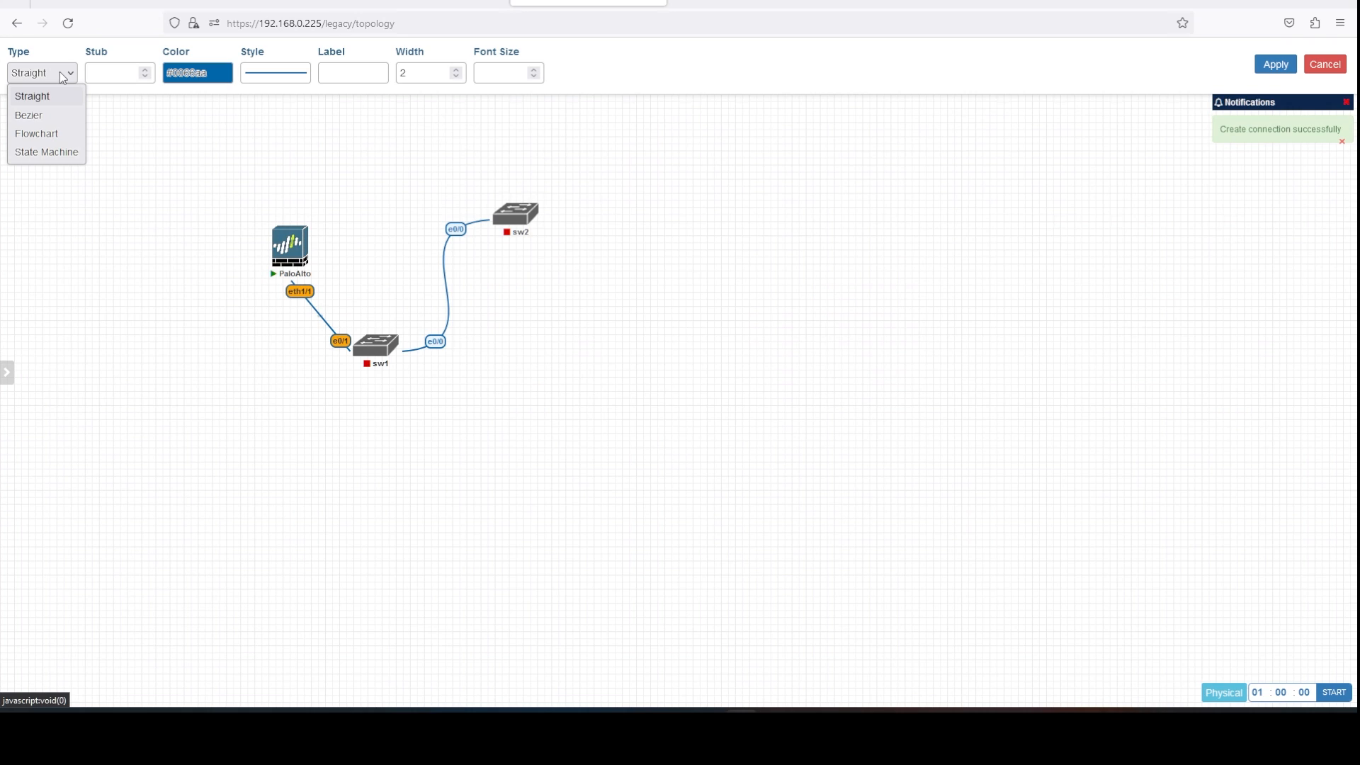
click(62, 132)
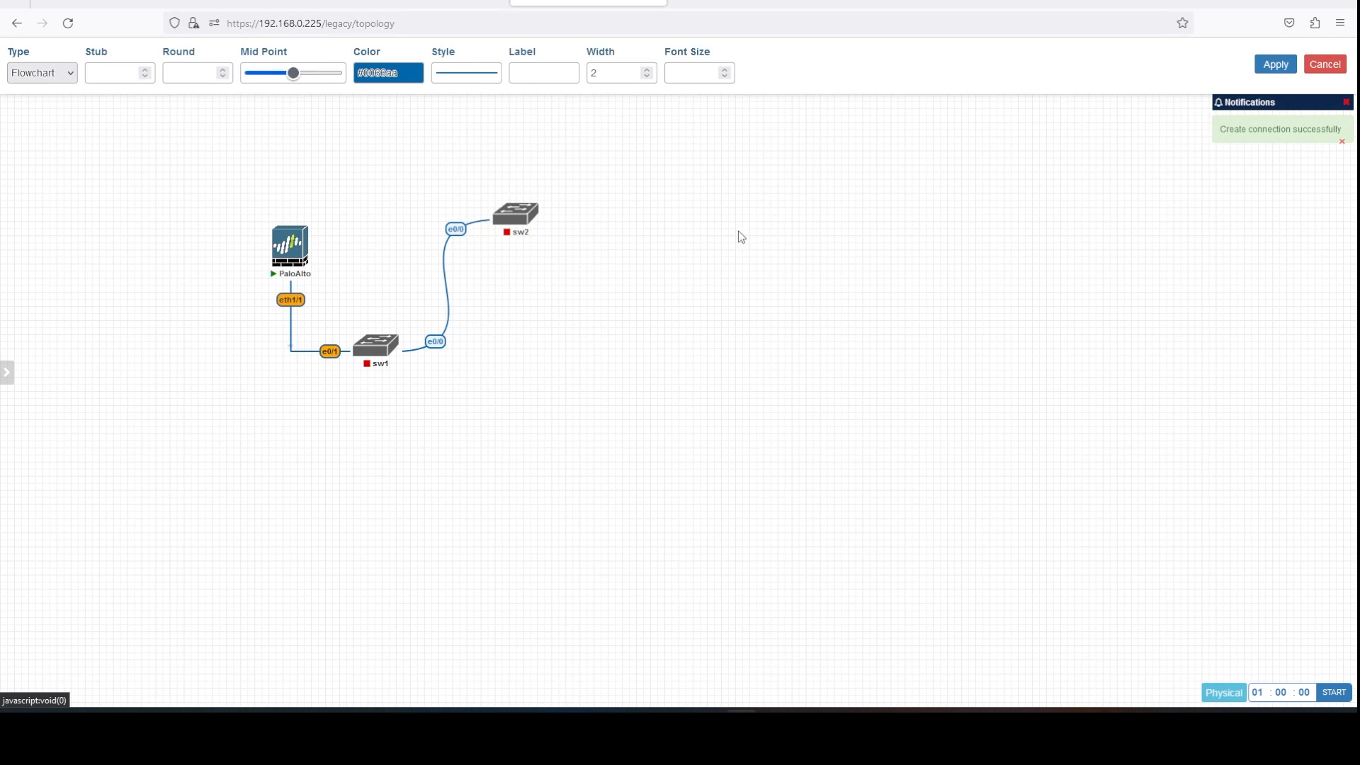
click(1275, 64)
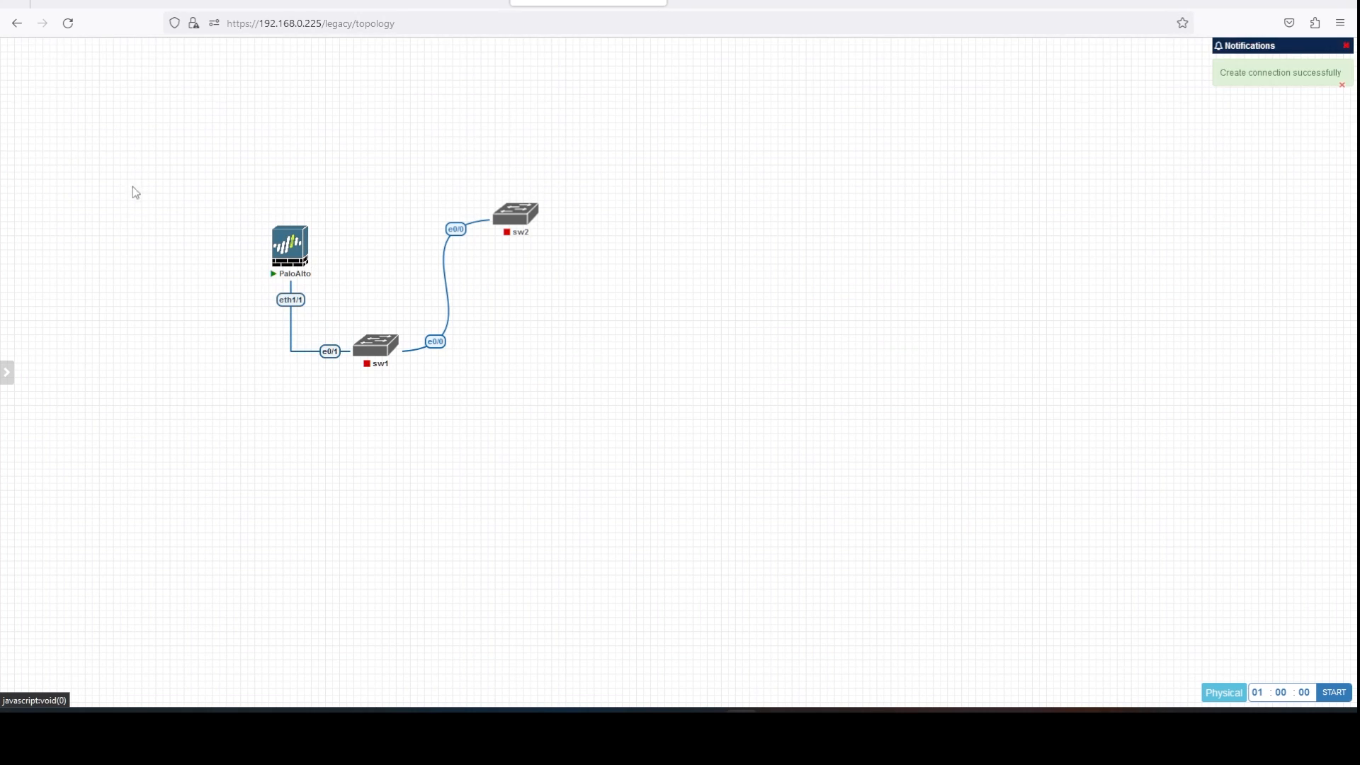
click(310, 252)
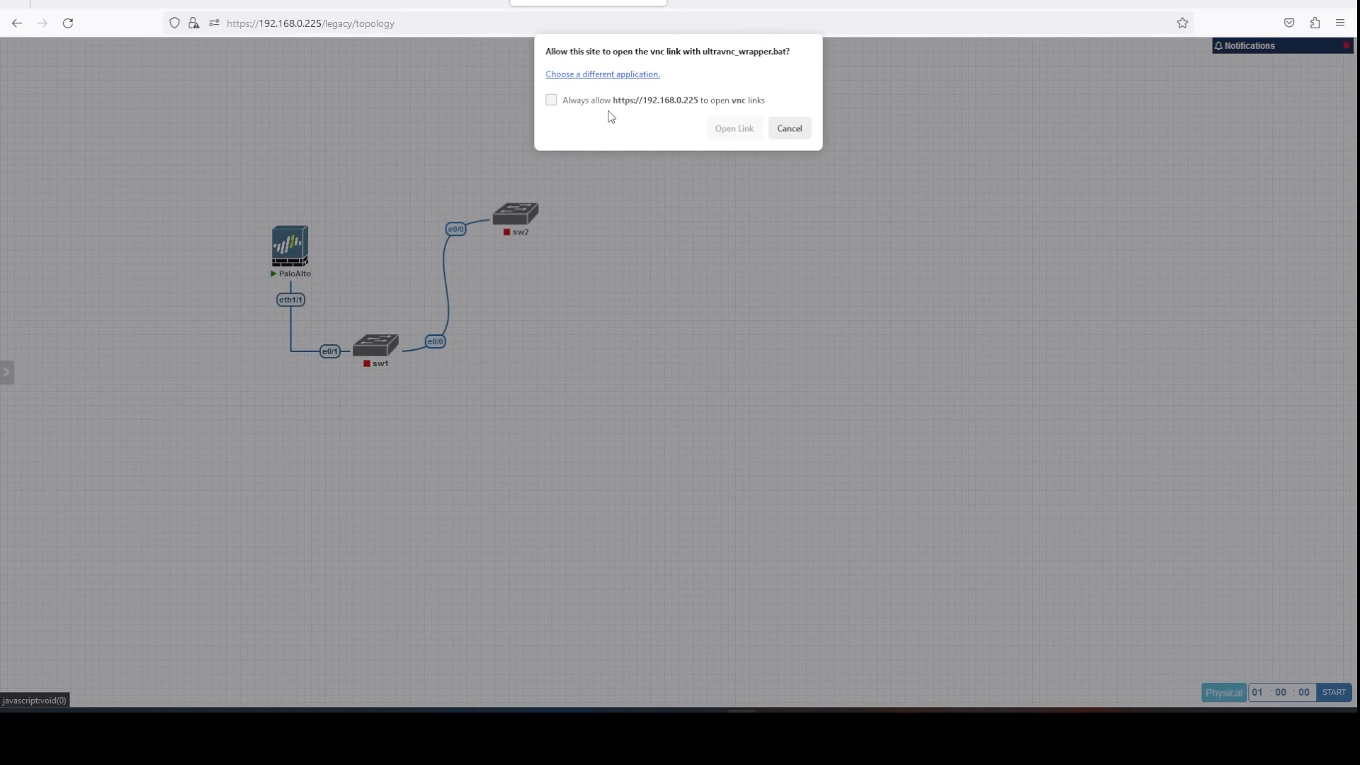
Open the PaloAlto console in UltraVNC, close it, then stop the PaloAlto node.
click(717, 135)
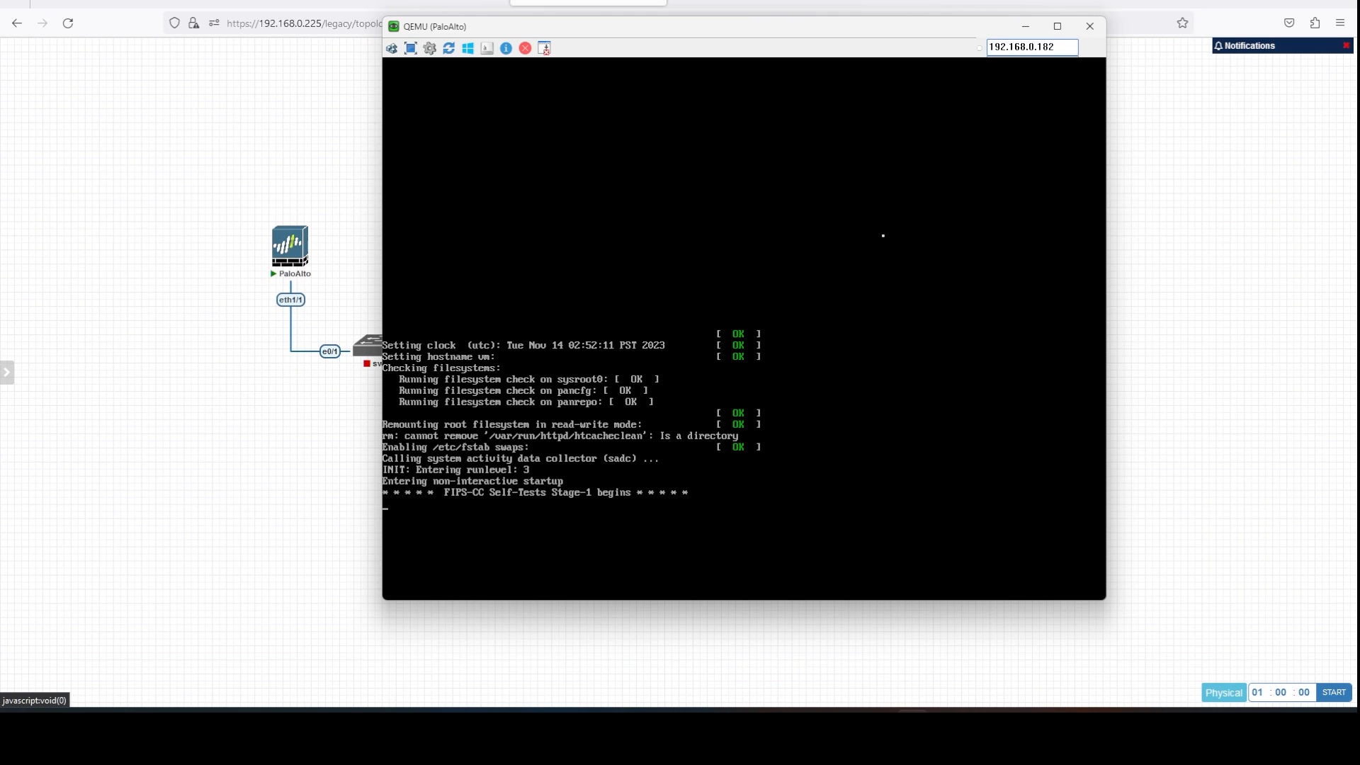
click(1089, 28)
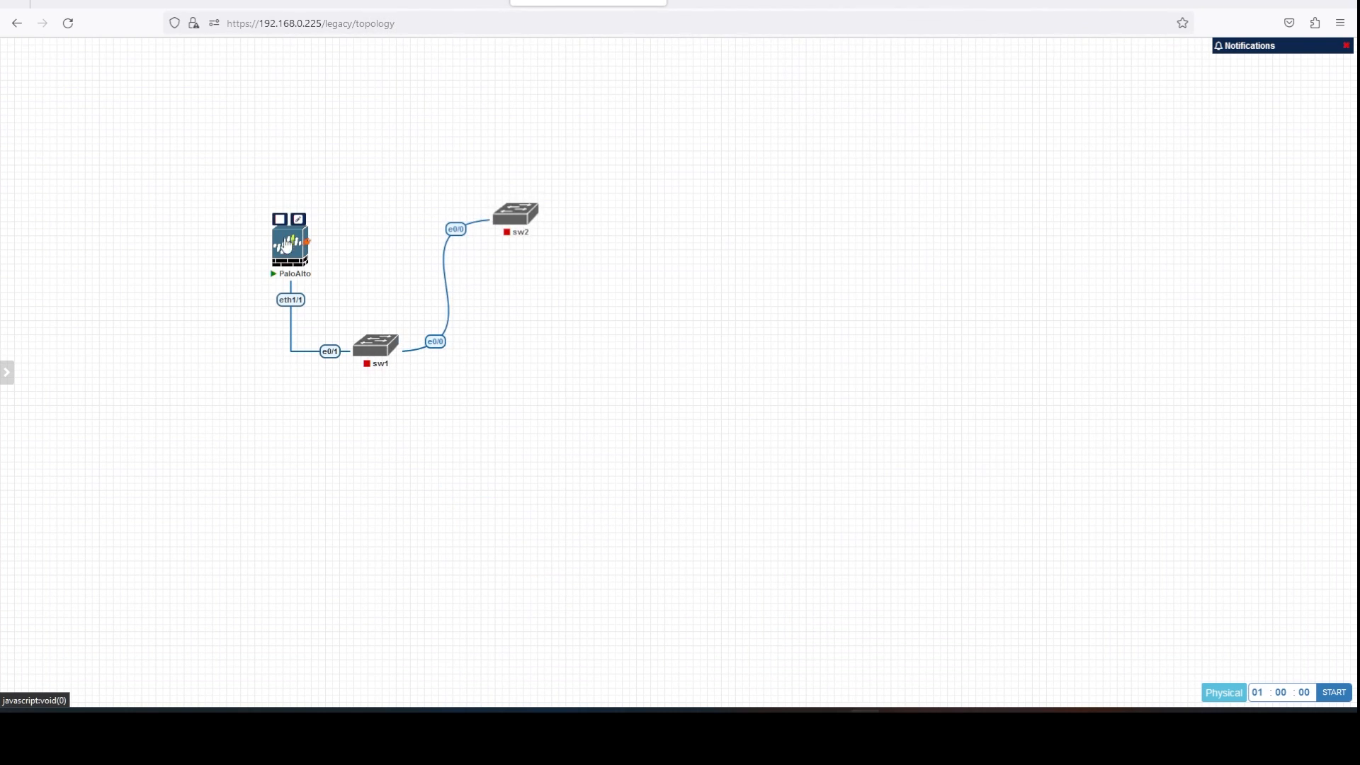
click(278, 221)
Inspect the PNELLab VM's existing 100 GB hard disk in Settings, closing without changes.
drag(690, 100, 580, 30)
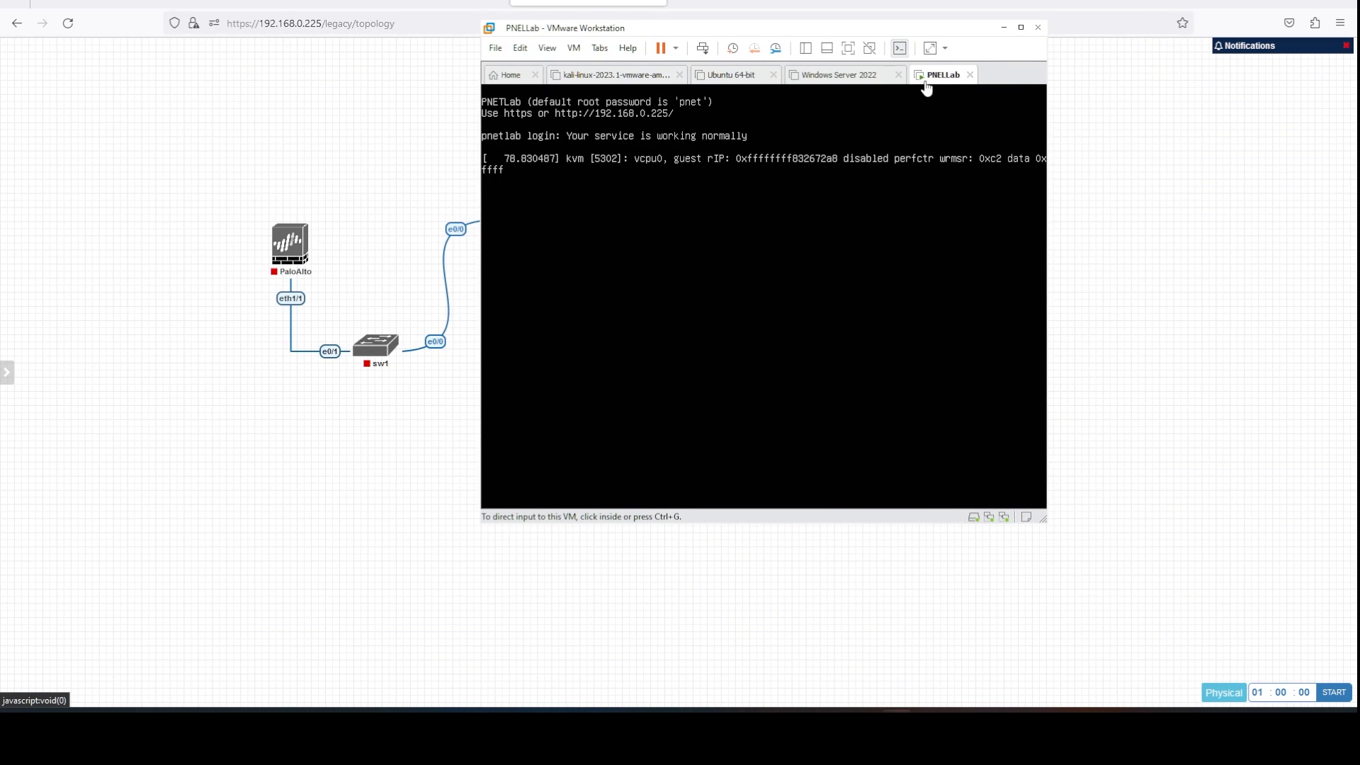
right_click(932, 80)
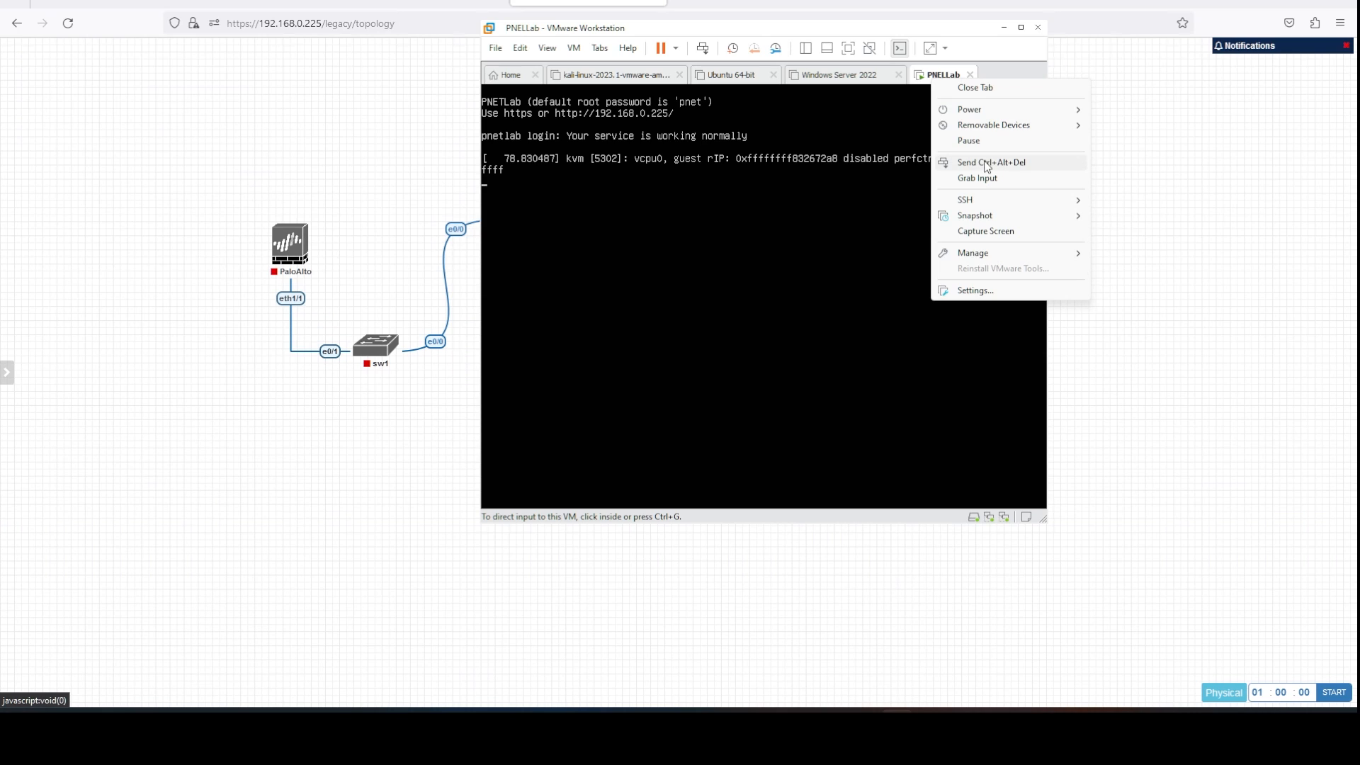
click(970, 290)
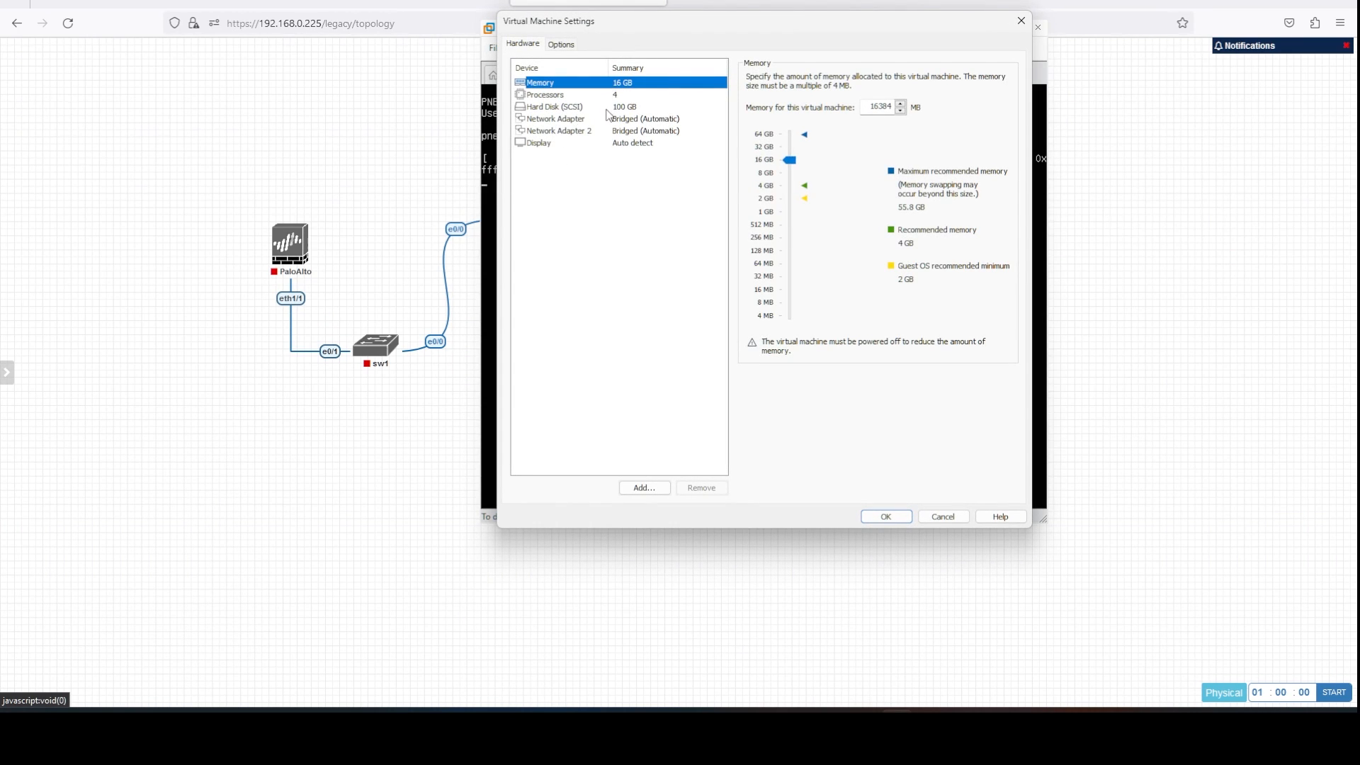
click(605, 107)
click(925, 514)
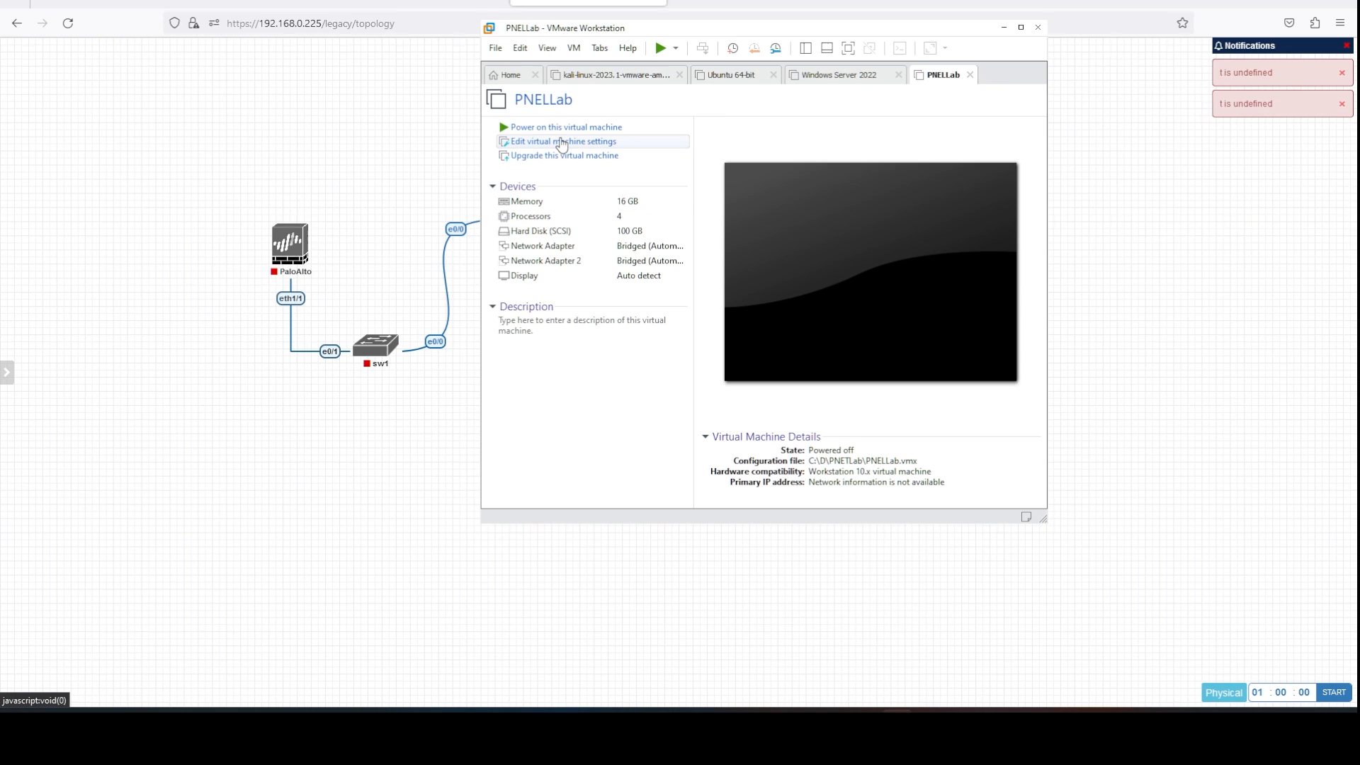
Add a new 20 GB SCSI virtual hard disk to the powered-off VM.
click(561, 143)
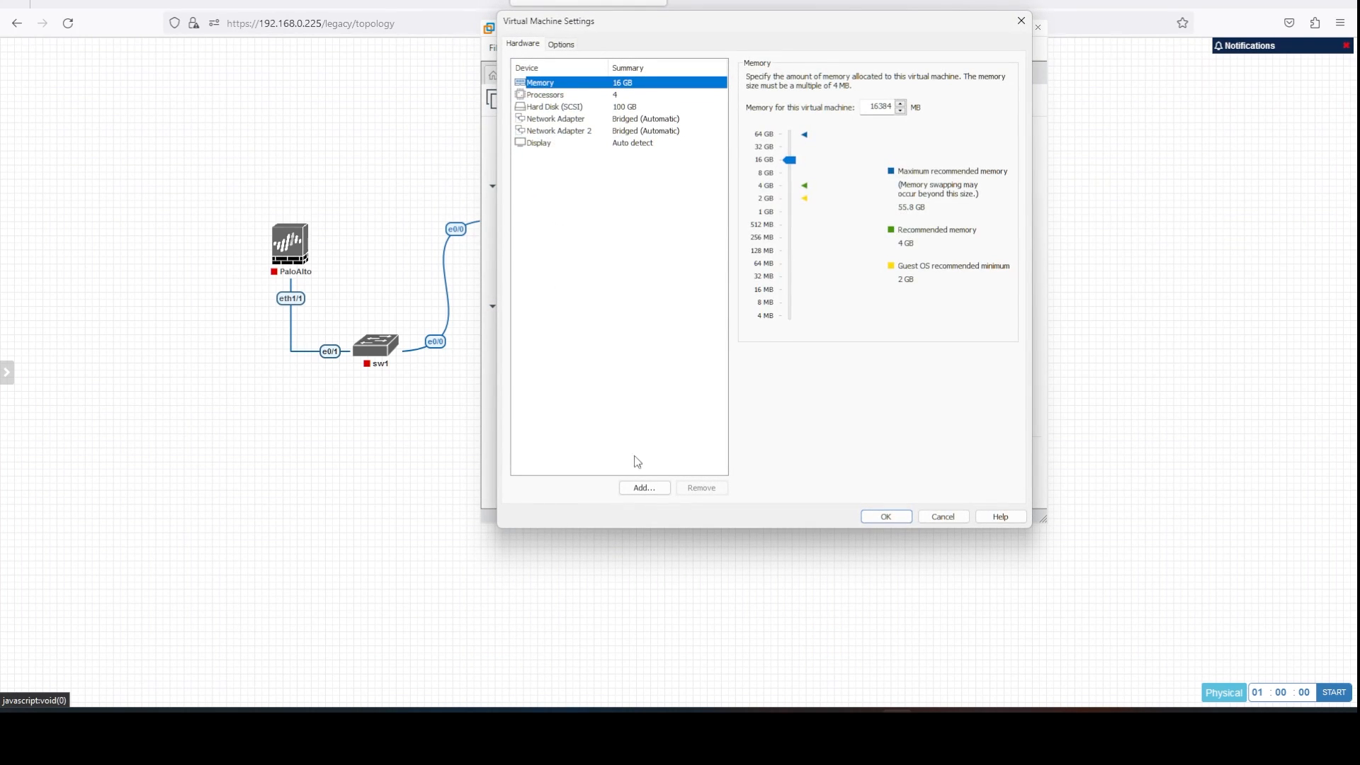
click(643, 490)
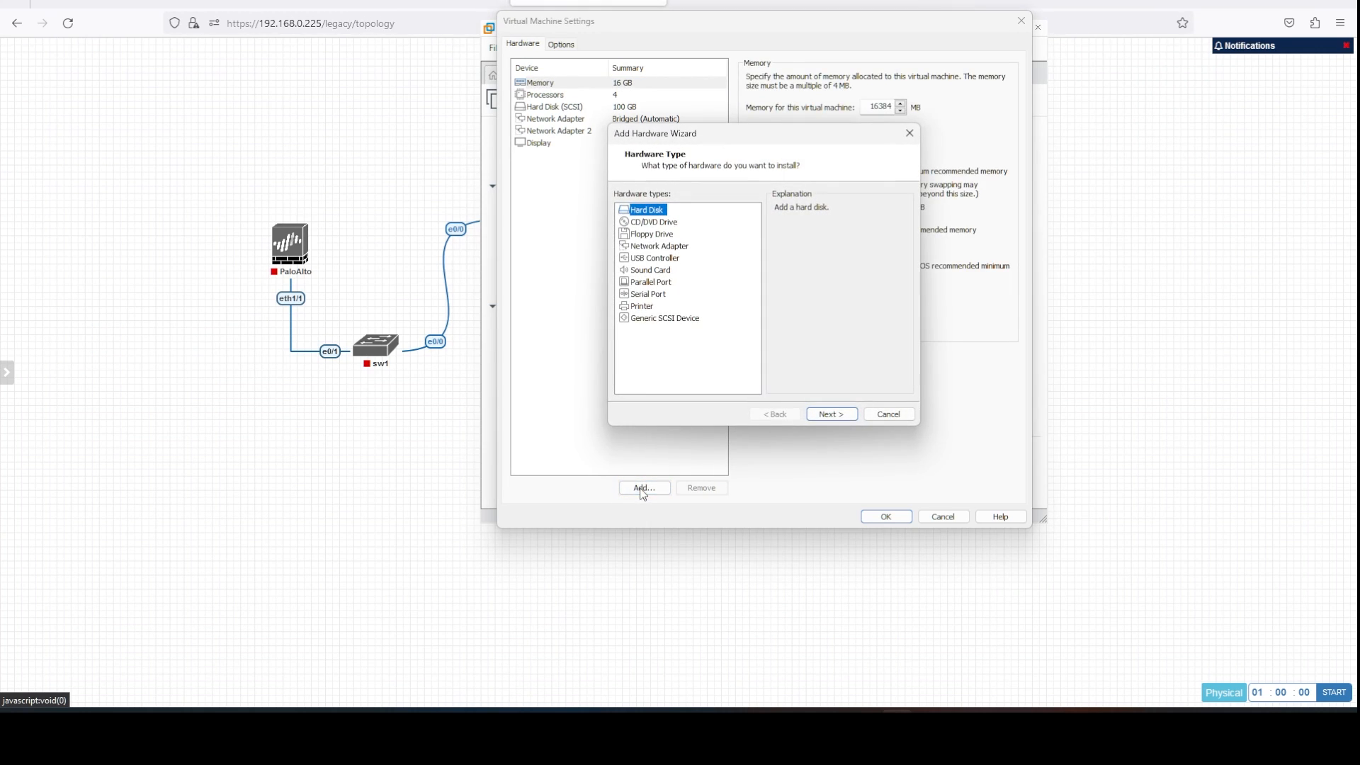
click(835, 416)
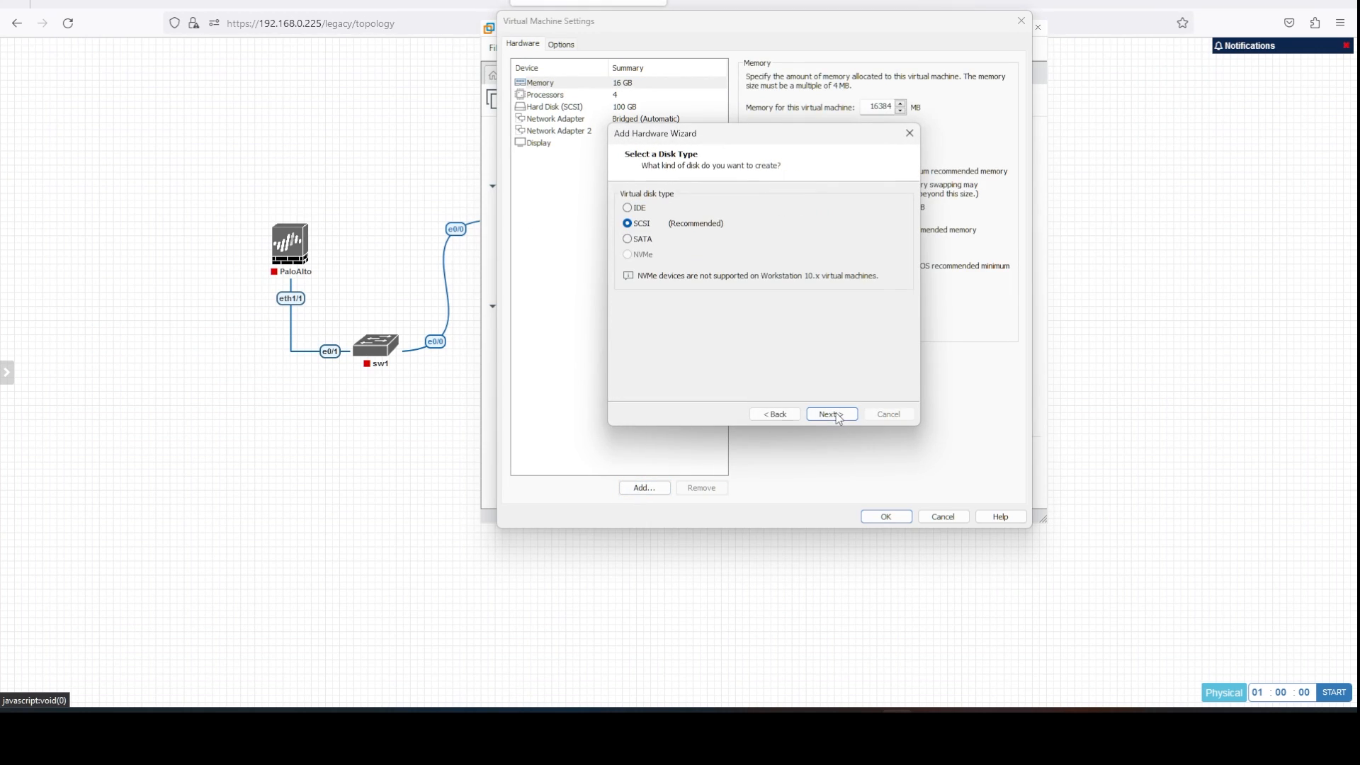
click(838, 418)
click(837, 417)
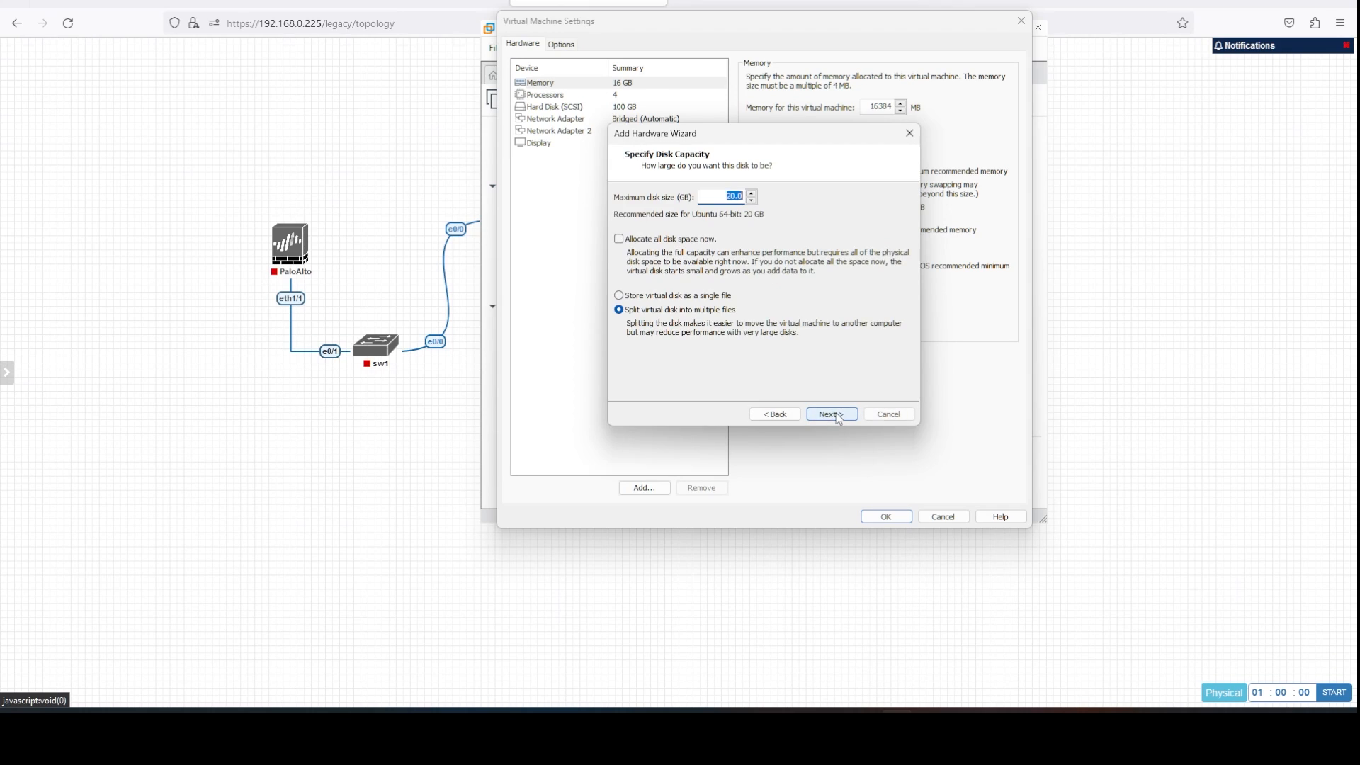
click(834, 415)
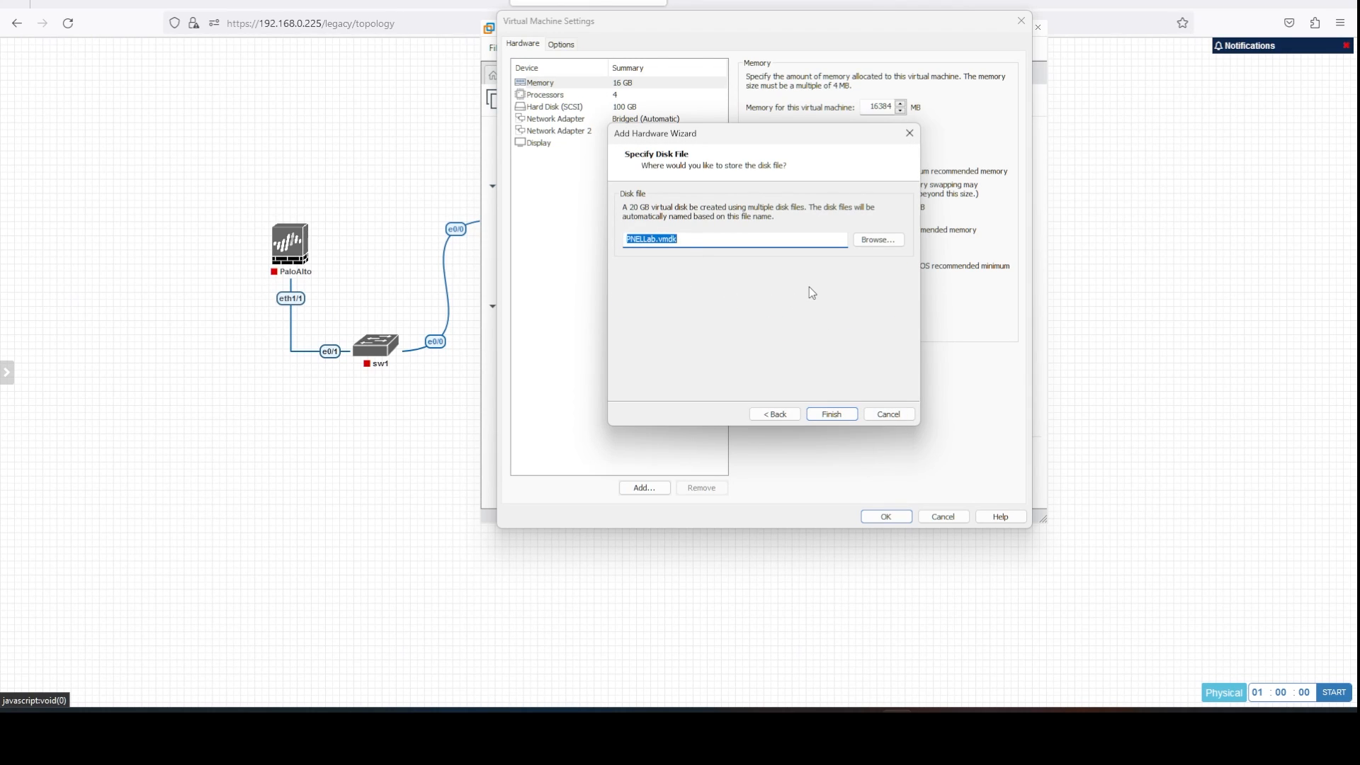
Store the new disk as D:\Virtual Pnet Disks\PNELLab.vmdk and confirm the settings.
click(878, 241)
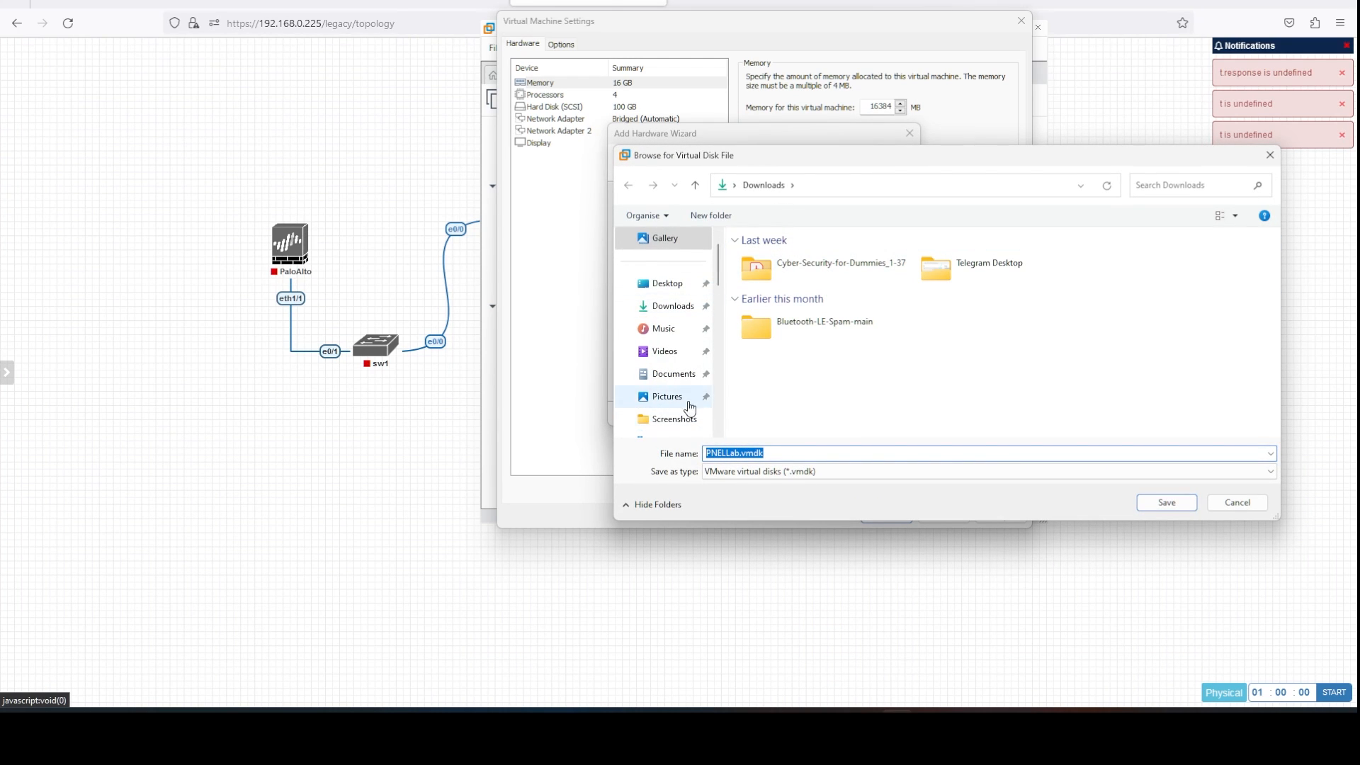
scroll(682, 395, down, 5)
scroll(653, 280, up, 2)
click(677, 328)
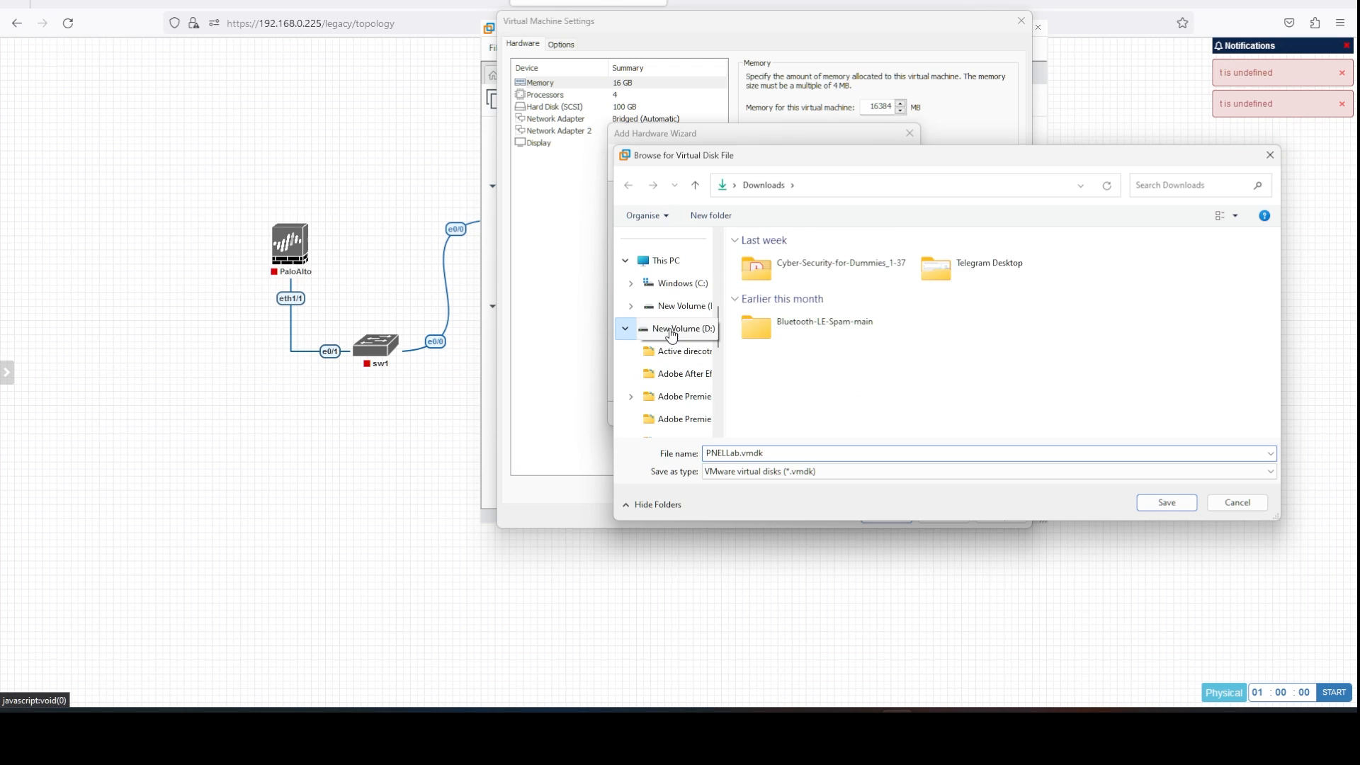
scroll(938, 341, down, 2)
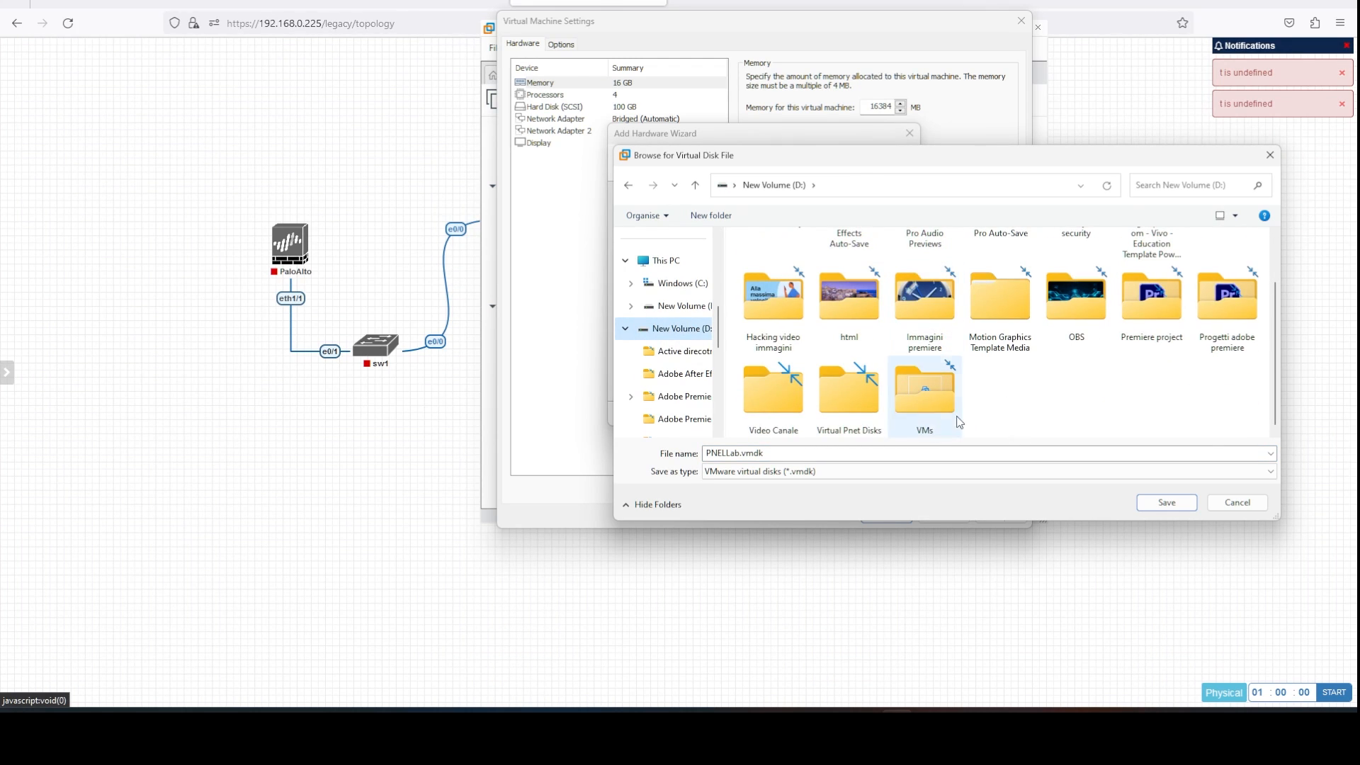
double_click(871, 418)
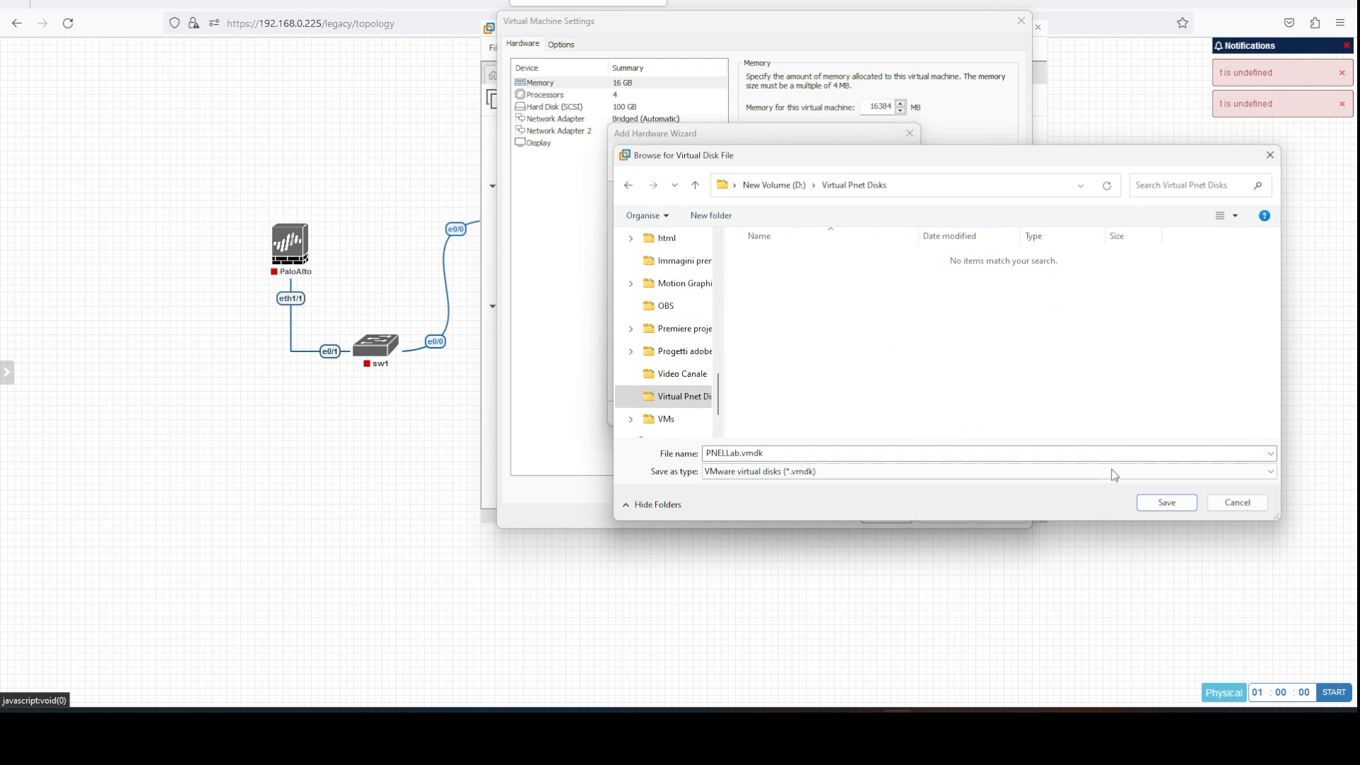
click(1165, 503)
click(832, 418)
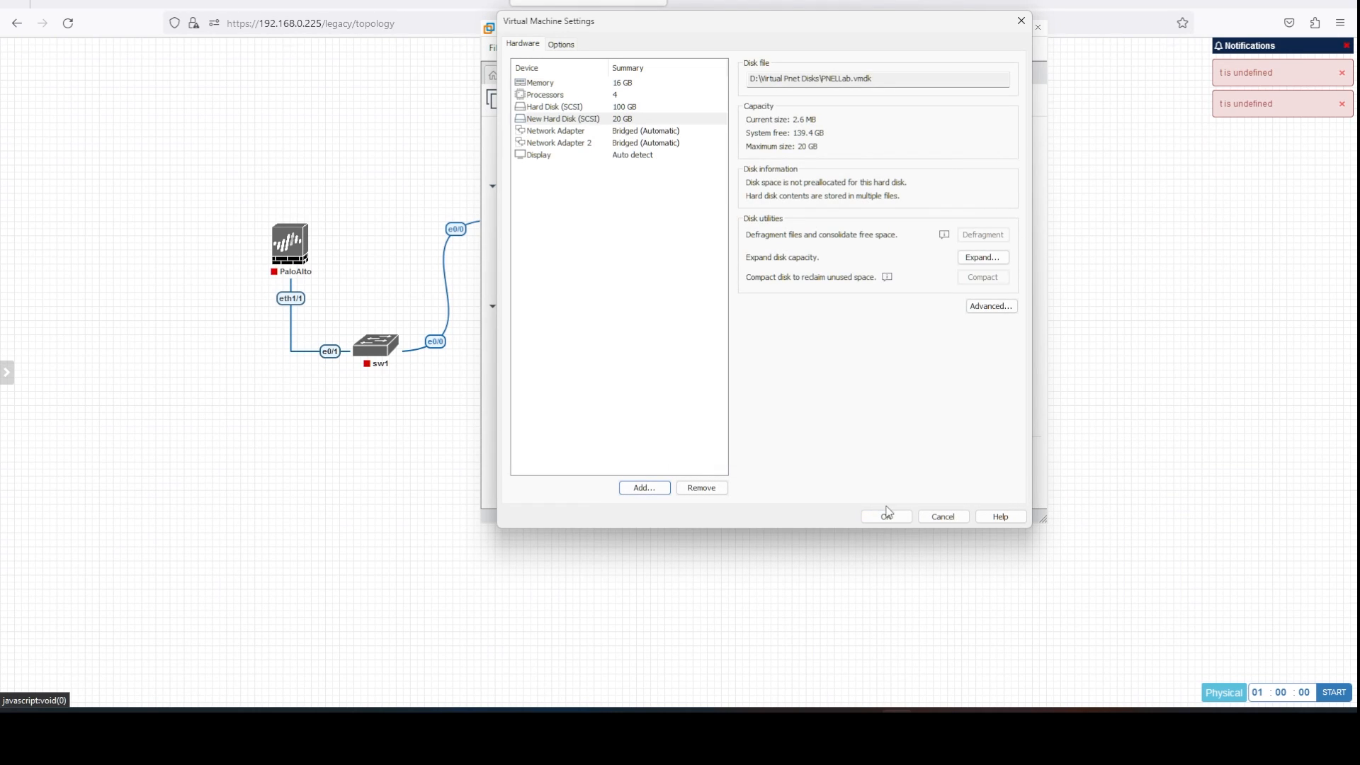
click(886, 516)
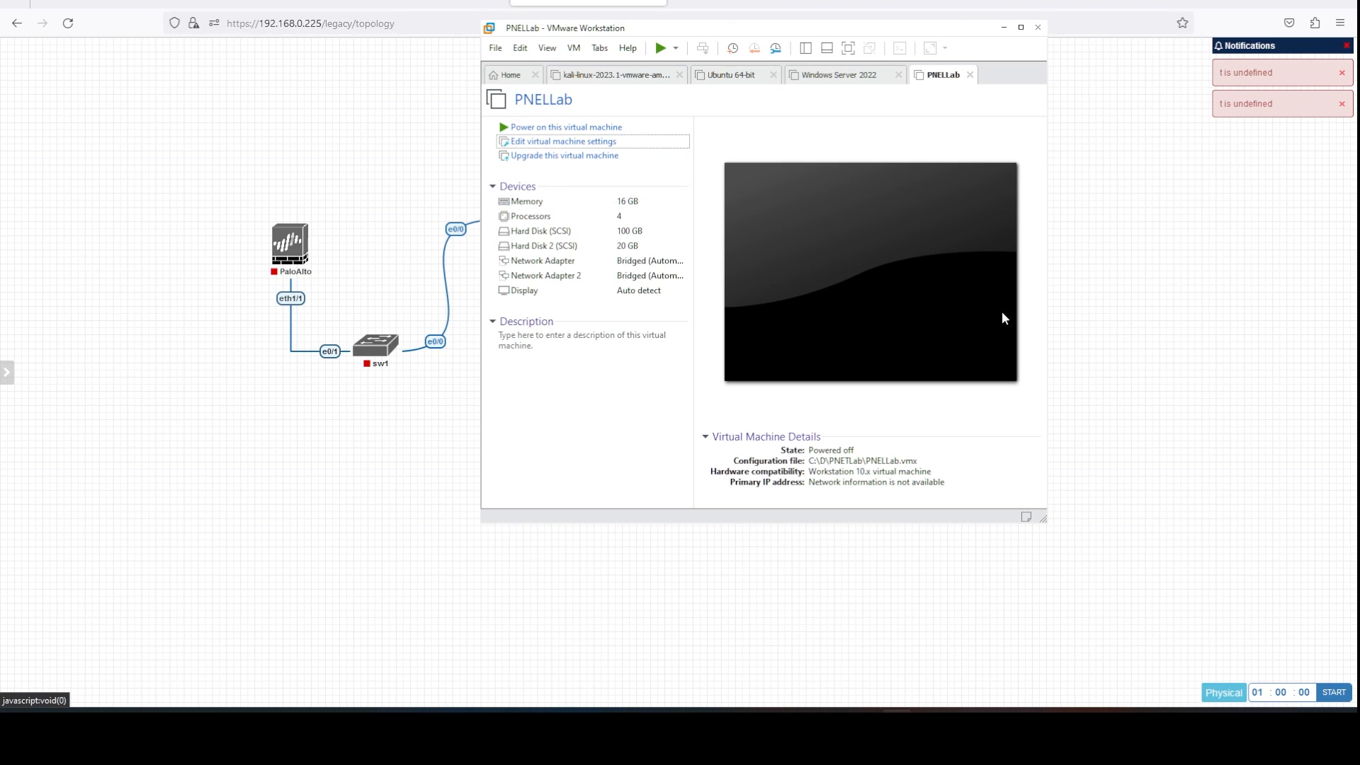
Power on the PNELLab VM and nudge its window slightly left.
click(571, 128)
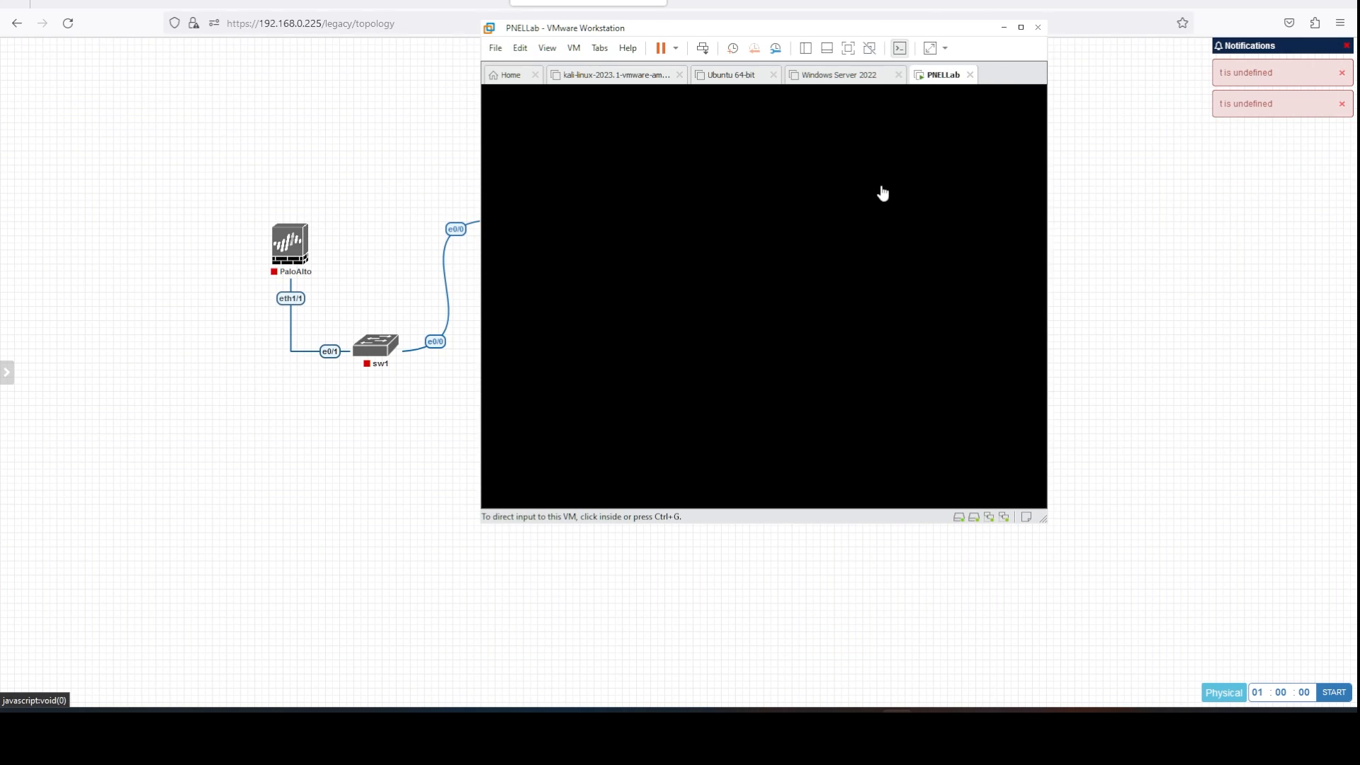
drag(796, 32, 724, 39)
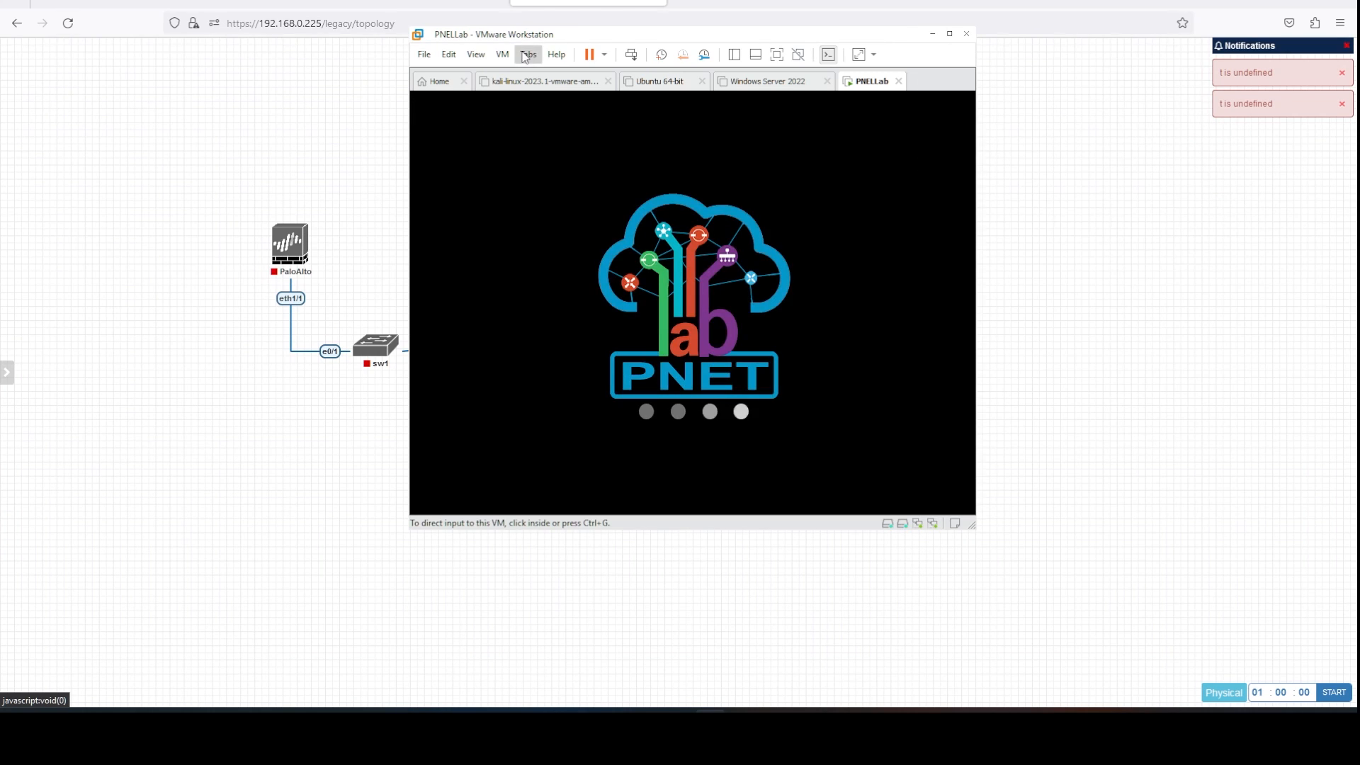
Load the PNETLab website in a new browser tab by pasting its address.
click(235, 438)
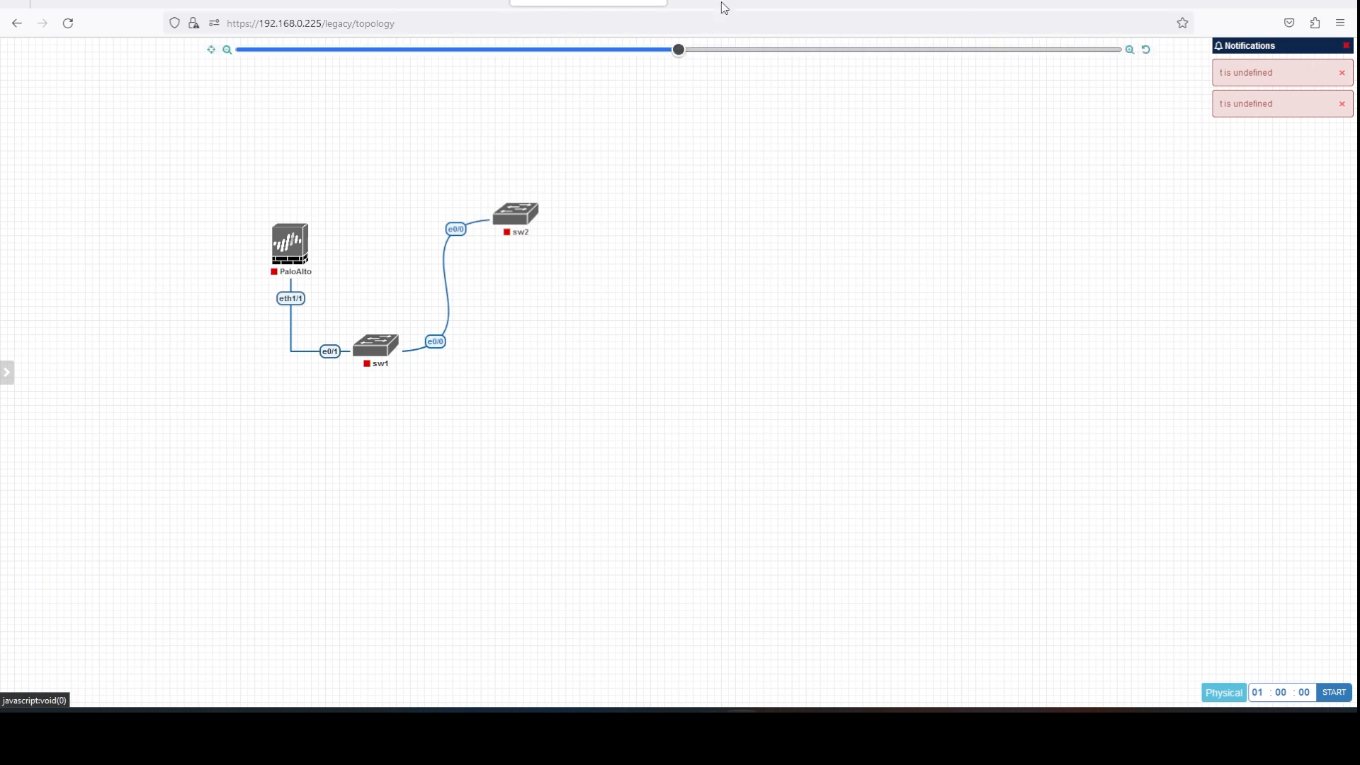
click(685, 4)
text(https://pnetlab.com/pages/main)
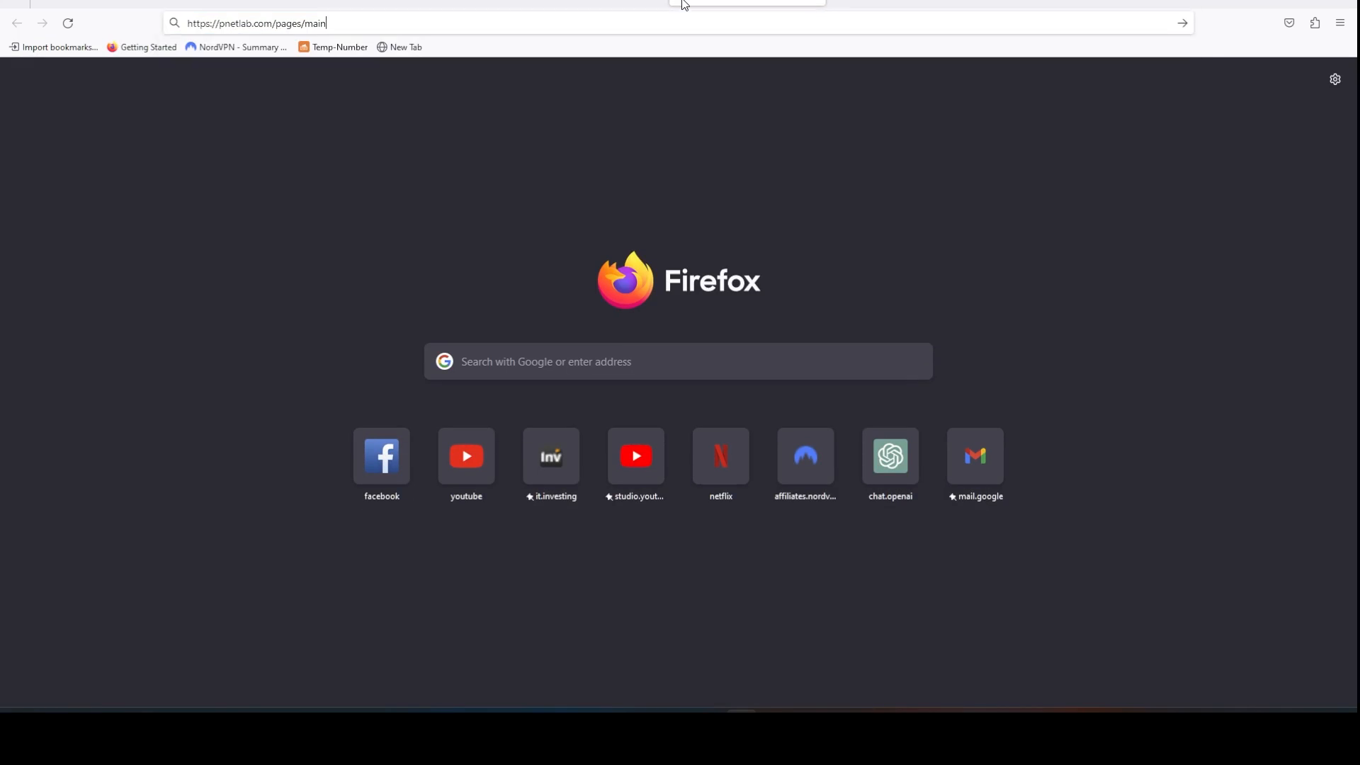
key(Return)
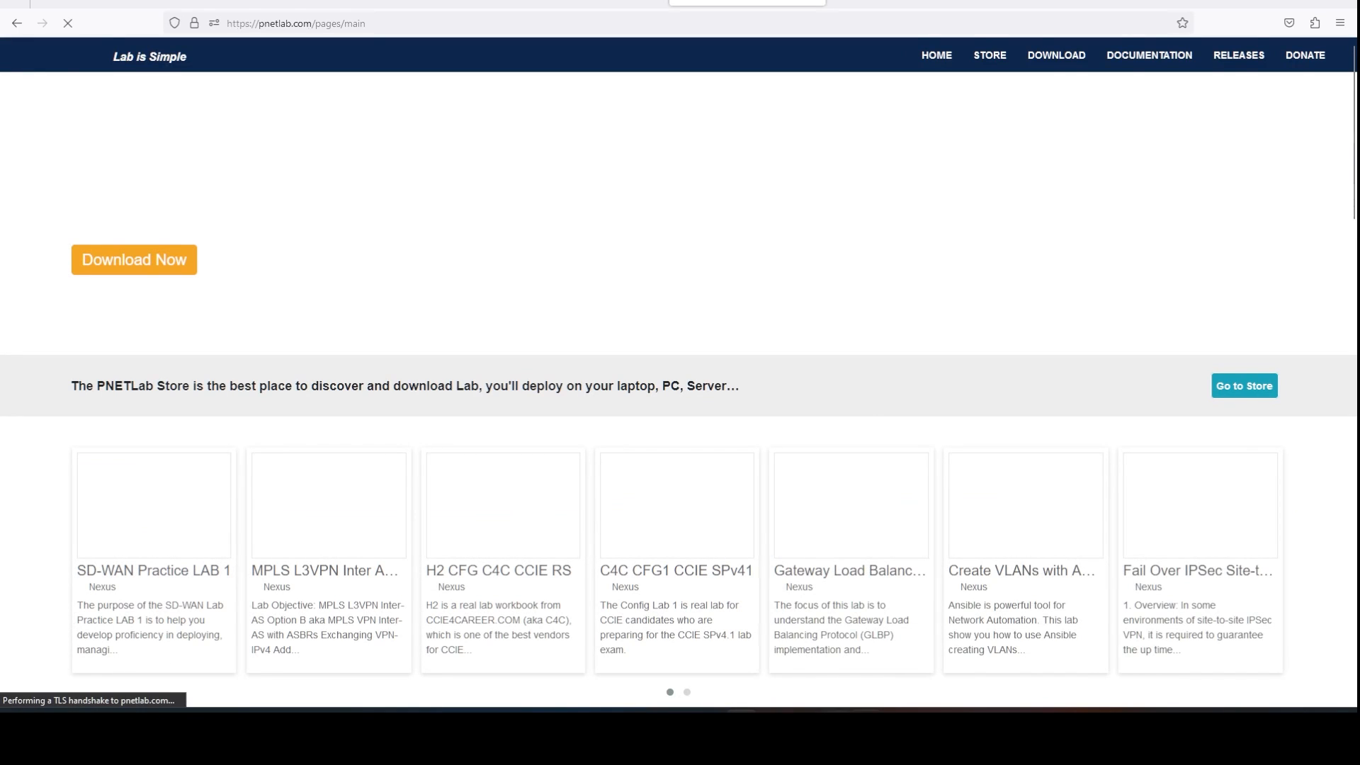
Check the PNELLab VM console, then go to the PNETLab Store page.
mouse_move(896, 723)
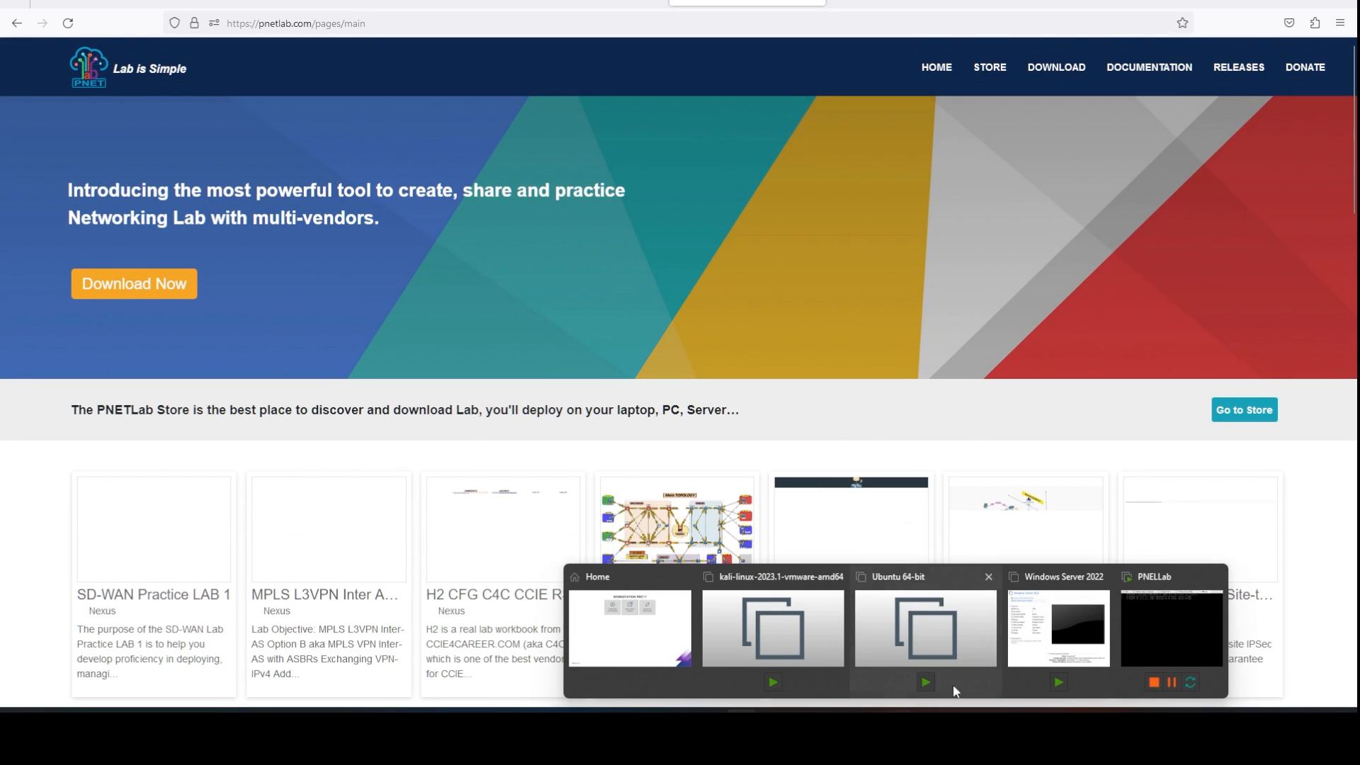
click(1149, 640)
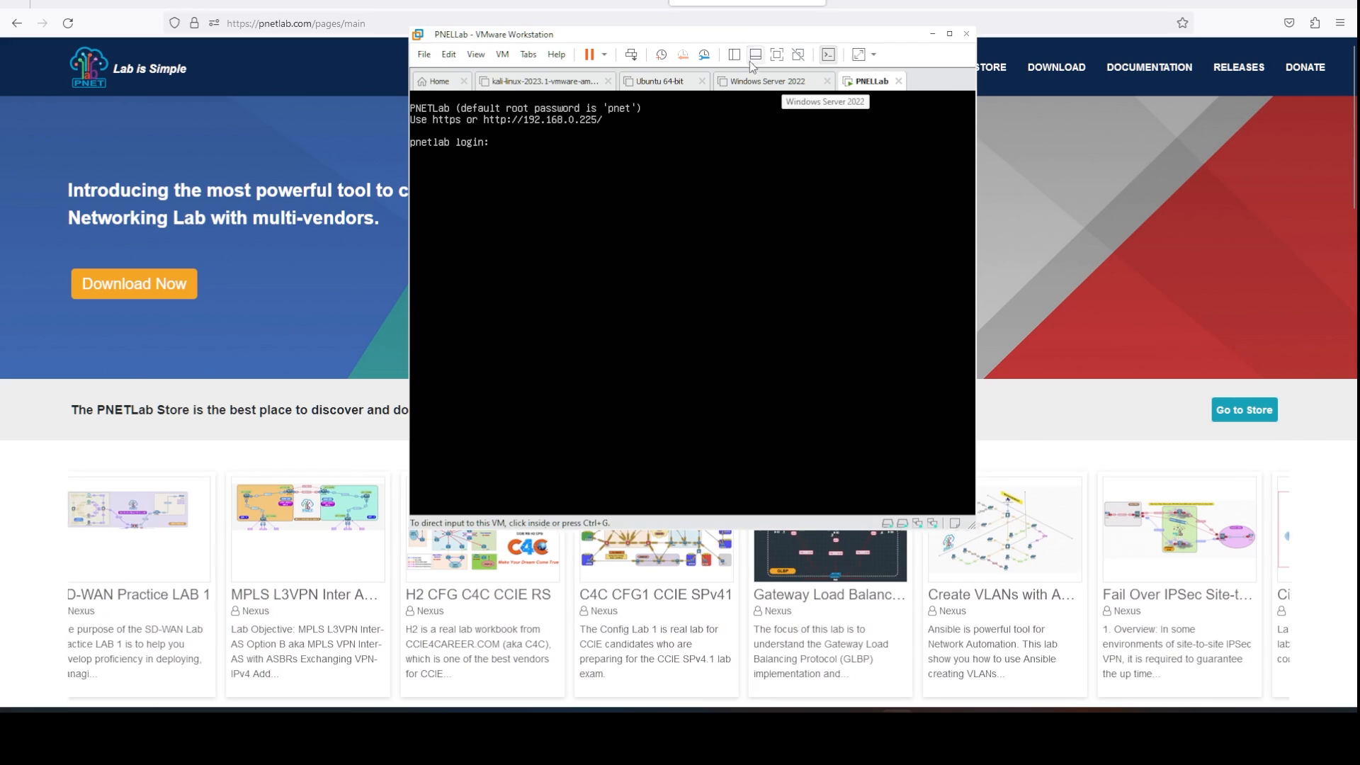
click(932, 34)
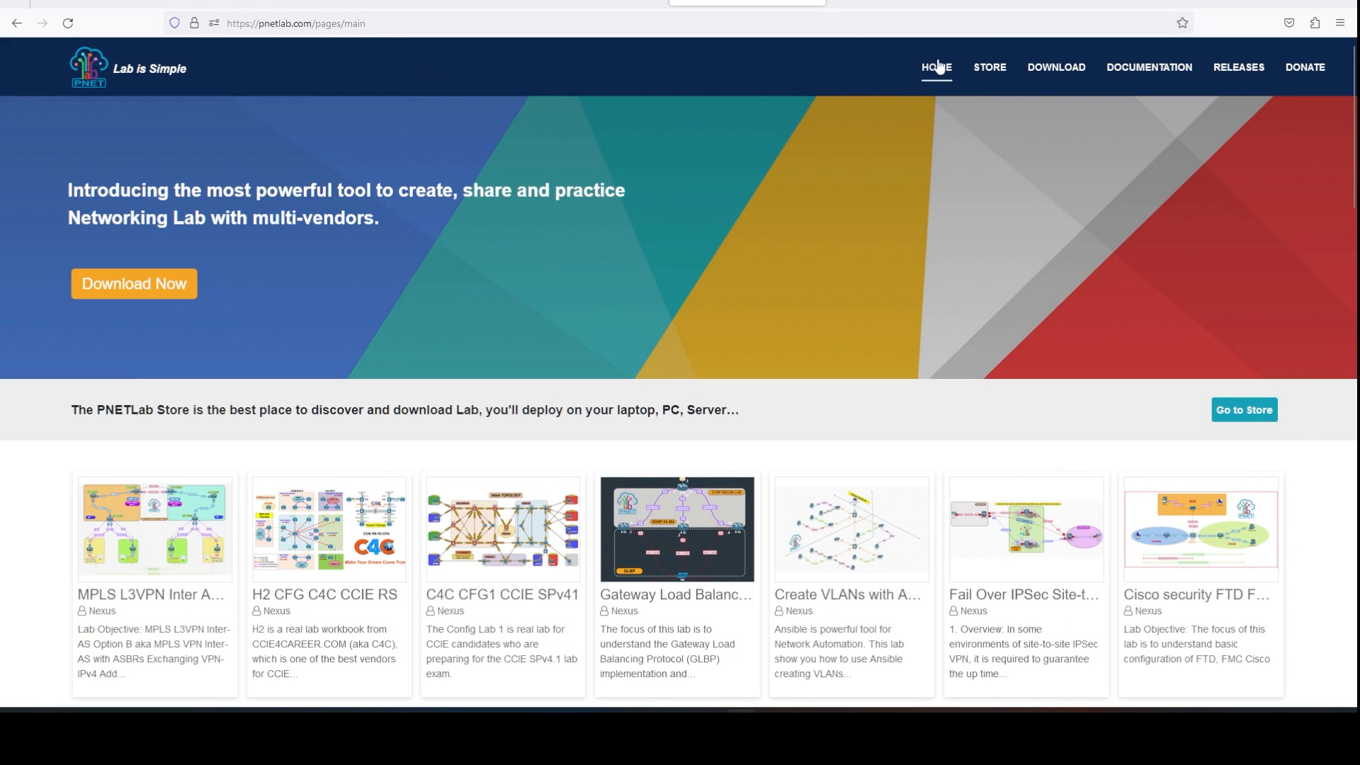
click(981, 76)
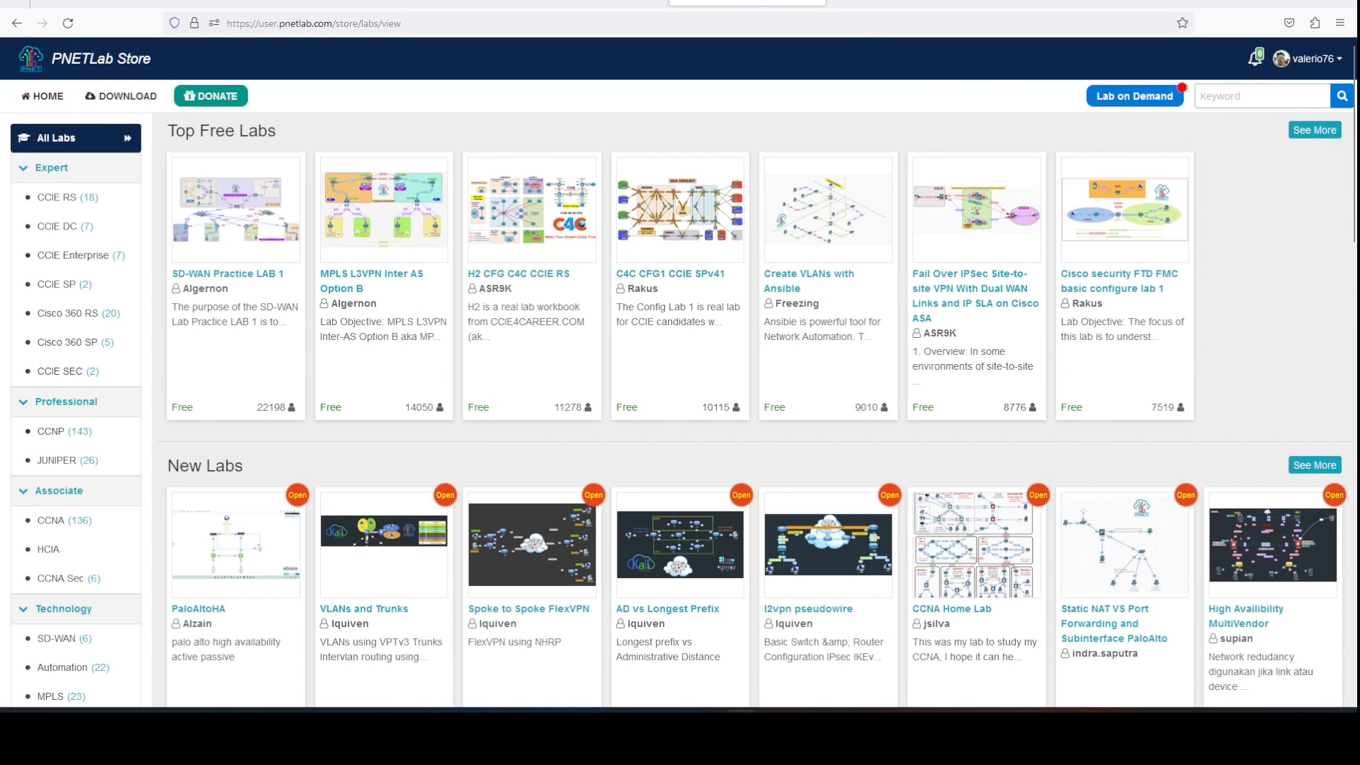
Filter the Store to CCNA labs and start downloading CCNA Home Lab.
click(51, 524)
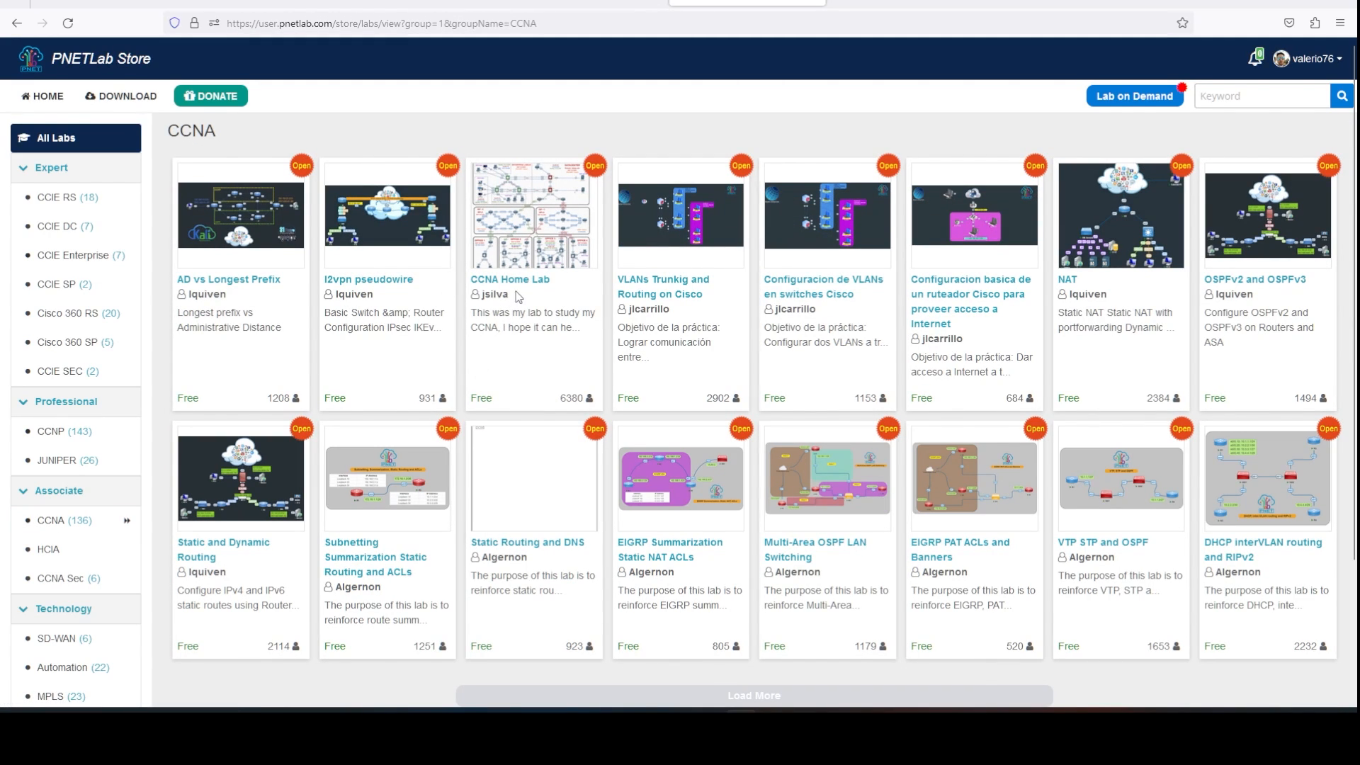
click(524, 228)
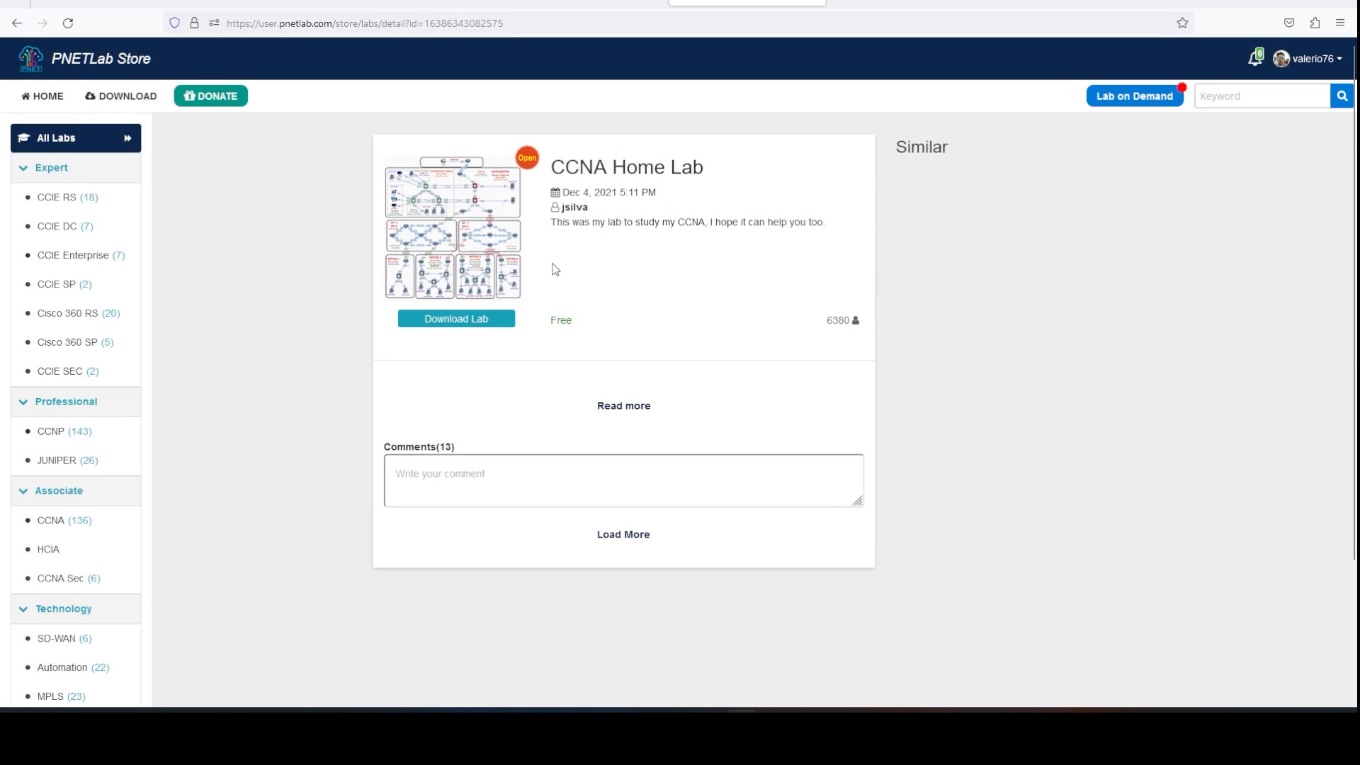
click(462, 322)
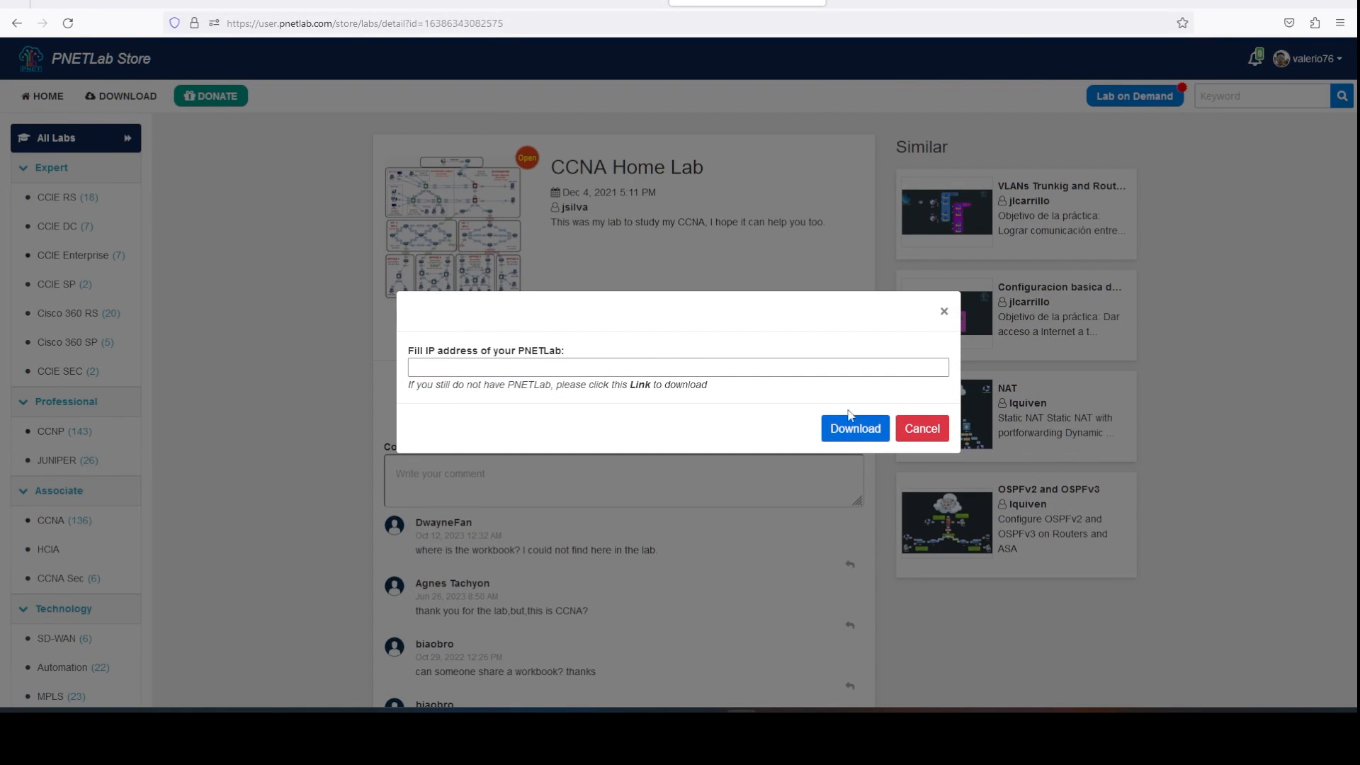
Enter PNETLab address 192.168.0.225, verified on the VM console, and send the download.
click(768, 370)
text(1)
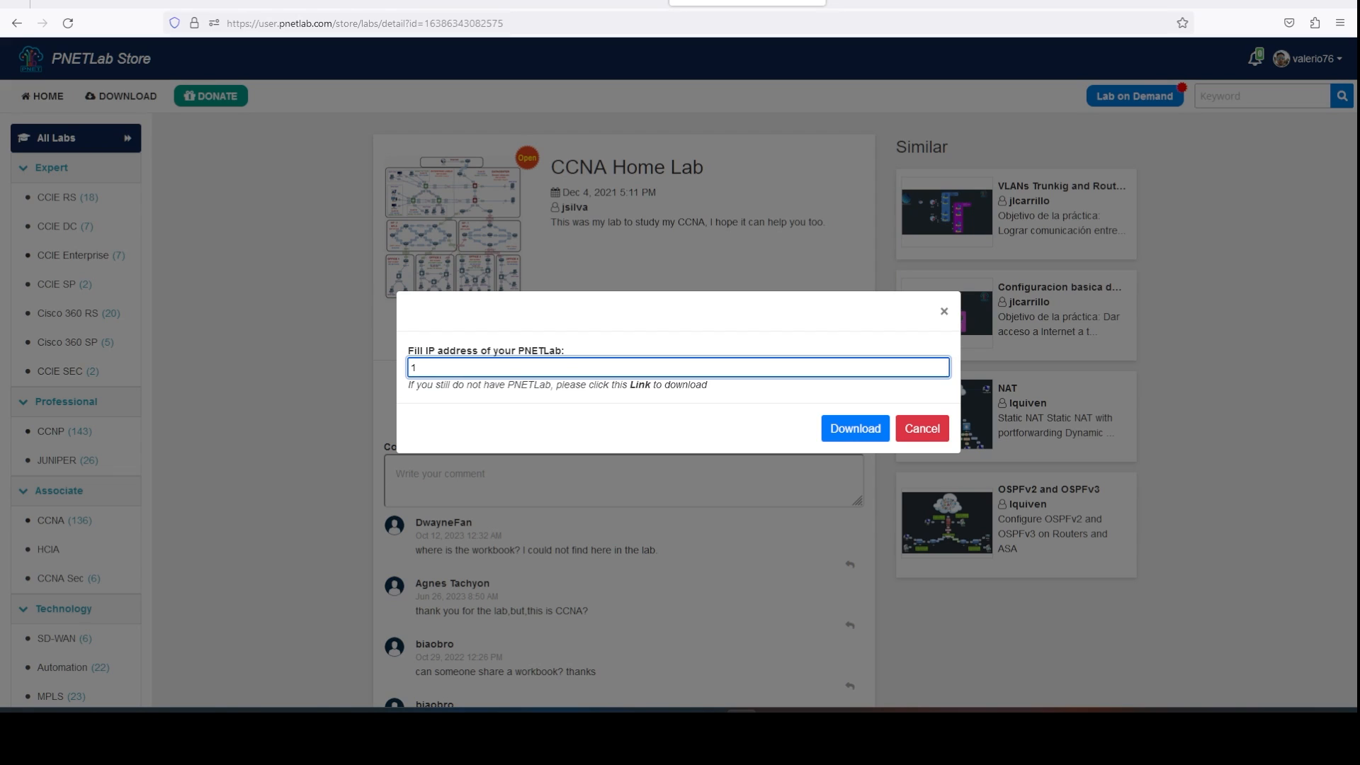
text(92.168.0.225)
mouse_move(896, 737)
click(1170, 630)
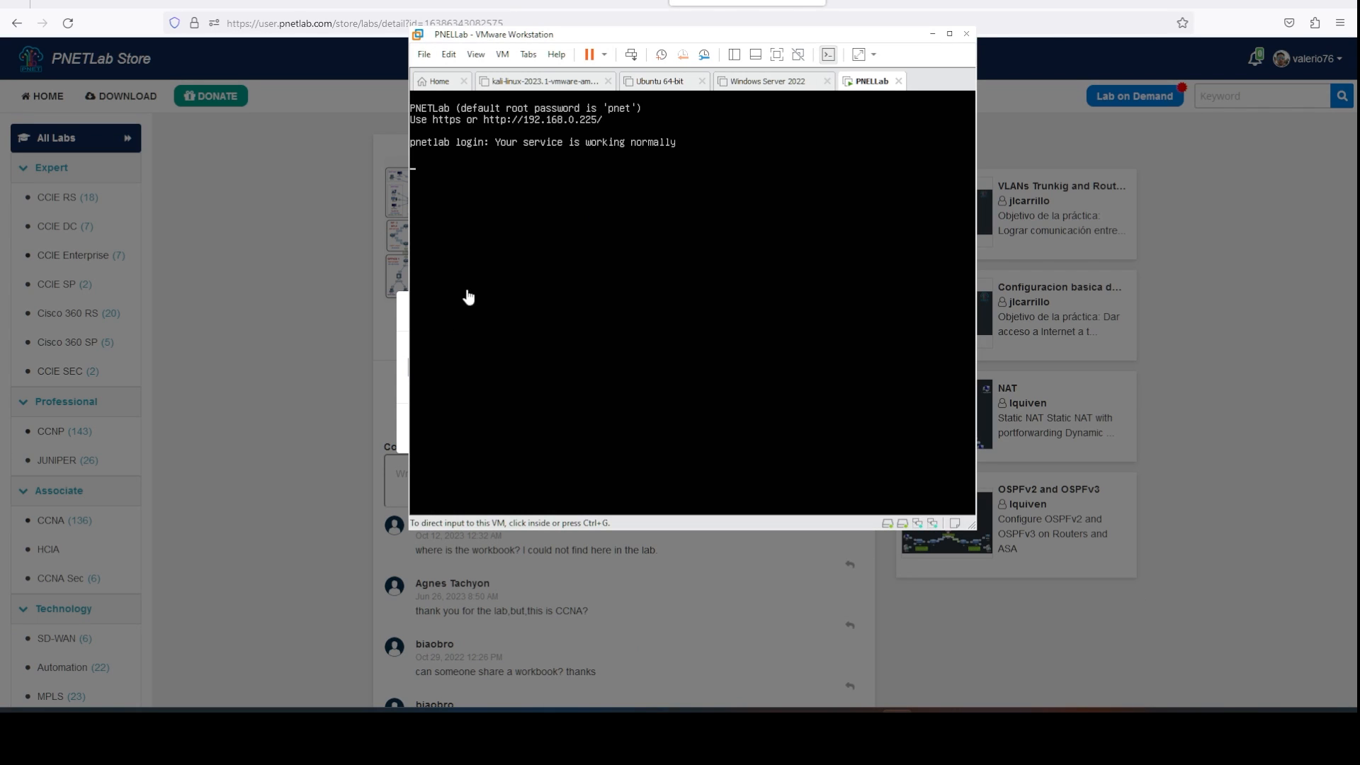
click(933, 34)
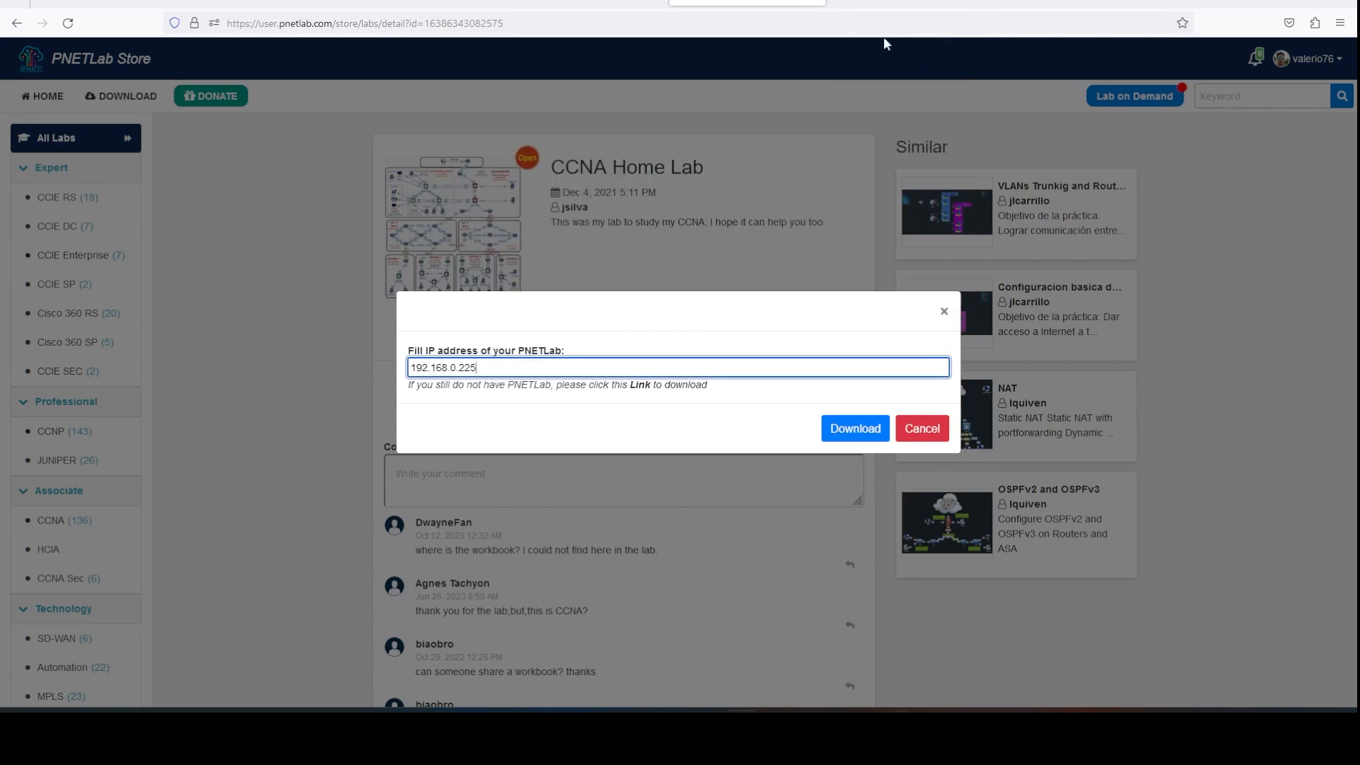
click(853, 429)
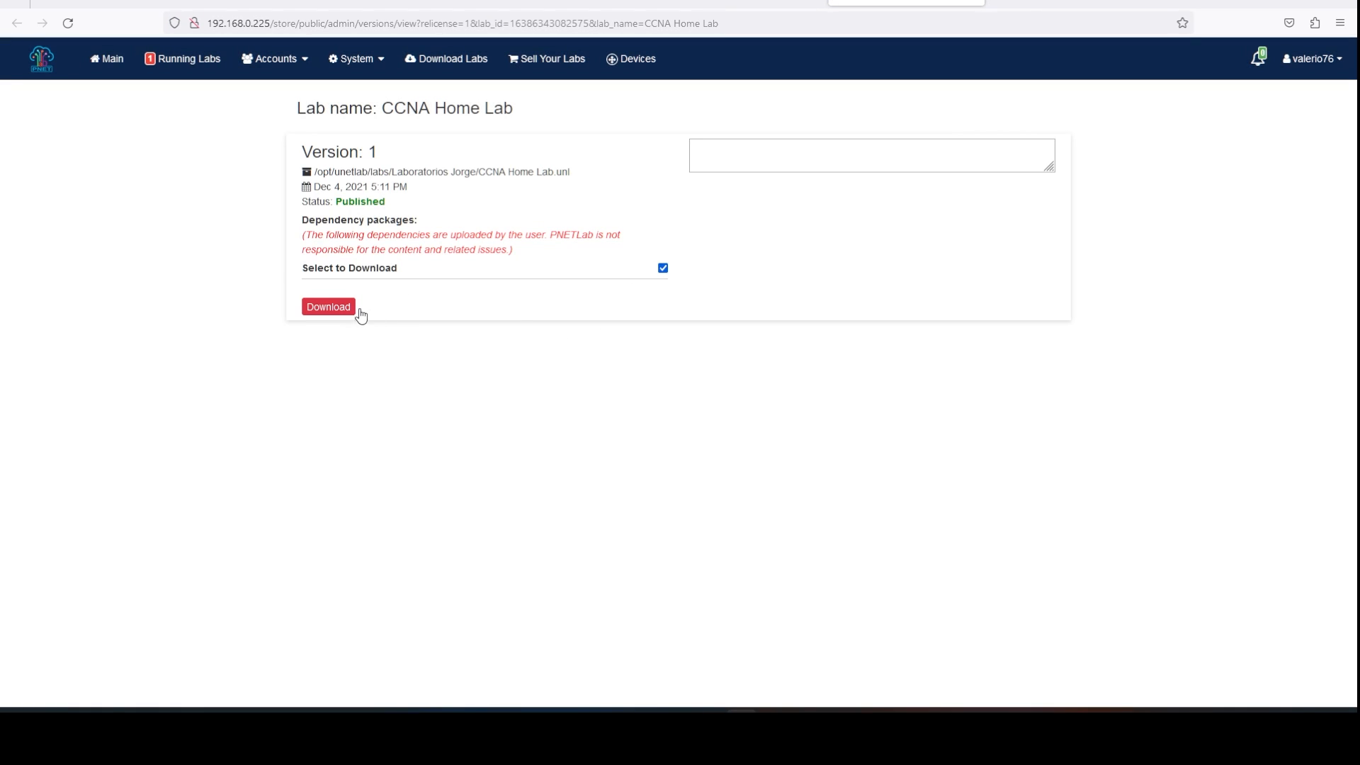
Download the lab, then open CCNA Home Lab Ver_1.unl from 'Your labs from PNETLab Store'.
click(347, 307)
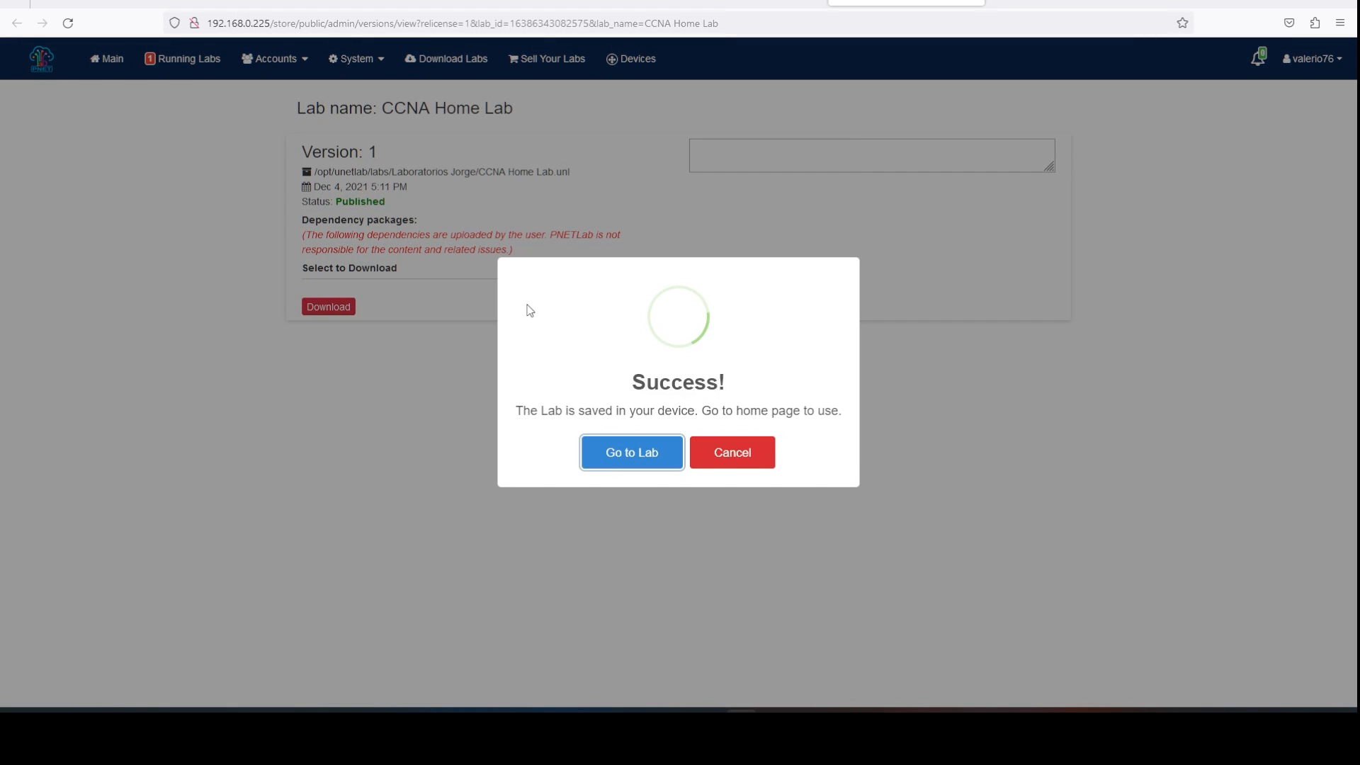
click(641, 446)
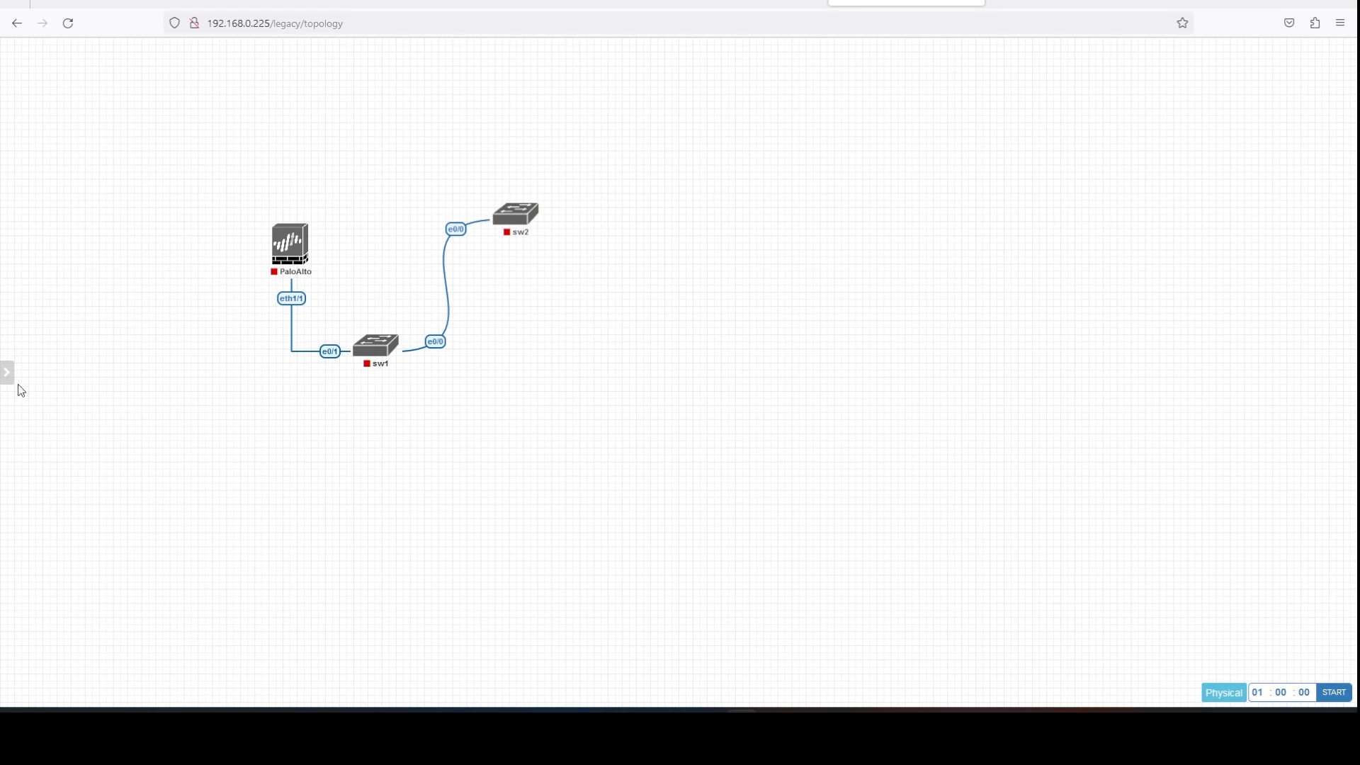
mouse_move(3, 406)
click(54, 218)
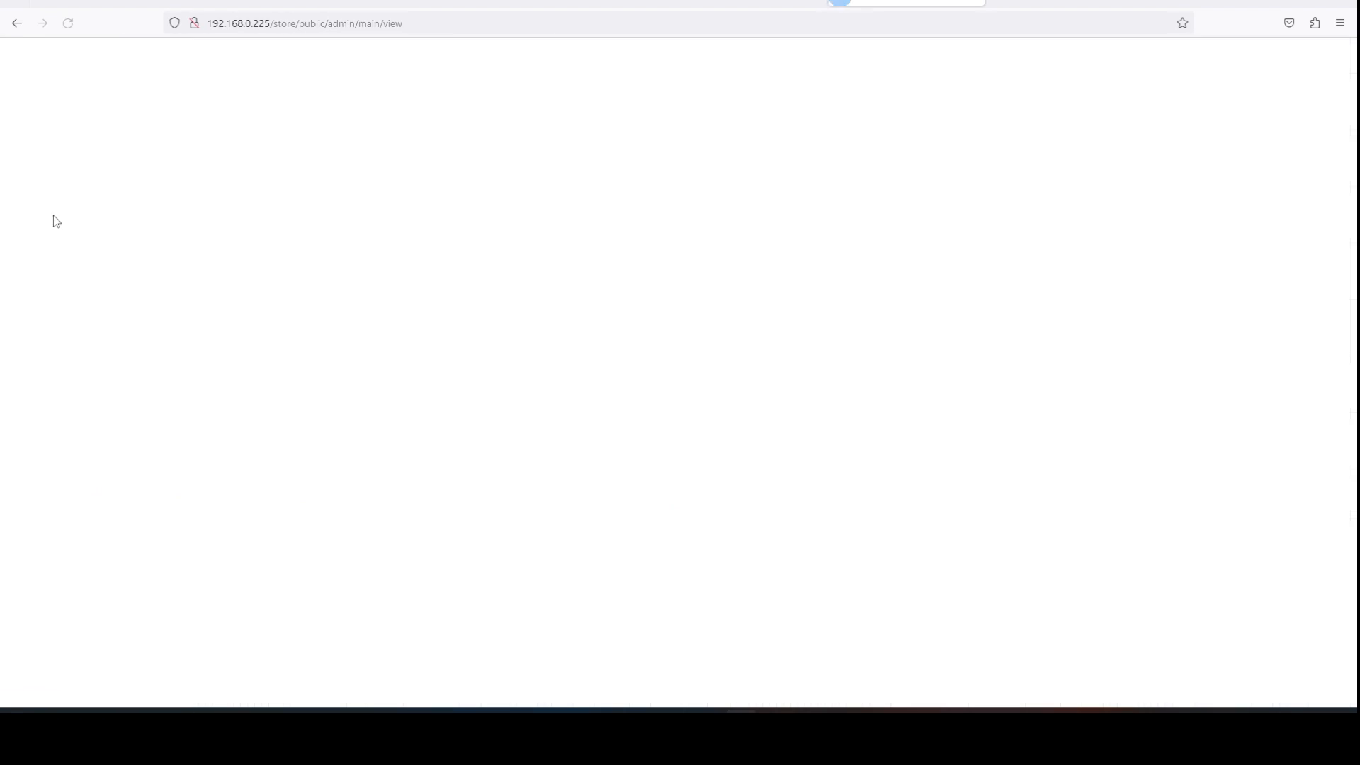
double_click(115, 222)
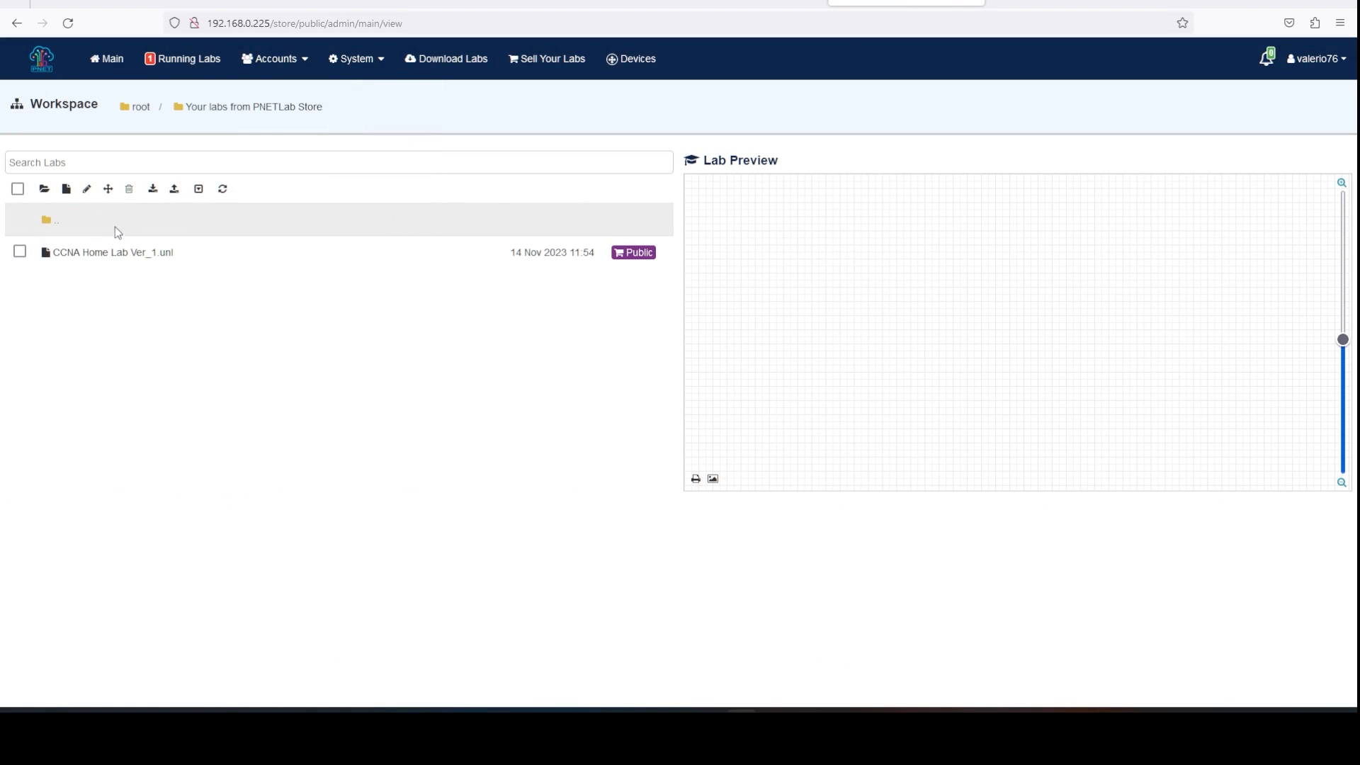
click(112, 255)
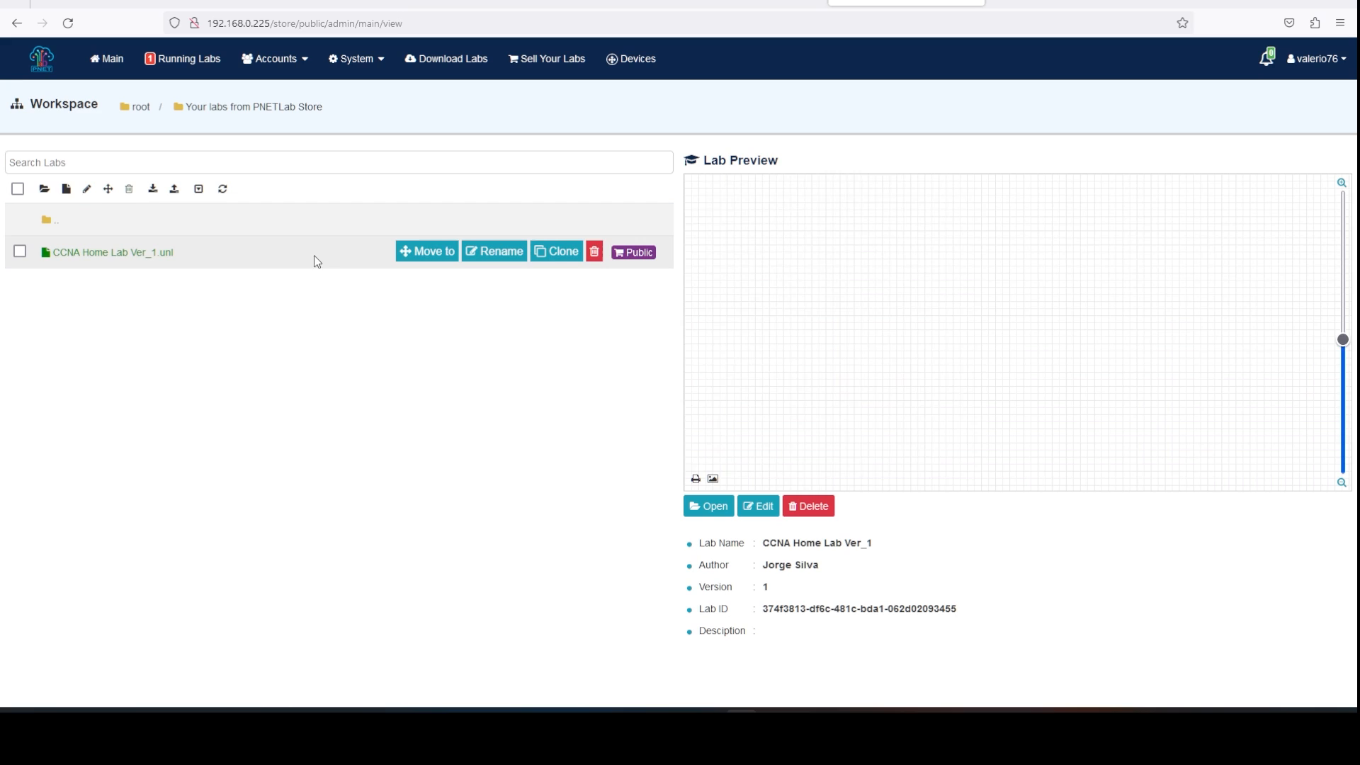
click(695, 506)
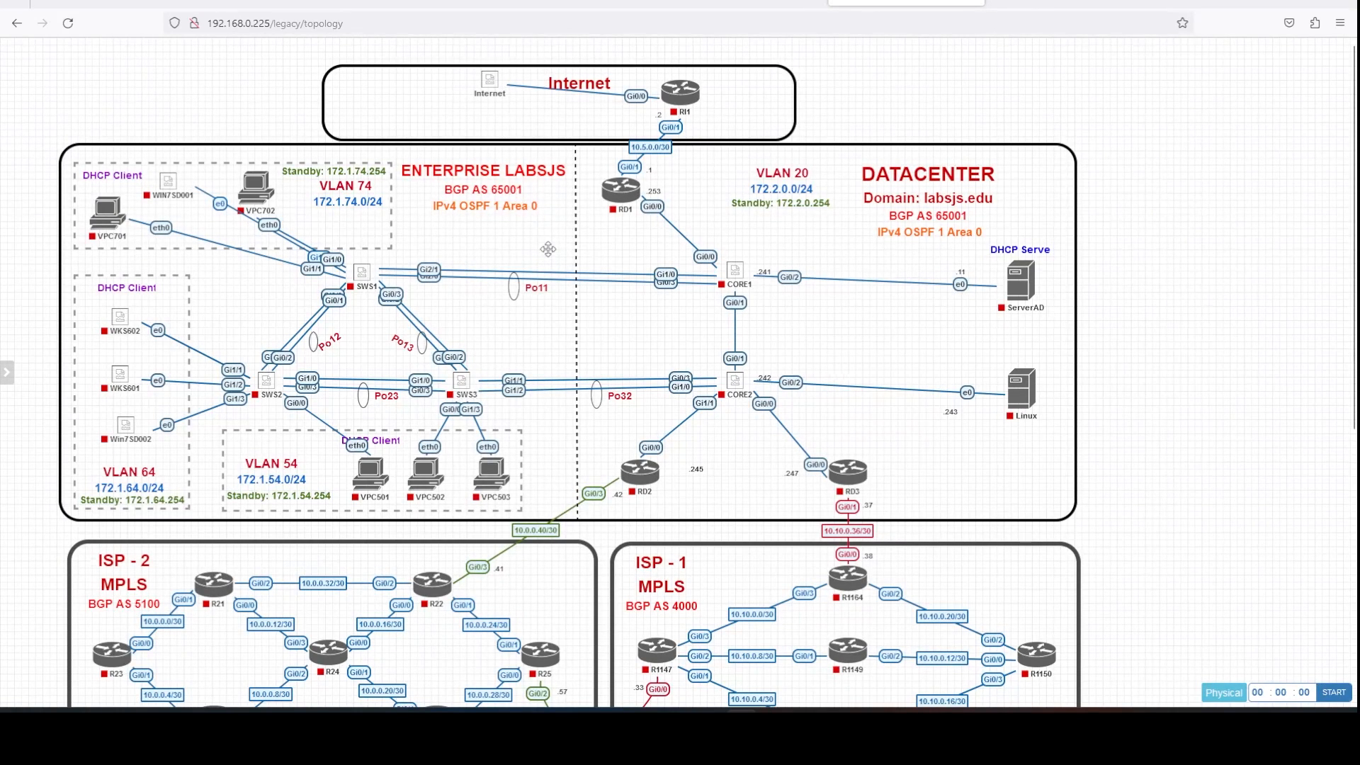
View the settings of nodes WKS602 and RD1, closing each without changes.
scroll(547, 249, down, 3)
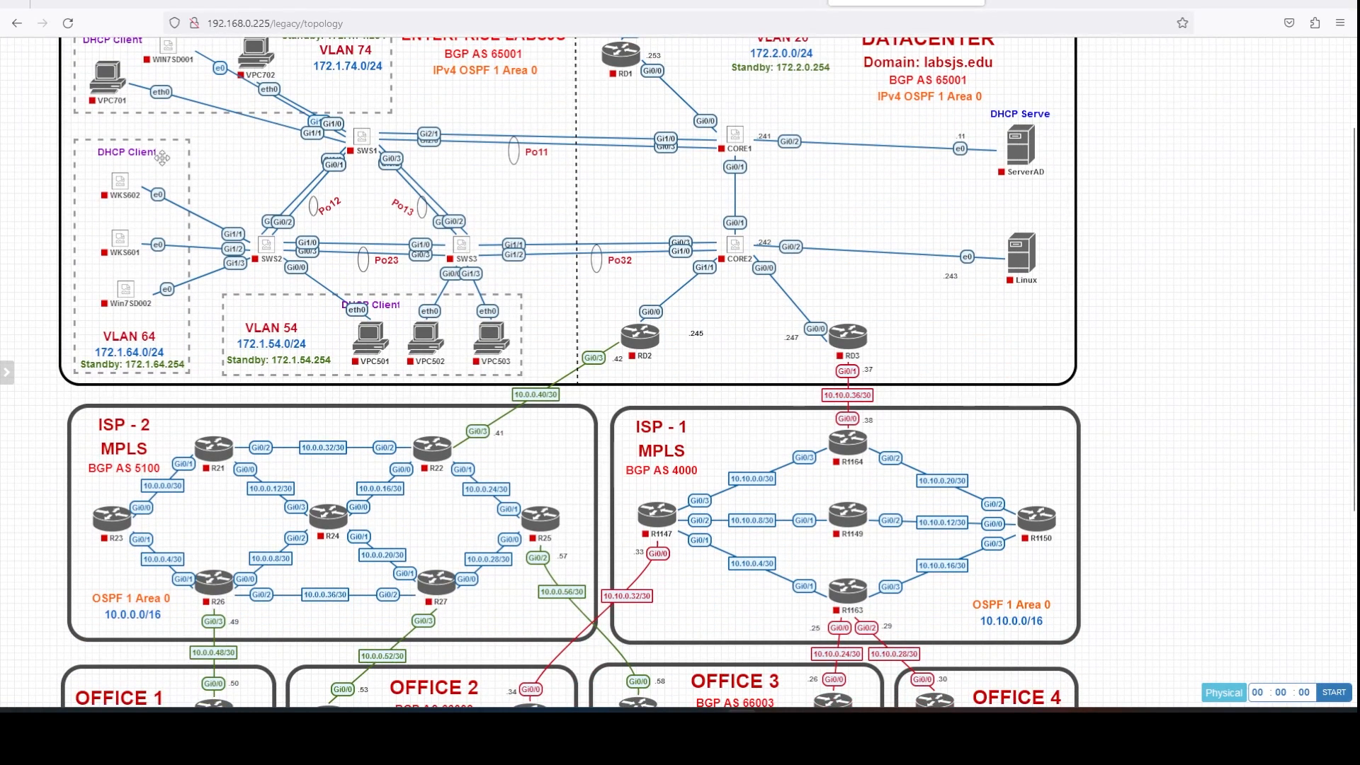
mouse_move(119, 183)
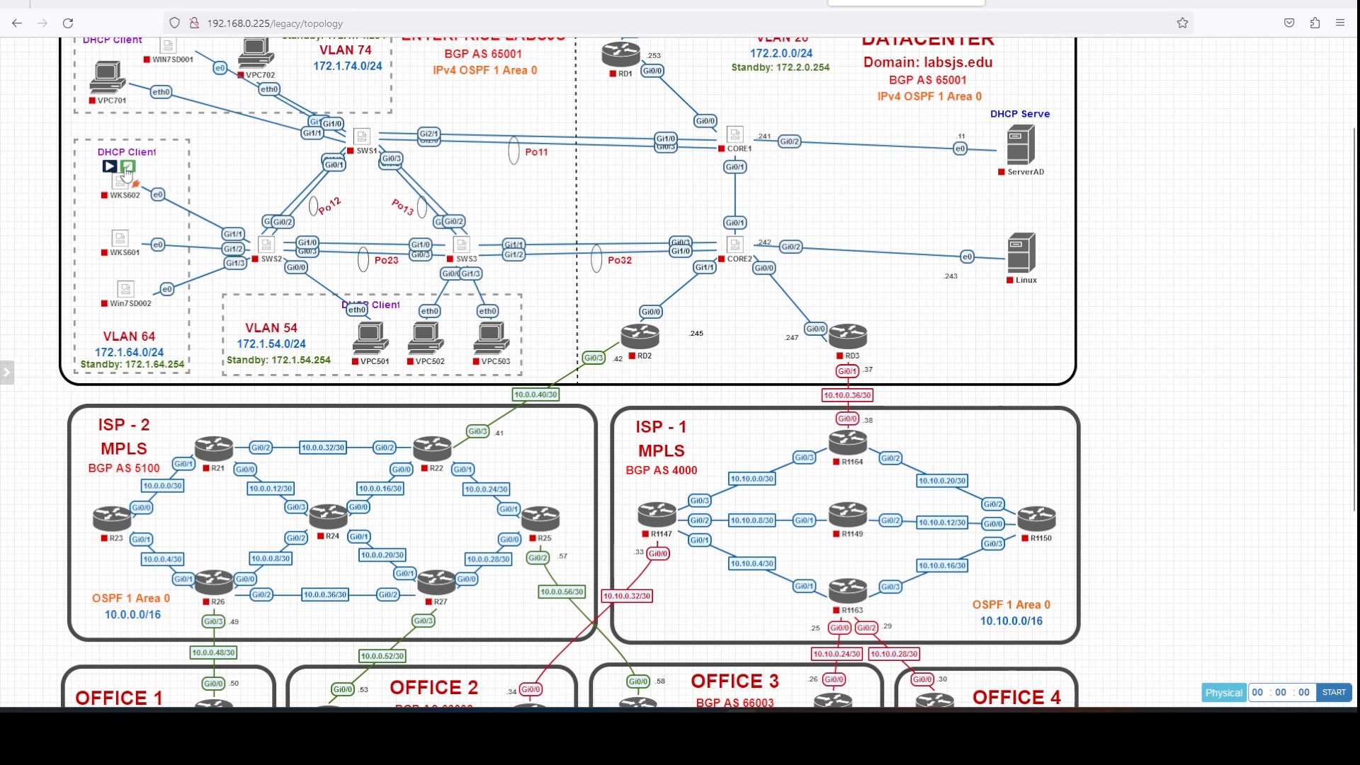
click(127, 168)
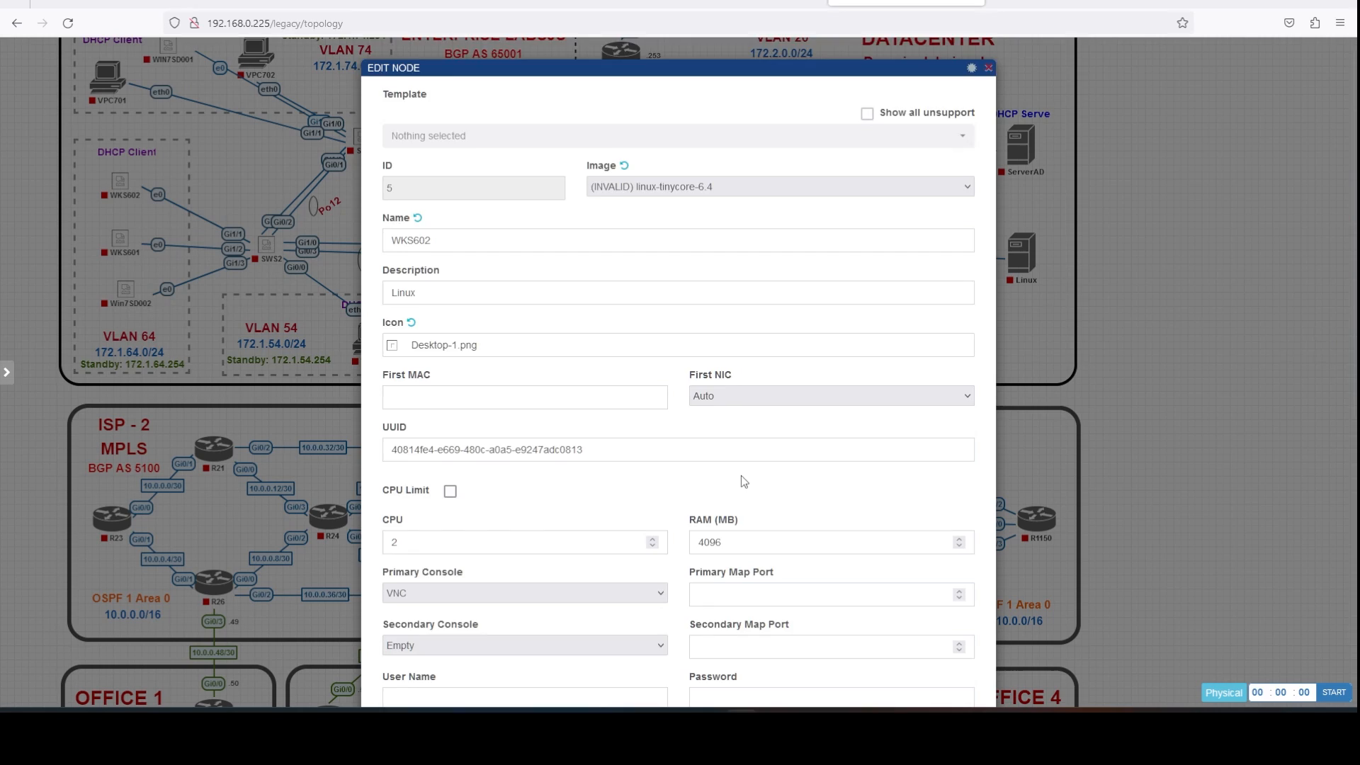
scroll(744, 616, down, 7)
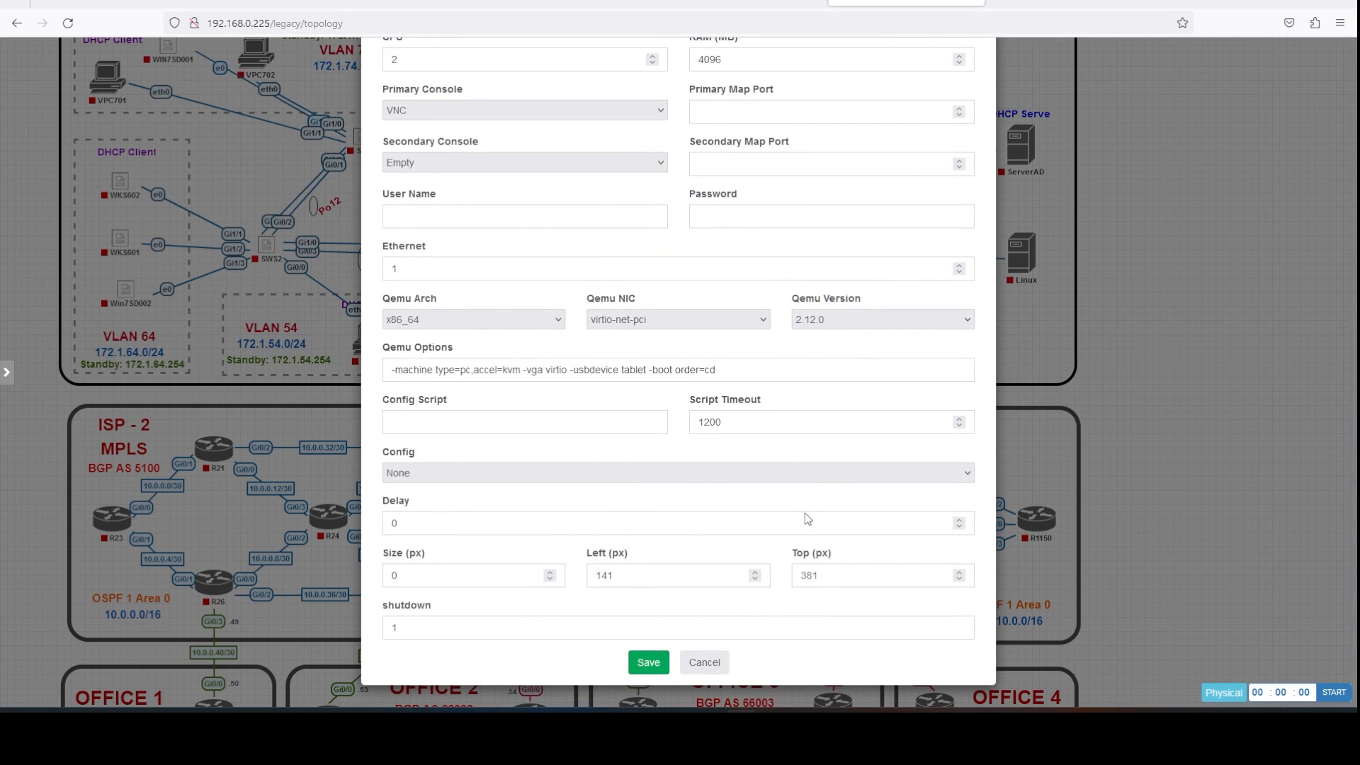
click(706, 661)
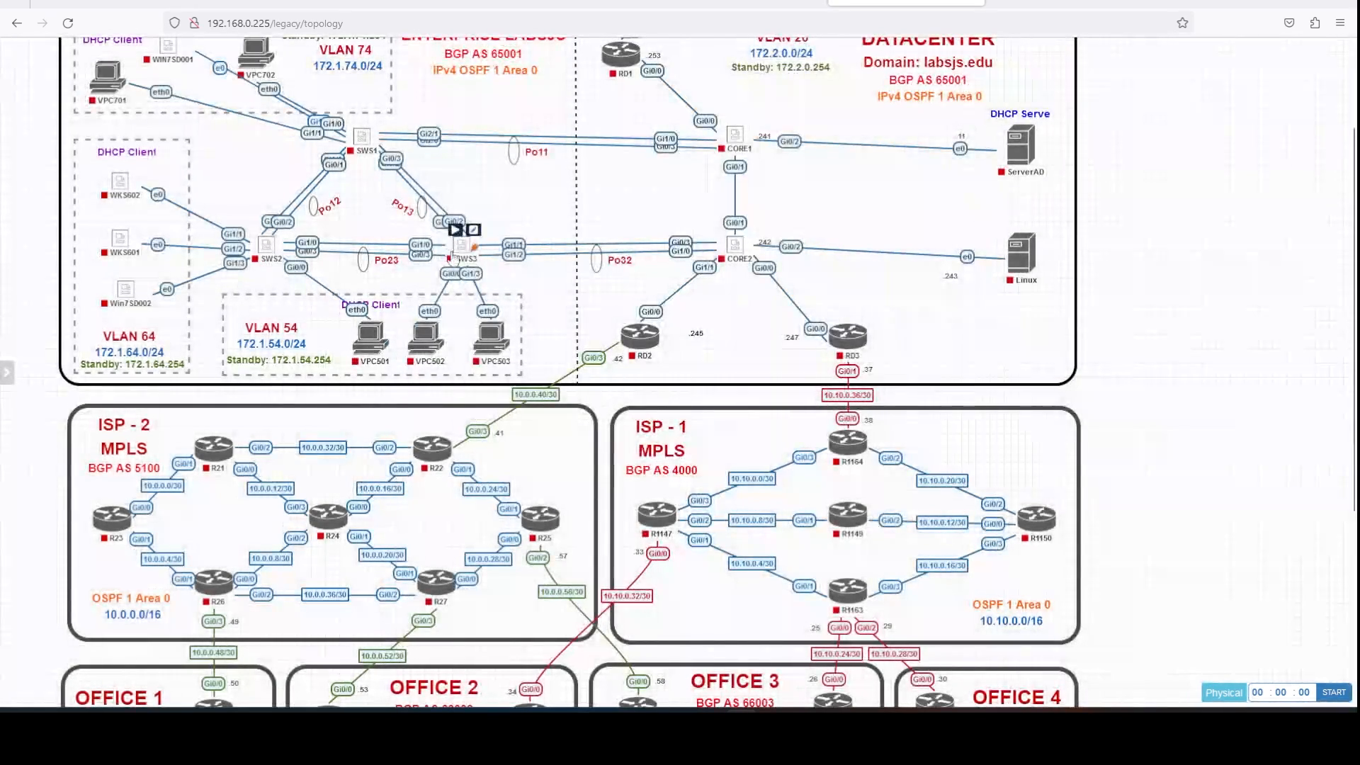
scroll(453, 254, up, 2)
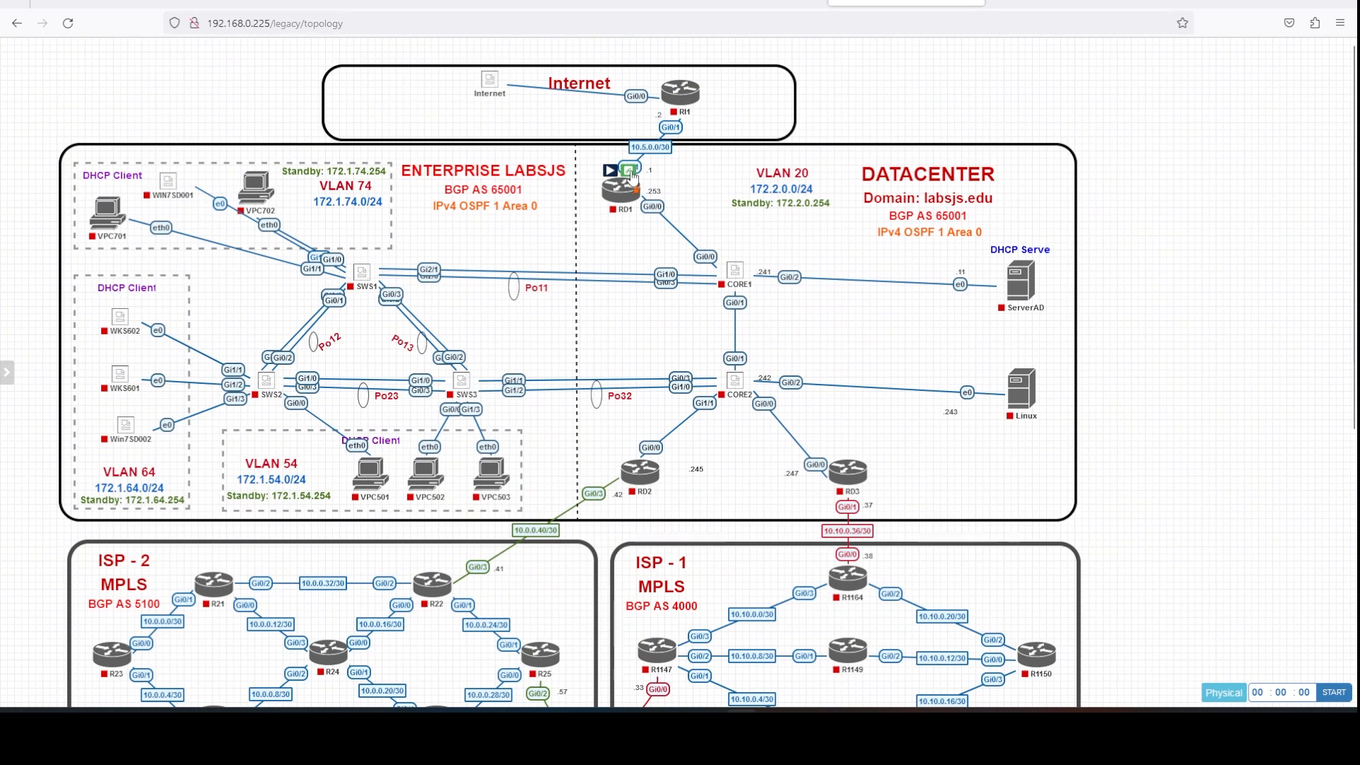
click(630, 172)
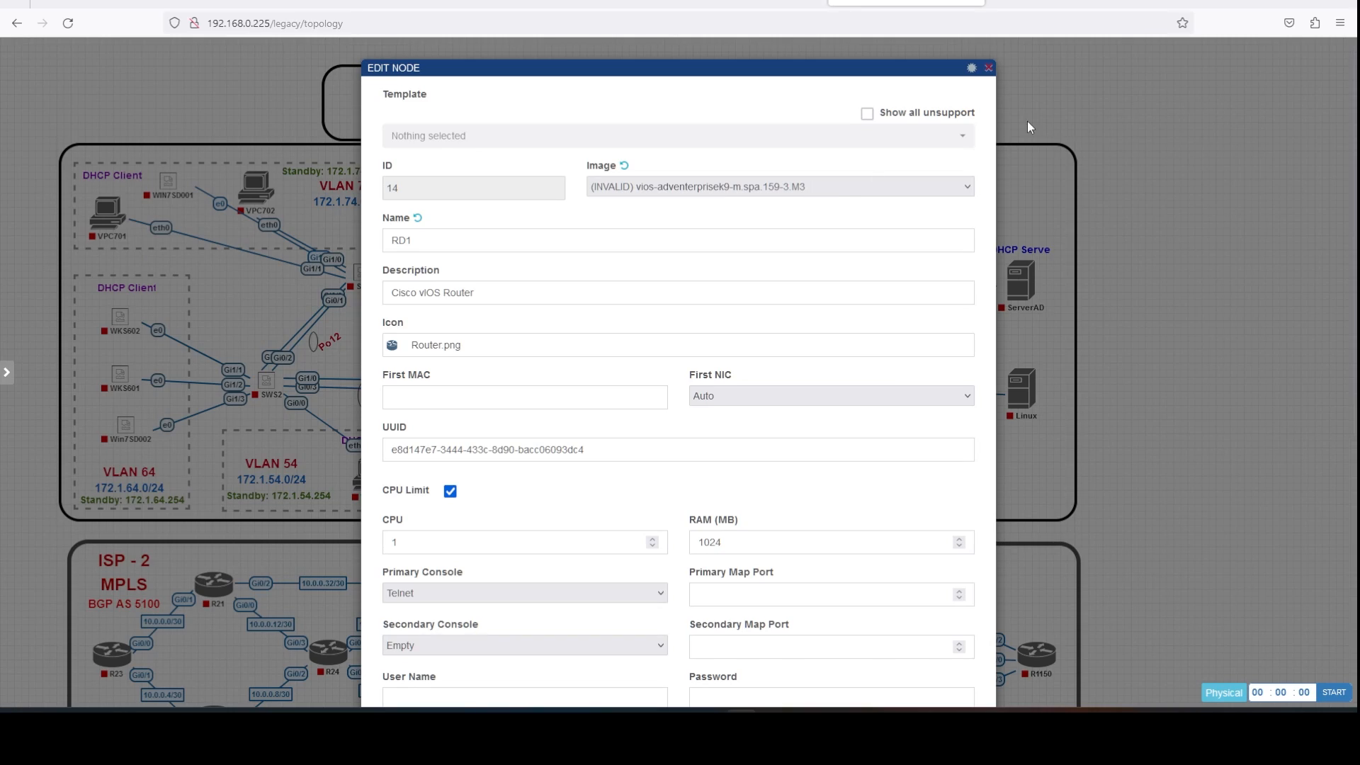
click(989, 68)
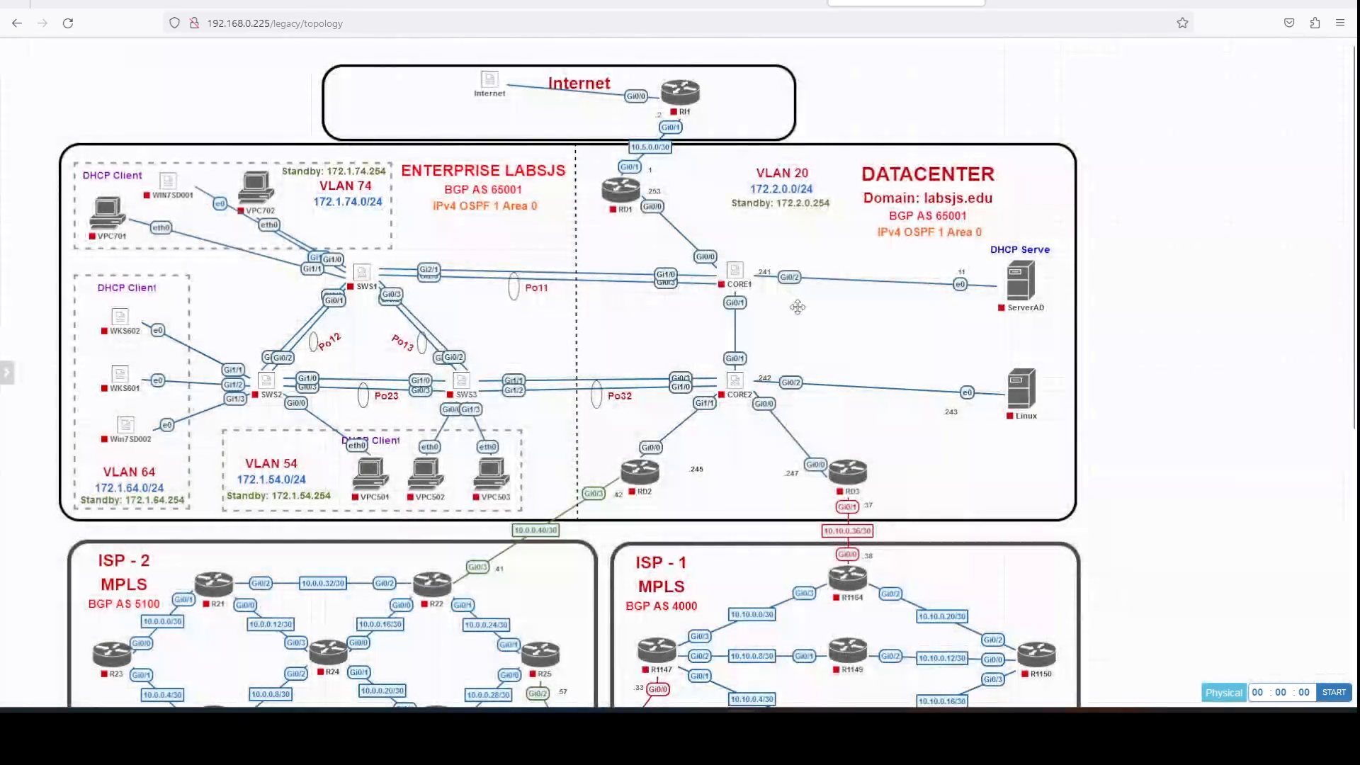
View switch SWP21's settings without changes, then close the lab topology tab.
scroll(806, 309, down, 6)
scroll(807, 309, down, 1)
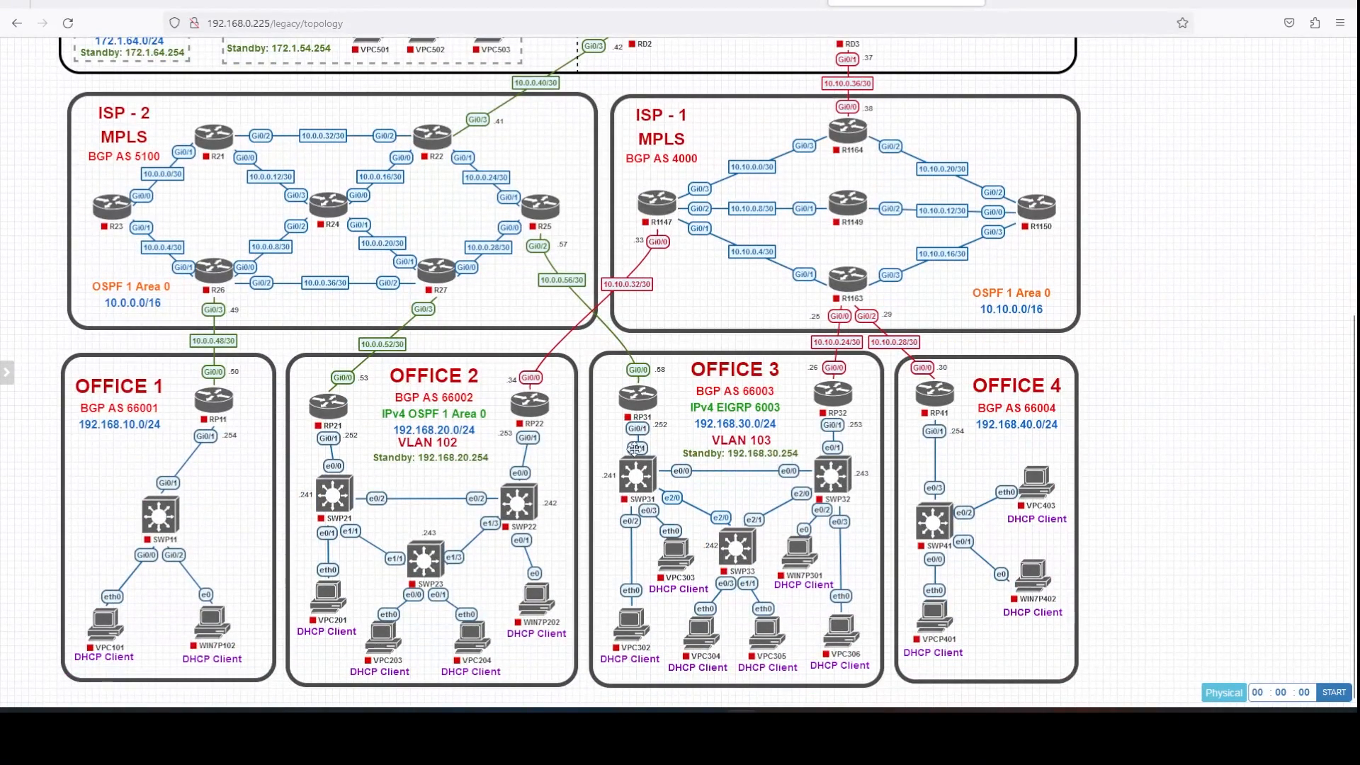
mouse_move(358, 499)
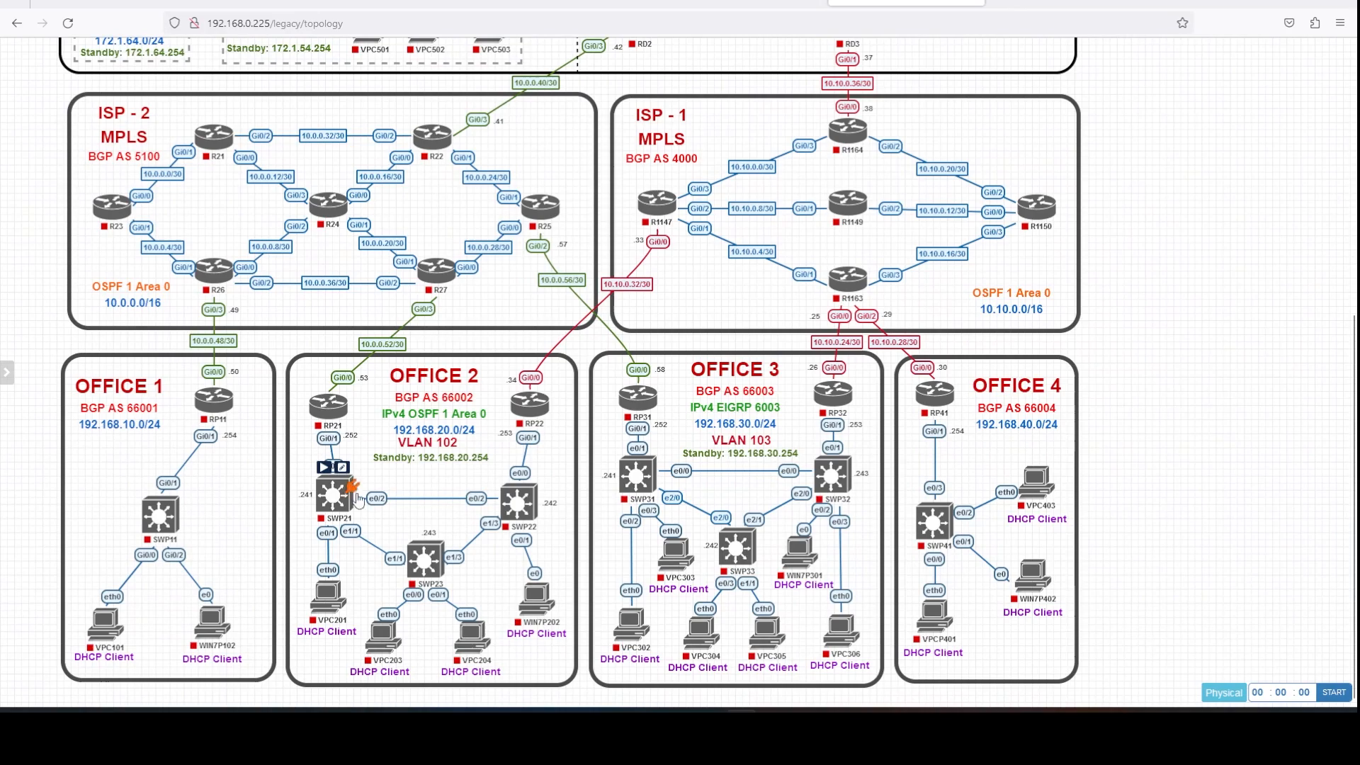
click(343, 467)
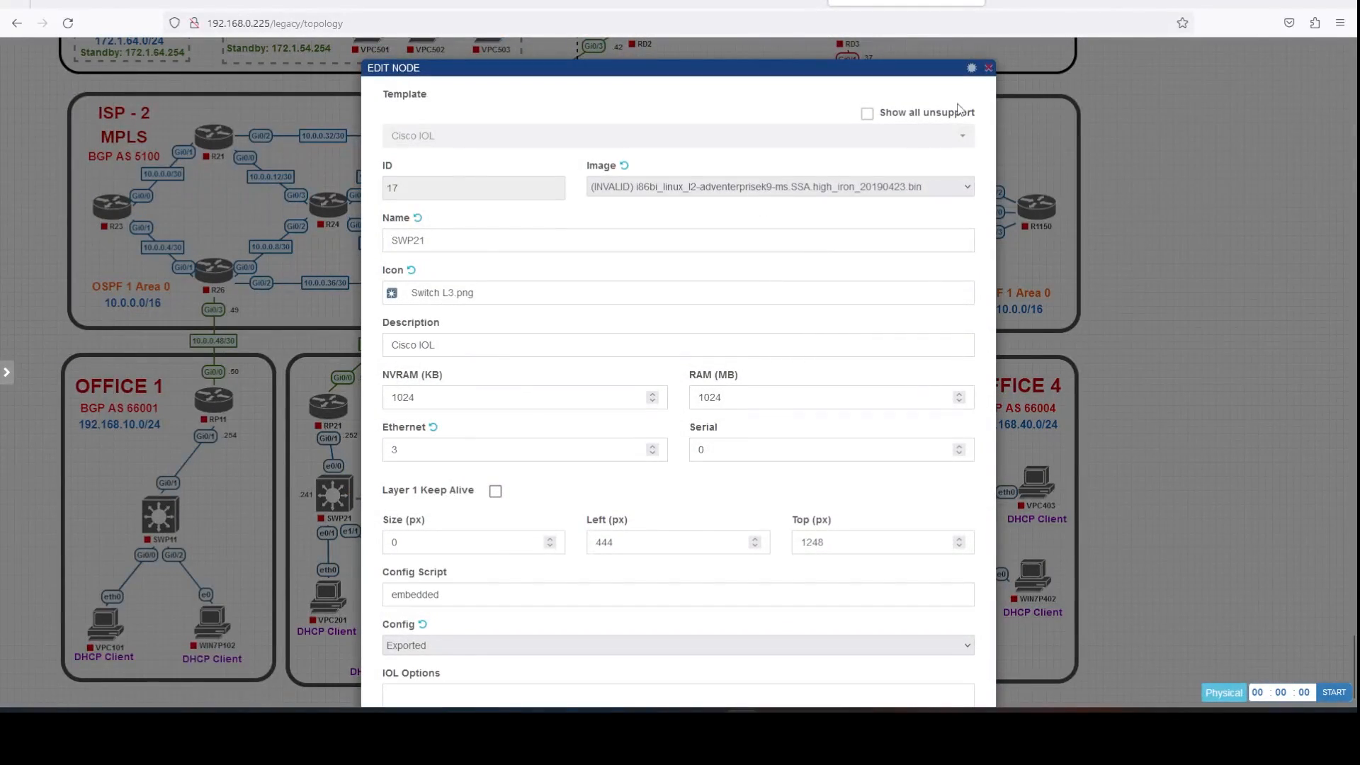
click(988, 68)
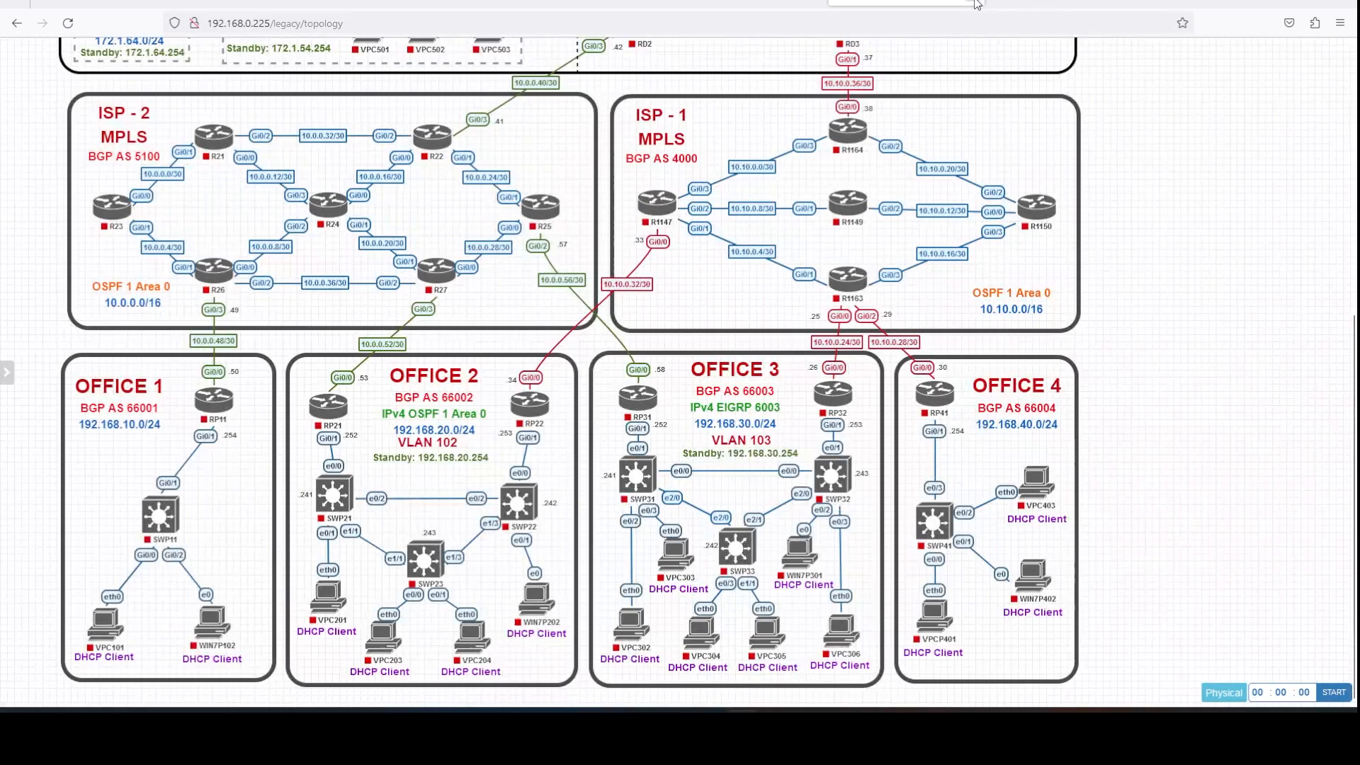
click(973, 1)
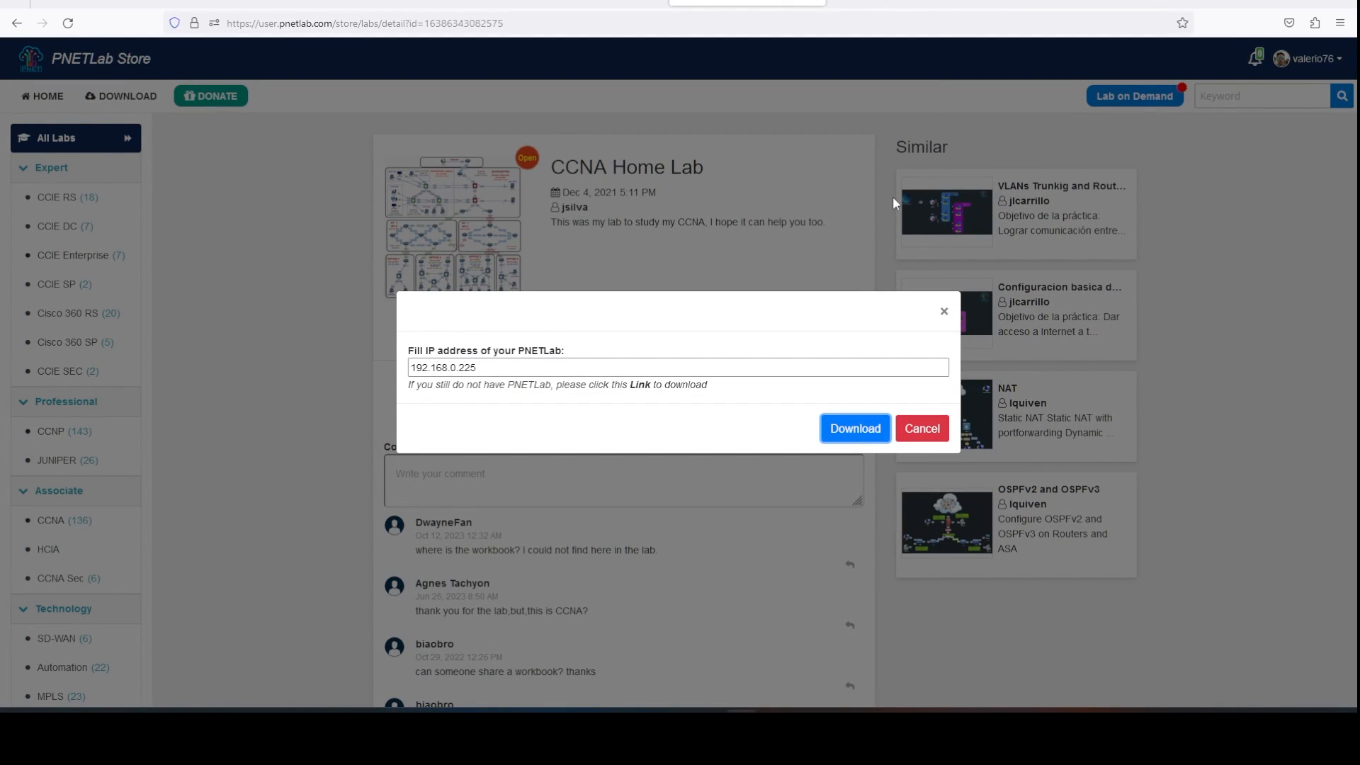